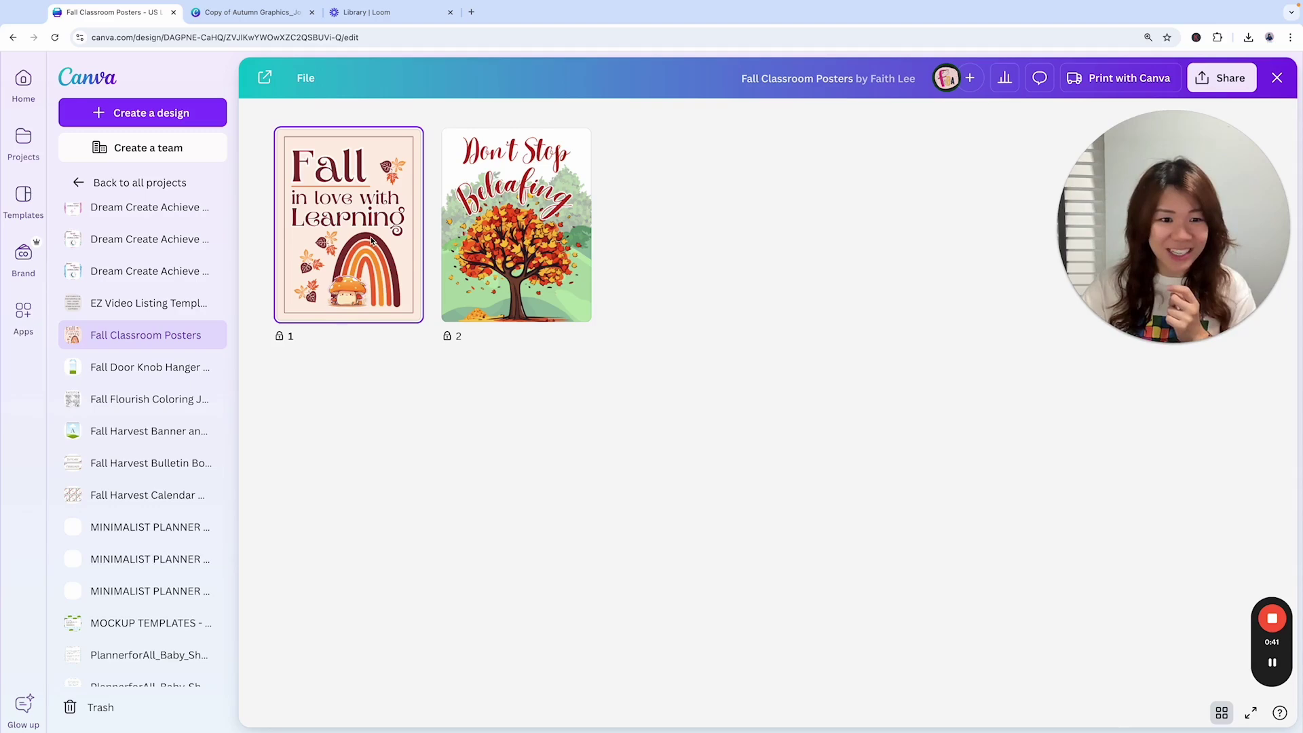
Open the poster design and duplicate the Don't Stop Beleafing page as page 3
click(265, 80)
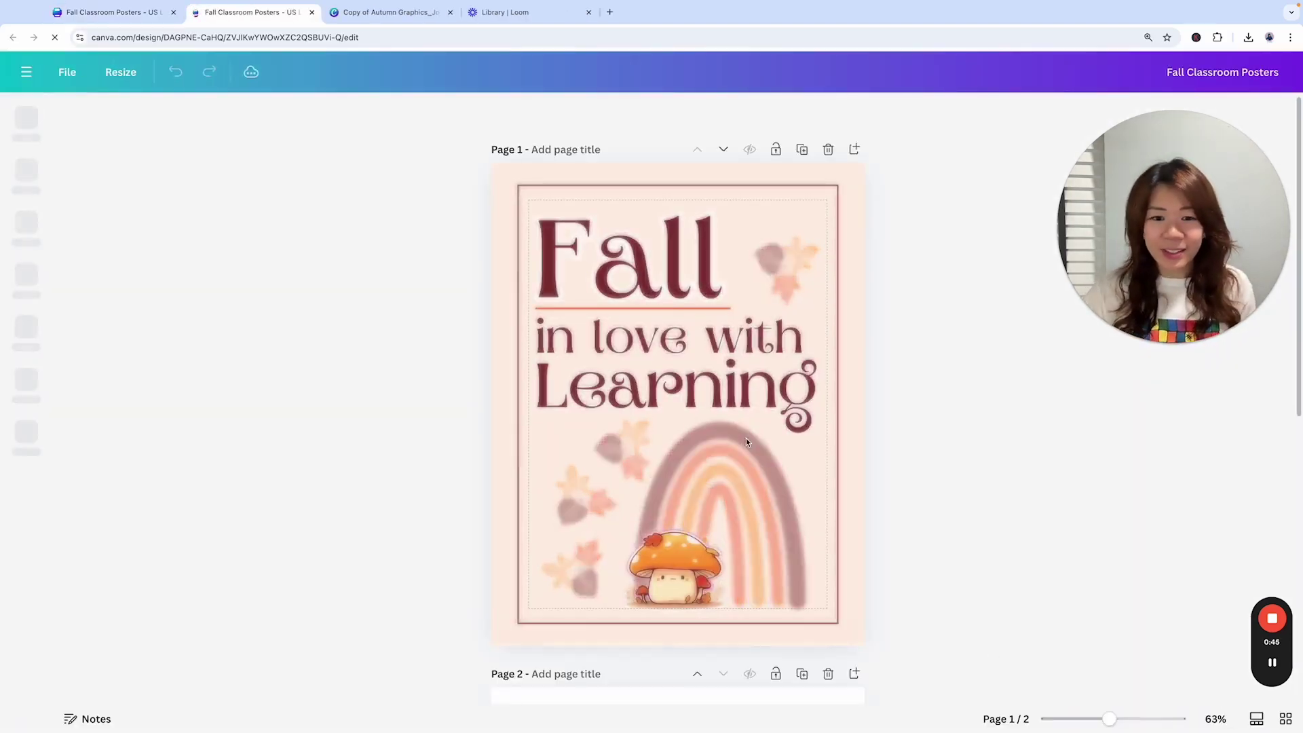
scroll(749, 434, down, 3)
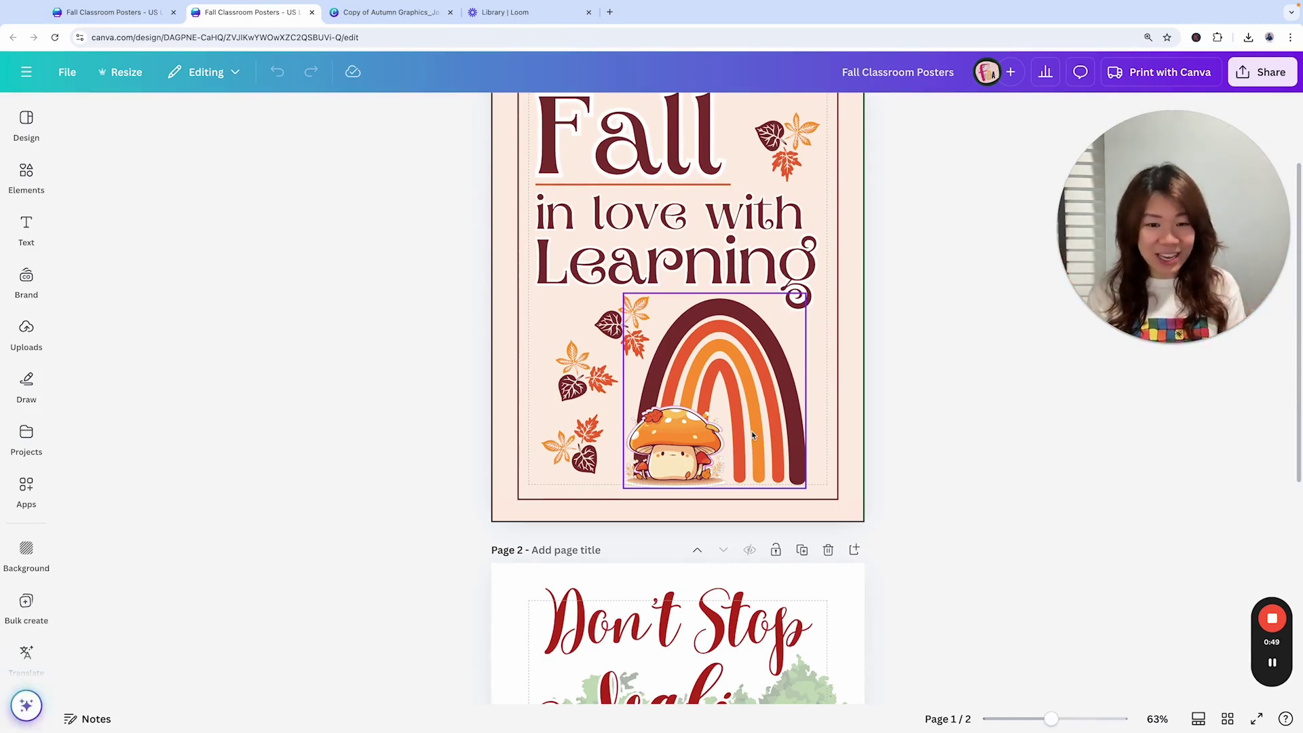
scroll(751, 431, down, 3)
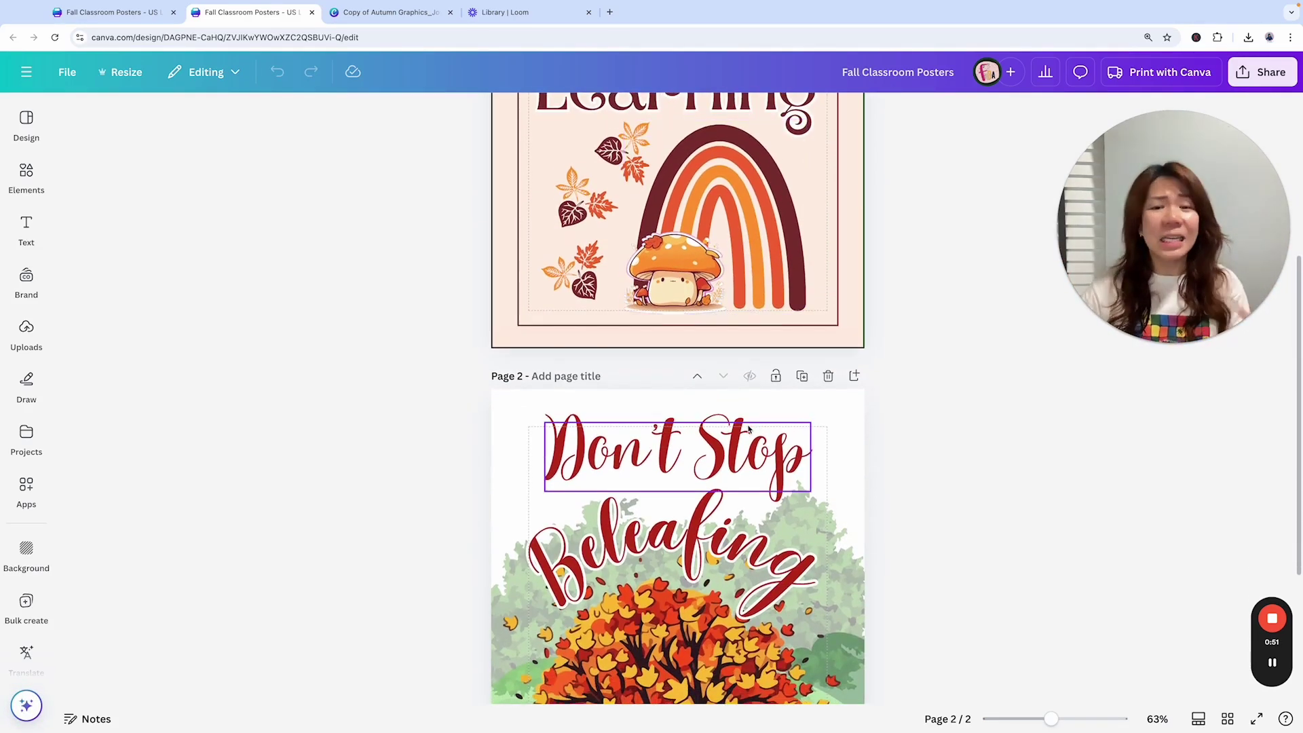
scroll(821, 405, down, 4)
scroll(859, 388, up, 1)
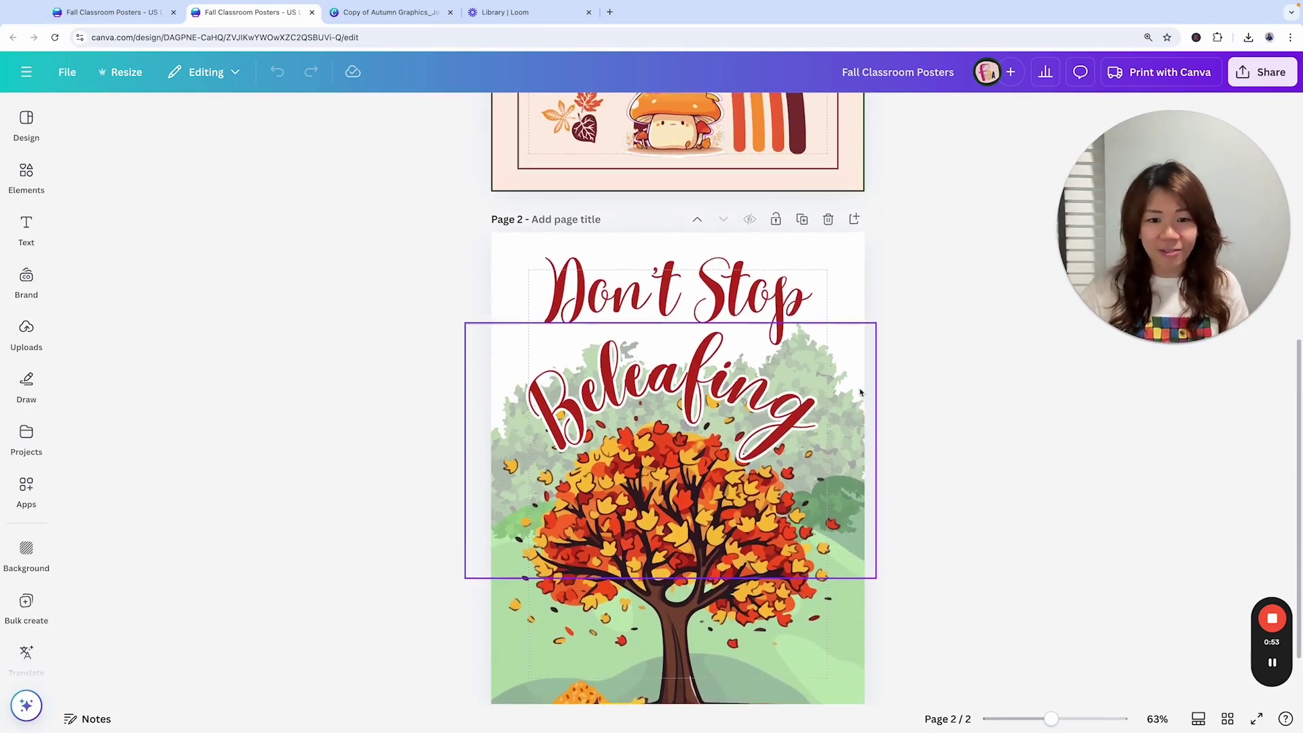
click(801, 220)
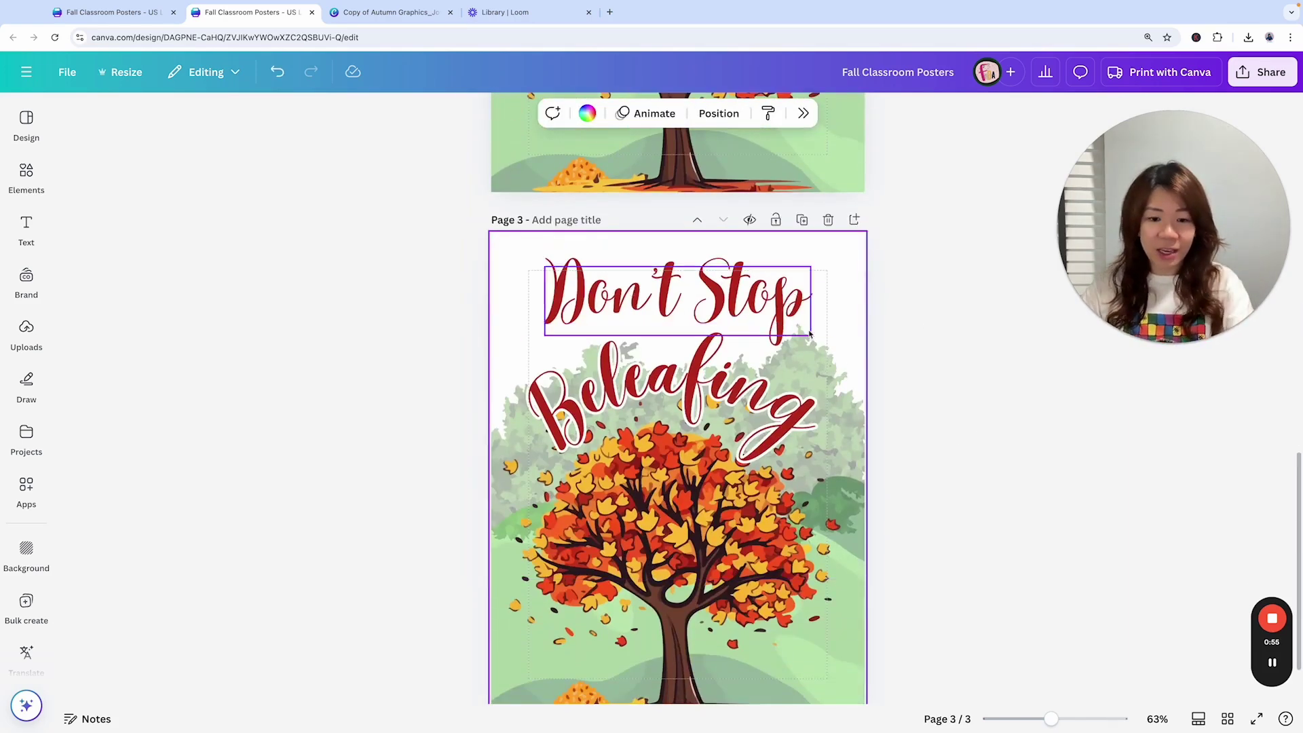
Delete the tree, green hills, background trees and leaf pile from page 3, leaving only the title
scroll(705, 475, down, 2)
click(706, 530)
key(Delete)
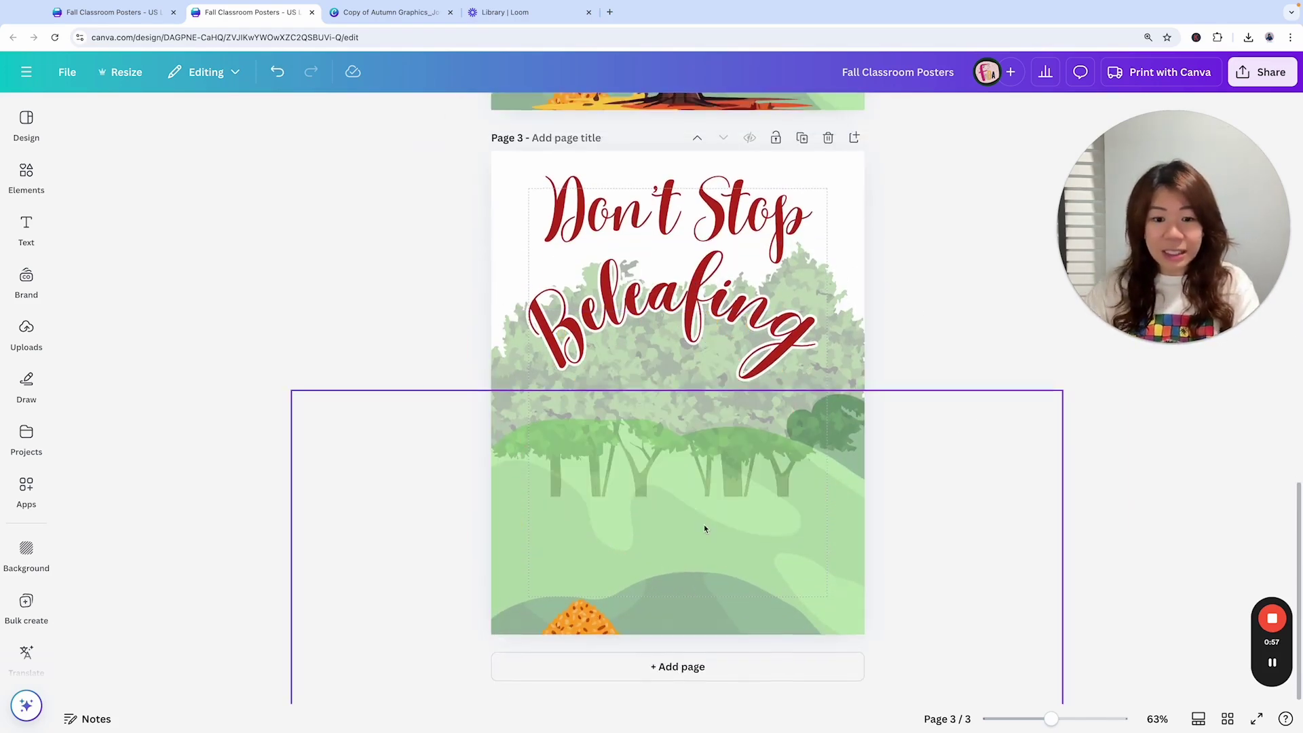
click(703, 524)
key(Delete)
scroll(824, 469, up, 1)
click(824, 470)
key(Delete)
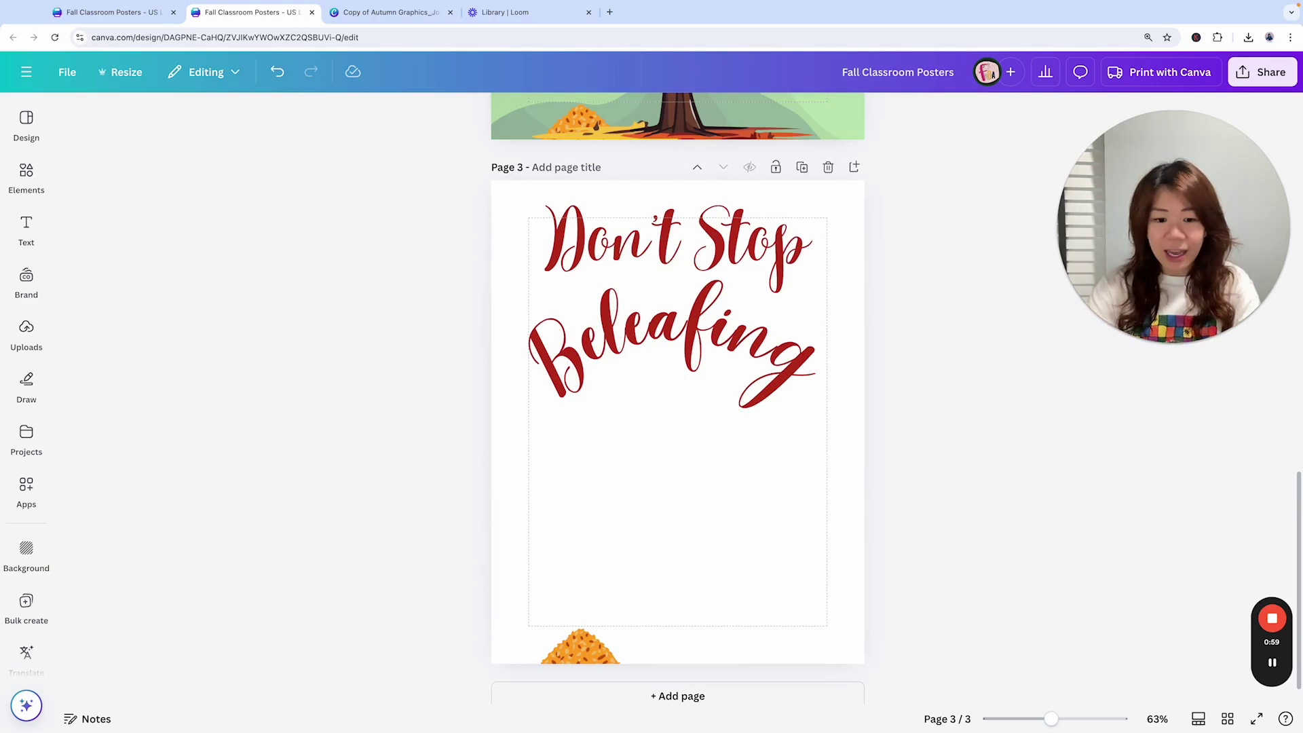
click(581, 649)
key(Delete)
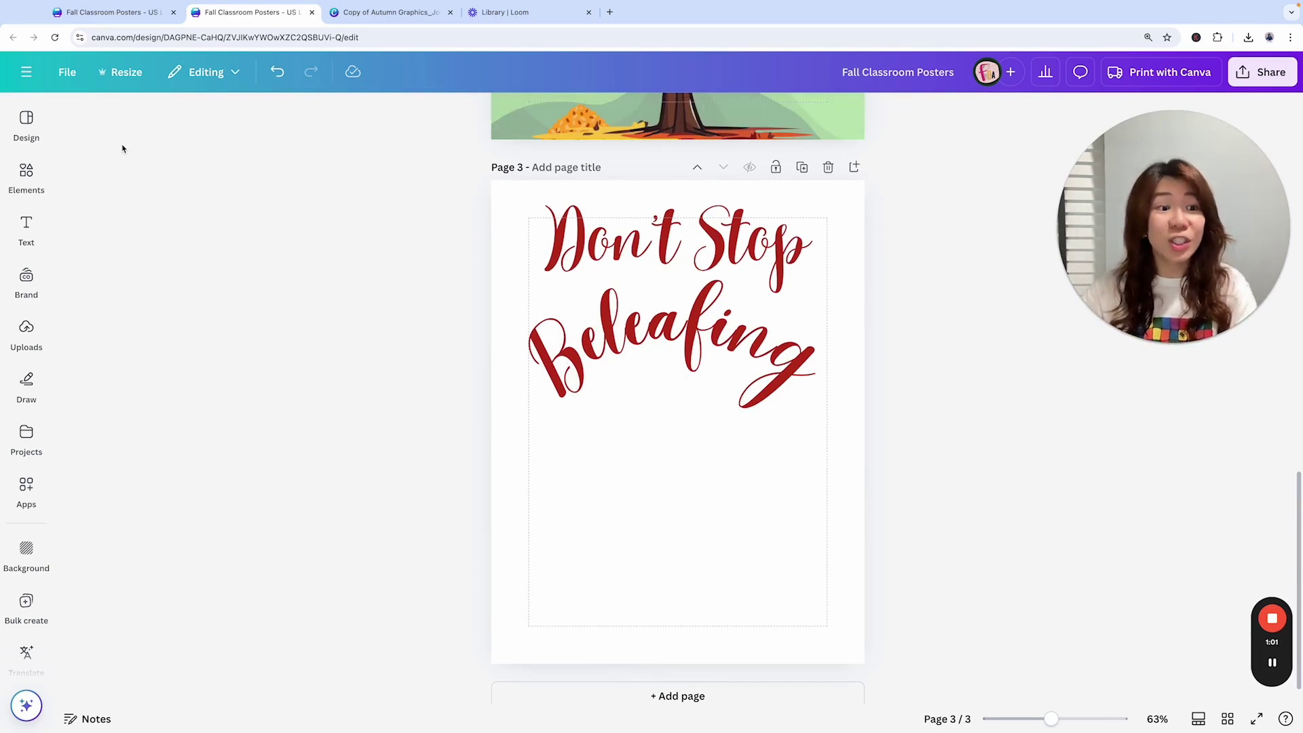
click(386, 12)
In Autumn Graphics, open the Leaf 2 page and copy its orange leaf graphic
scroll(1038, 331, down, 10)
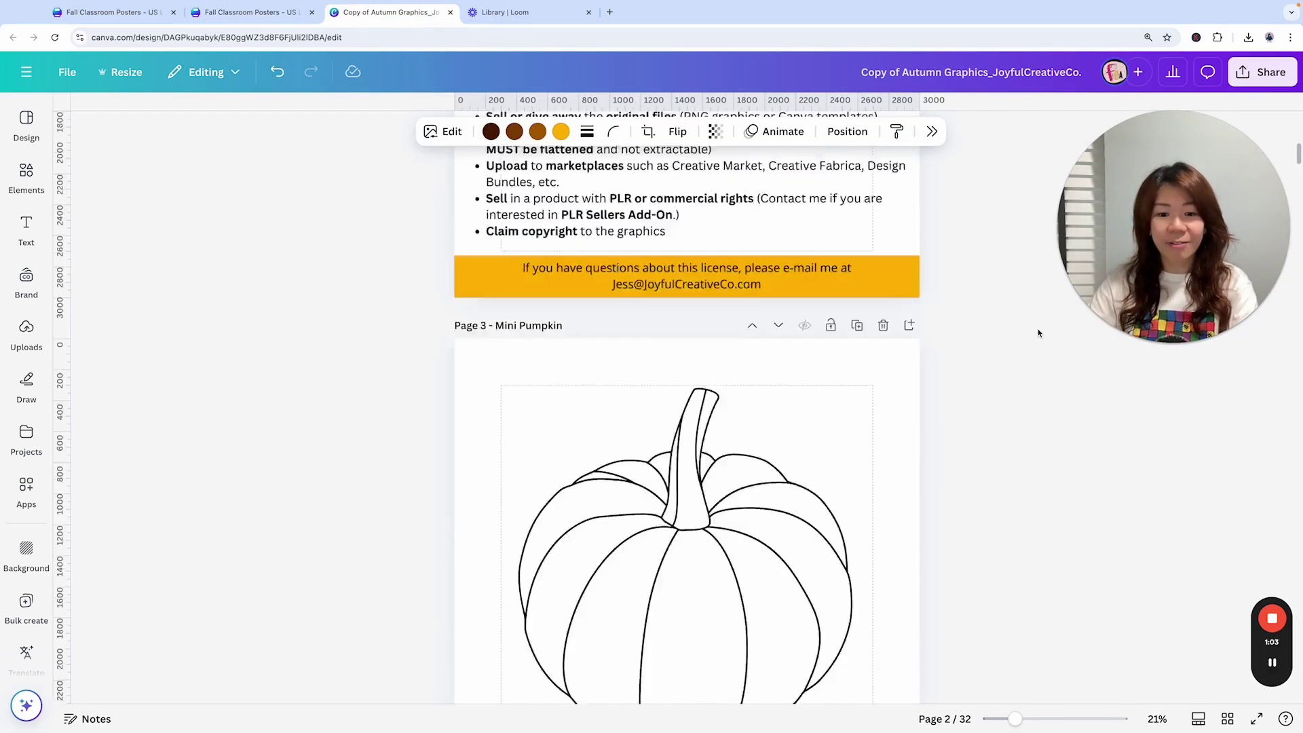
scroll(1038, 331, down, 10)
click(1228, 718)
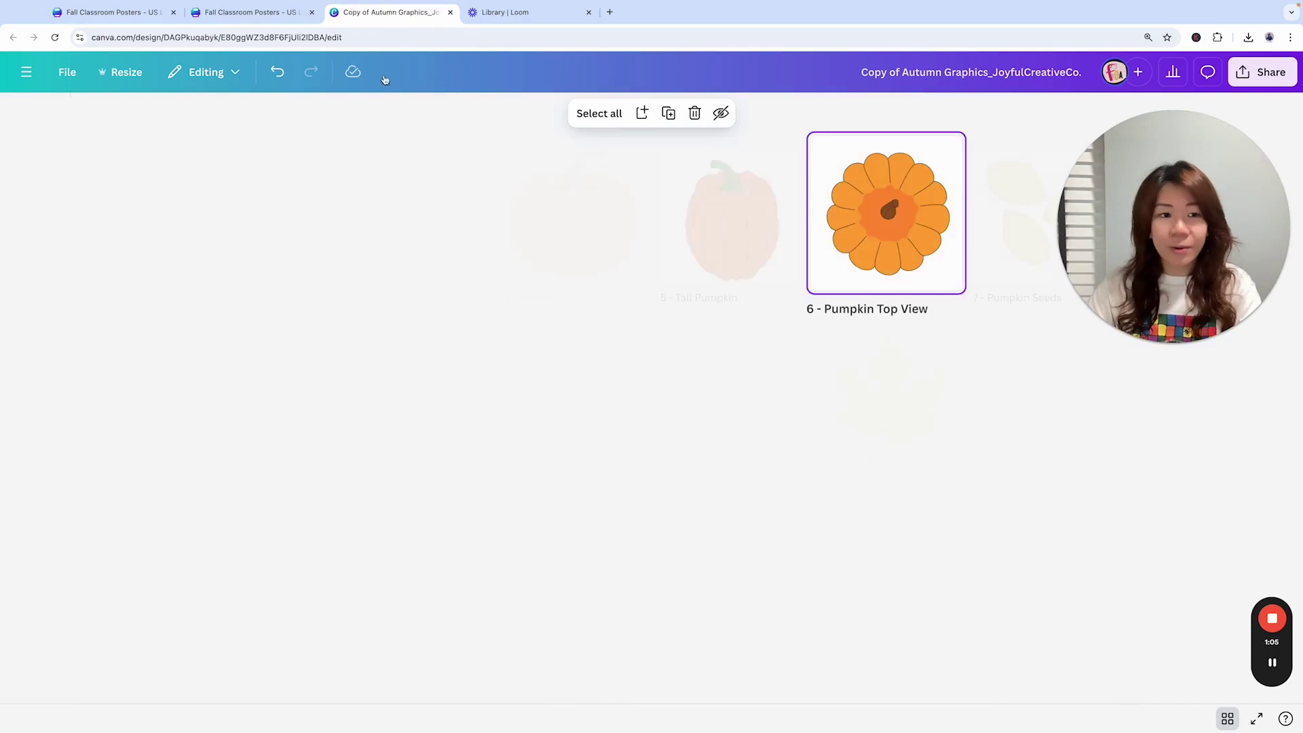
click(239, 16)
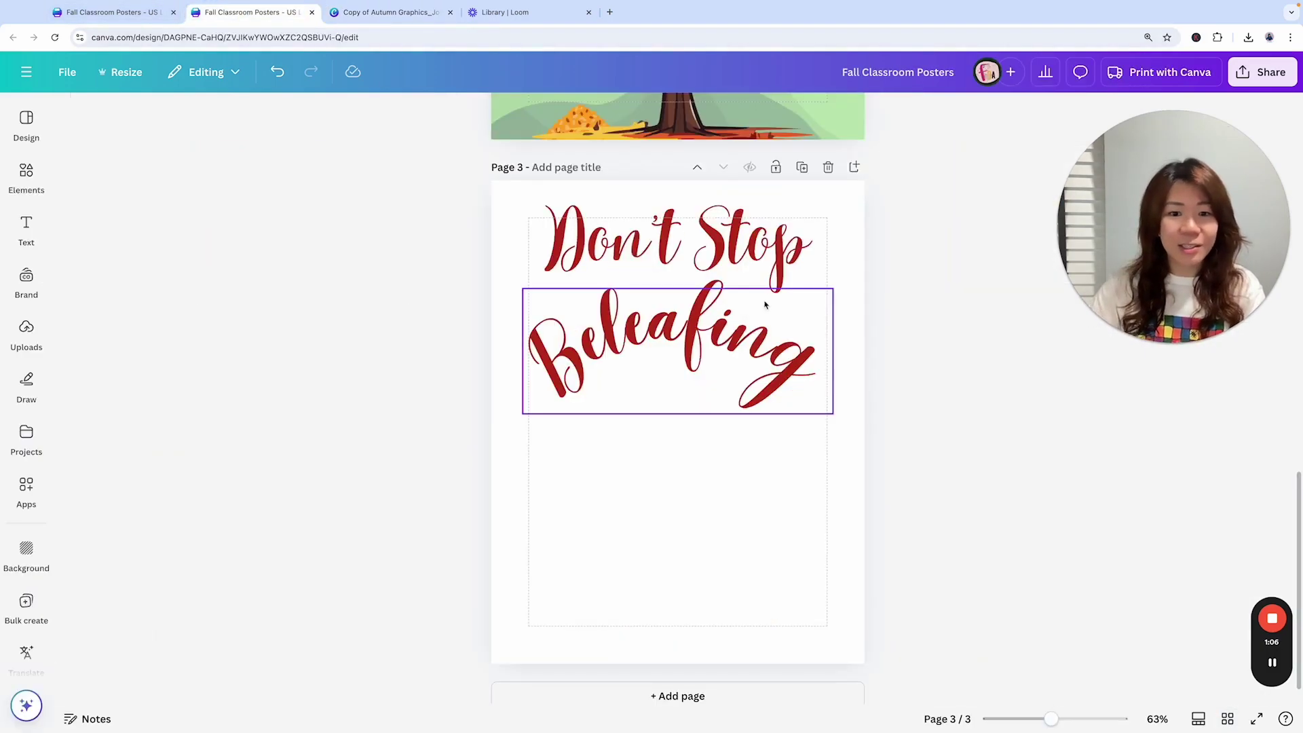
click(347, 17)
scroll(775, 373, down, 3)
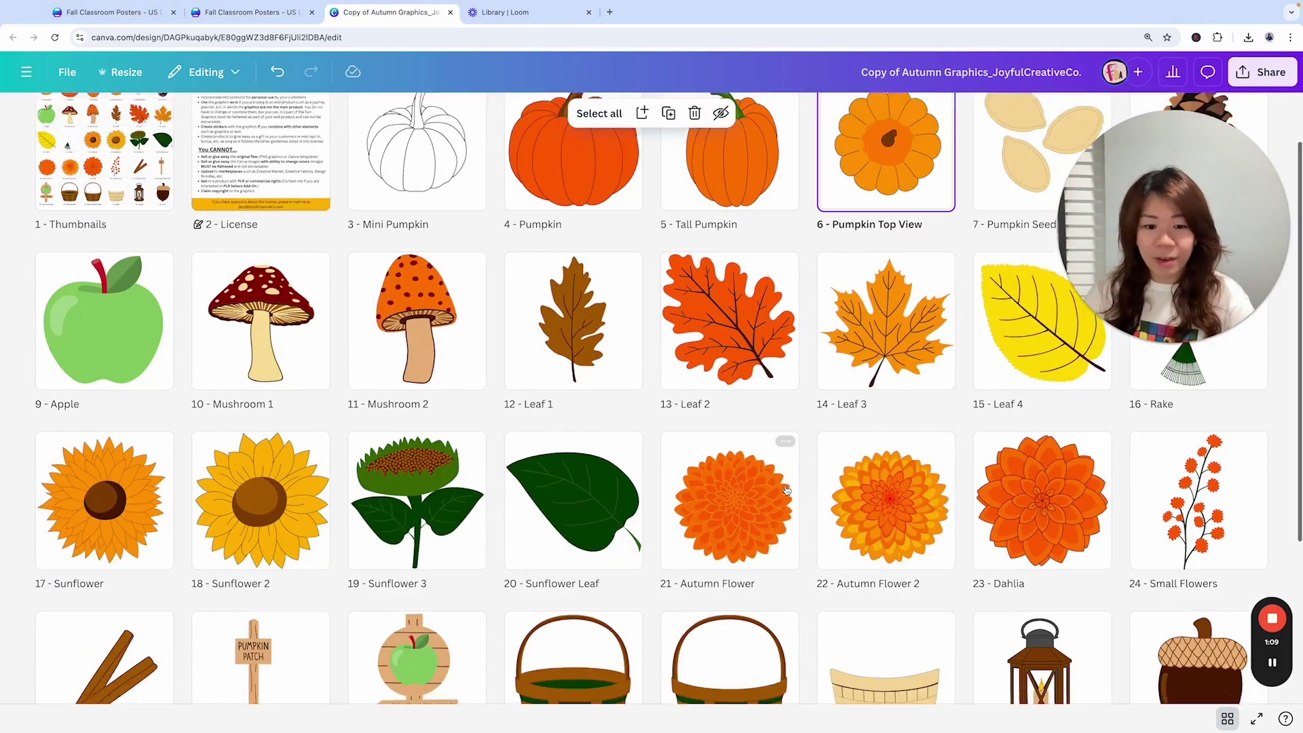
scroll(785, 490, up, 1)
scroll(786, 490, up, 1)
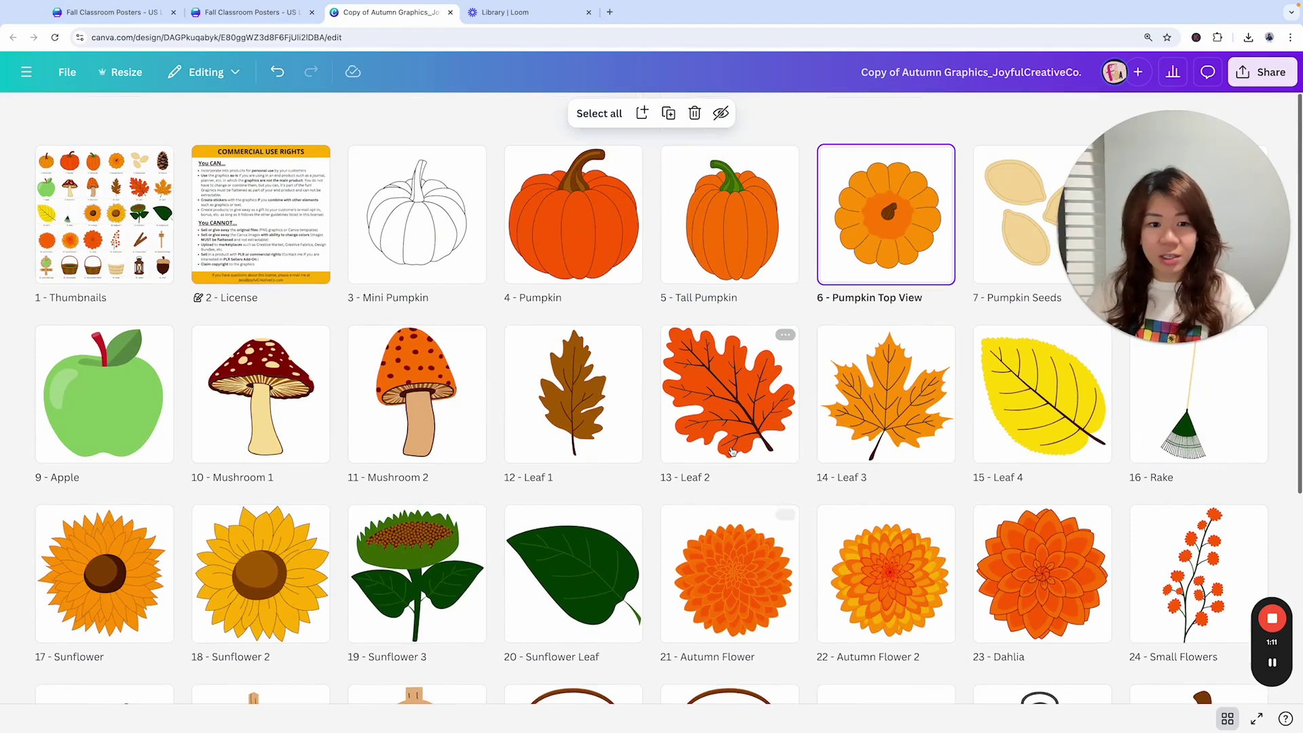
double_click(744, 410)
click(726, 342)
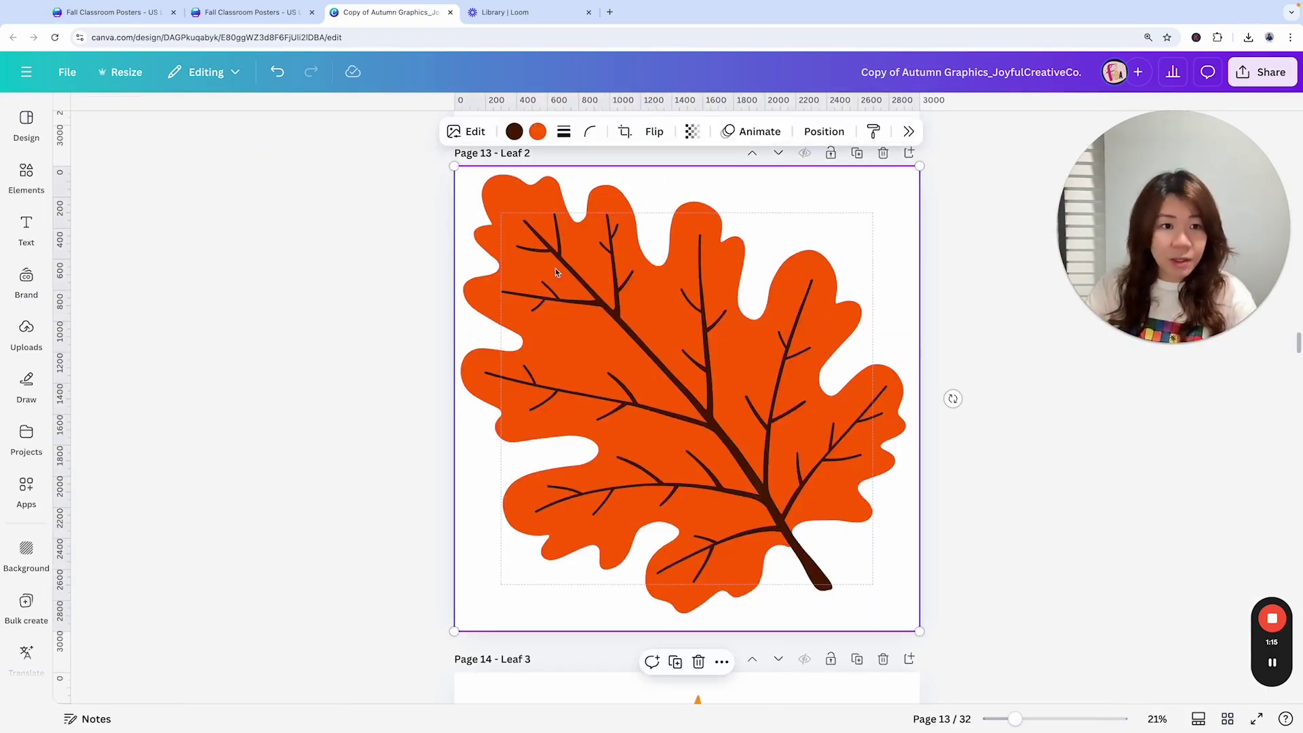
key(ctrl+c)
Paste the leaf onto page 3, then shrink it and place it under the Beleafing title
click(251, 12)
key(ctrl+v)
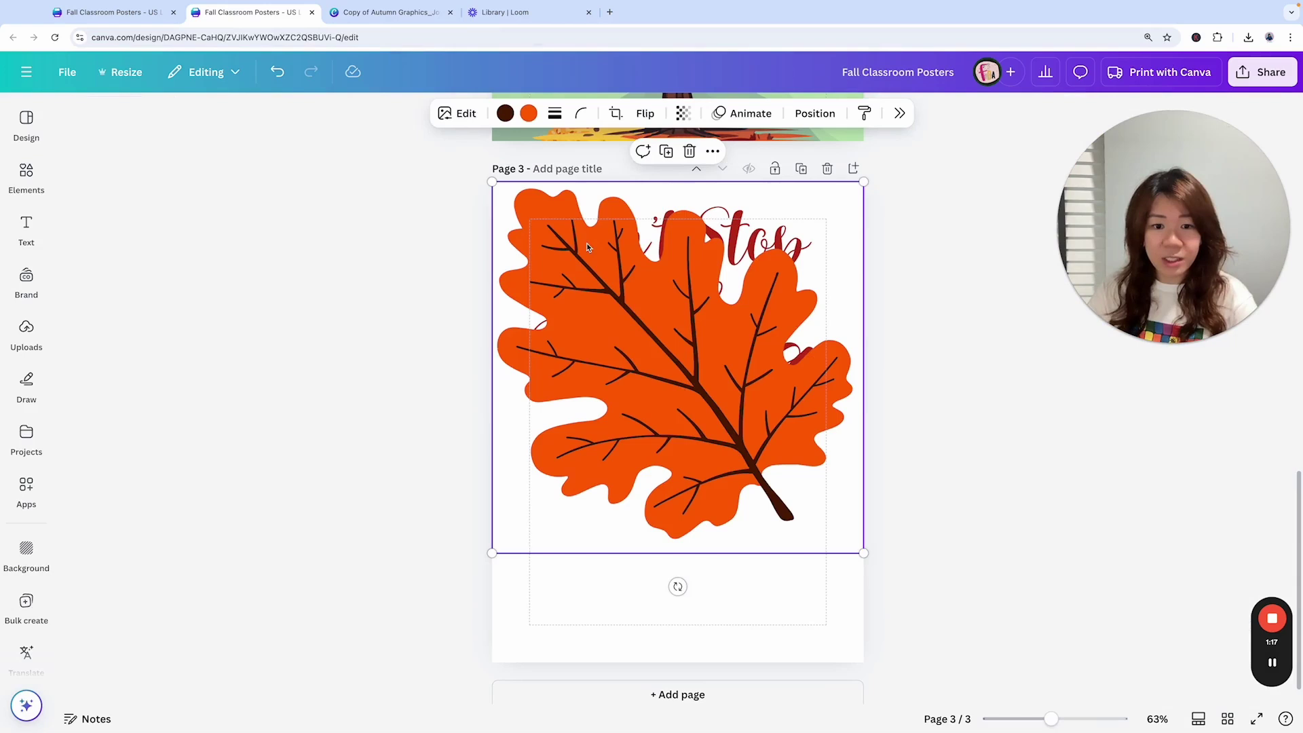
drag(588, 247, 624, 391)
drag(529, 325, 625, 421)
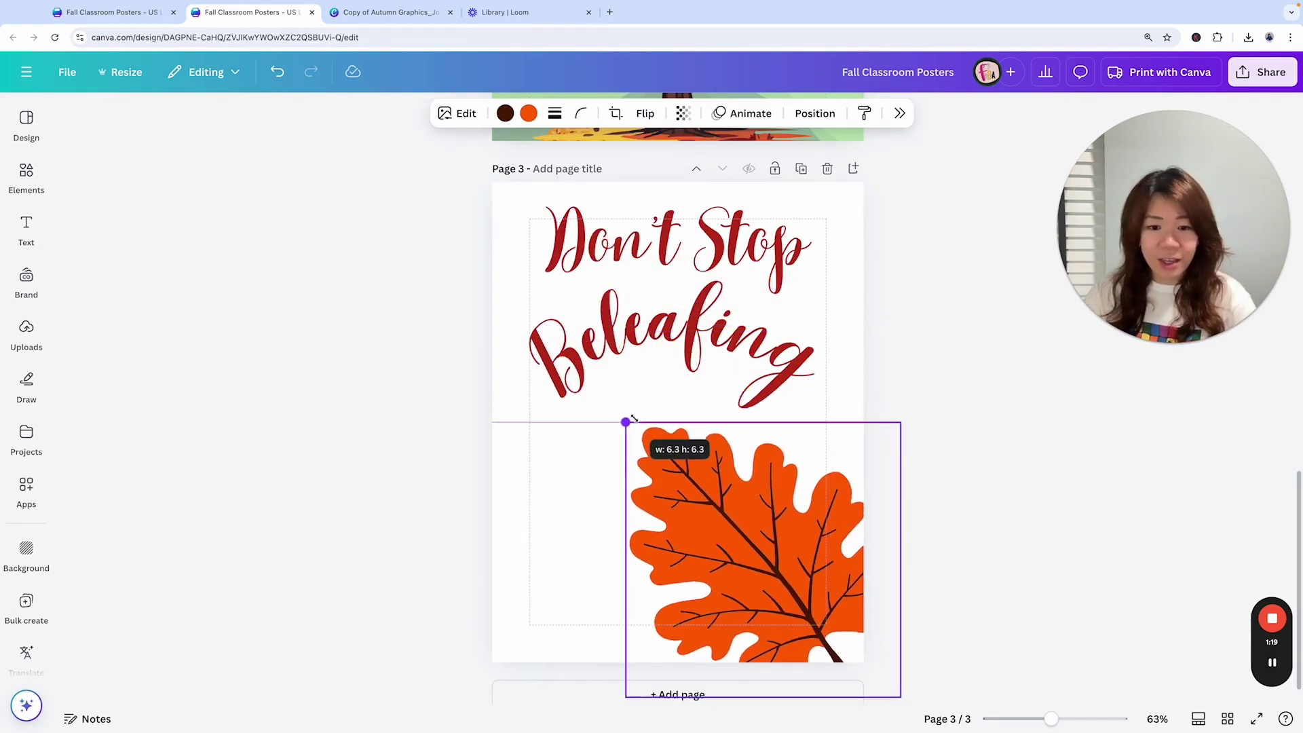
drag(694, 455, 631, 413)
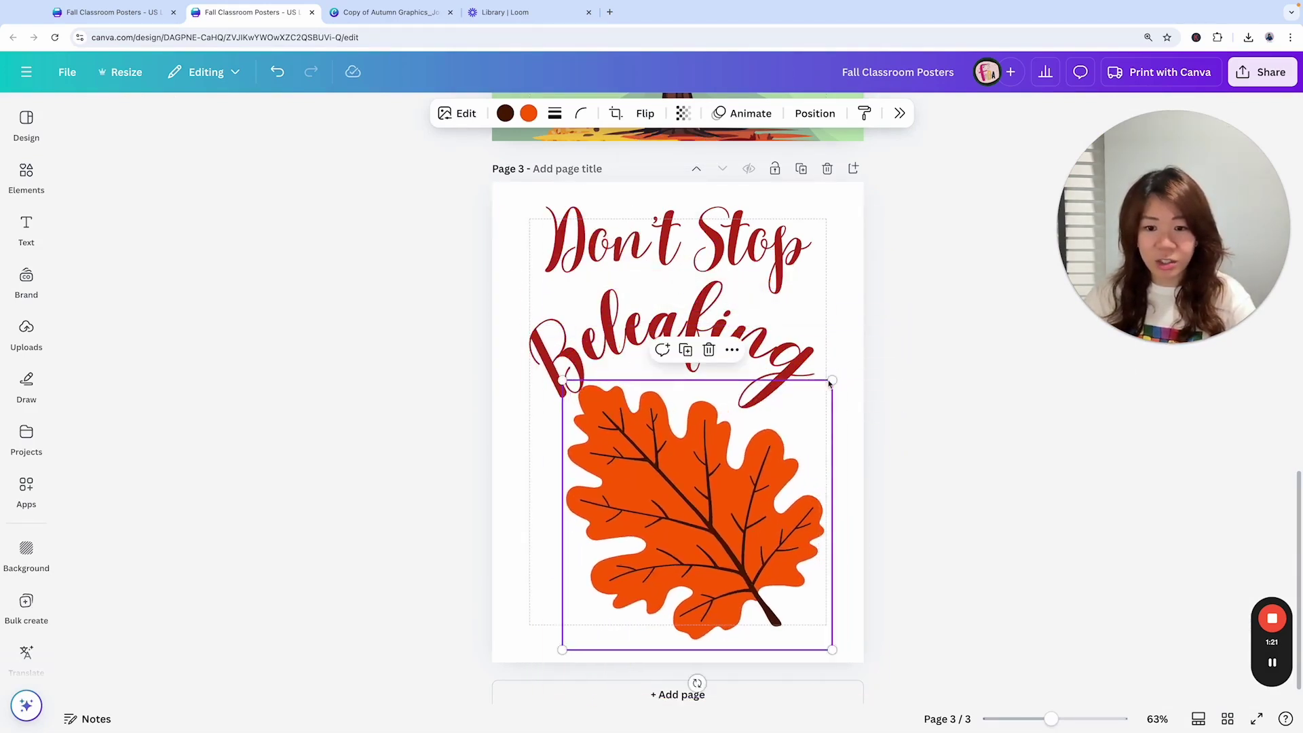
drag(832, 380, 810, 401)
drag(686, 516, 685, 506)
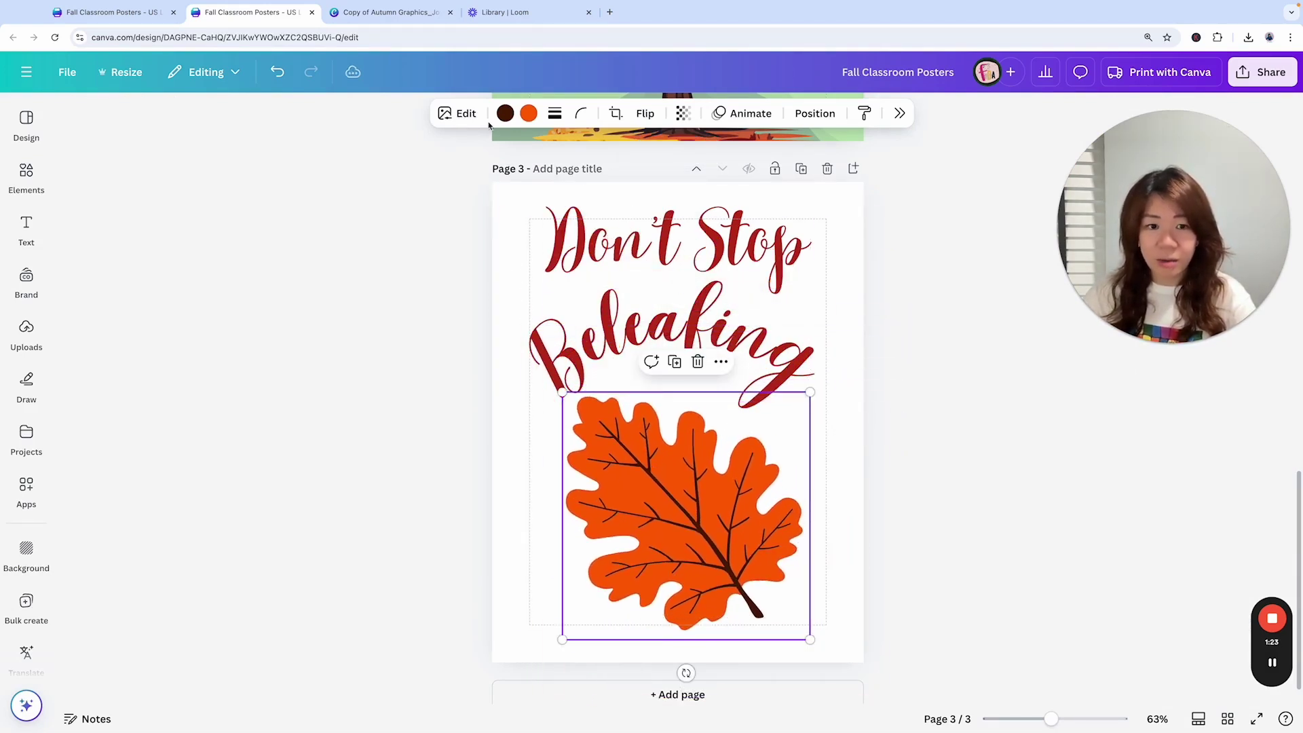
Recolour the leaf a lighter orange
click(529, 114)
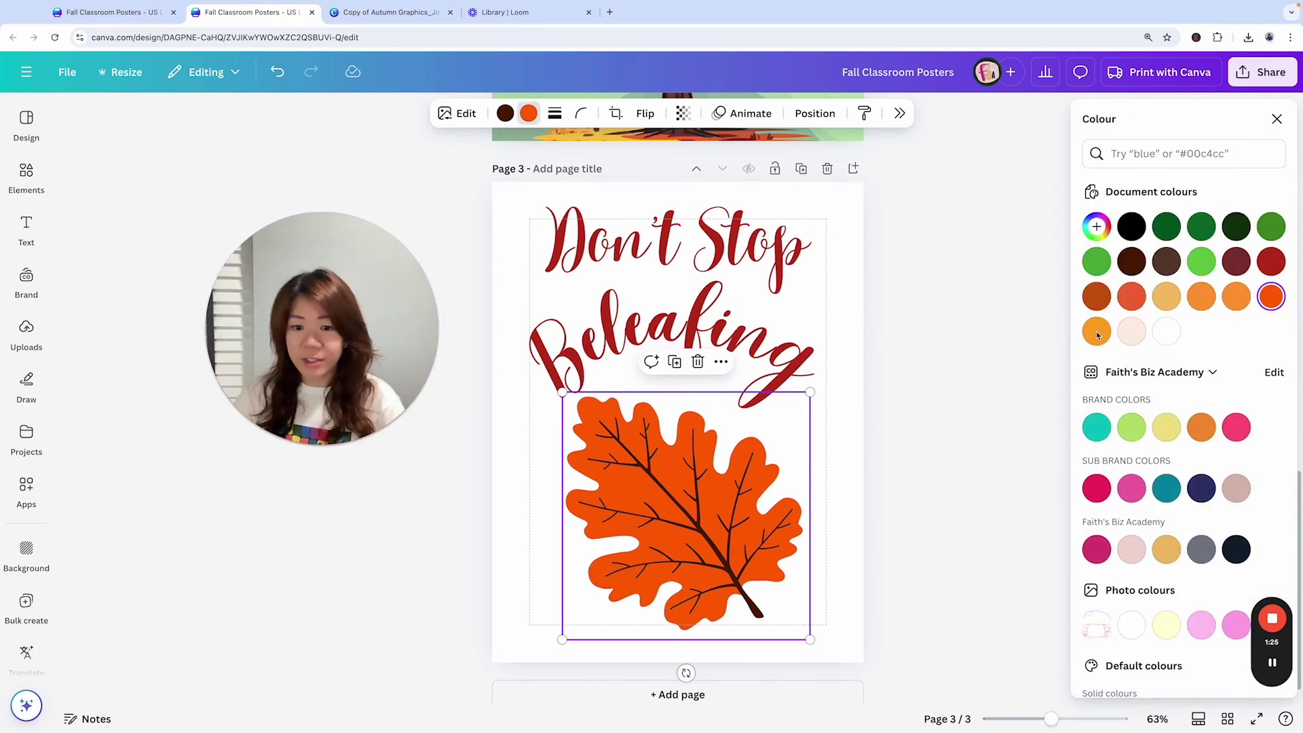
click(1097, 331)
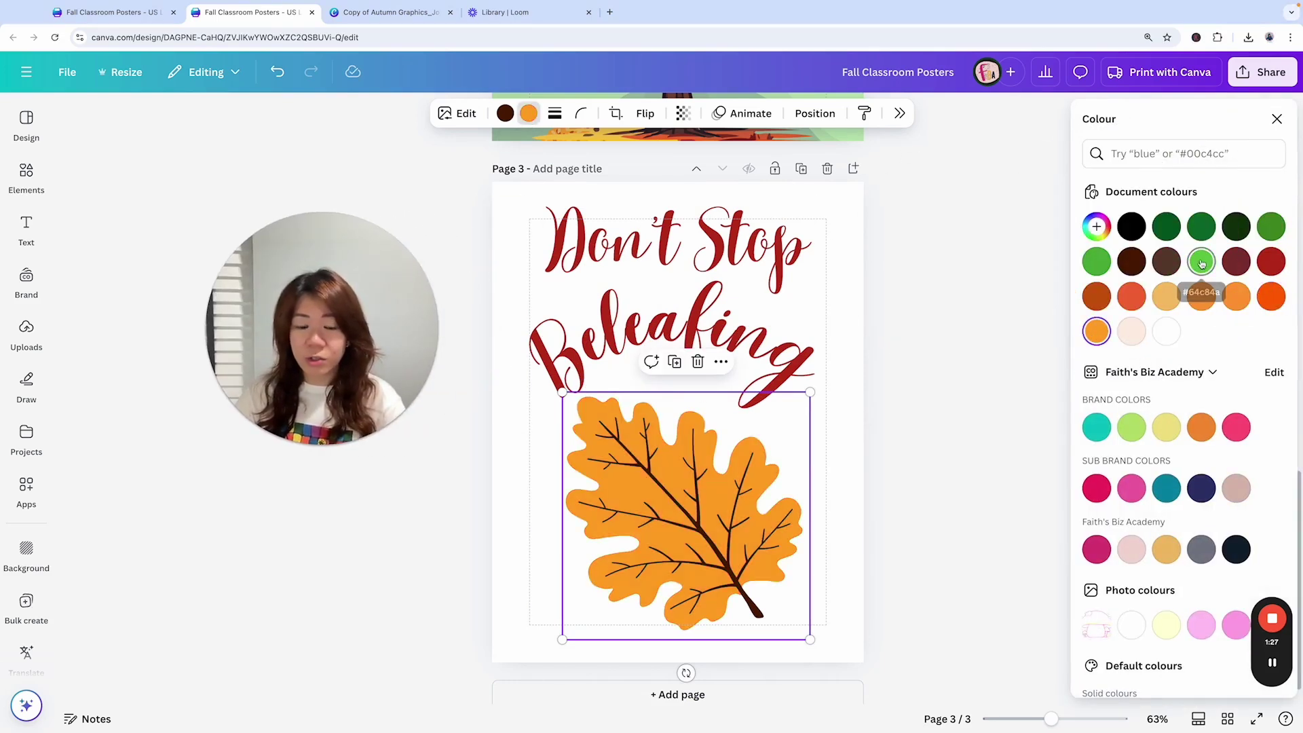
click(856, 477)
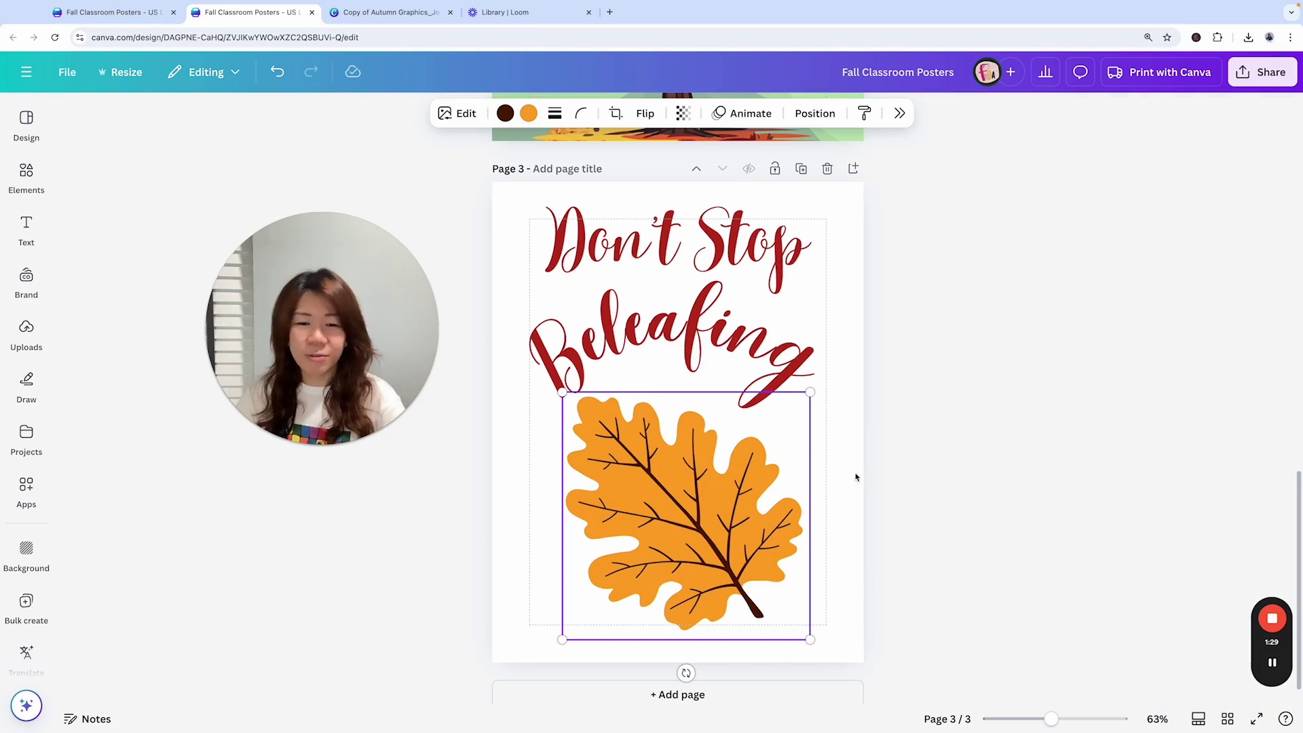
click(1025, 438)
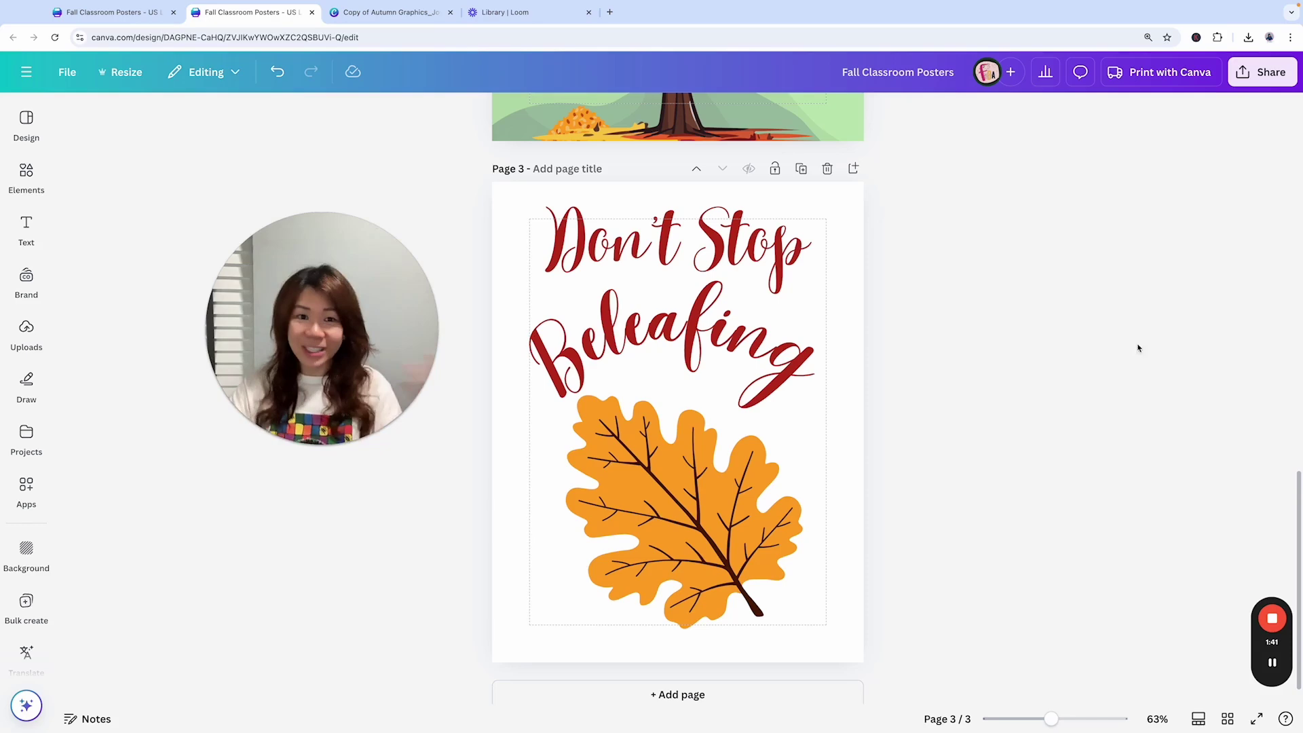
Copy the green hills from page 2 onto page 3 and send them behind the leaf
scroll(961, 354, up, 6)
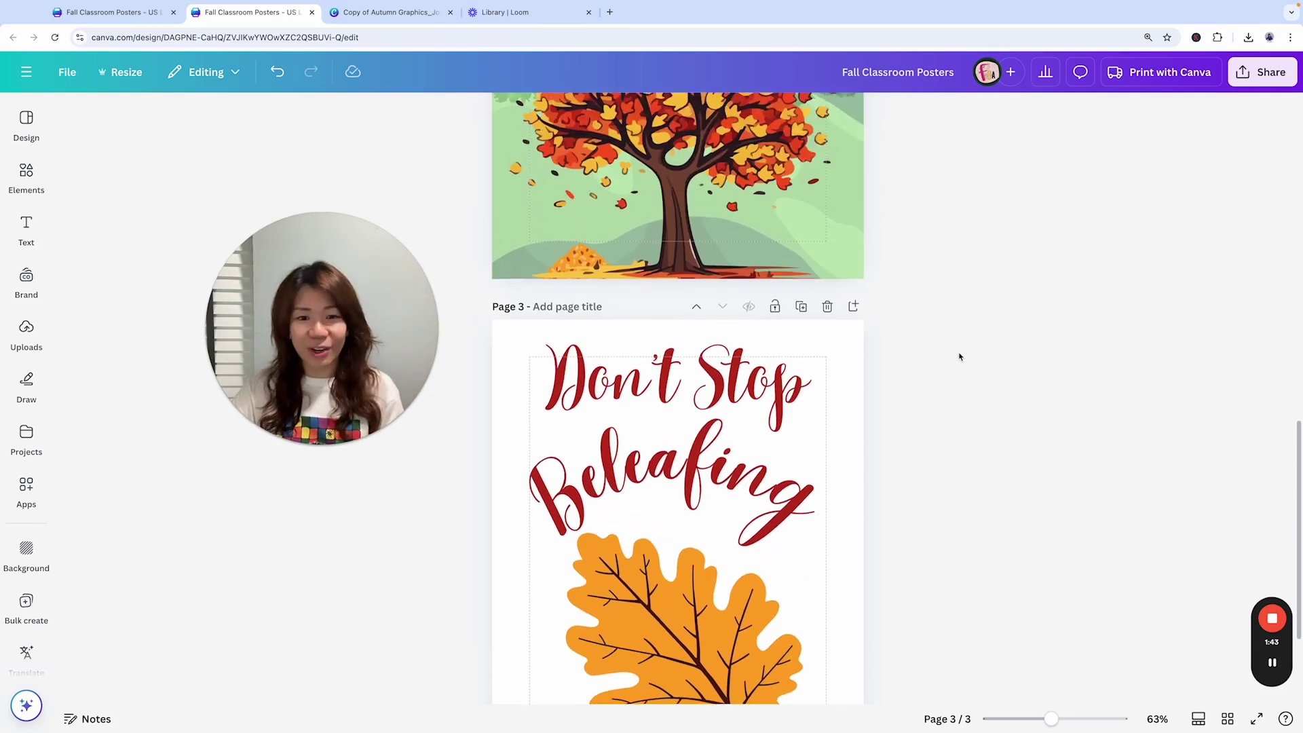
scroll(878, 462, down, 1)
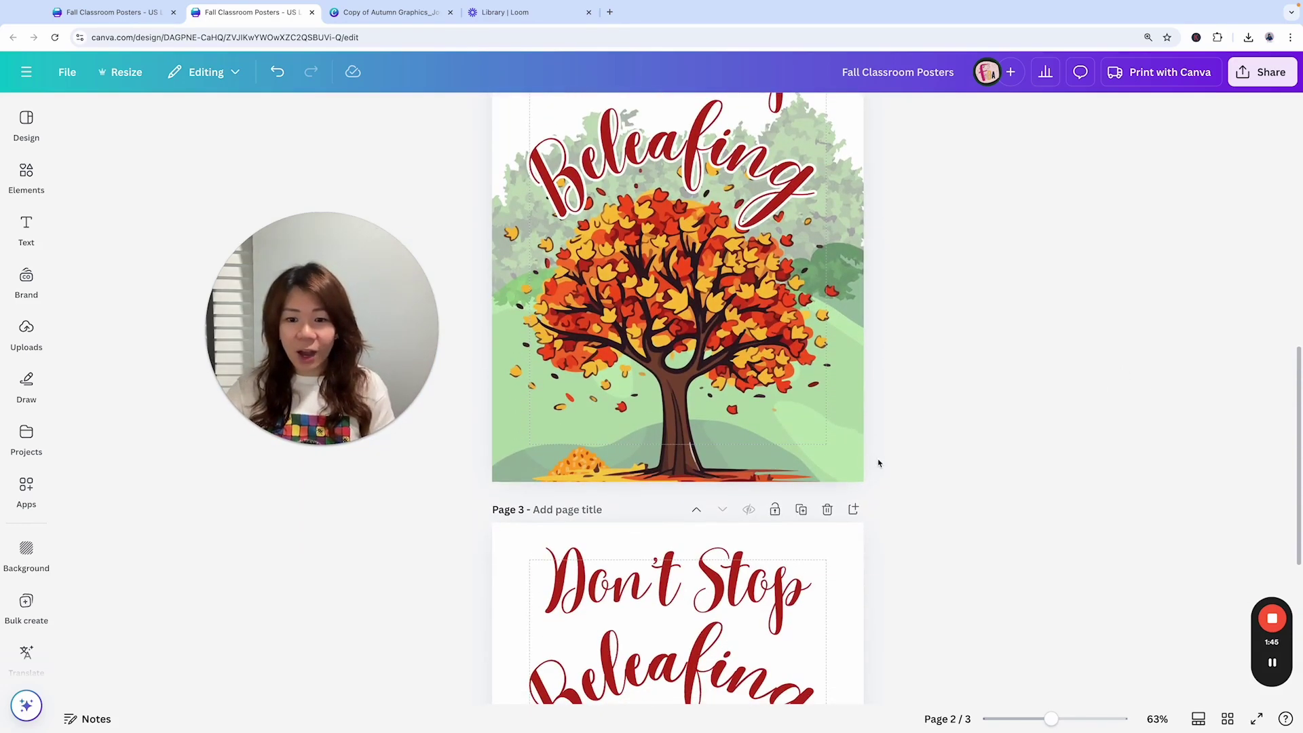
click(851, 461)
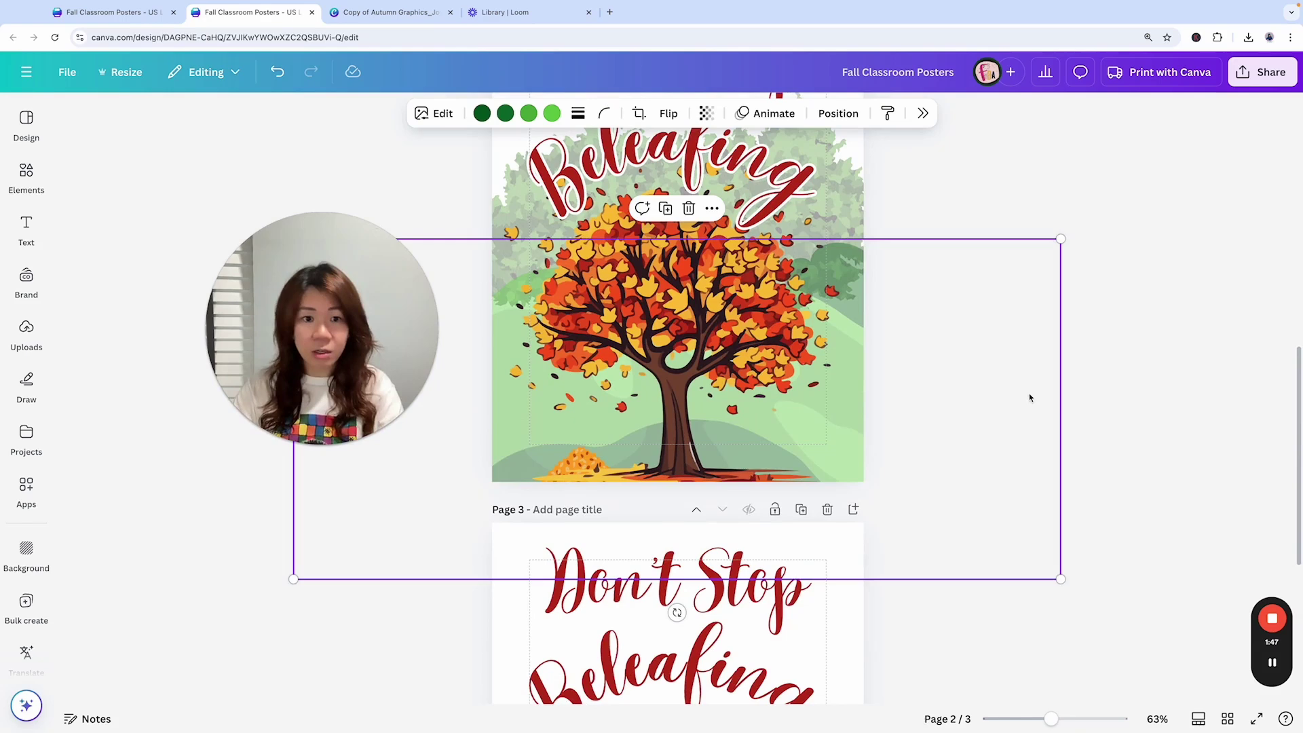
scroll(1030, 398, down, 4)
click(832, 410)
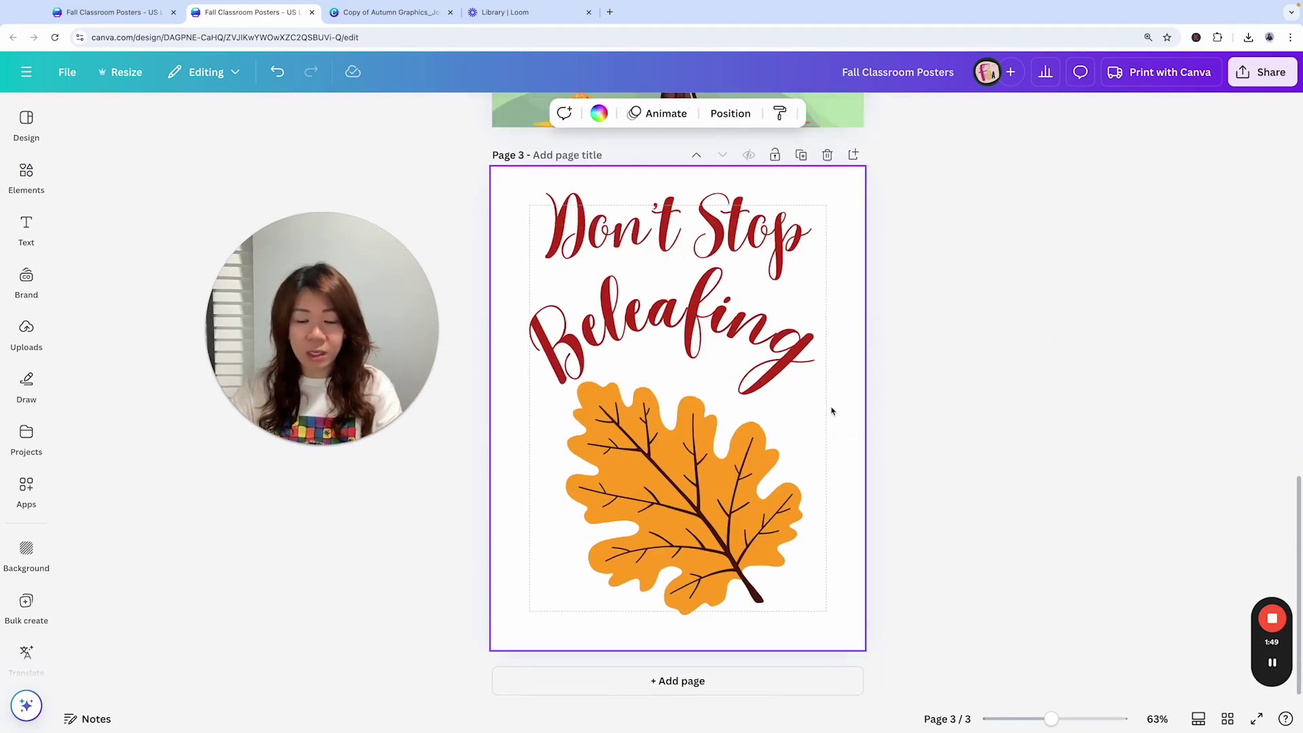
key(ctrl+v)
click(837, 113)
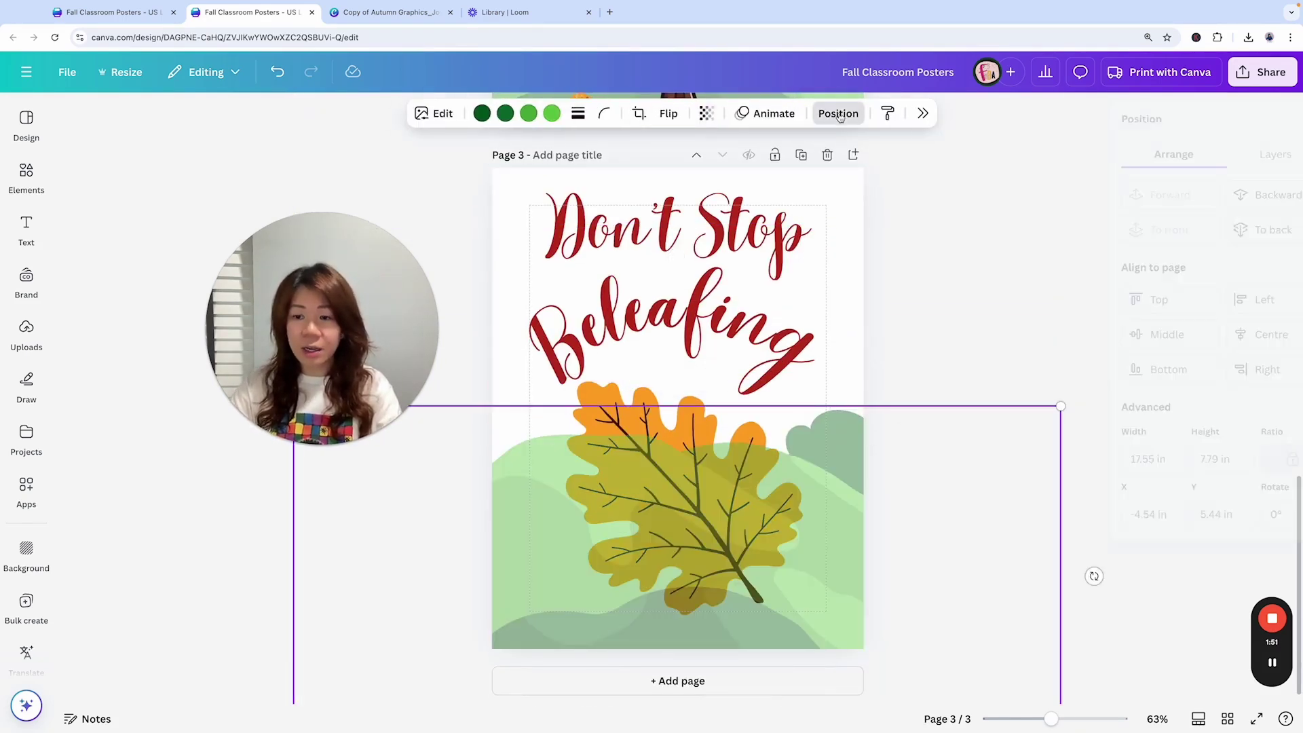
click(1218, 228)
click(968, 234)
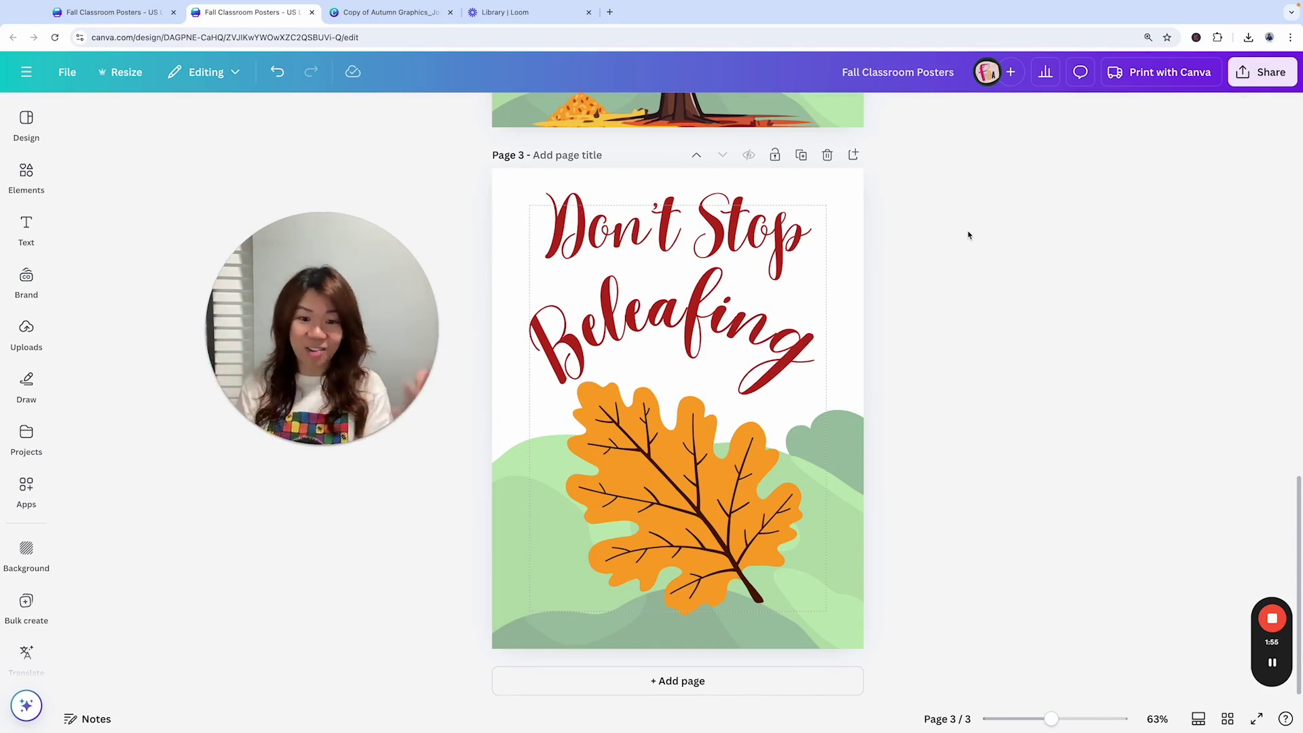
Turn the Don't Stop heading black, checking that Beleafing stays red
click(801, 232)
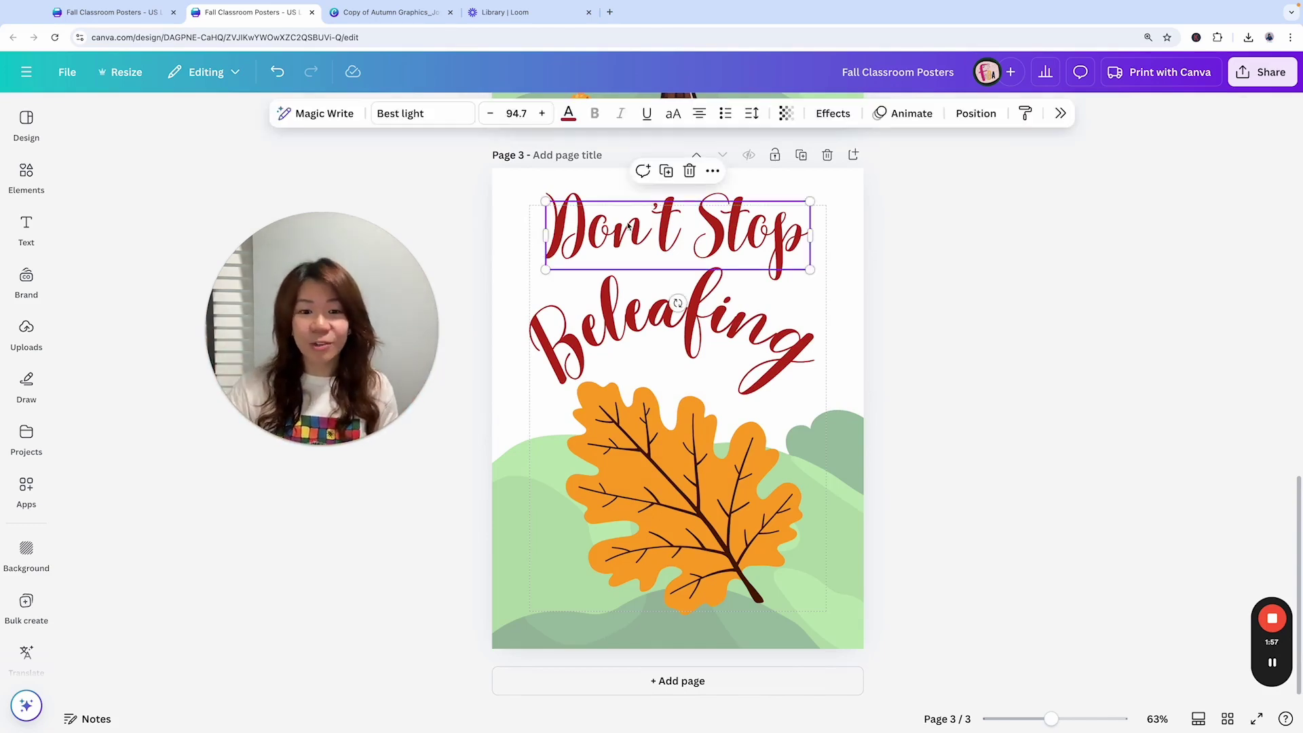
click(672, 305)
click(642, 216)
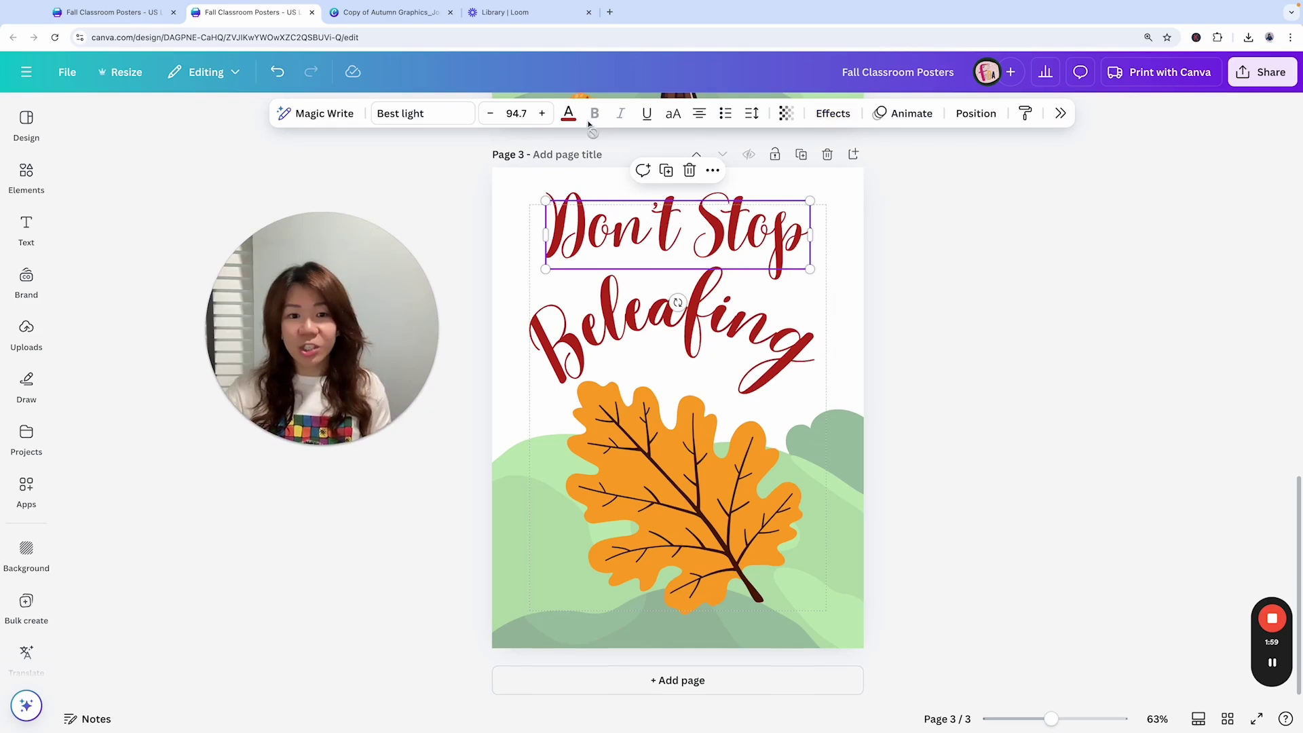
click(569, 113)
click(1132, 227)
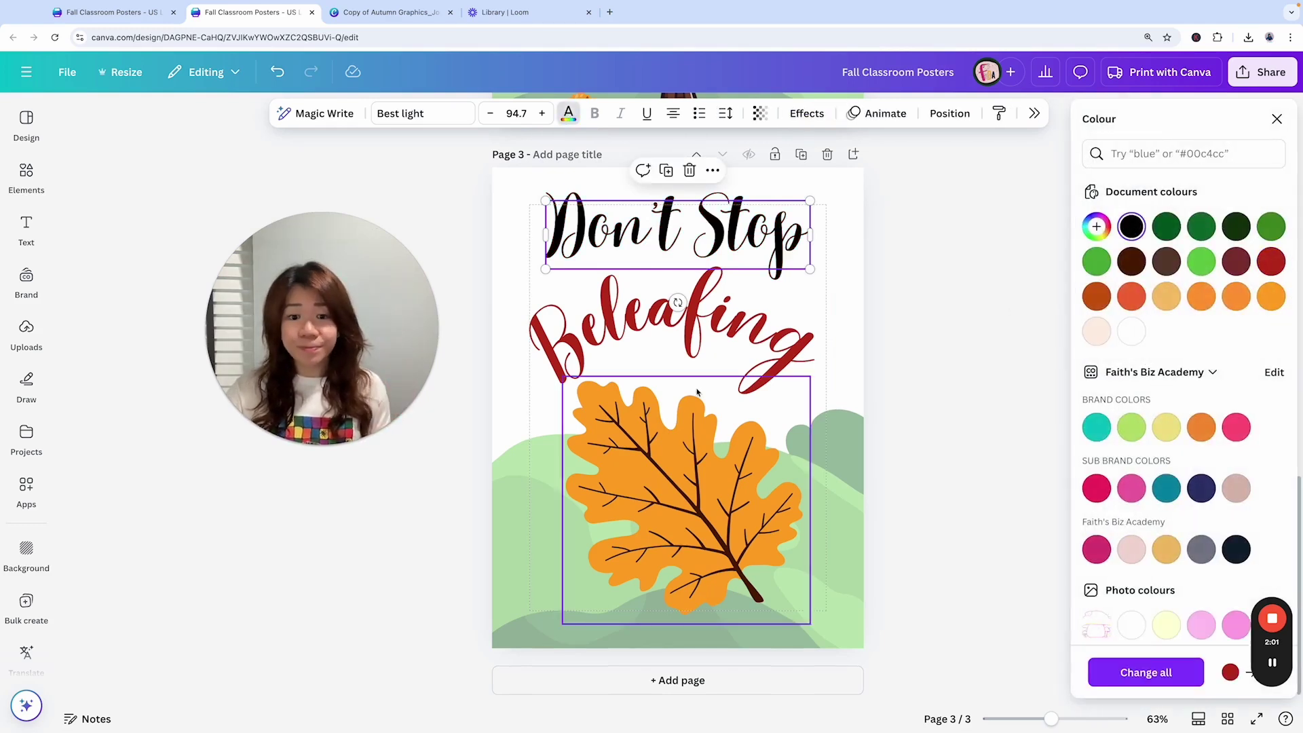
click(672, 326)
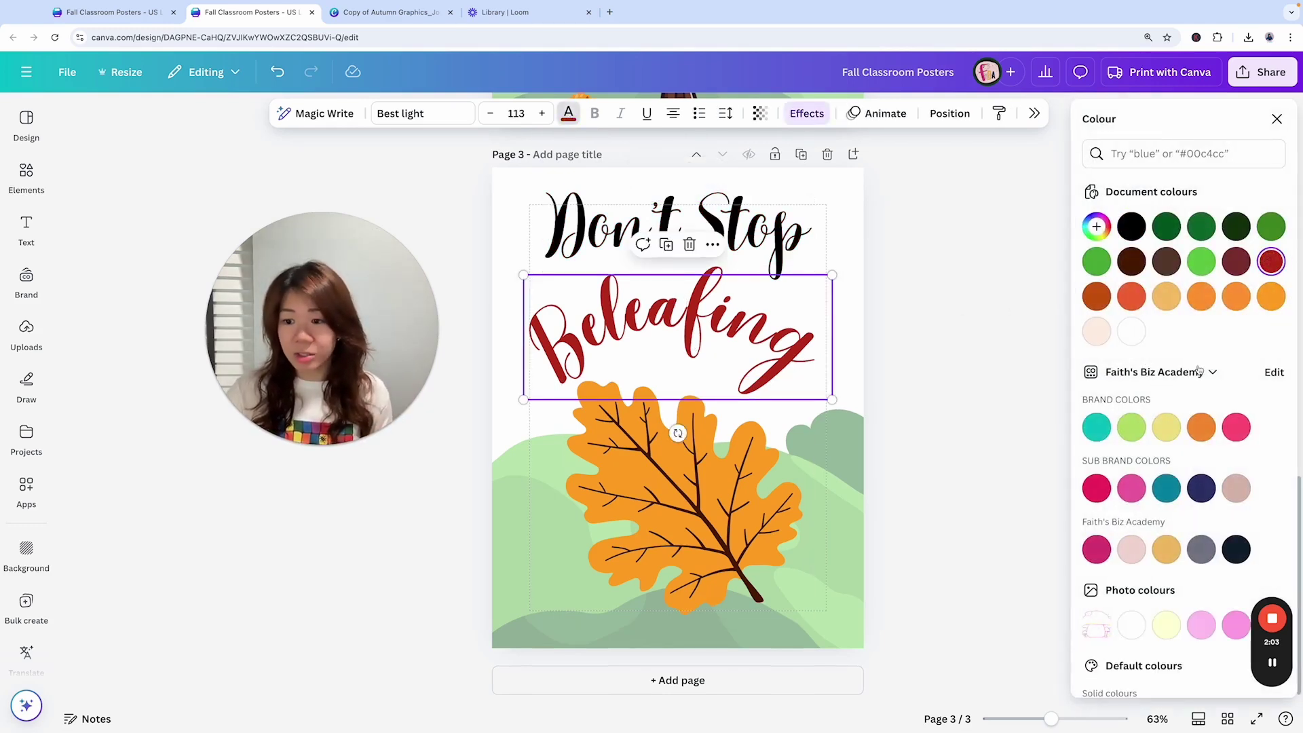
click(1001, 254)
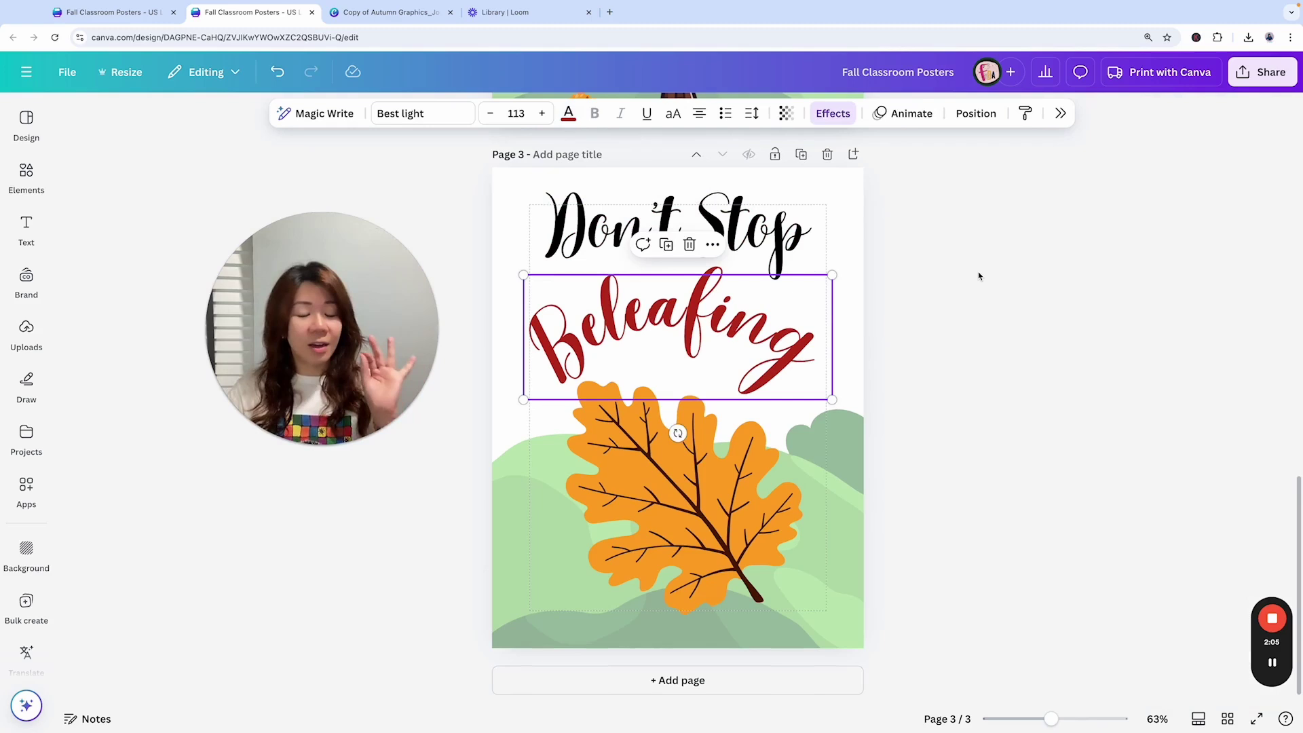
click(934, 332)
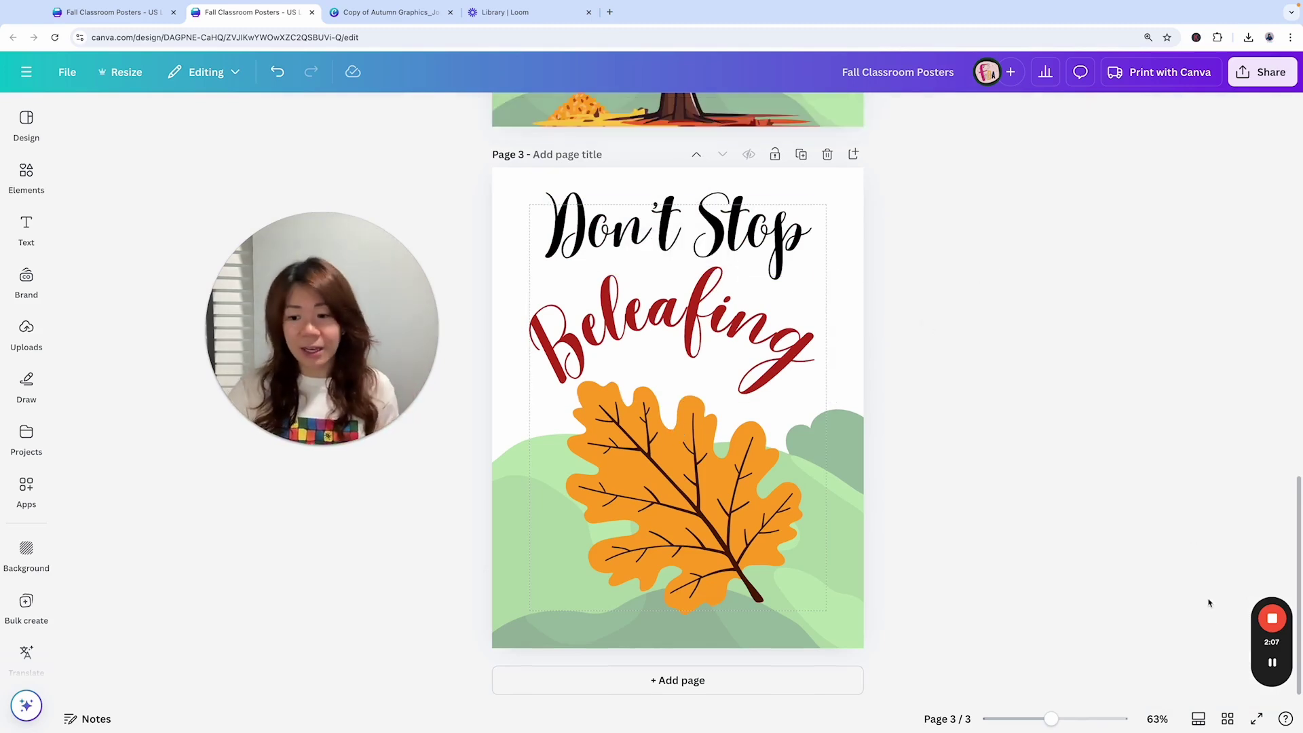
Open Fall Harvest Calendar Dates from the projects list and view its six wreath-tile pages as a grid
click(1227, 719)
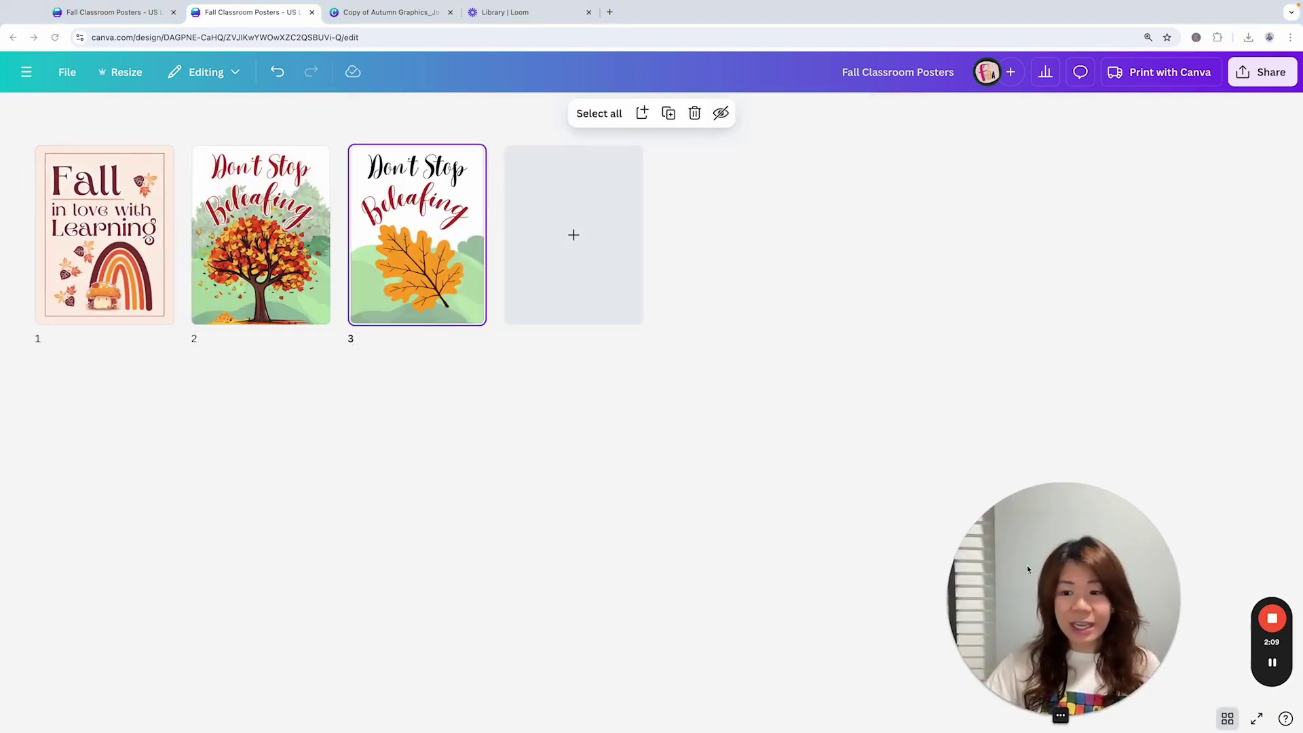
click(129, 22)
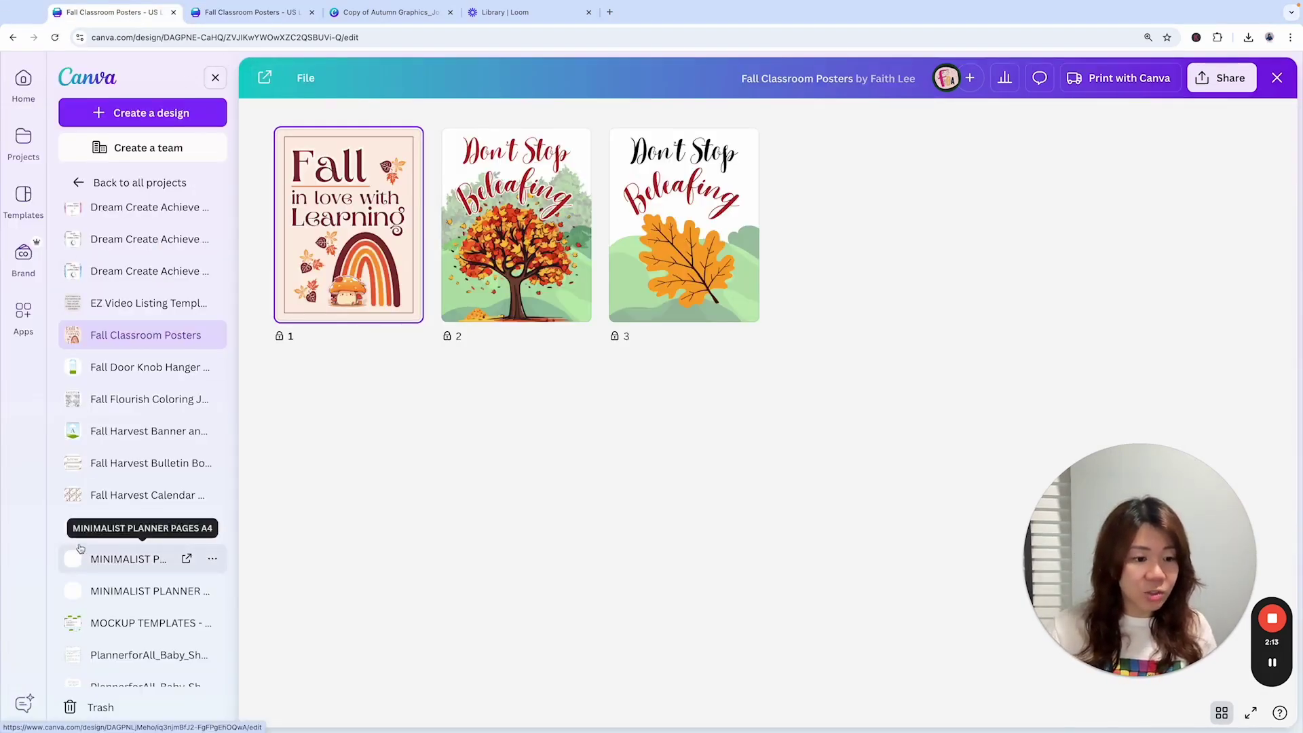
click(116, 496)
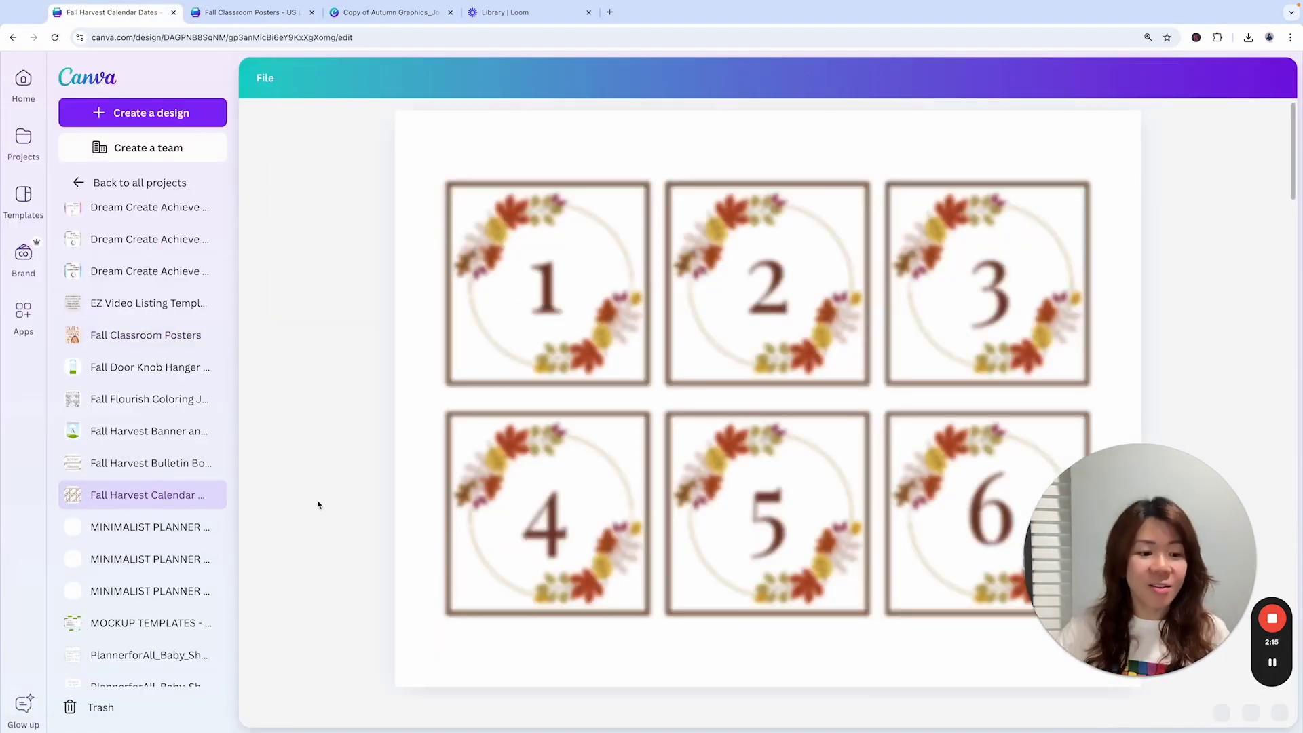
drag(1074, 501, 1107, 366)
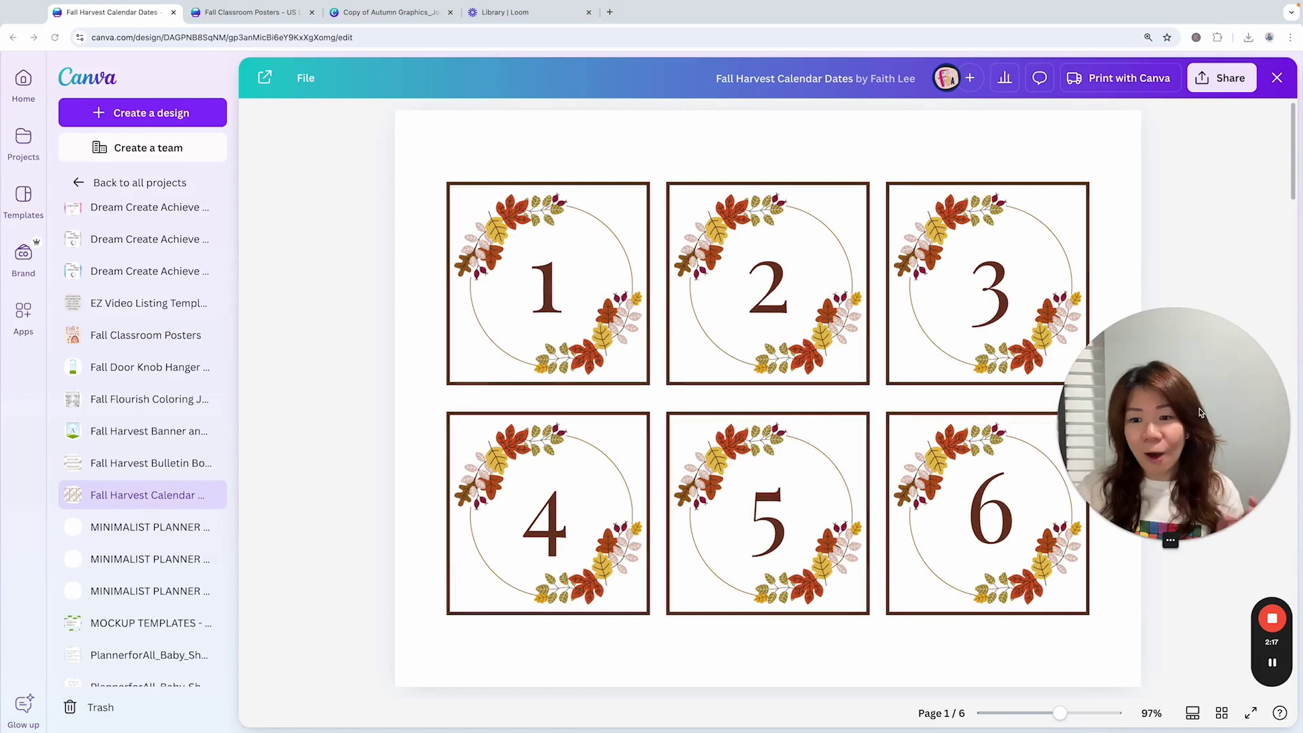
click(1222, 712)
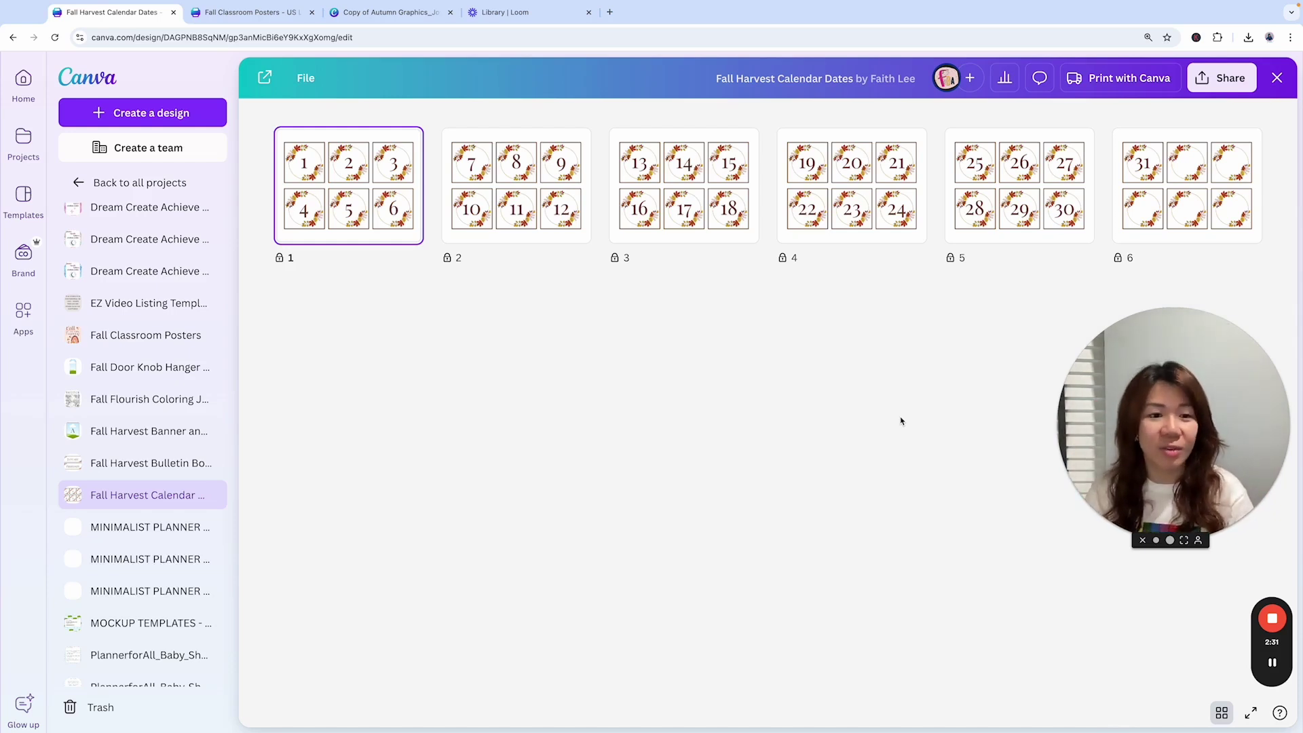
Use File > Make a copy to create Copy of Fall Harvest Calendar Dates and open its page 1
click(305, 78)
click(339, 327)
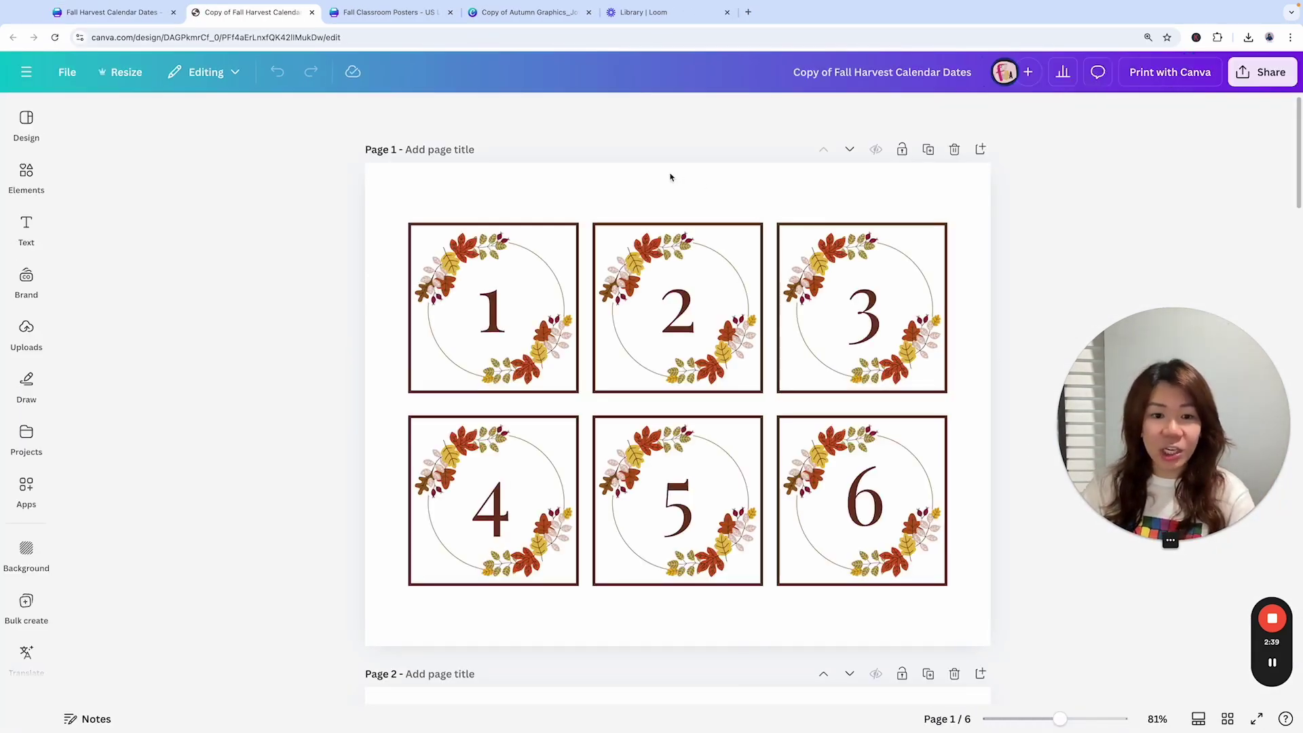
click(649, 192)
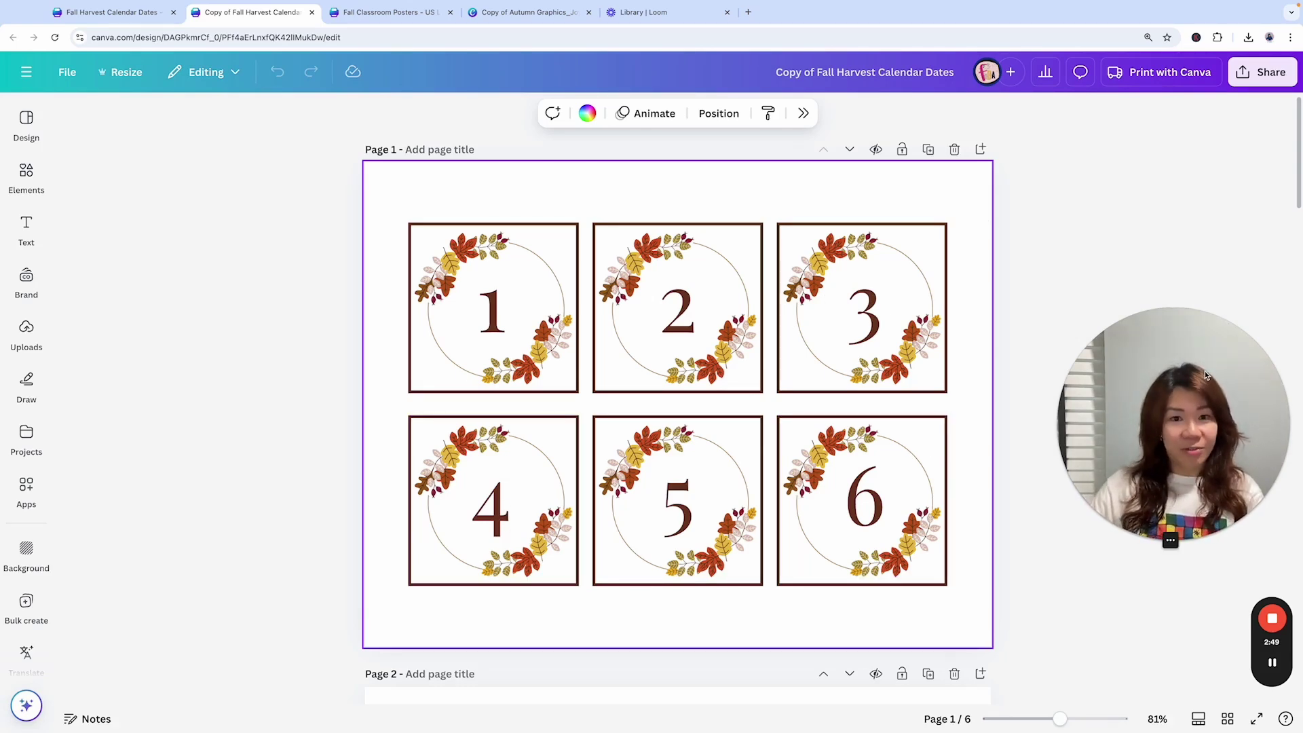
drag(1203, 370, 1195, 260)
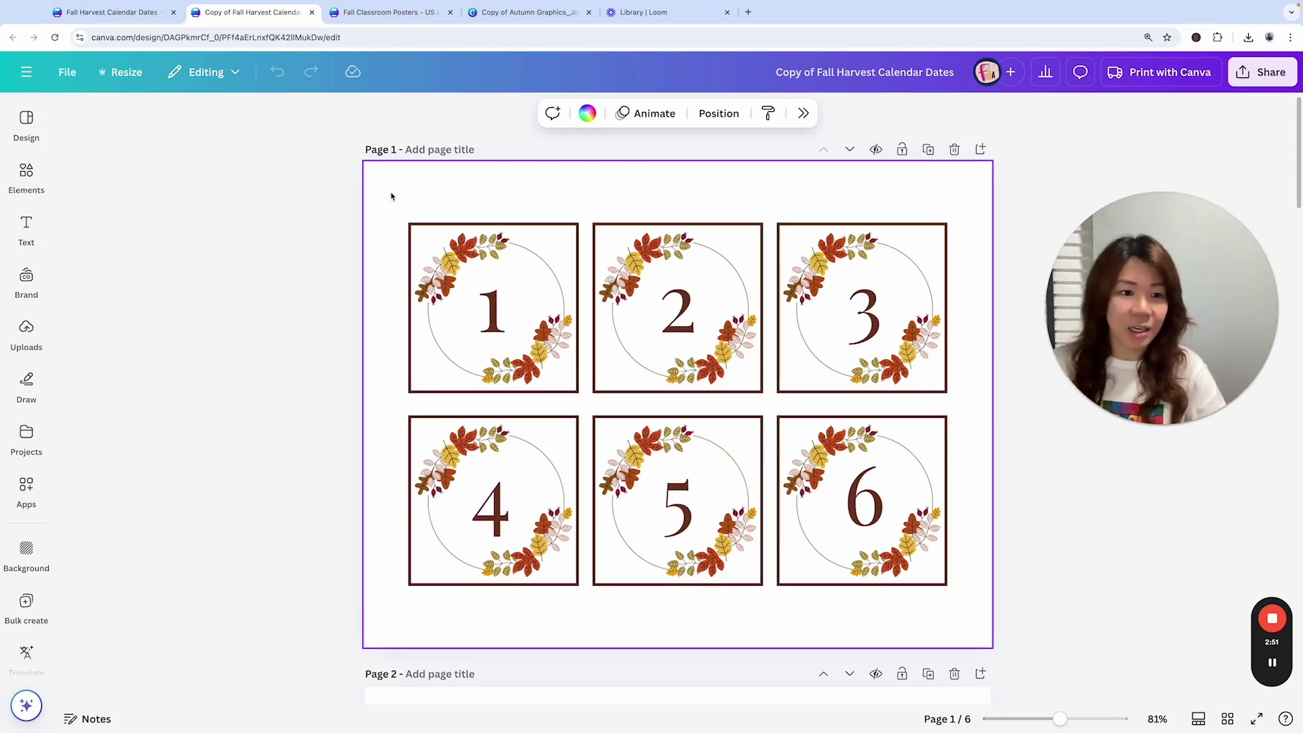
Search Elements for 'winter', try the snowy winter video as the page background, then delete it
click(26, 122)
click(27, 176)
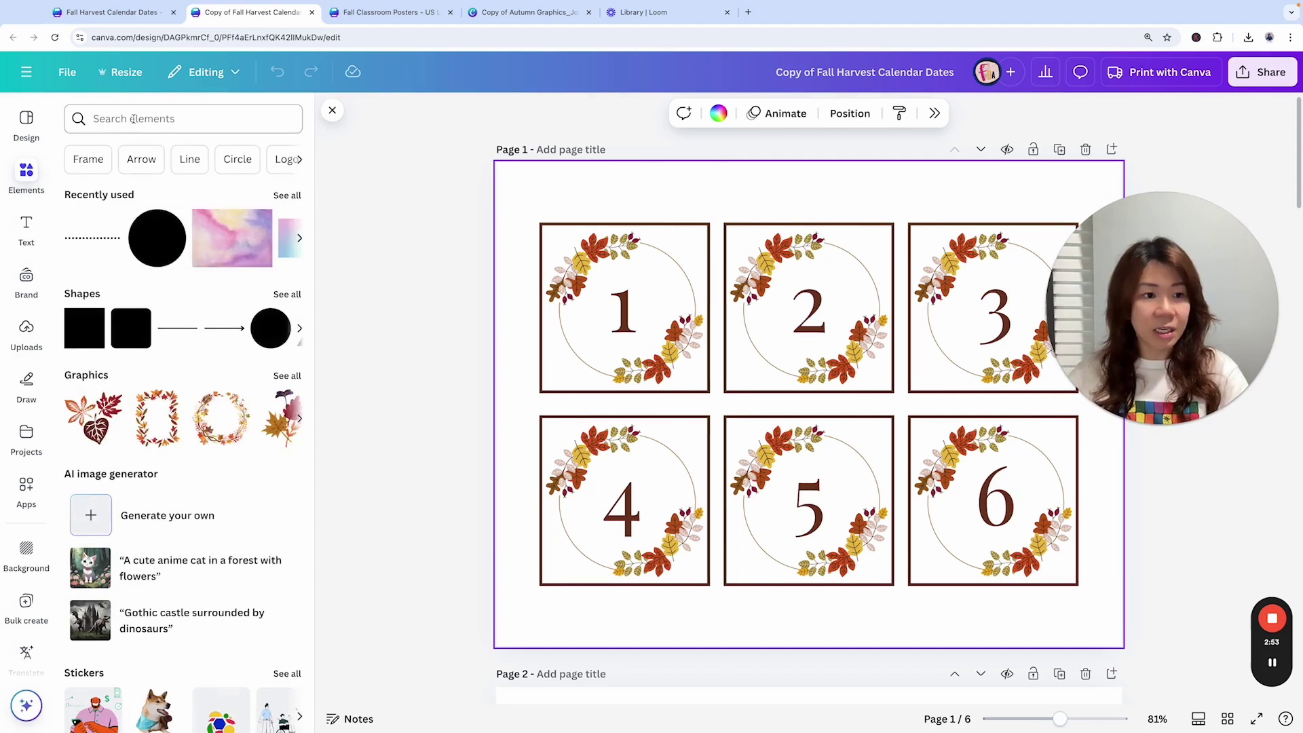
text(winter)
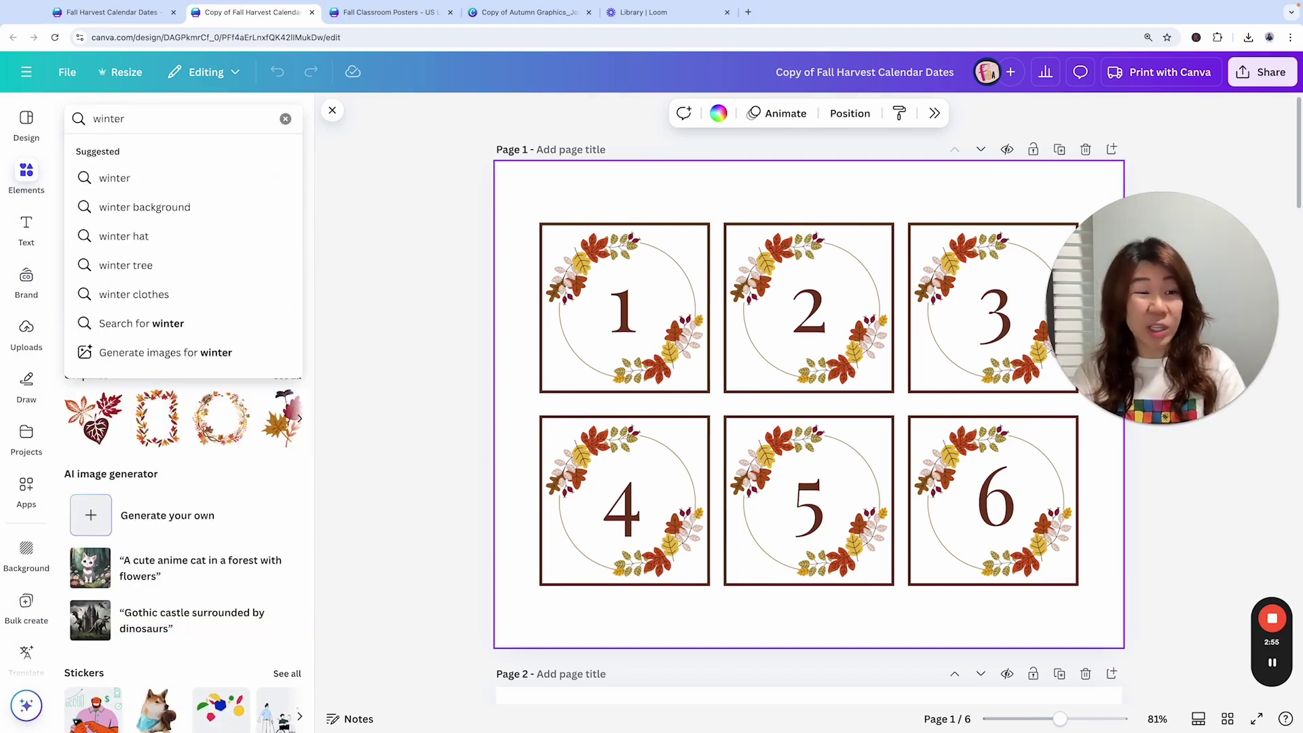
click(131, 206)
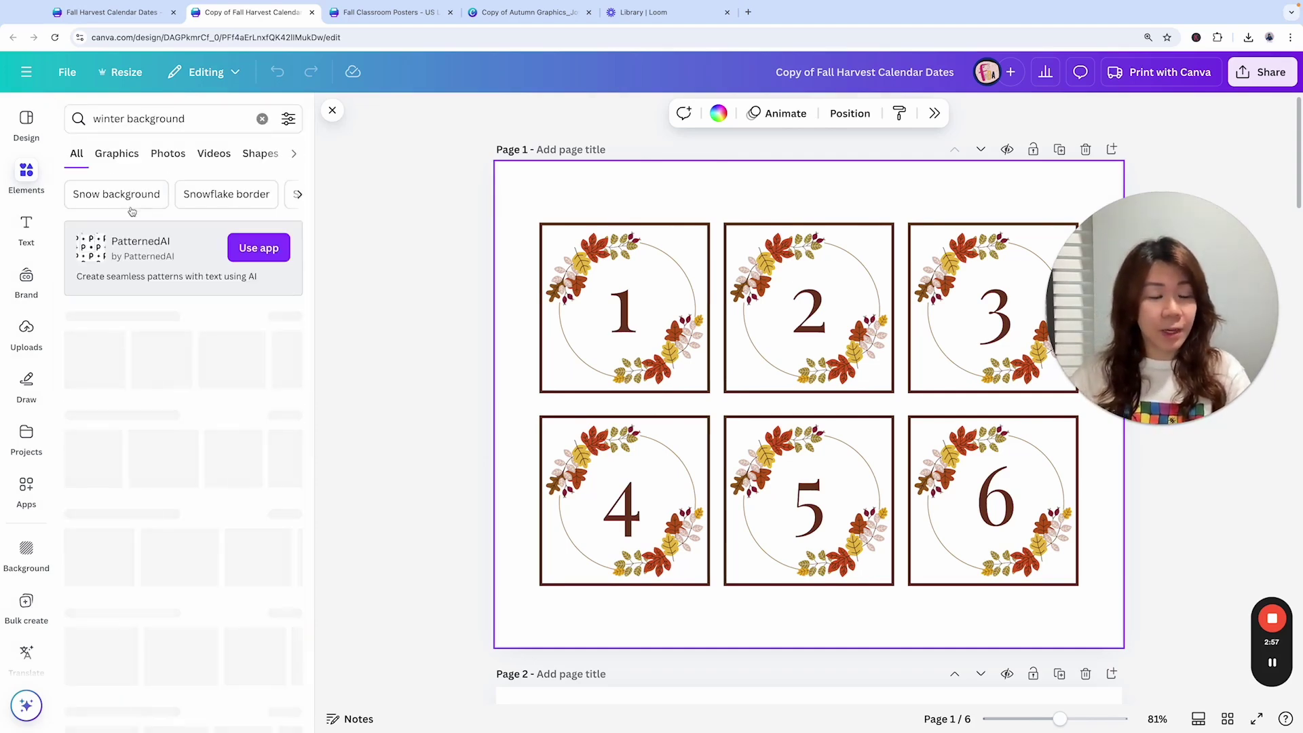
scroll(212, 323, down, 1)
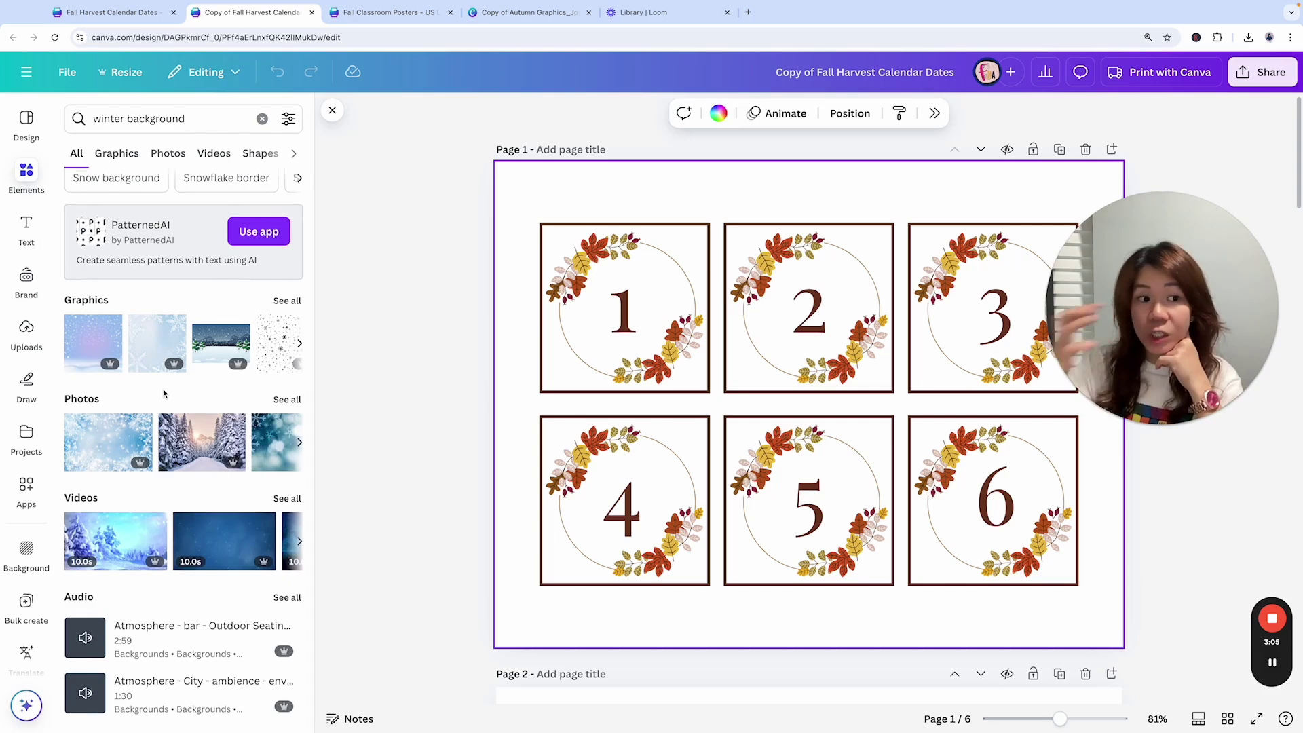
scroll(99, 538, up, 1)
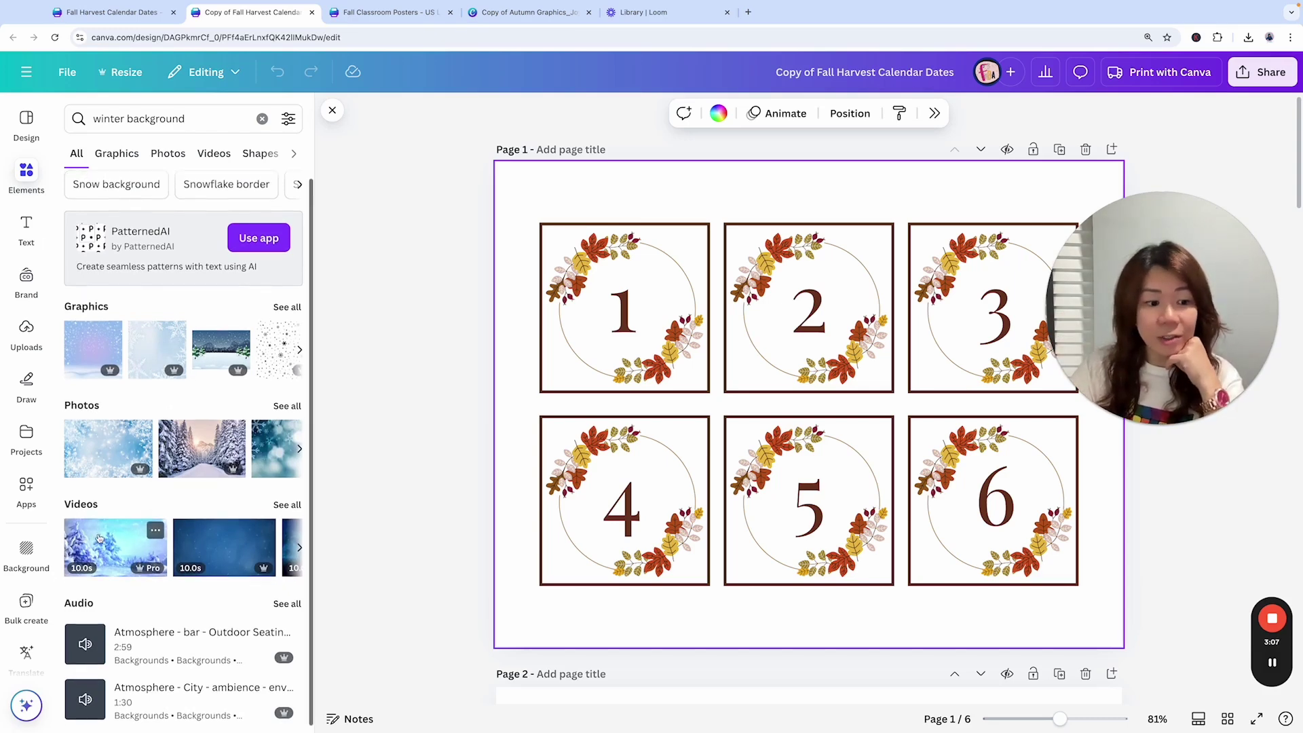
click(133, 549)
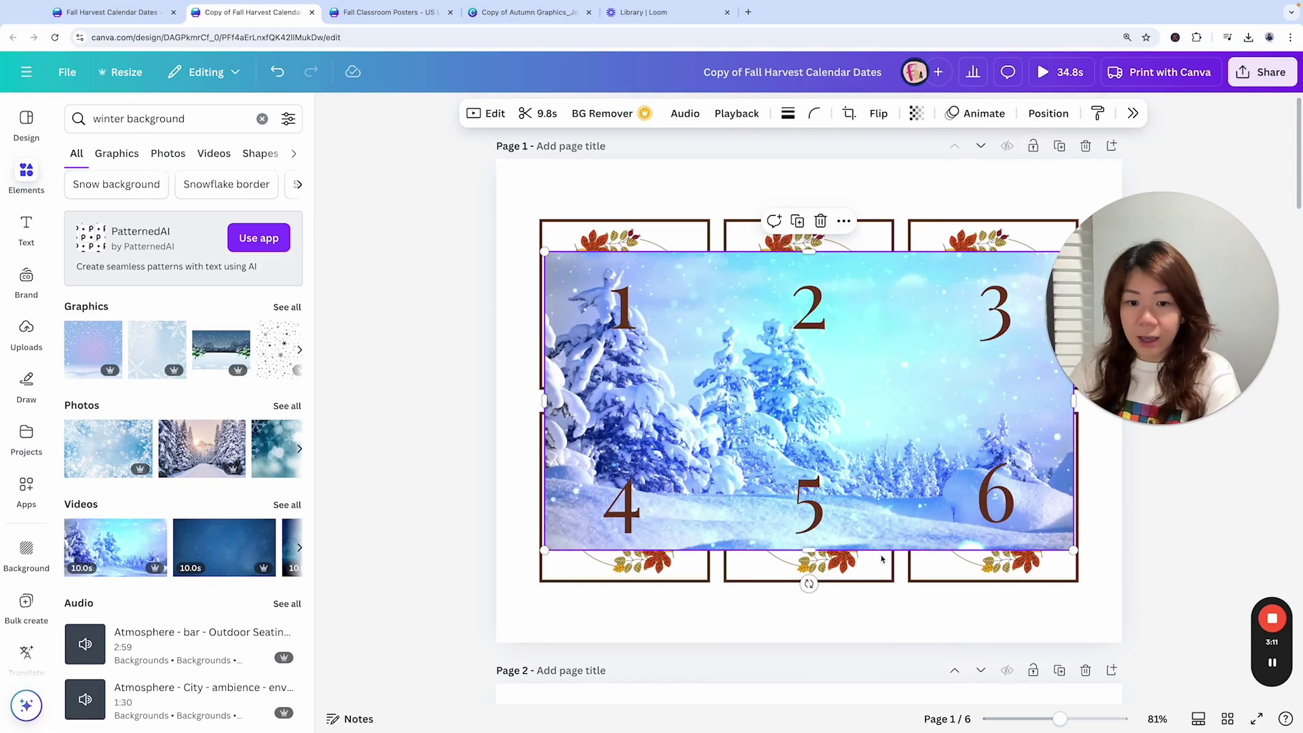
click(843, 222)
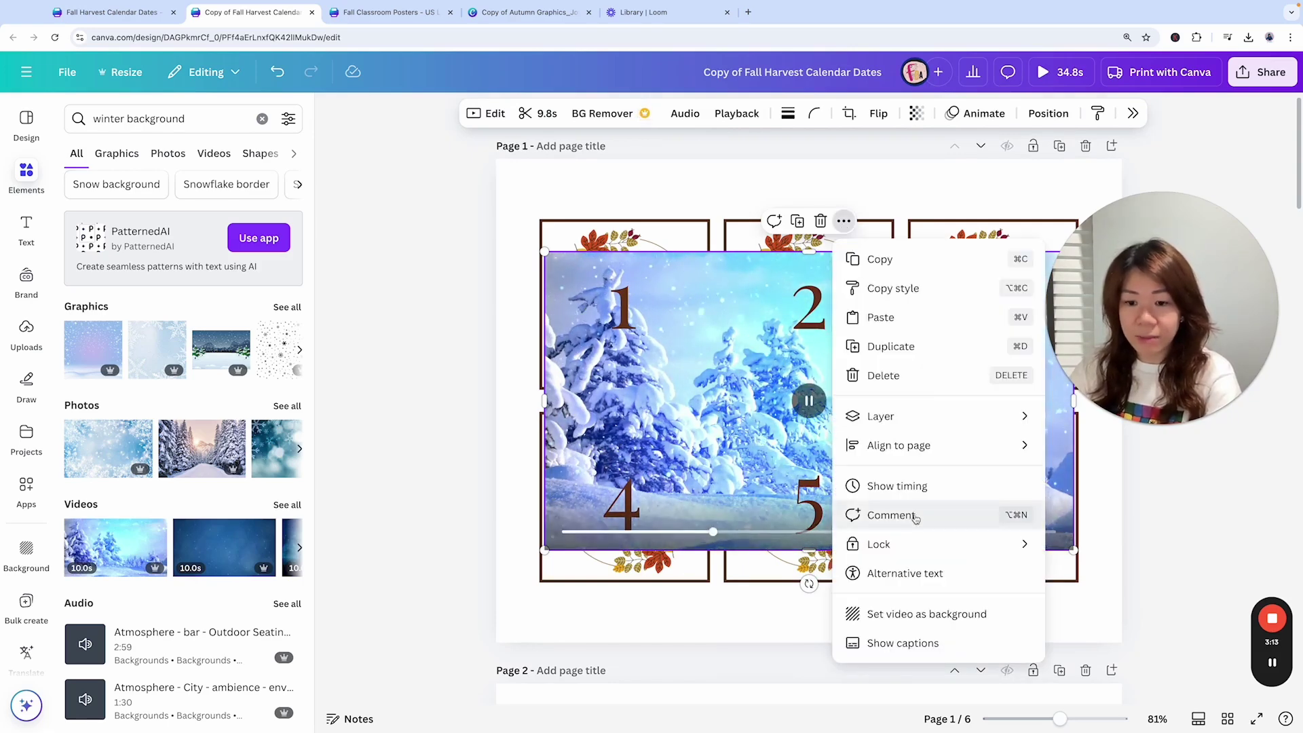
click(896, 615)
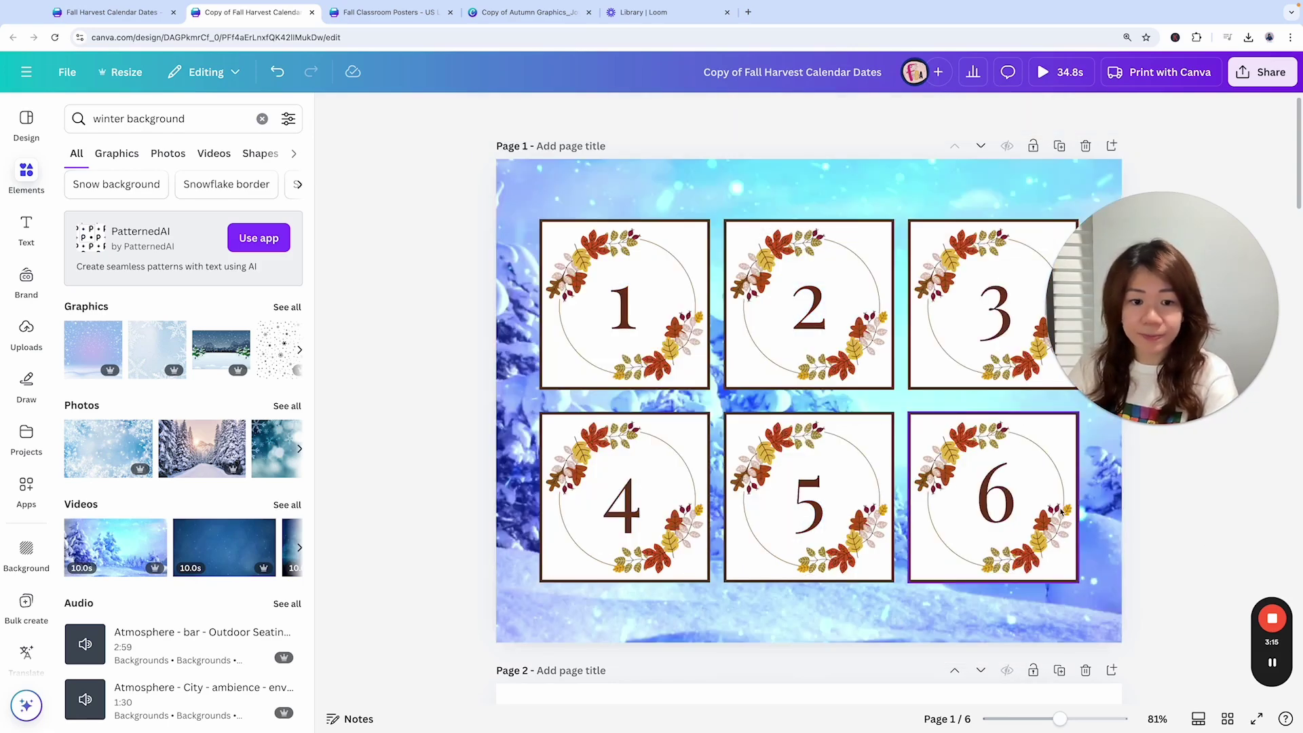
click(1064, 615)
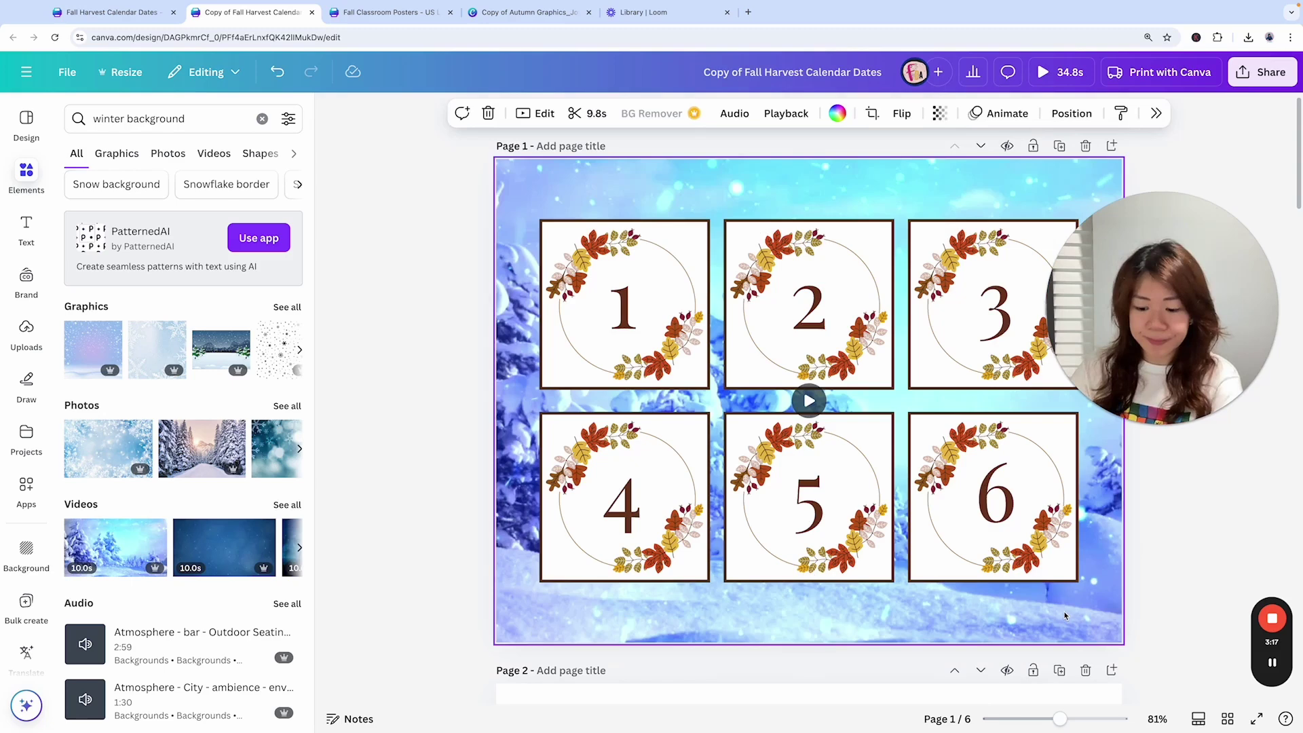
key(Delete)
Add the snowflake winter image and set it as page 1's background
click(96, 452)
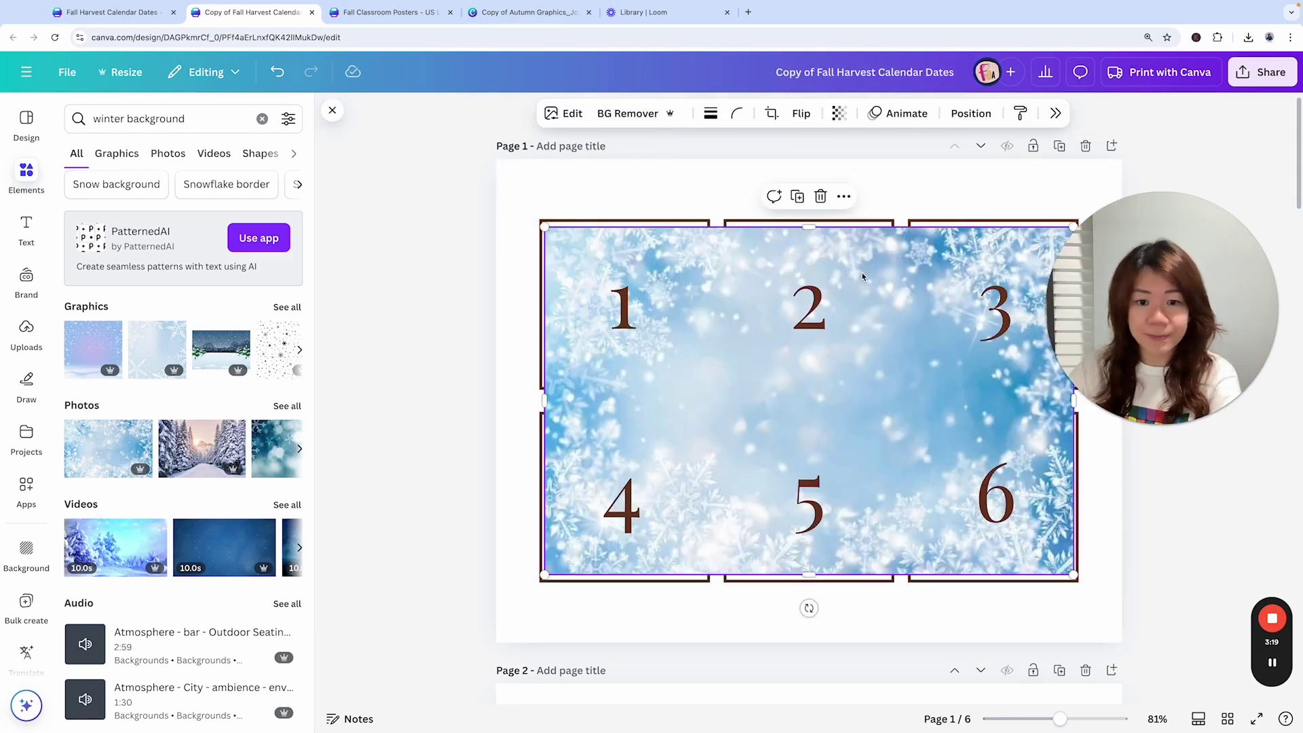
click(845, 198)
click(943, 617)
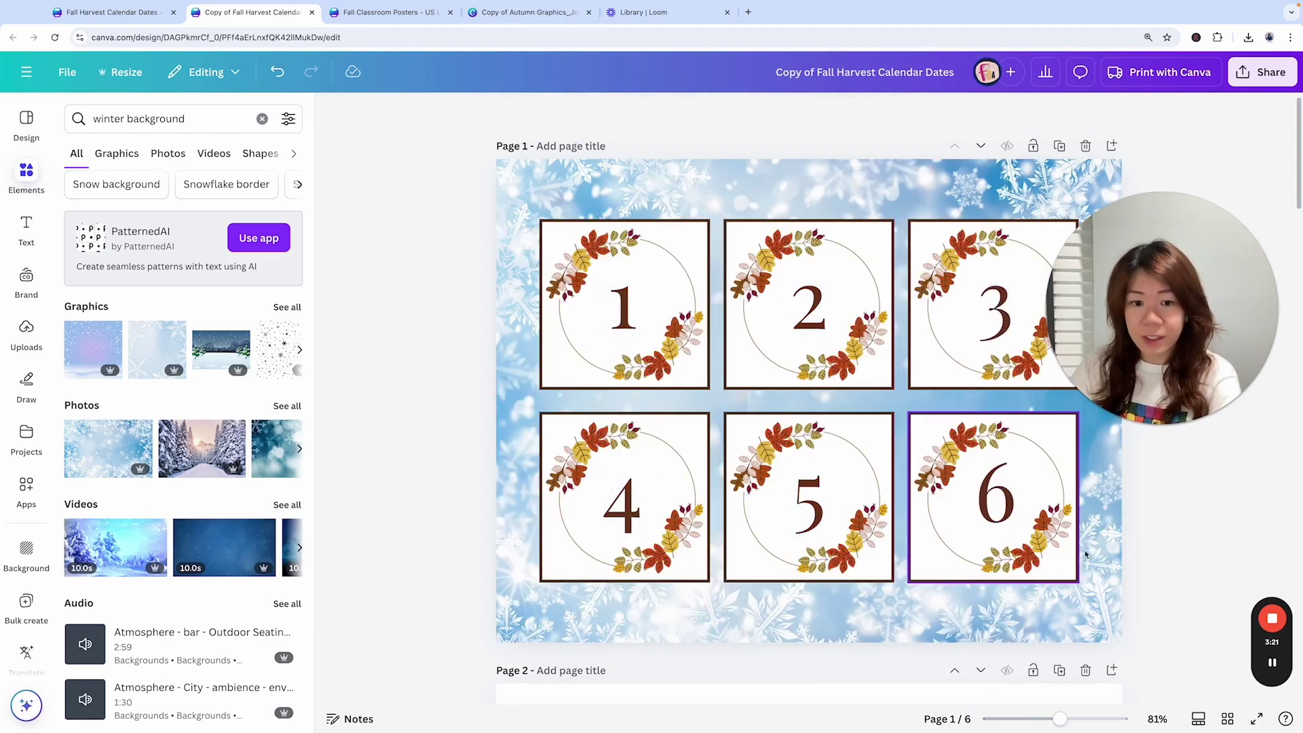
Select tile 1 and recolour all brown tile borders white using Change all
drag(1122, 299, 1150, 280)
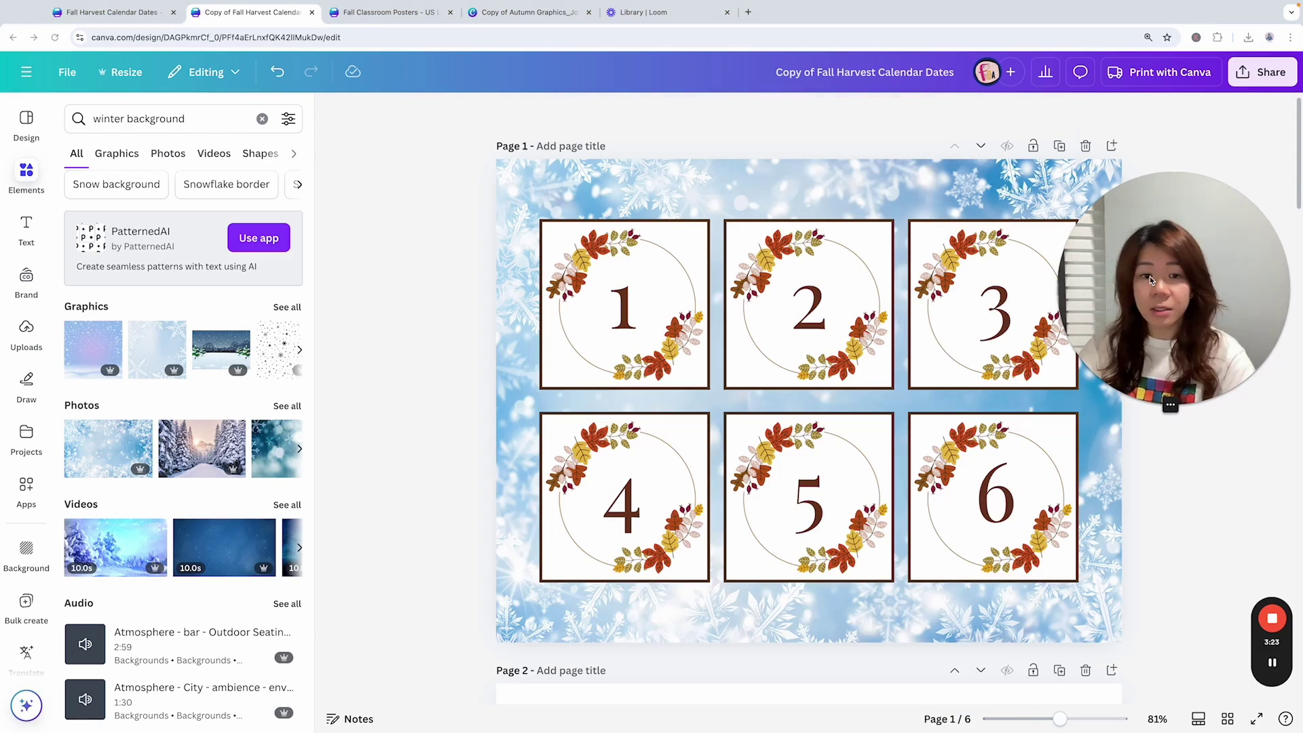
click(559, 224)
drag(1178, 283, 395, 283)
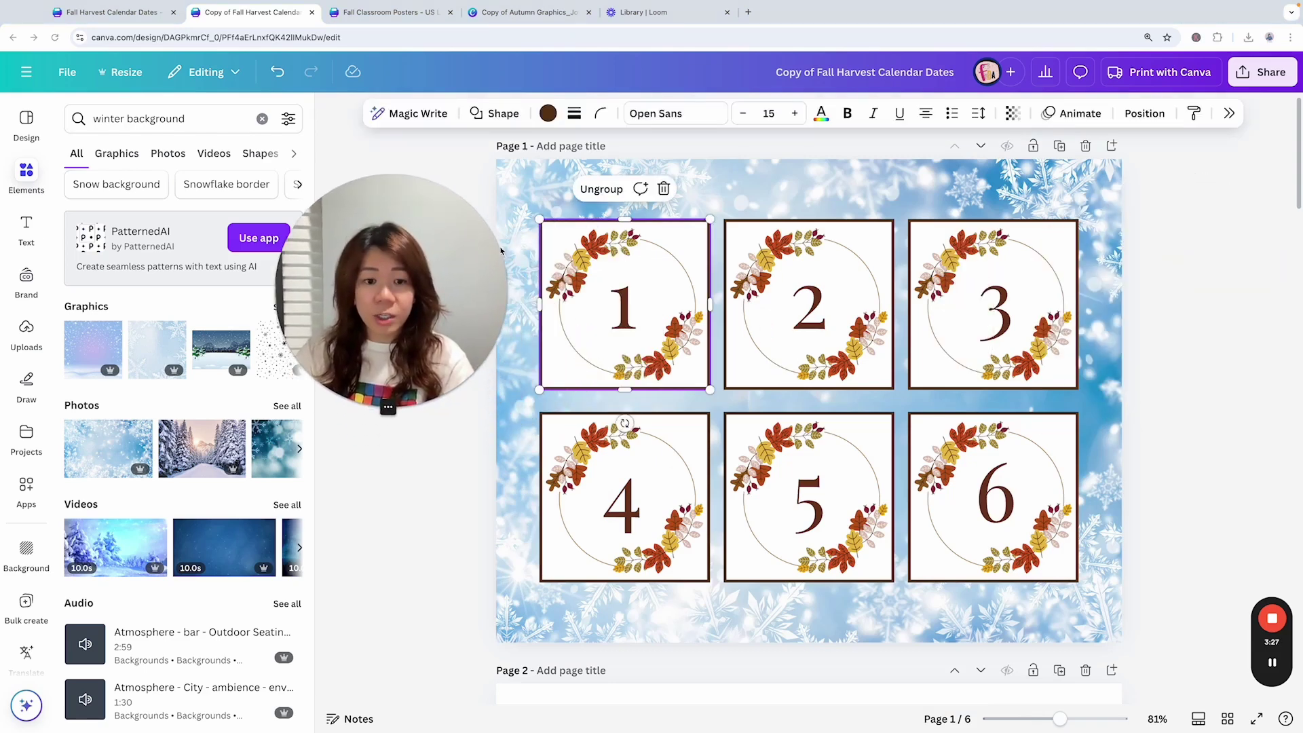
click(548, 113)
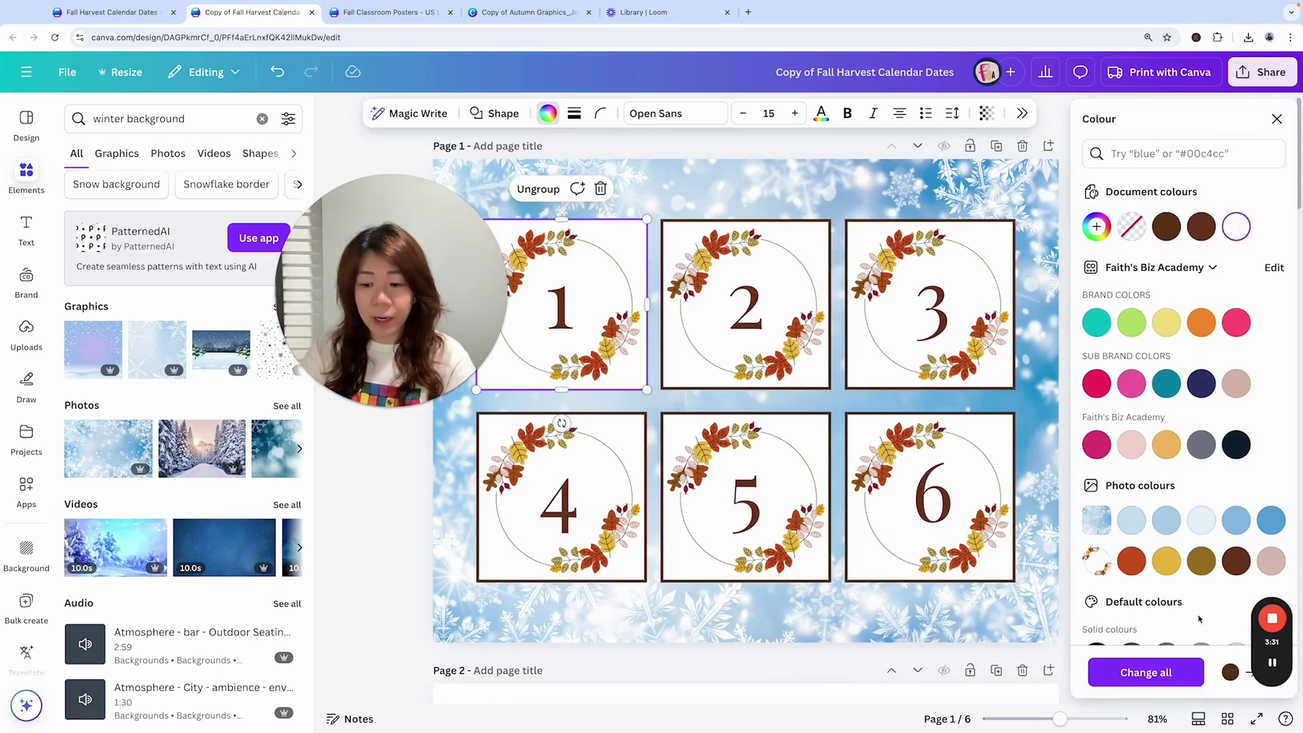
click(1147, 672)
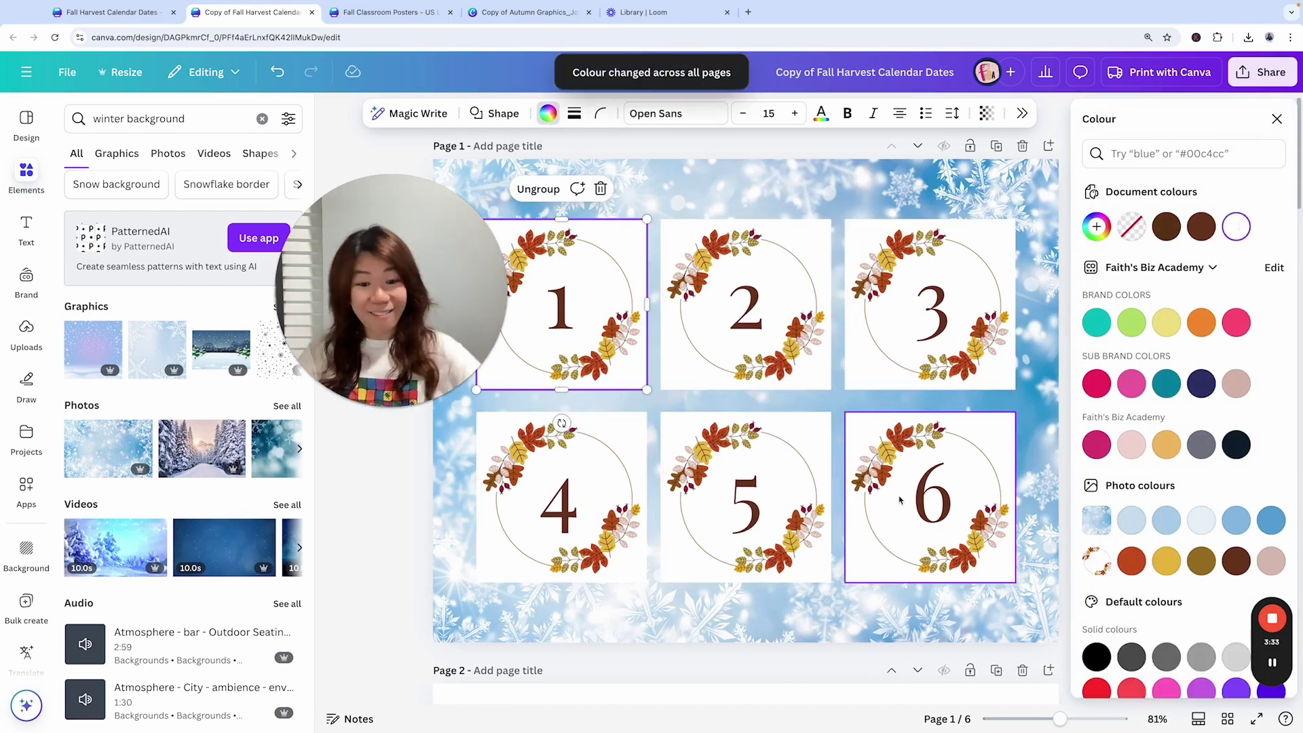
drag(495, 263, 338, 257)
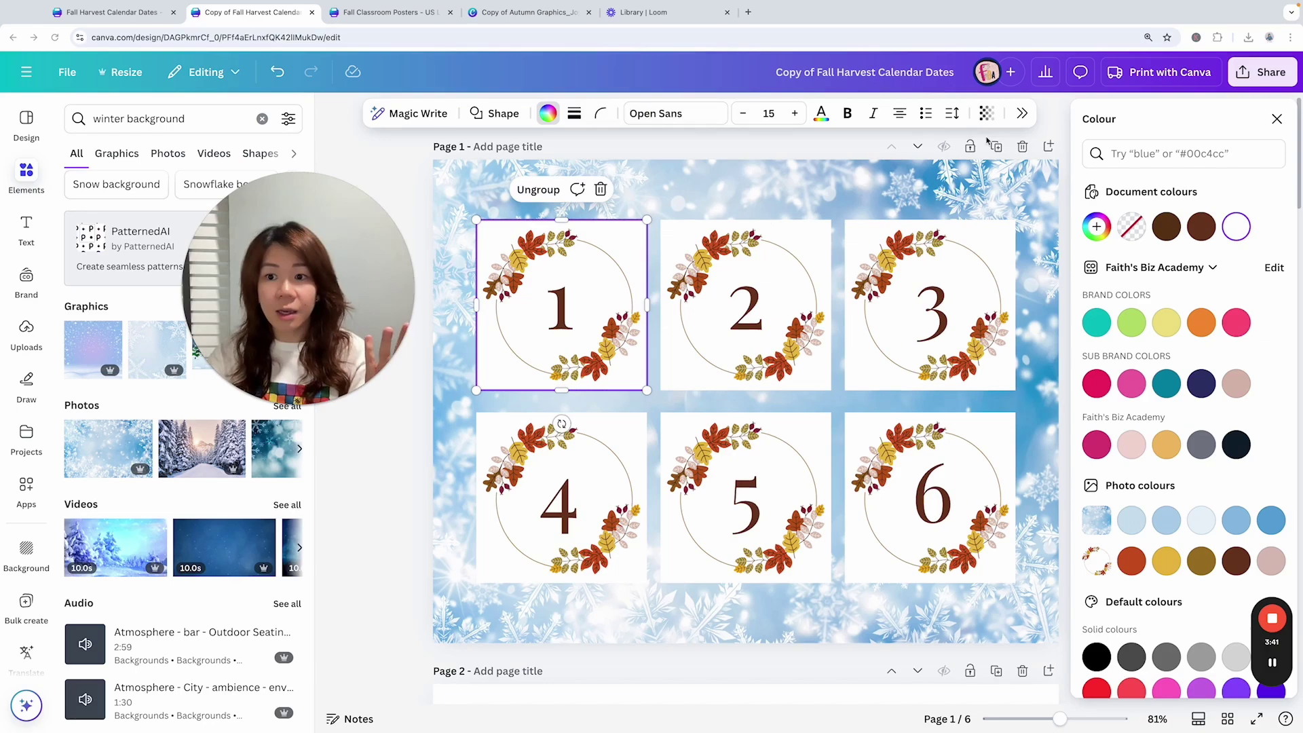
Paste page 1's snowflake background onto pages 2, 3, 4 and 5
click(1277, 120)
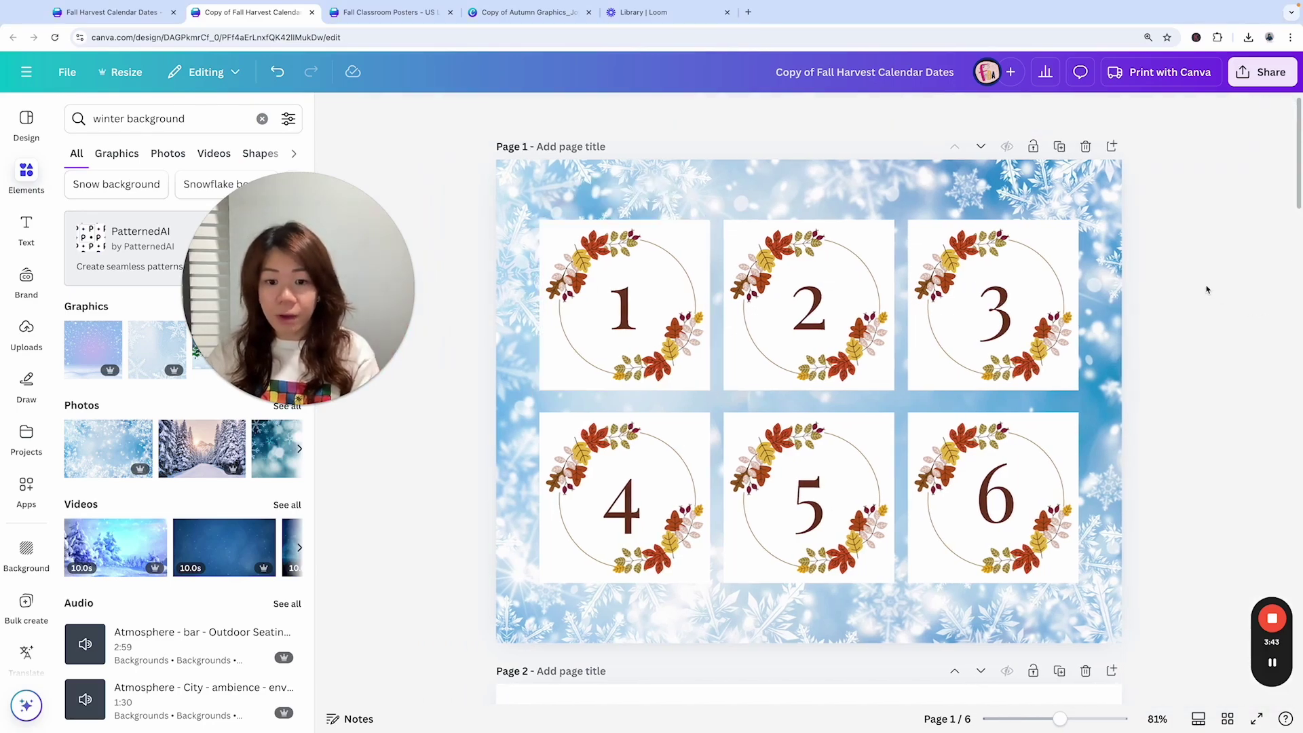
scroll(1207, 285, down, 3)
click(1092, 289)
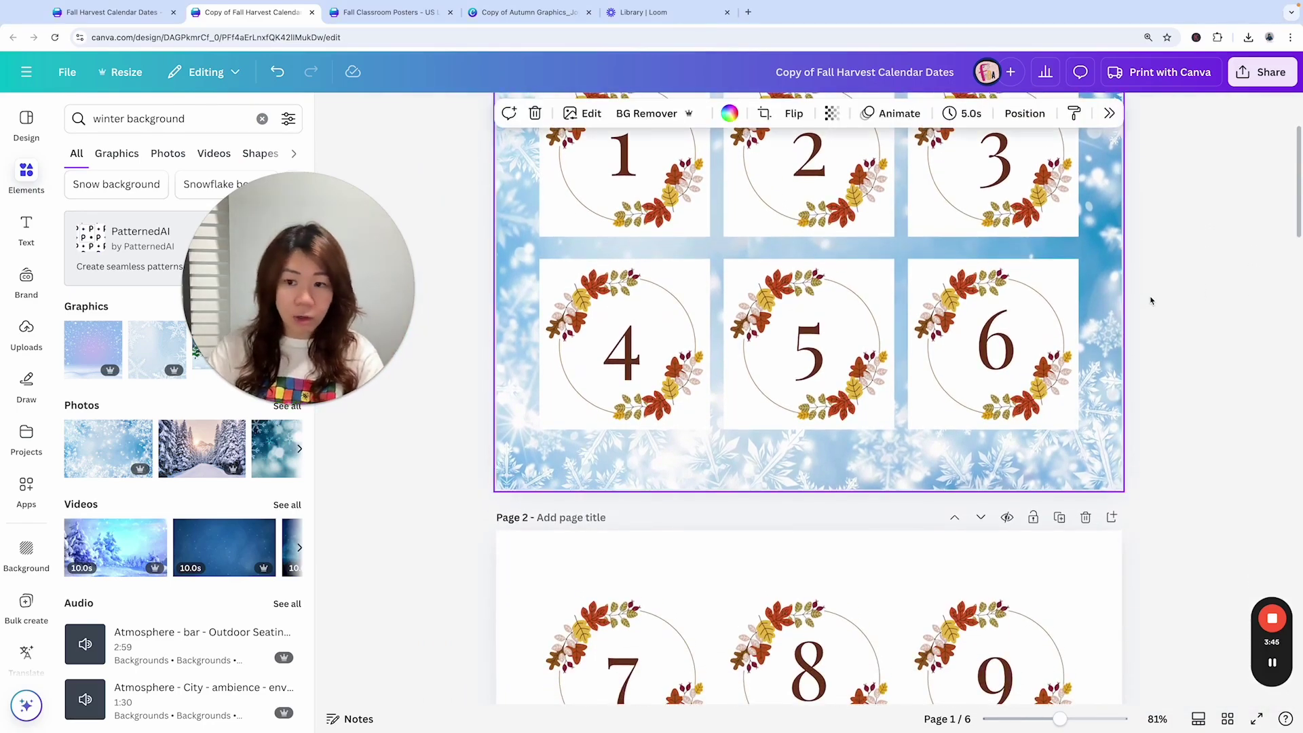
scroll(1086, 408, down, 3)
click(1085, 418)
key(ctrl+v)
scroll(1109, 310, down, 5)
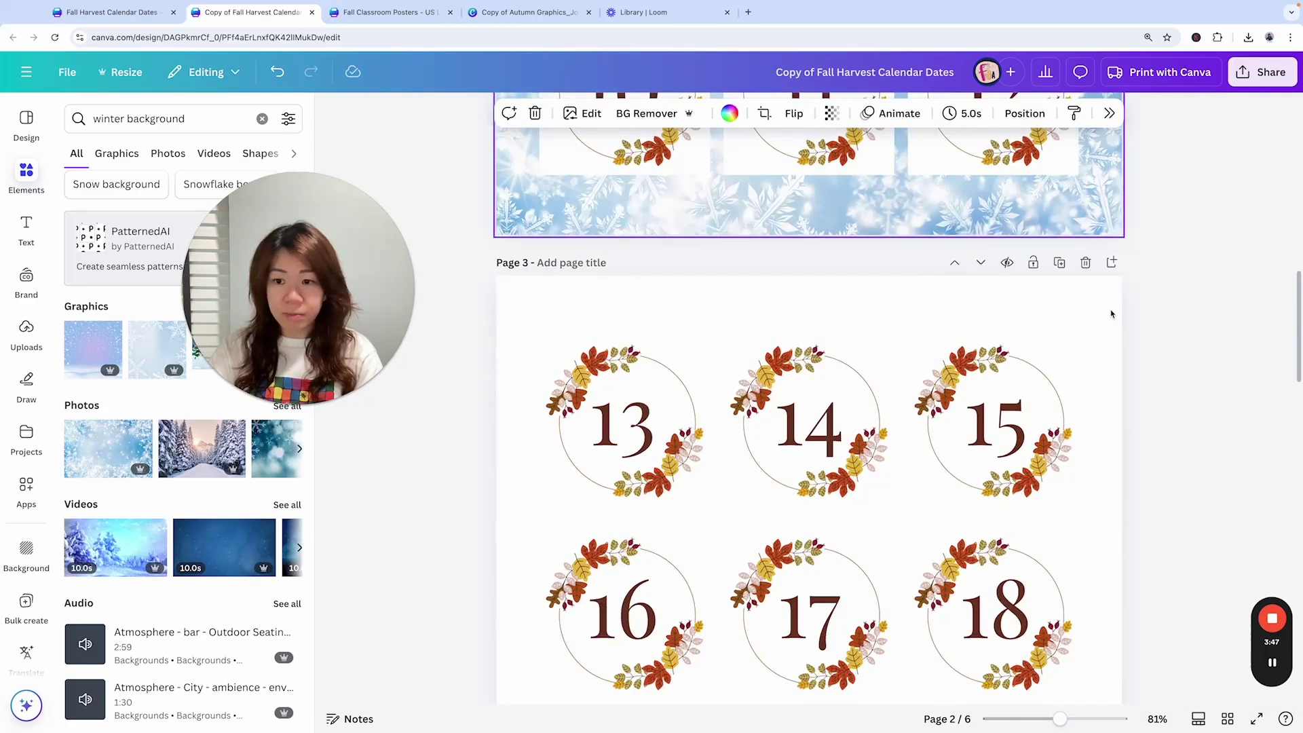
key(ctrl+v)
scroll(1108, 305, down, 5)
scroll(1096, 291, down, 5)
click(1085, 283)
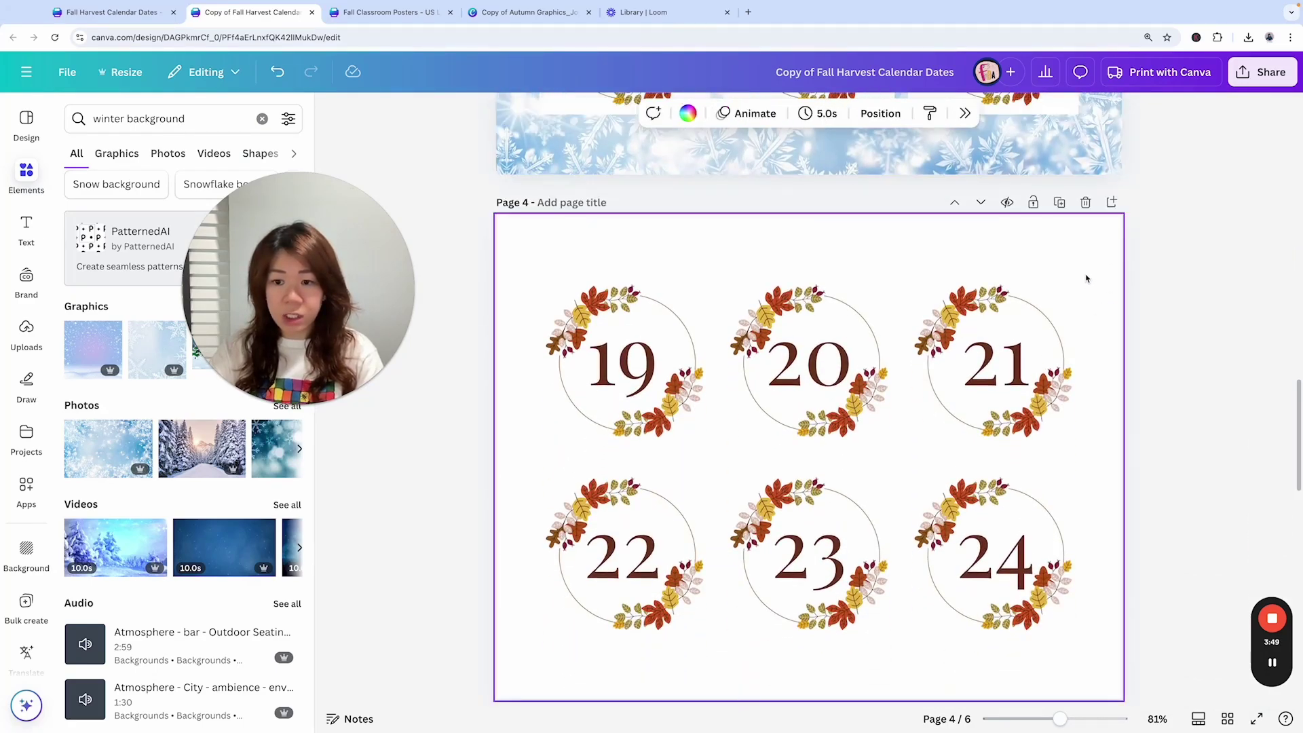
key(ctrl+v)
scroll(1107, 339, down, 5)
click(1097, 370)
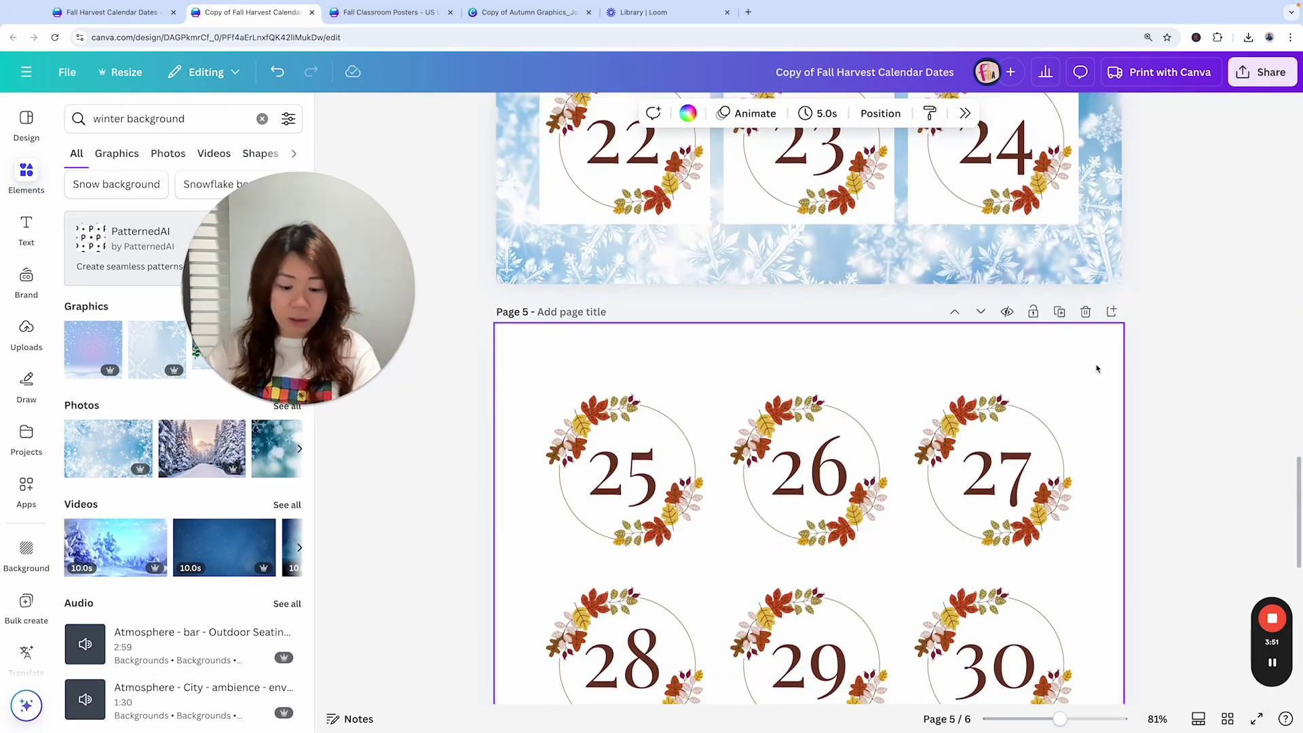
scroll(1097, 370, down, 3)
key(ctrl+v)
scroll(1199, 407, down, 3)
Delete tiles 26 through 30 on page 5, leaving only the 25 tile
drag(1199, 501, 723, 182)
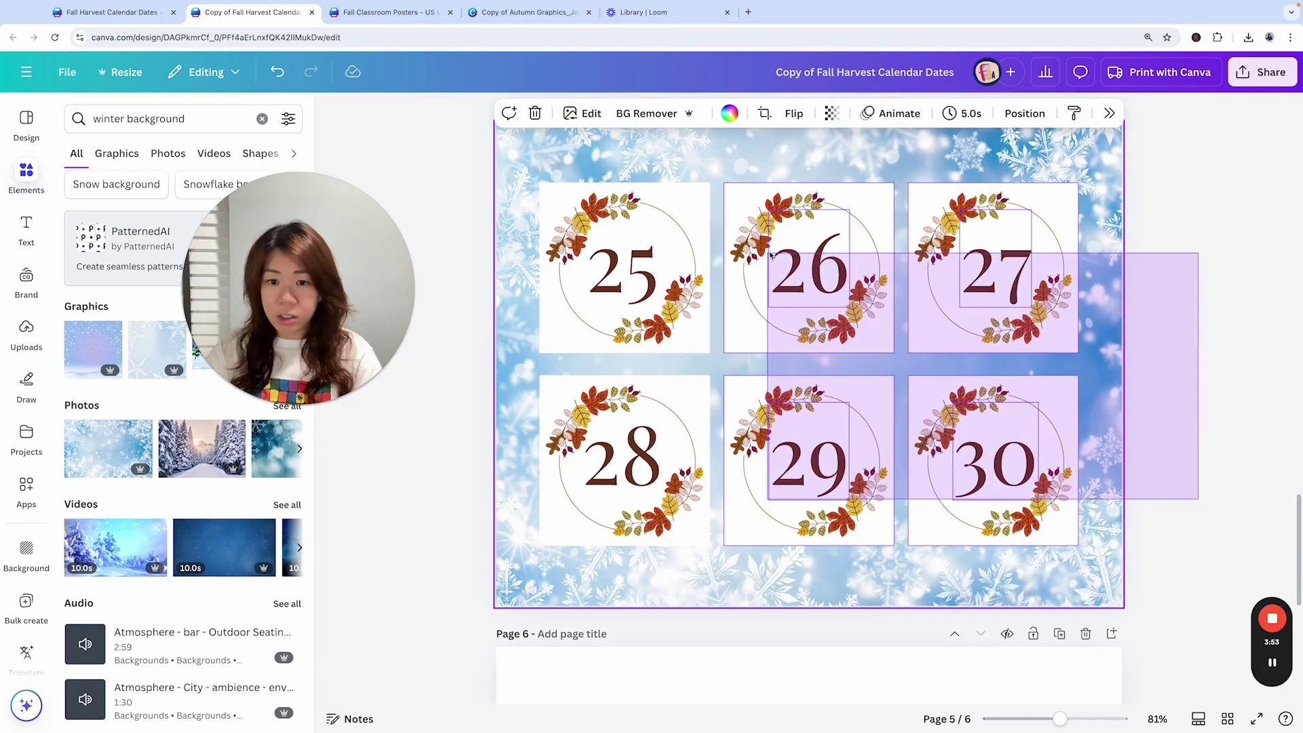
key(Delete)
scroll(783, 263, up, 5)
scroll(784, 264, up, 4)
scroll(617, 408, down, 8)
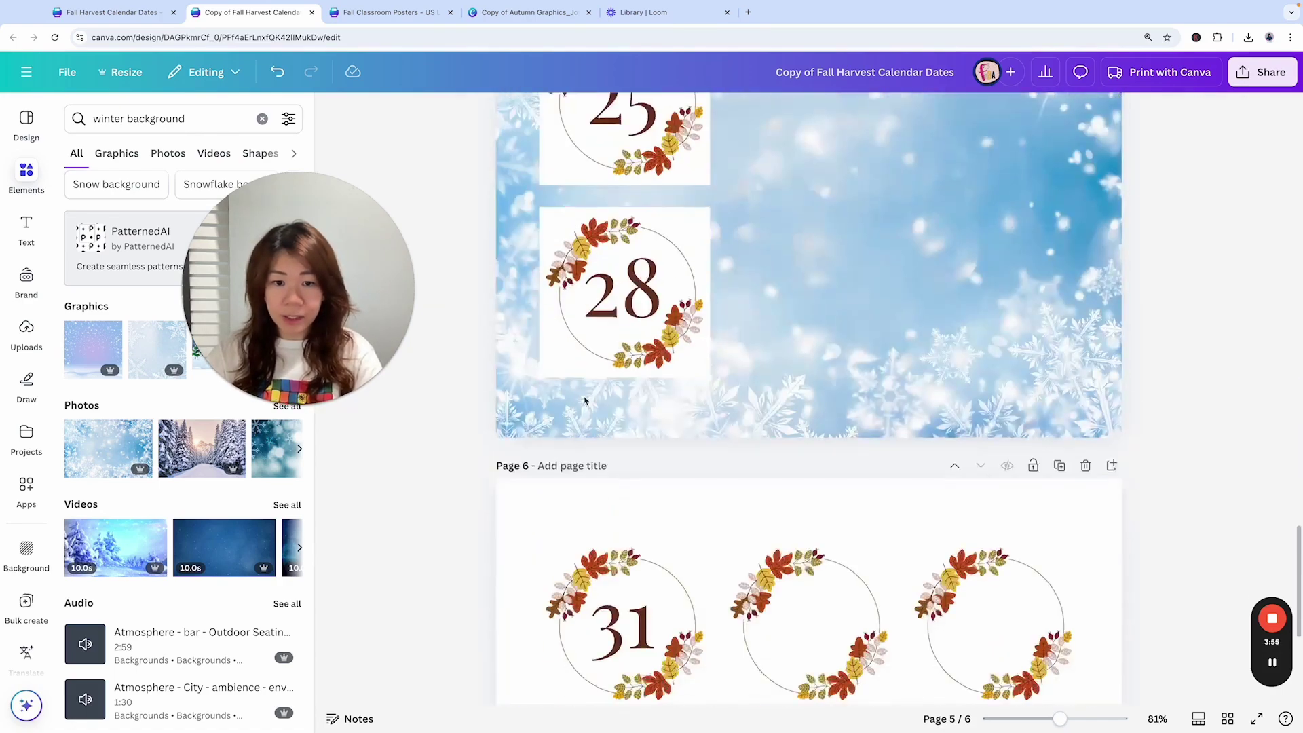
click(618, 351)
click(617, 351)
key(Delete)
click(625, 306)
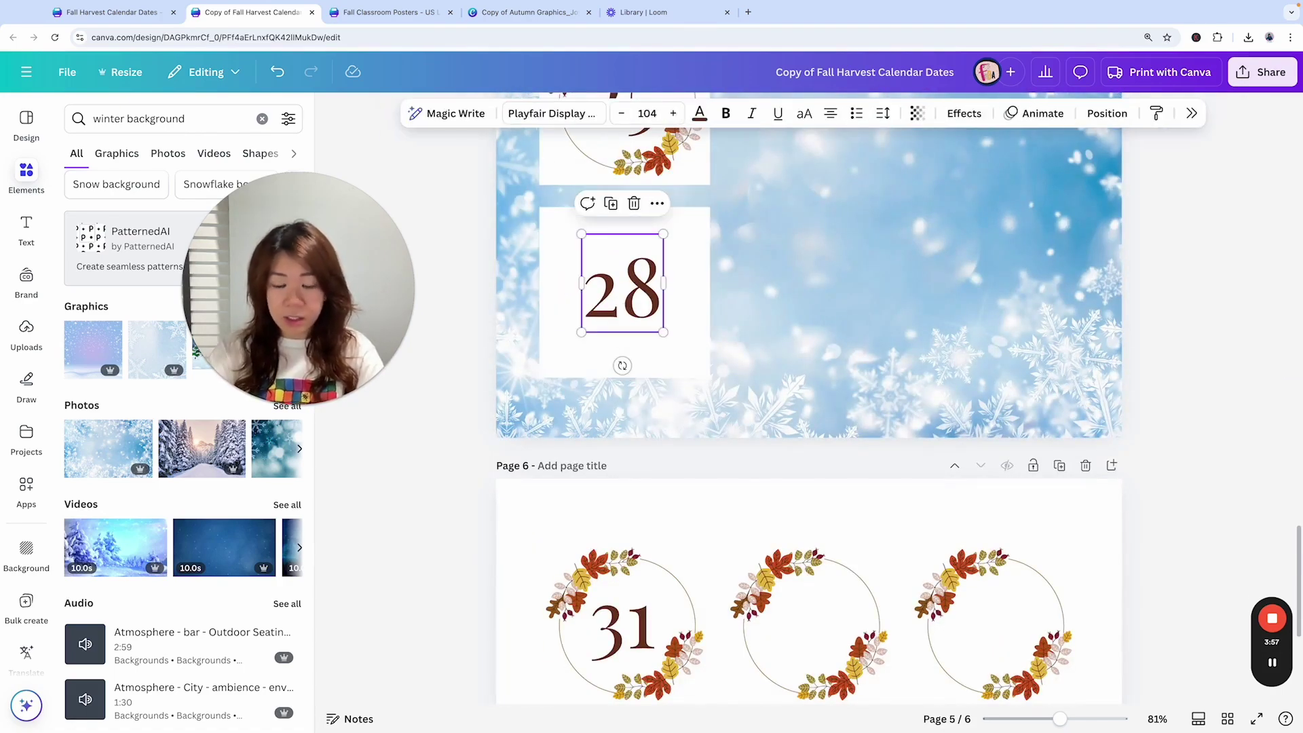
key(Delete)
key(Delete)
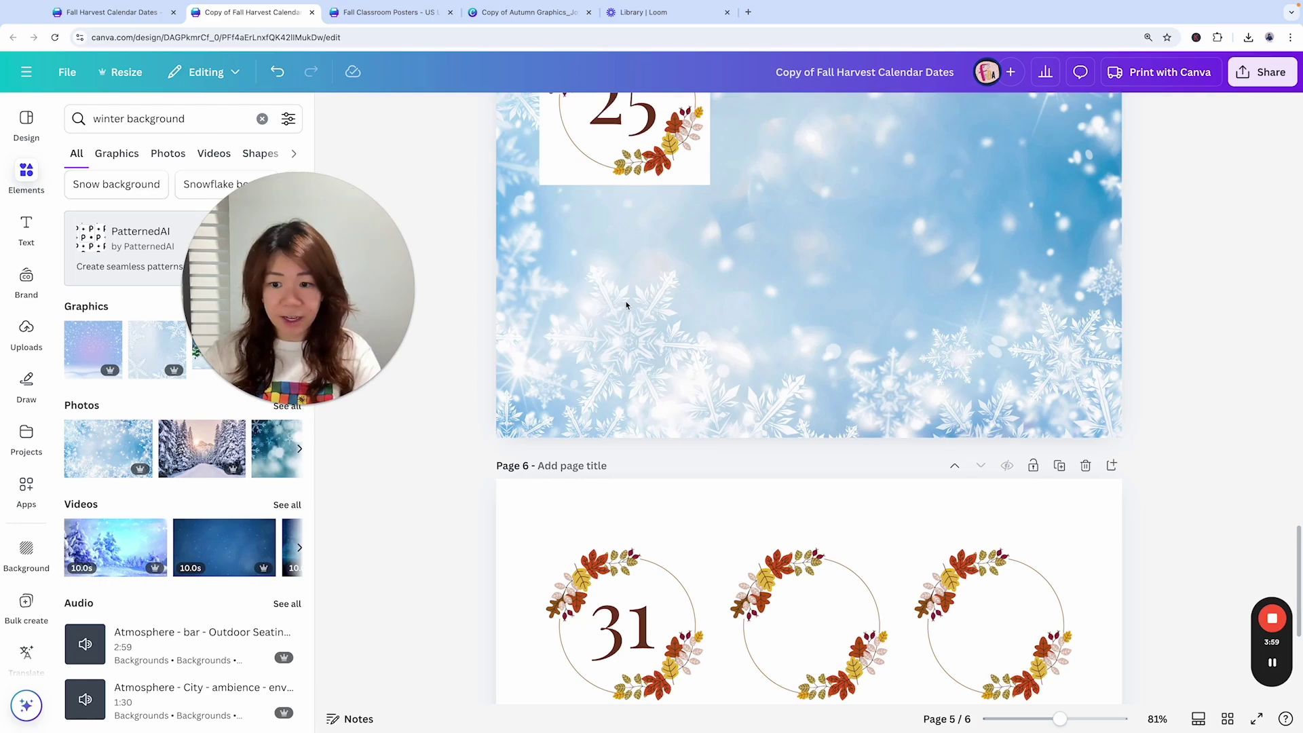
scroll(1075, 521, up, 1)
Delete the empty sixth page, then enlarge the 25 tile and centre it on page 5
click(1087, 477)
scroll(1184, 419, up, 3)
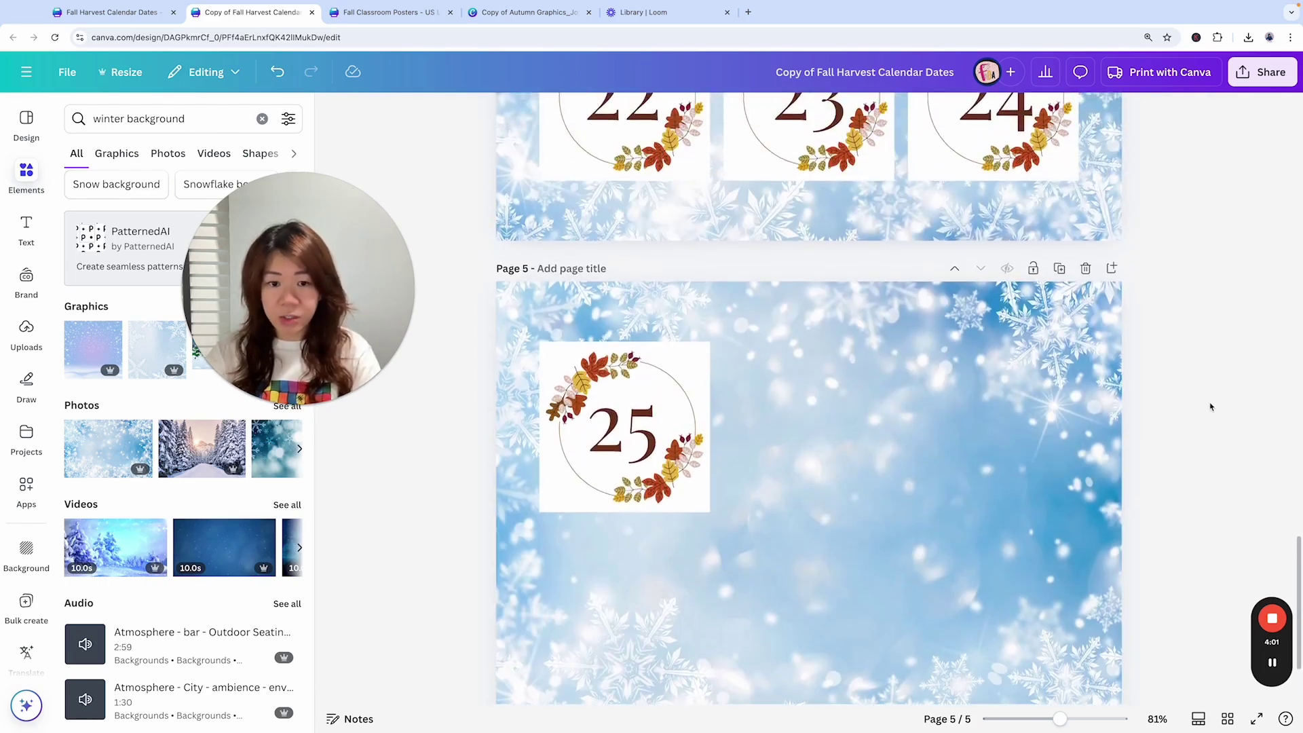
click(622, 380)
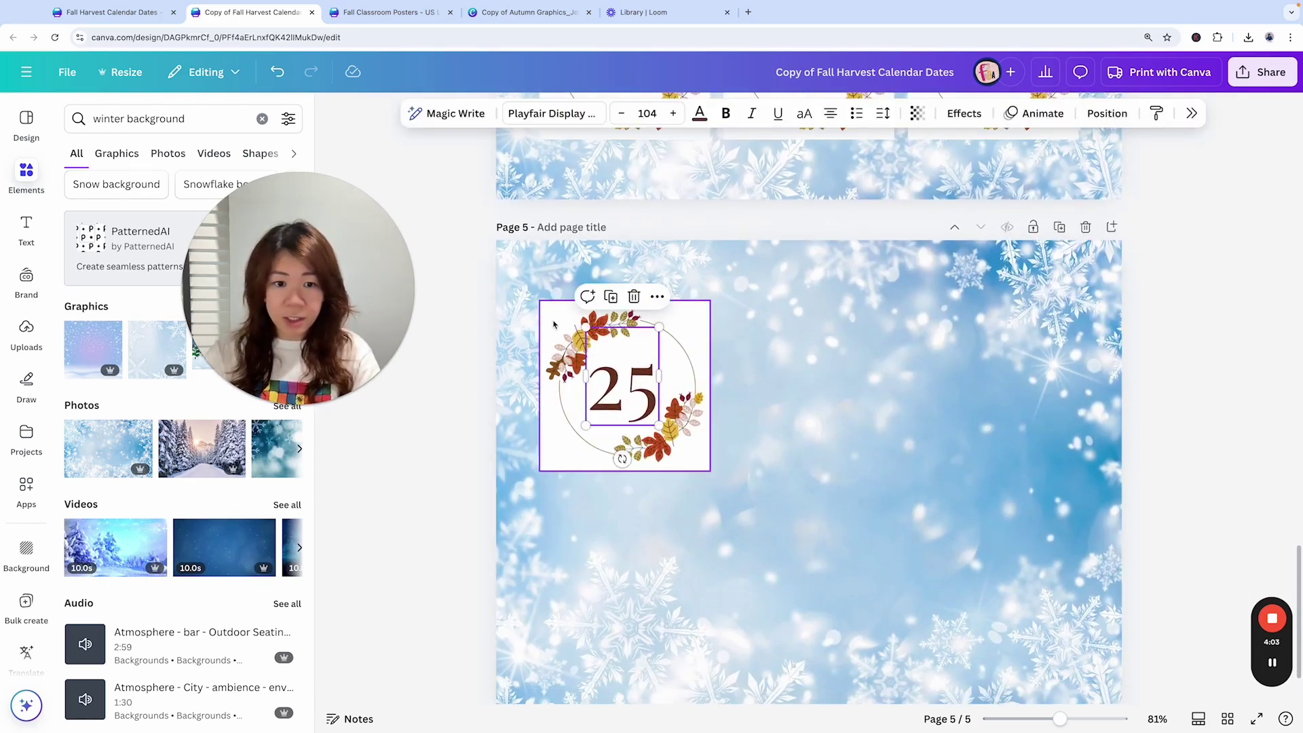
click(544, 367)
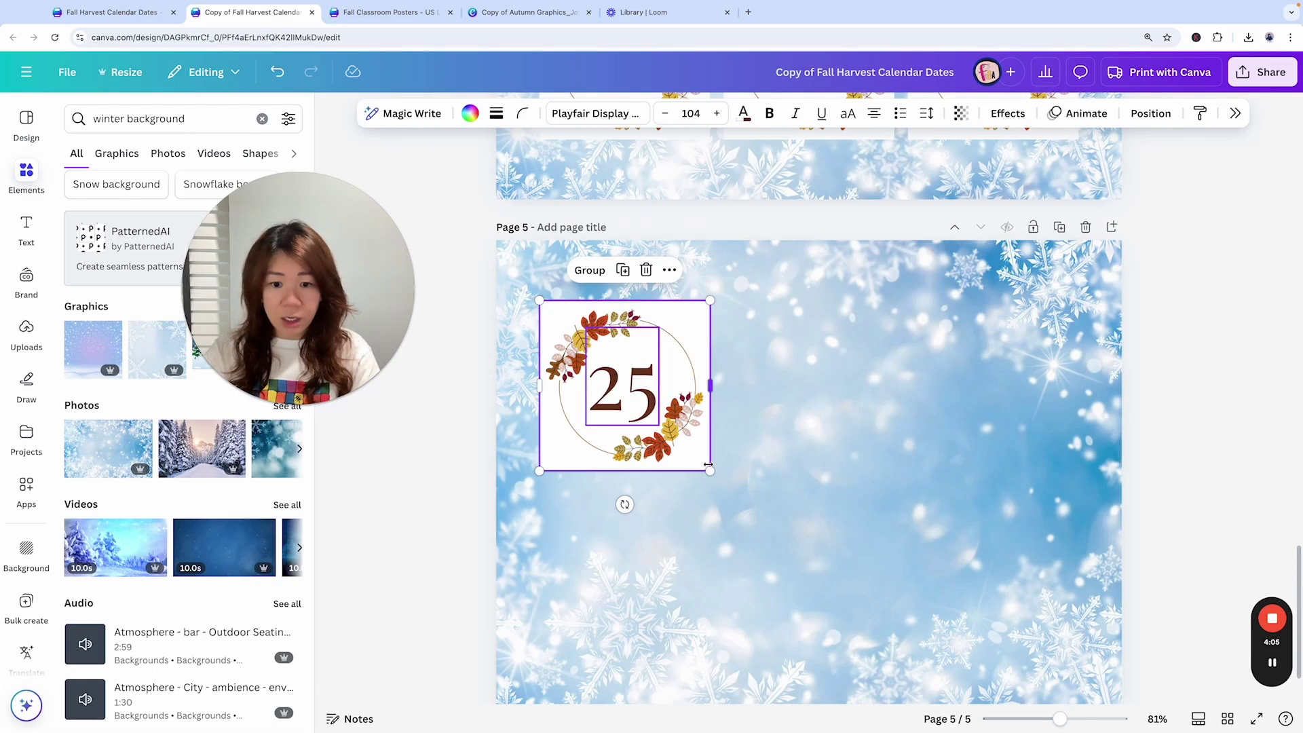
drag(710, 471, 890, 652)
scroll(678, 475, down, 1)
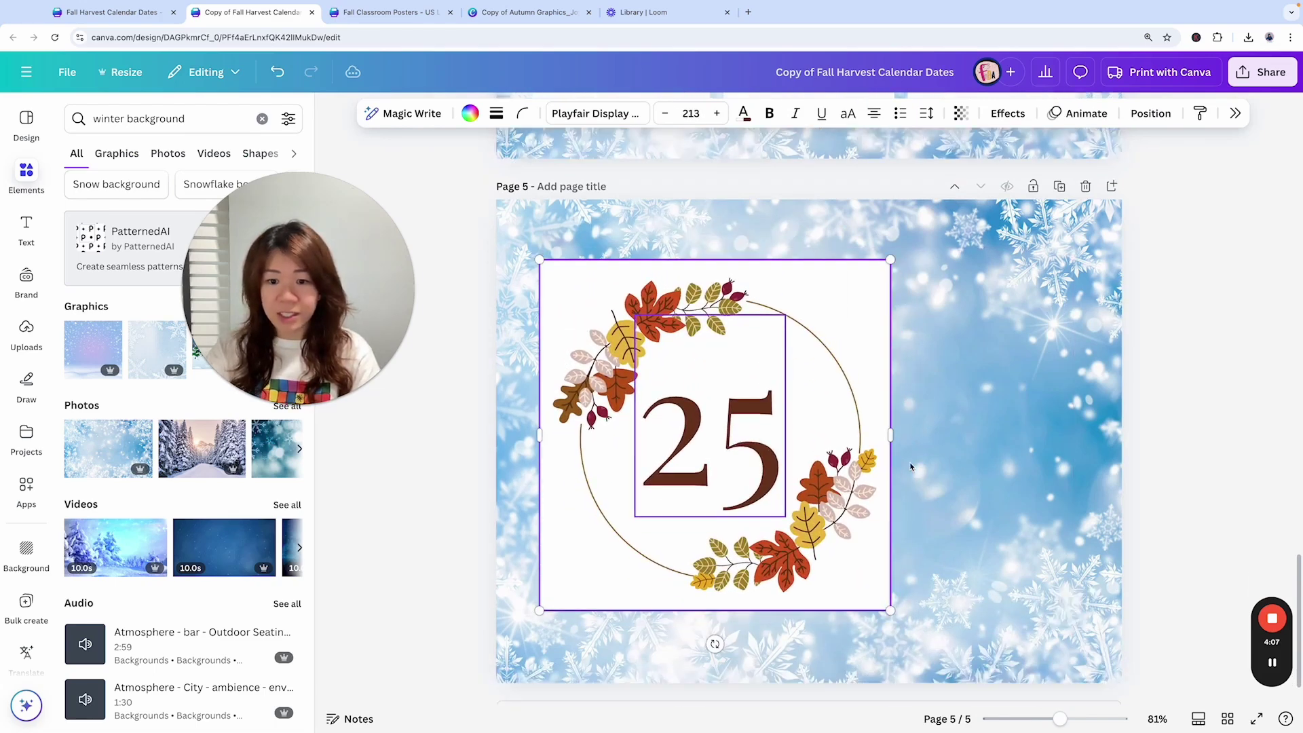
drag(628, 378, 722, 385)
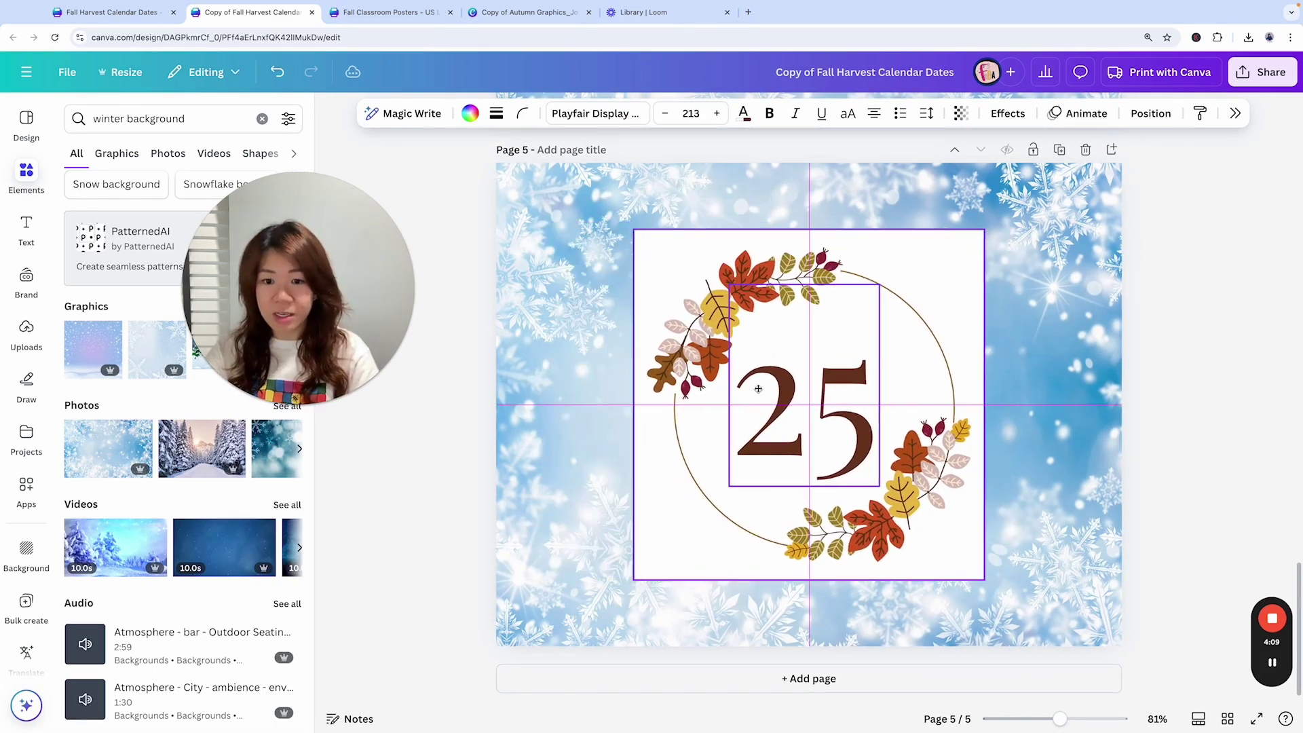
click(1221, 399)
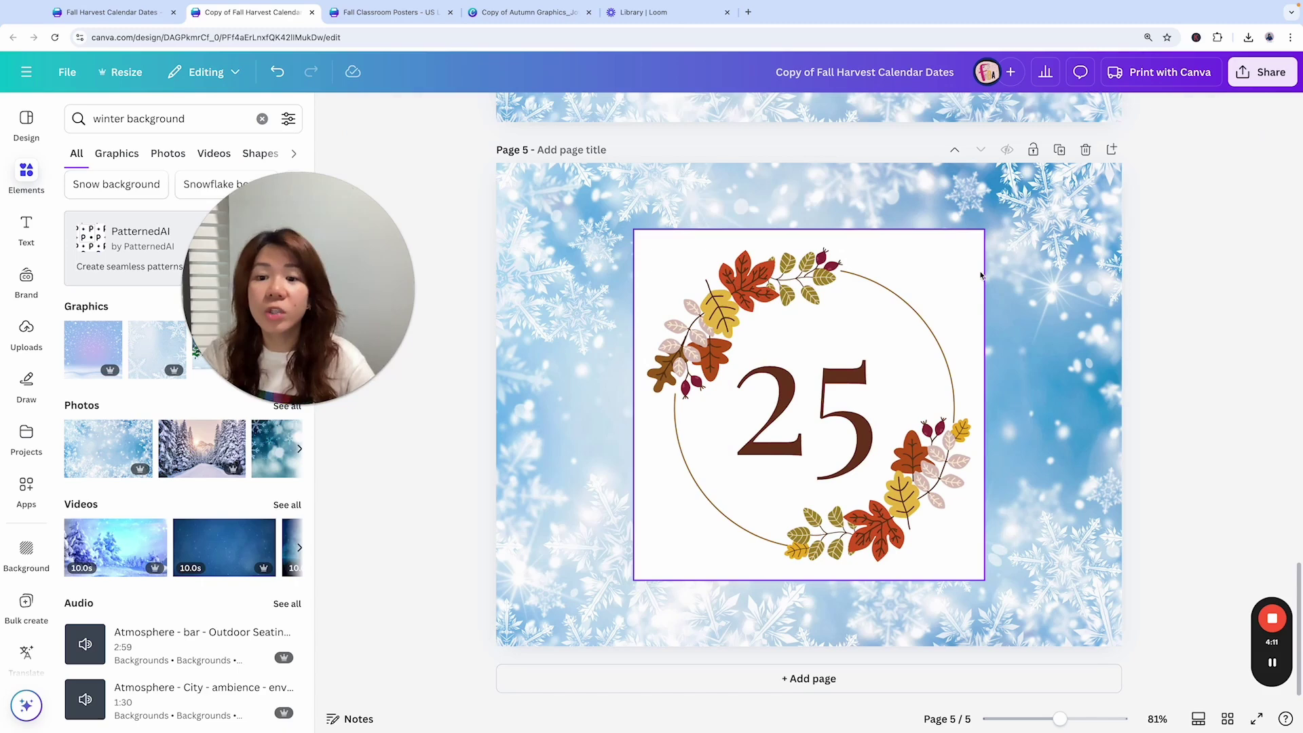
Ungroup the 25 tile and delete its white square so the snowflakes show behind the wreath
click(960, 255)
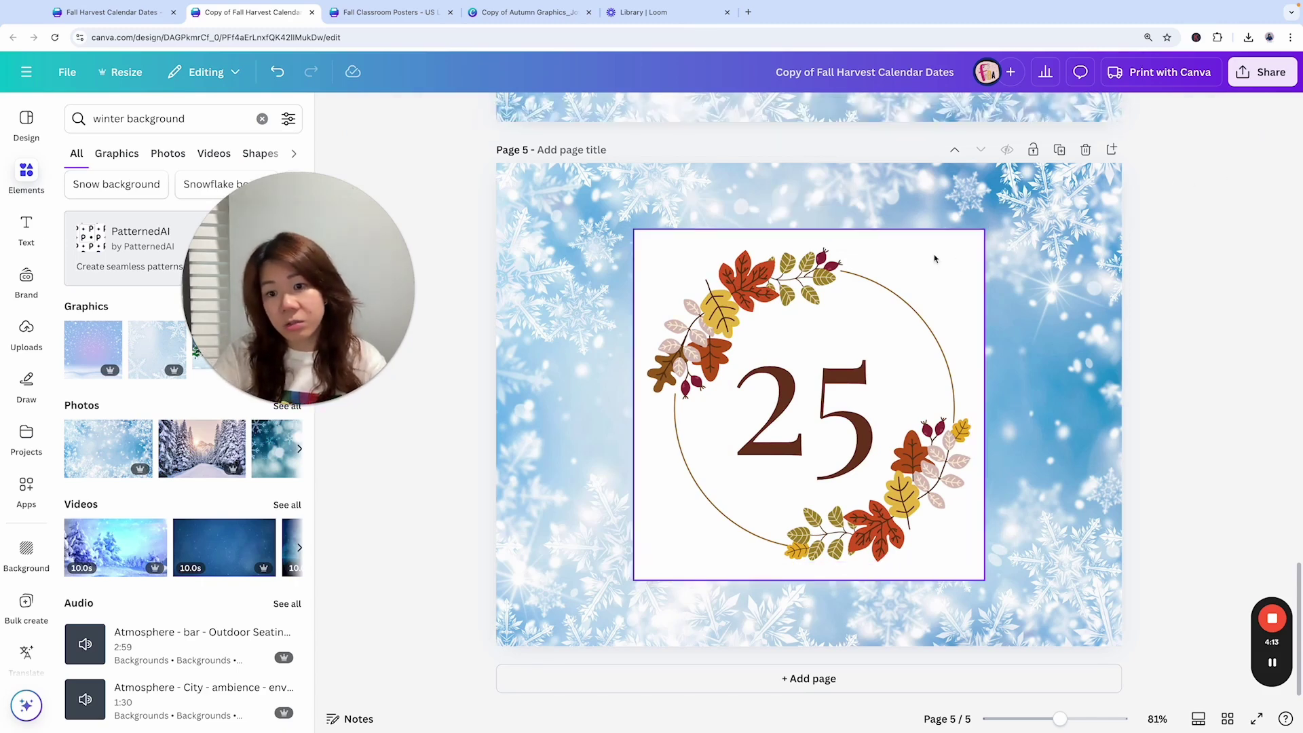
click(936, 251)
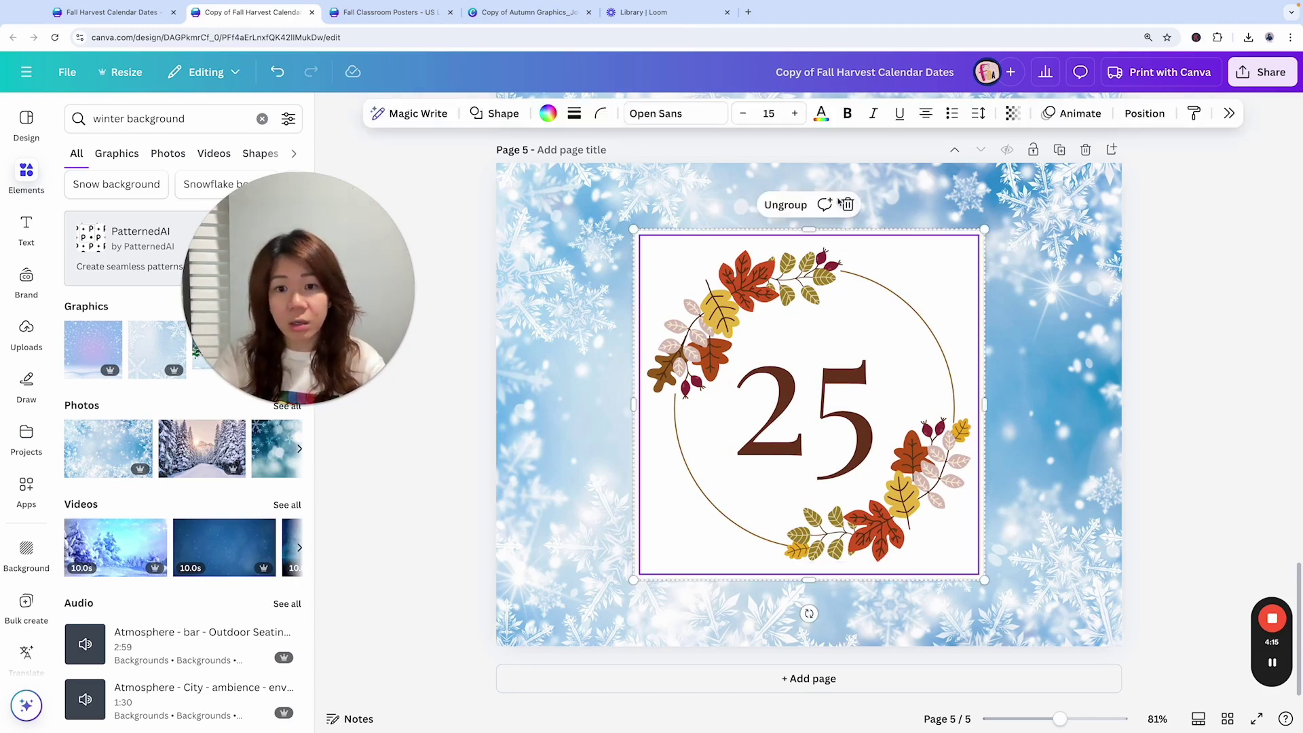
click(789, 204)
click(1215, 243)
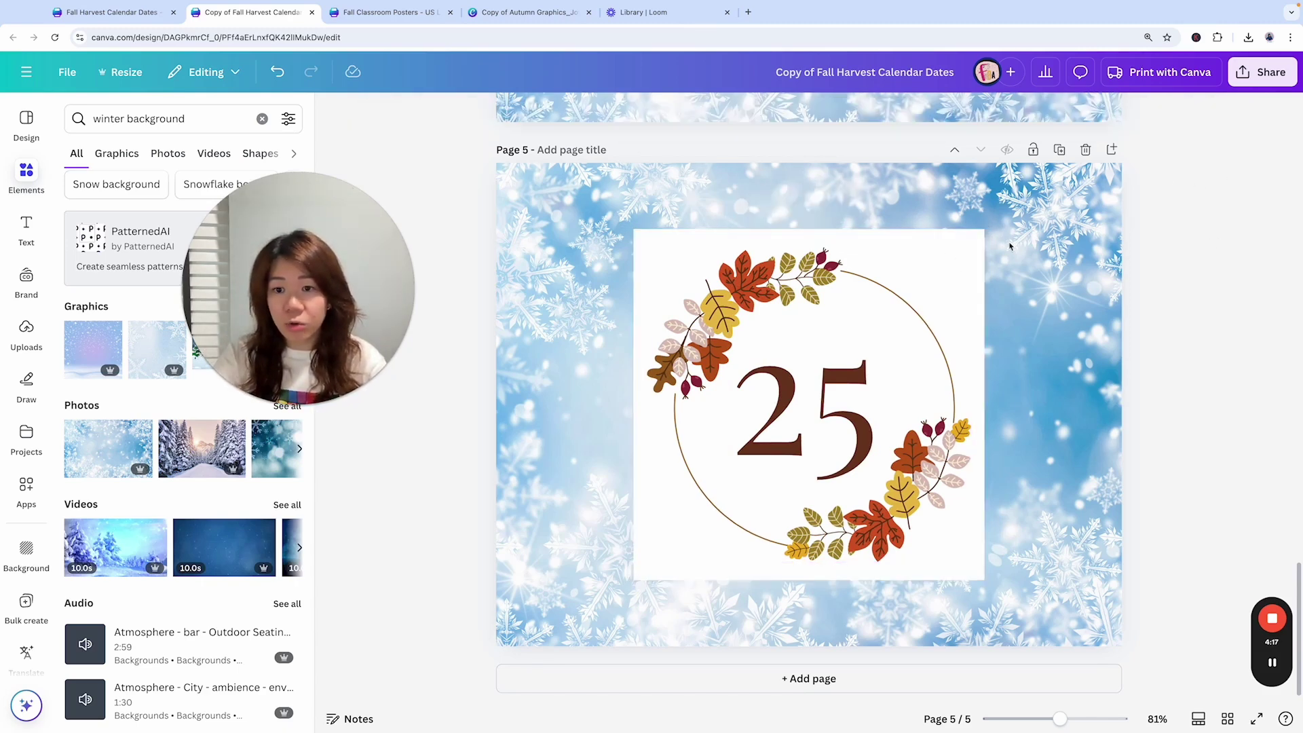
click(968, 236)
key(Escape)
click(961, 243)
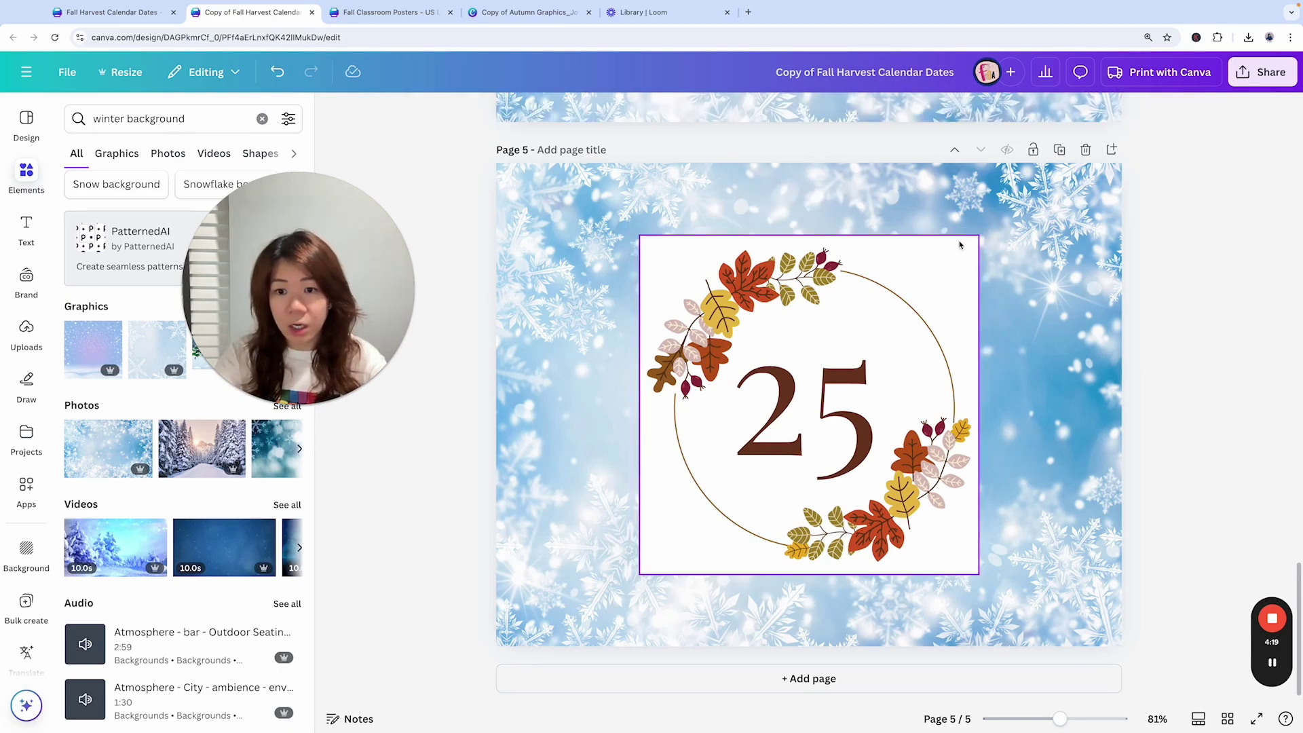
key(Delete)
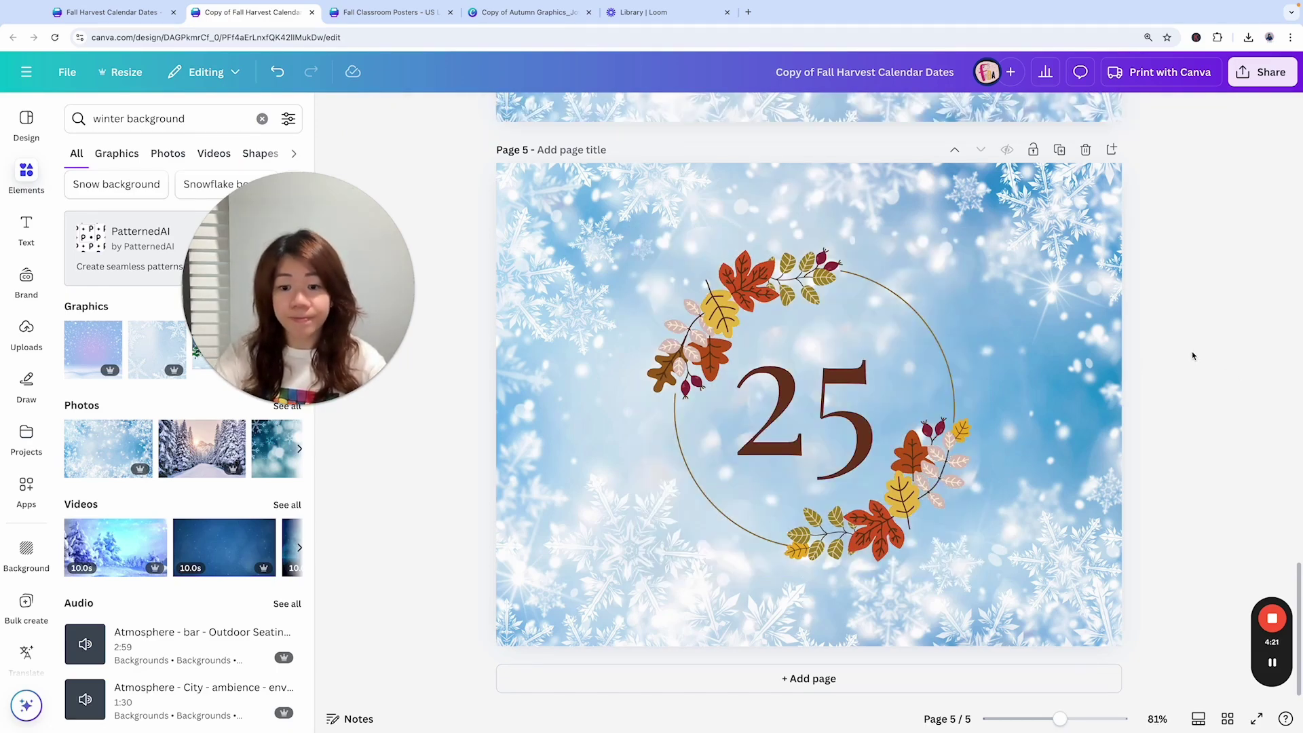
scroll(1192, 355, up, 20)
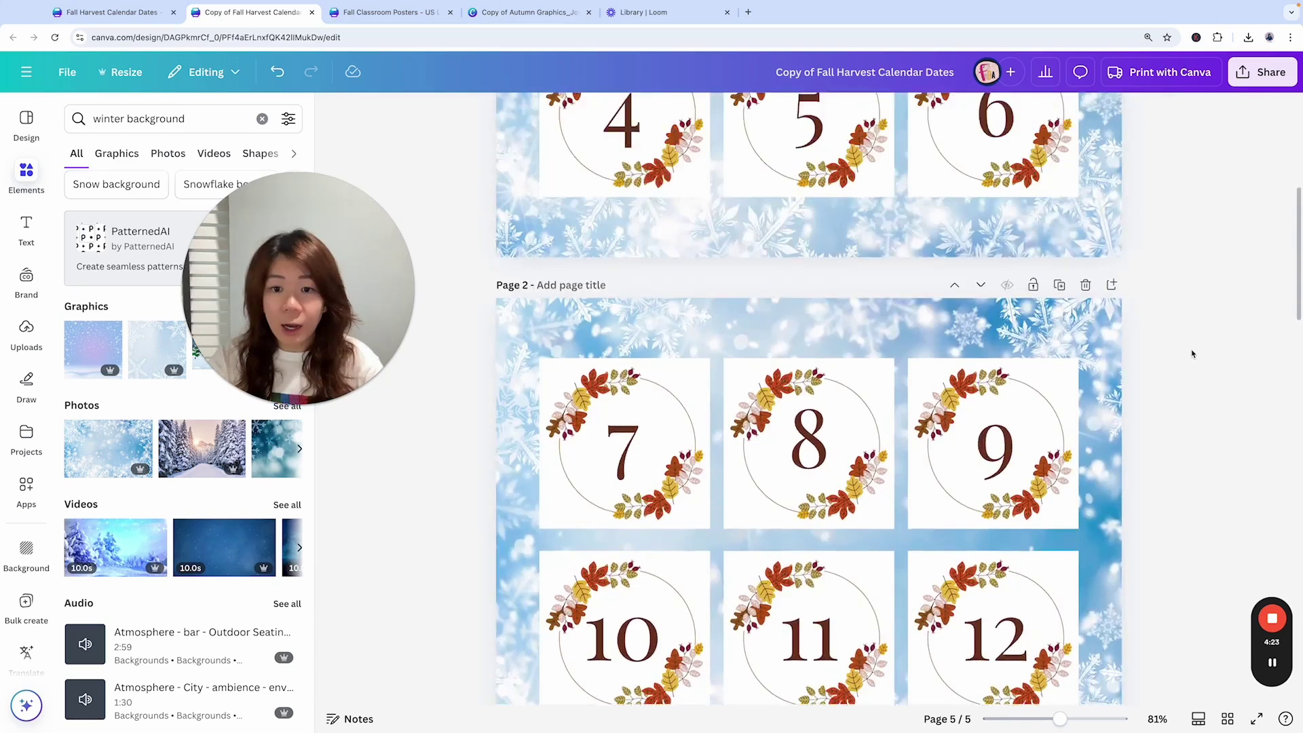
Ungroup tile 1 on page 1 and delete its white square
scroll(1193, 354, up, 6)
click(697, 242)
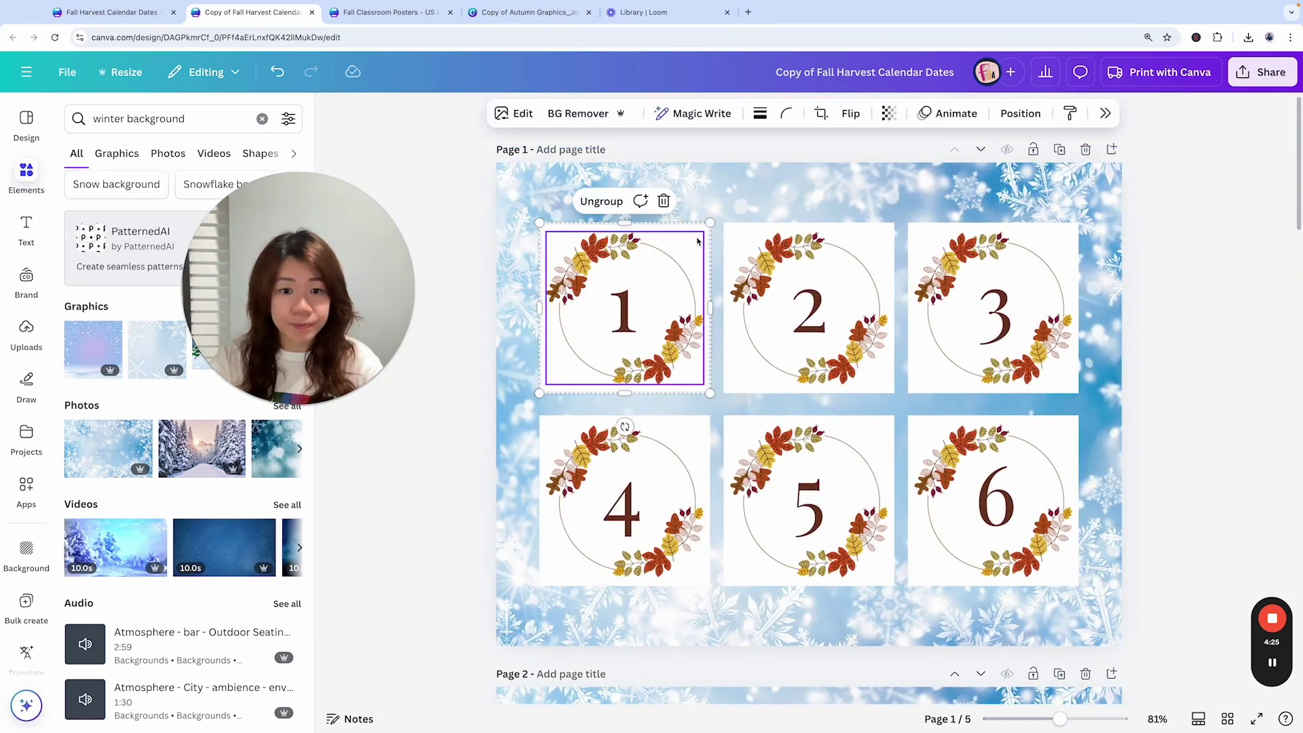
click(624, 200)
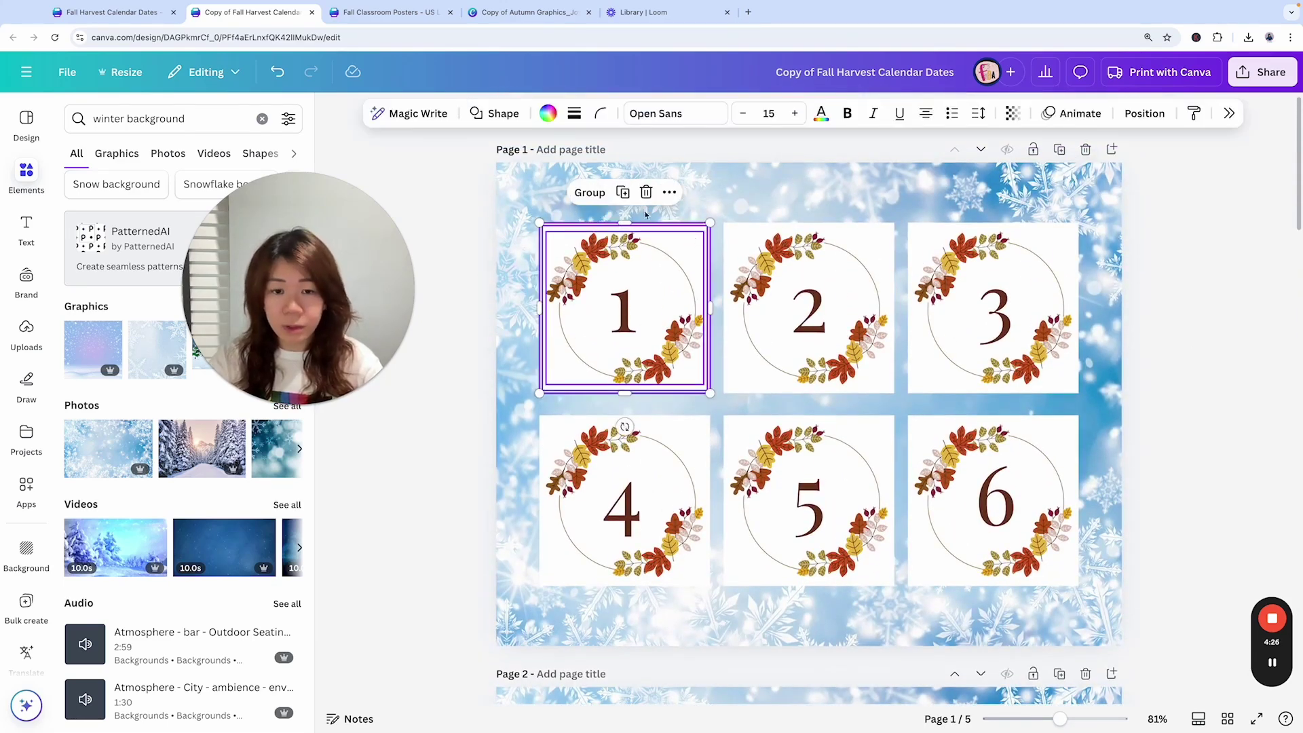
click(446, 225)
click(551, 228)
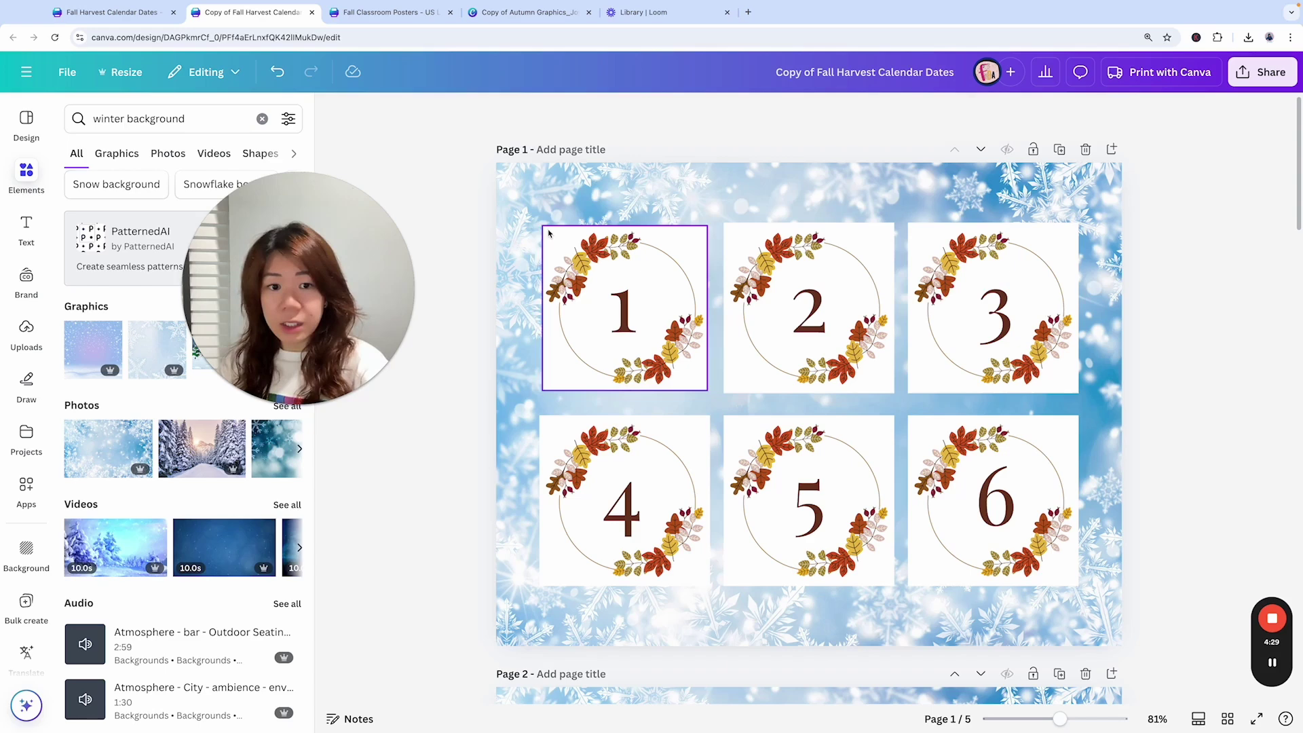
key(Delete)
Delete tile 2's white square, restoring the snowy background that was deleted by mistake
click(755, 232)
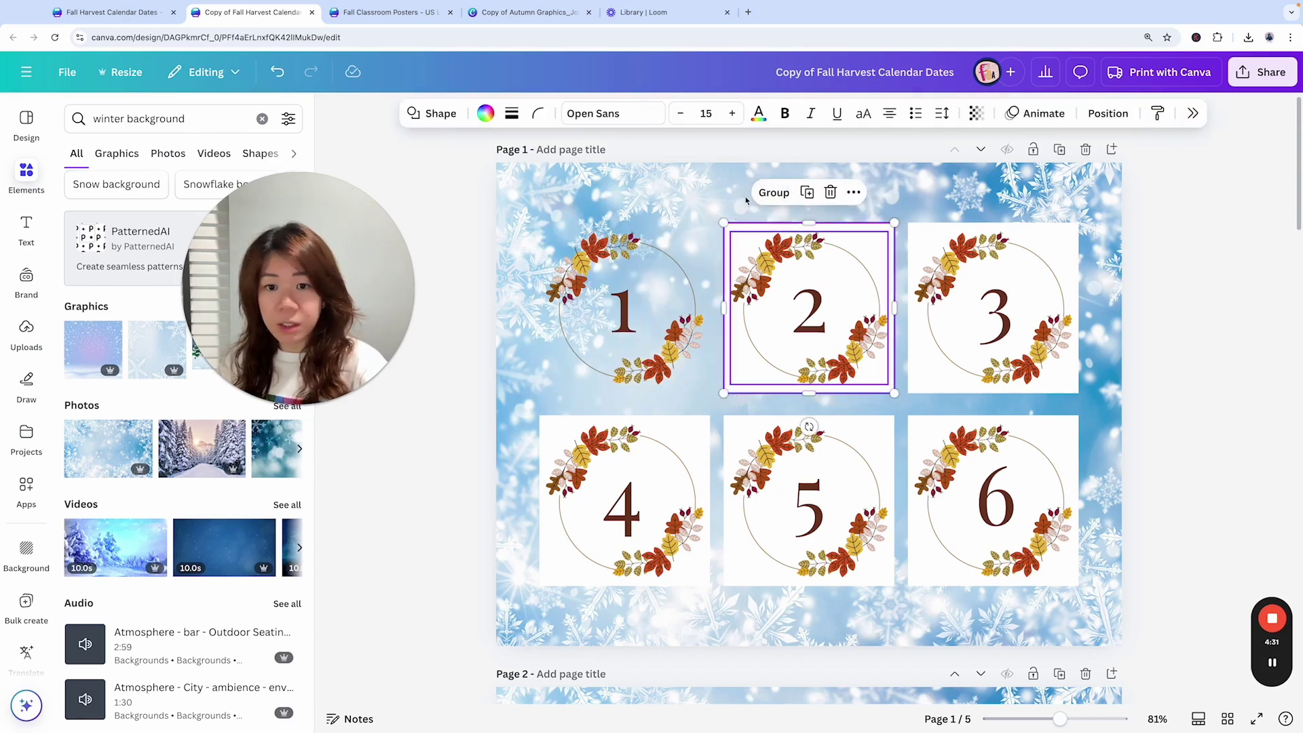
click(673, 233)
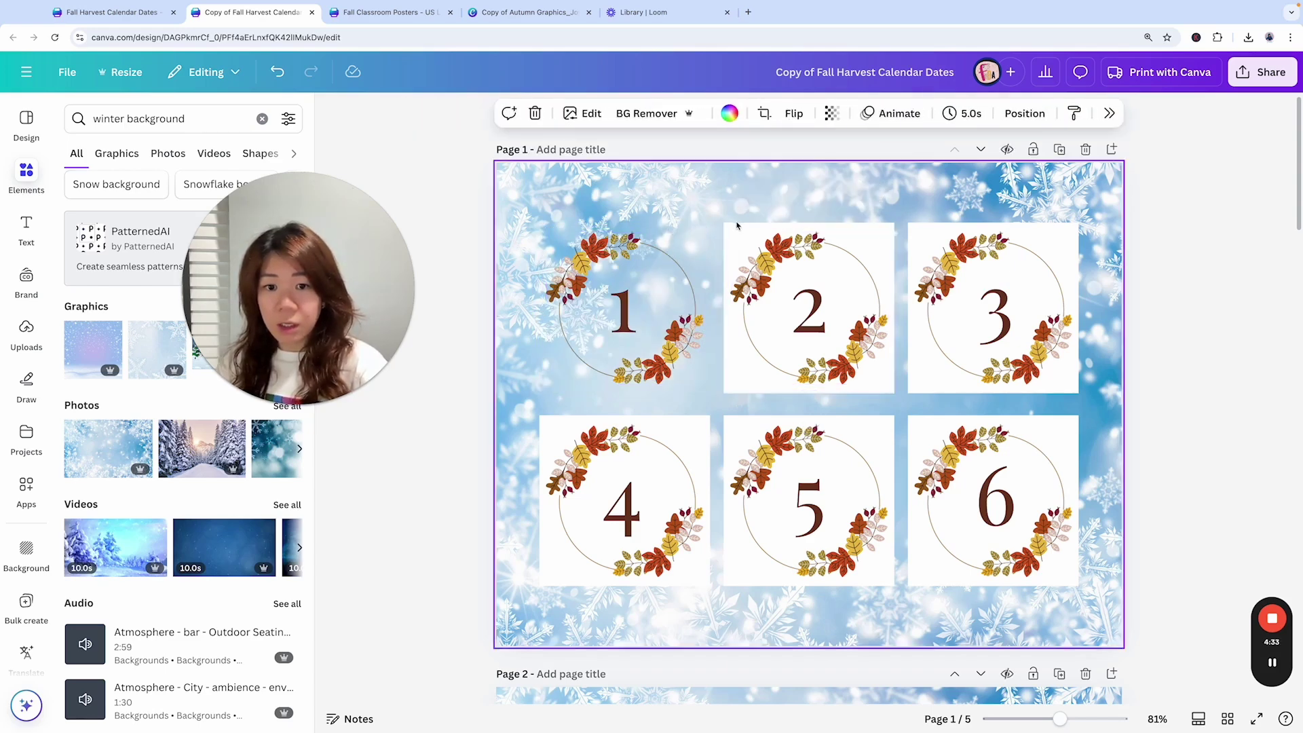
key(Delete)
click(730, 226)
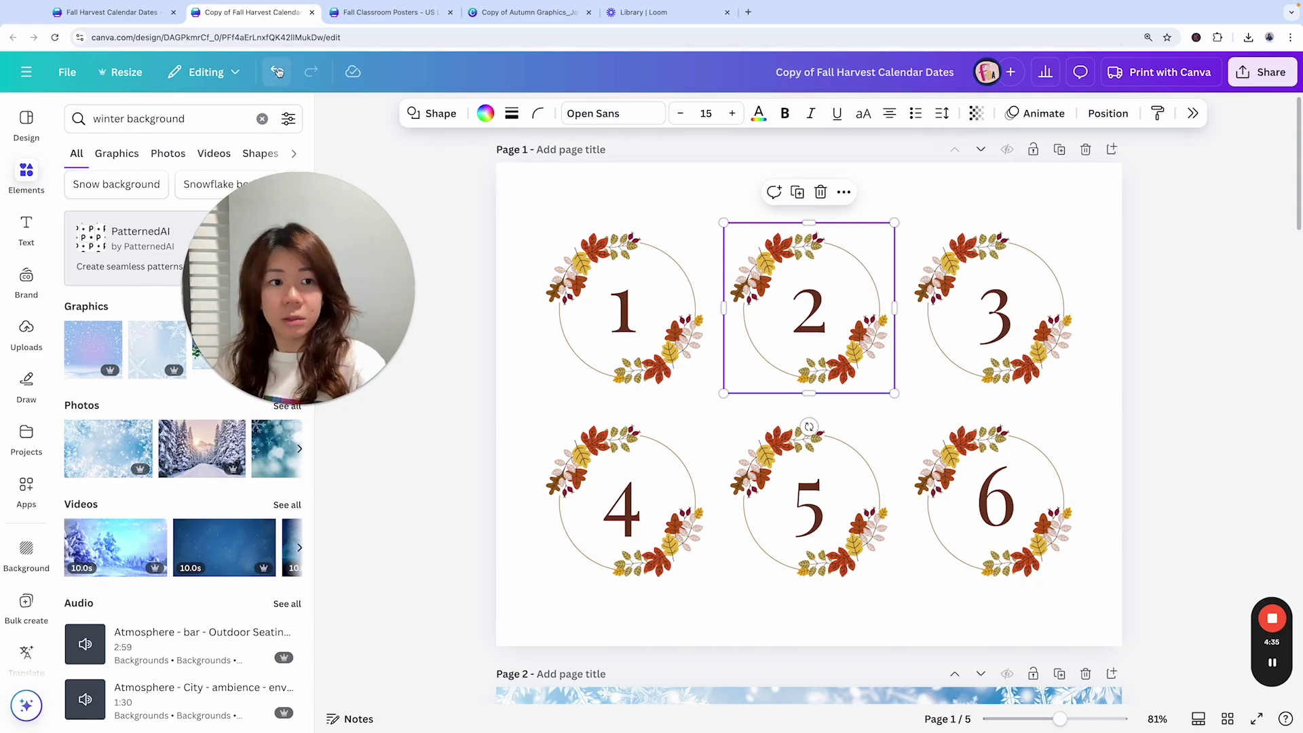
click(278, 72)
key(Delete)
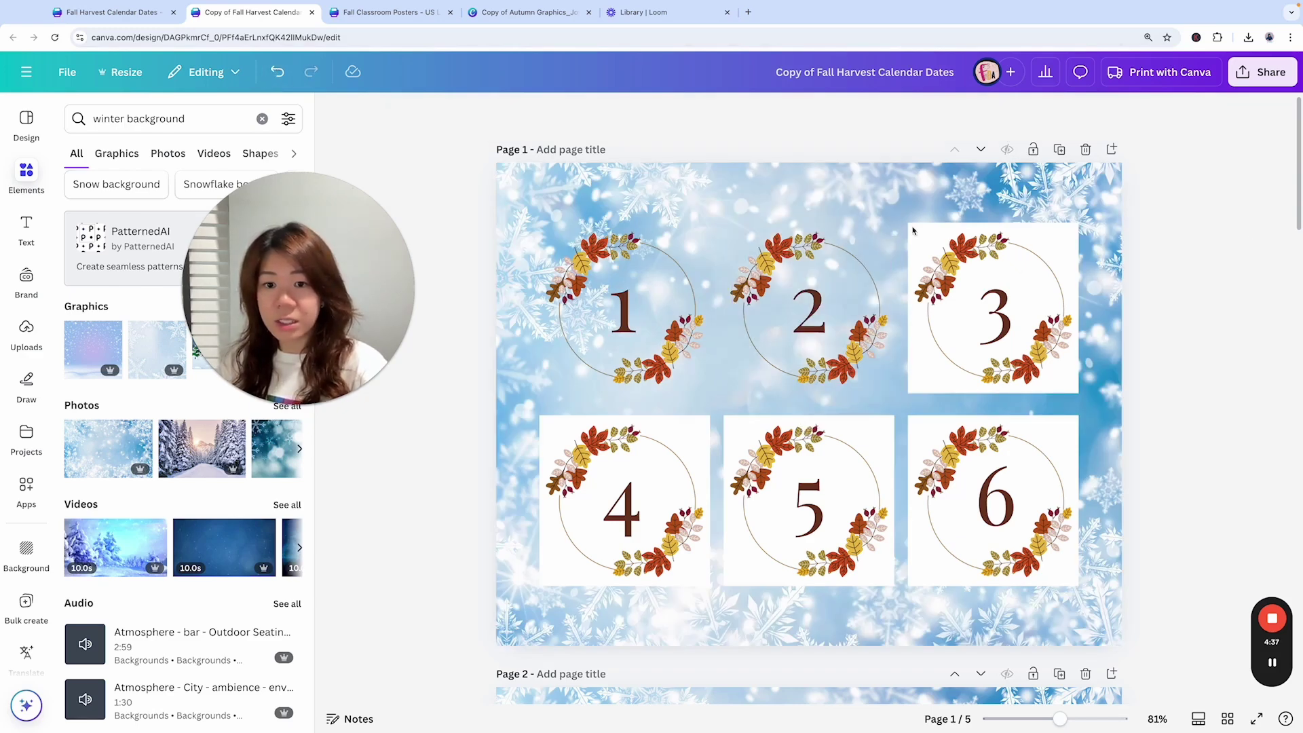
Undo the edits so tiles 1 and 2 get their white squares back
click(913, 230)
click(957, 197)
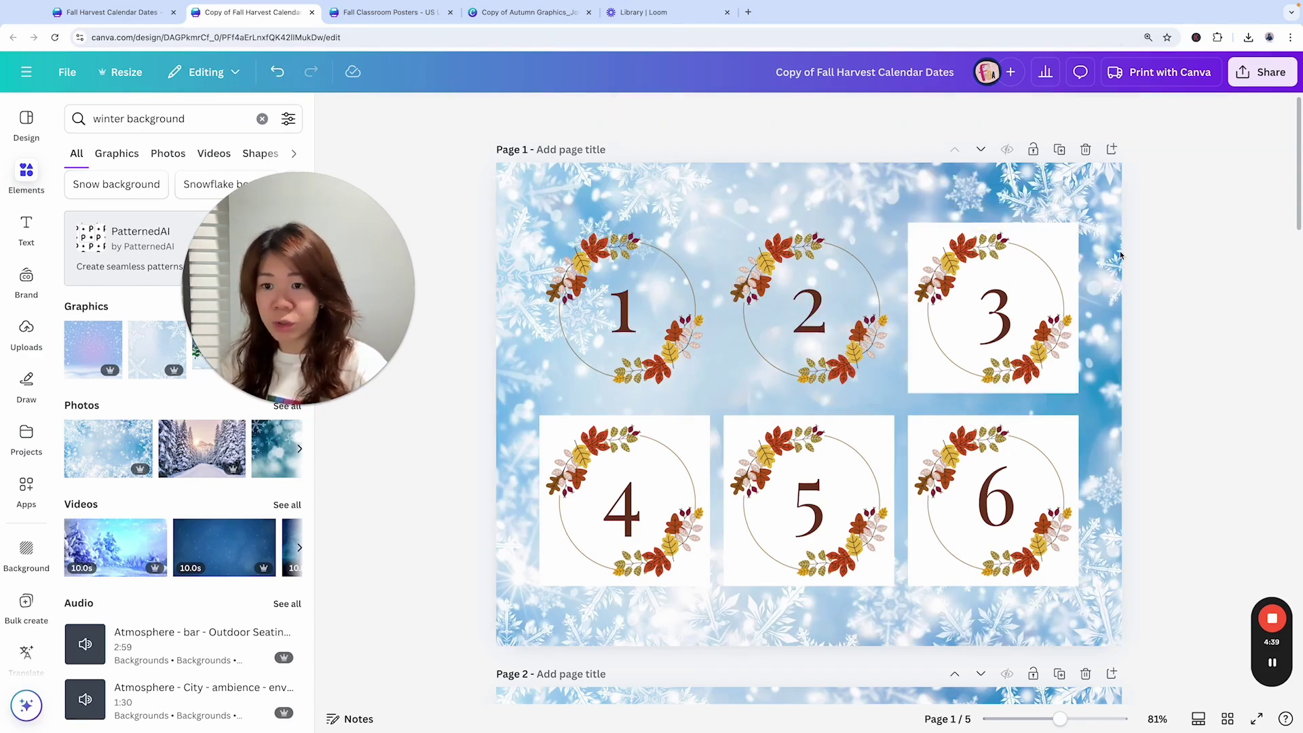
click(1074, 231)
click(1263, 227)
scroll(1154, 299, down, 3)
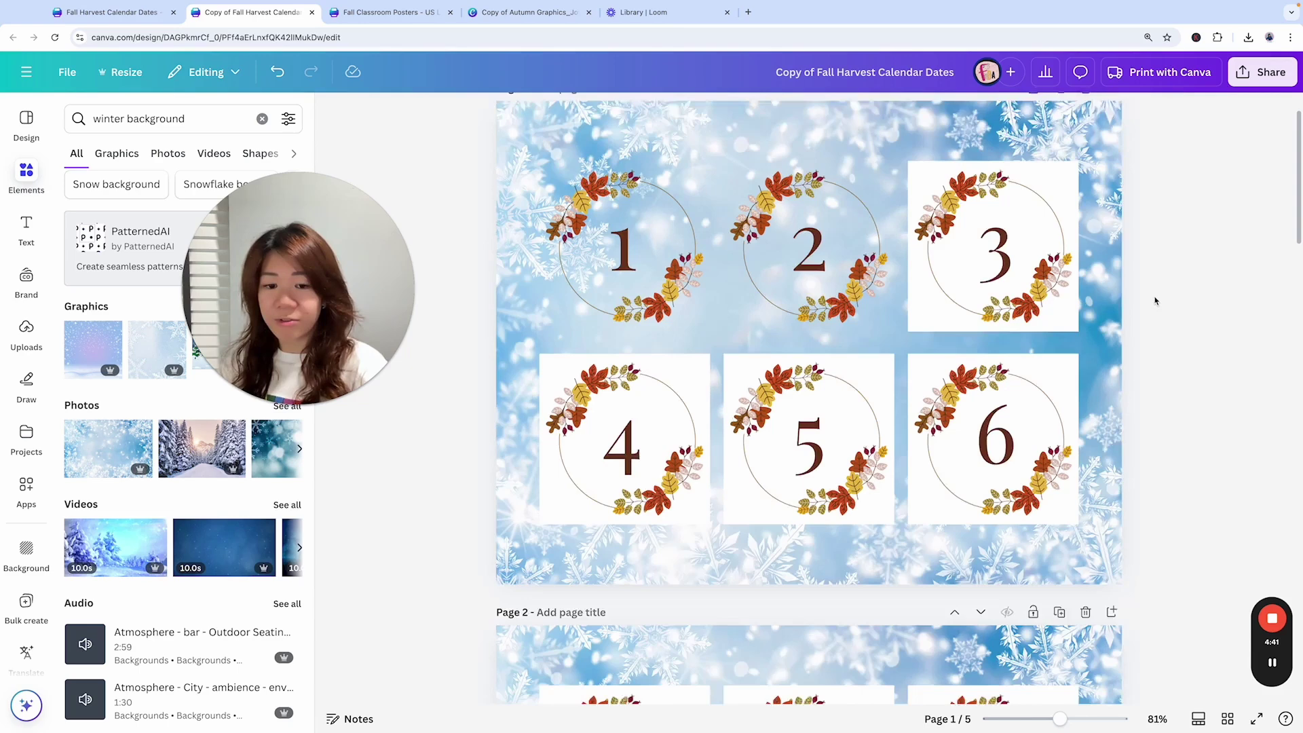
scroll(1107, 170, up, 2)
click(1078, 192)
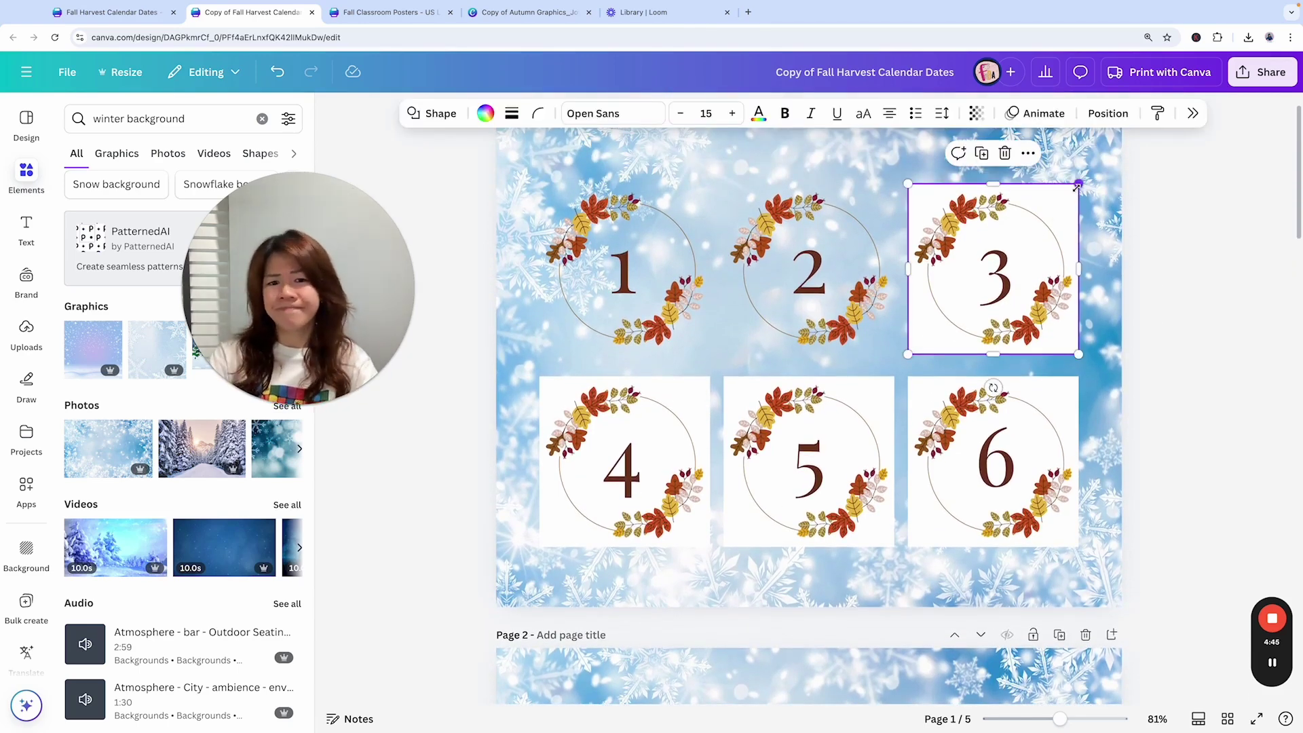
click(271, 71)
click(272, 71)
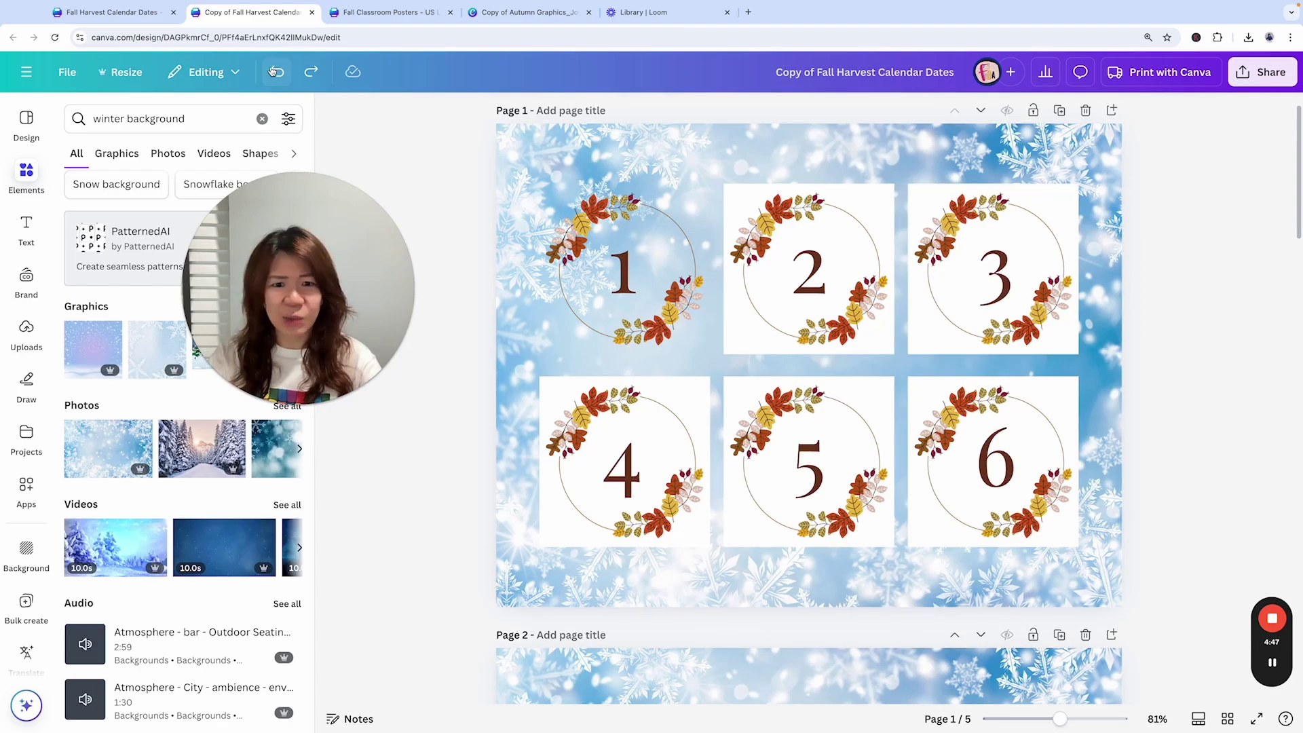
click(276, 72)
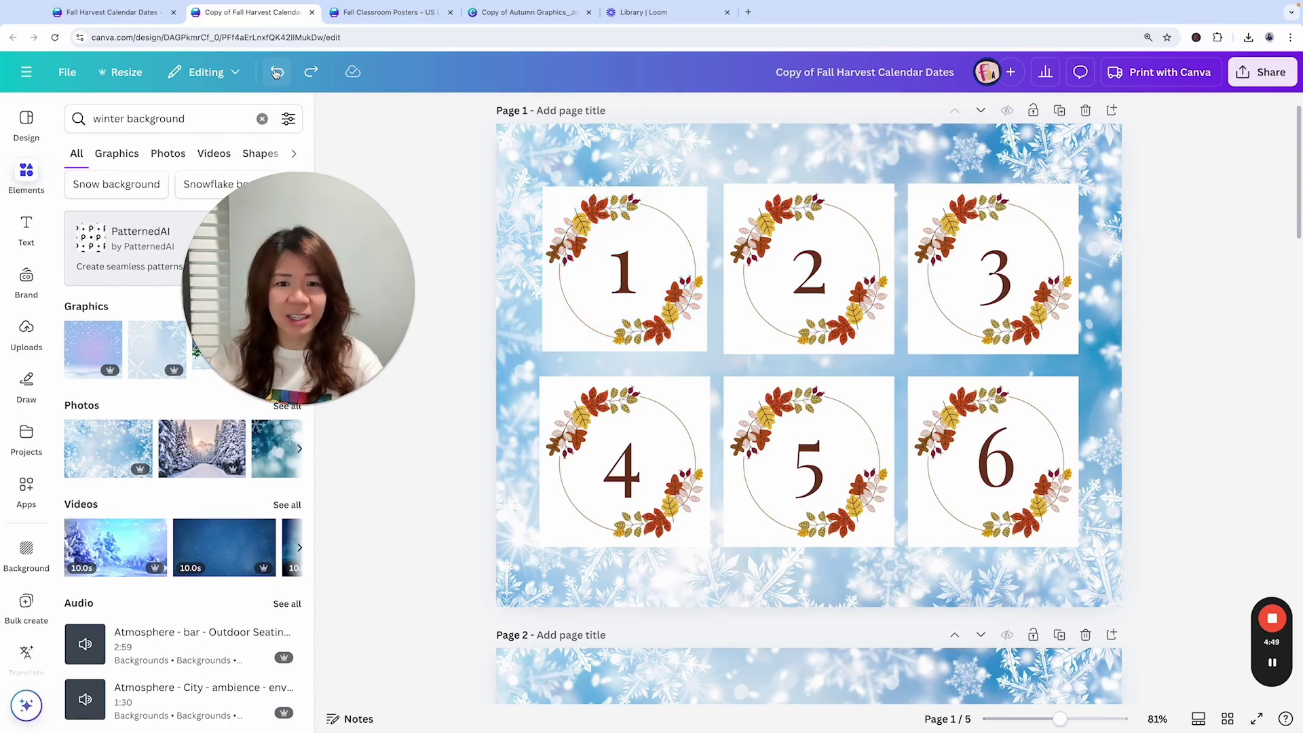
scroll(1140, 361, down, 20)
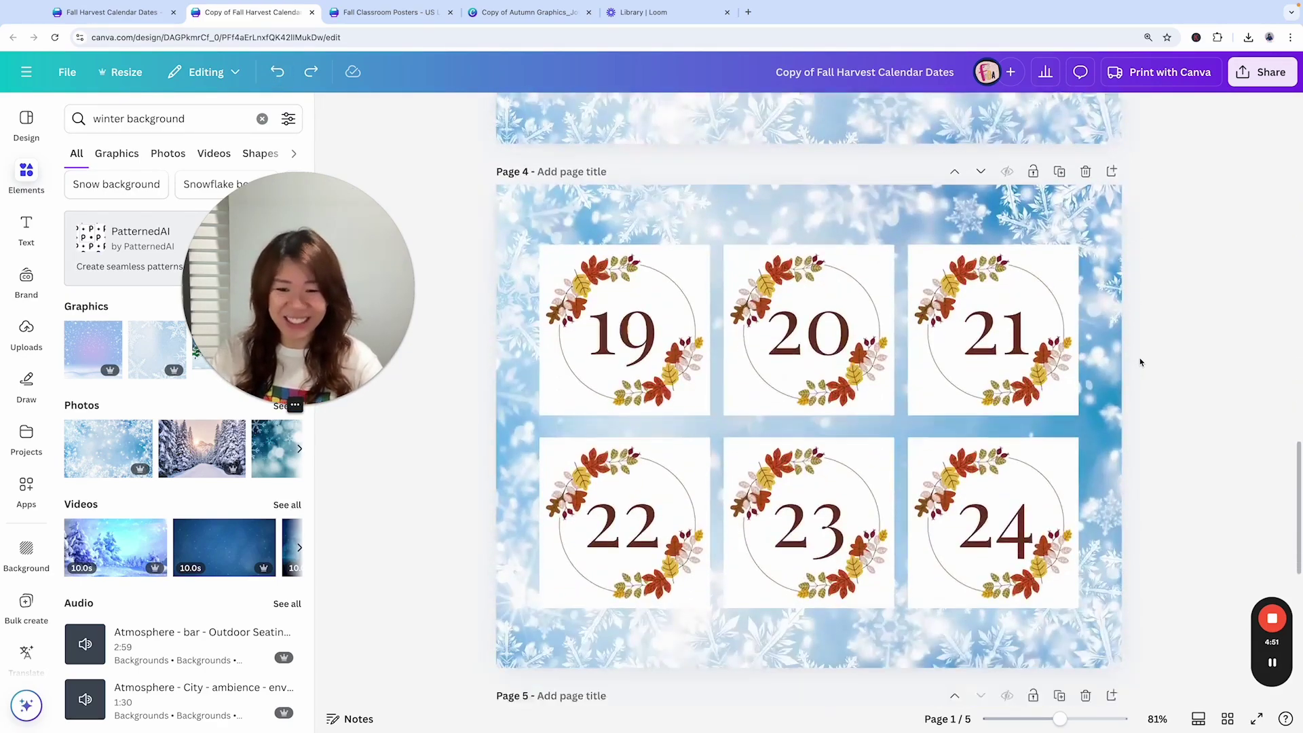
scroll(1140, 360, up, 3)
scroll(1140, 361, down, 1)
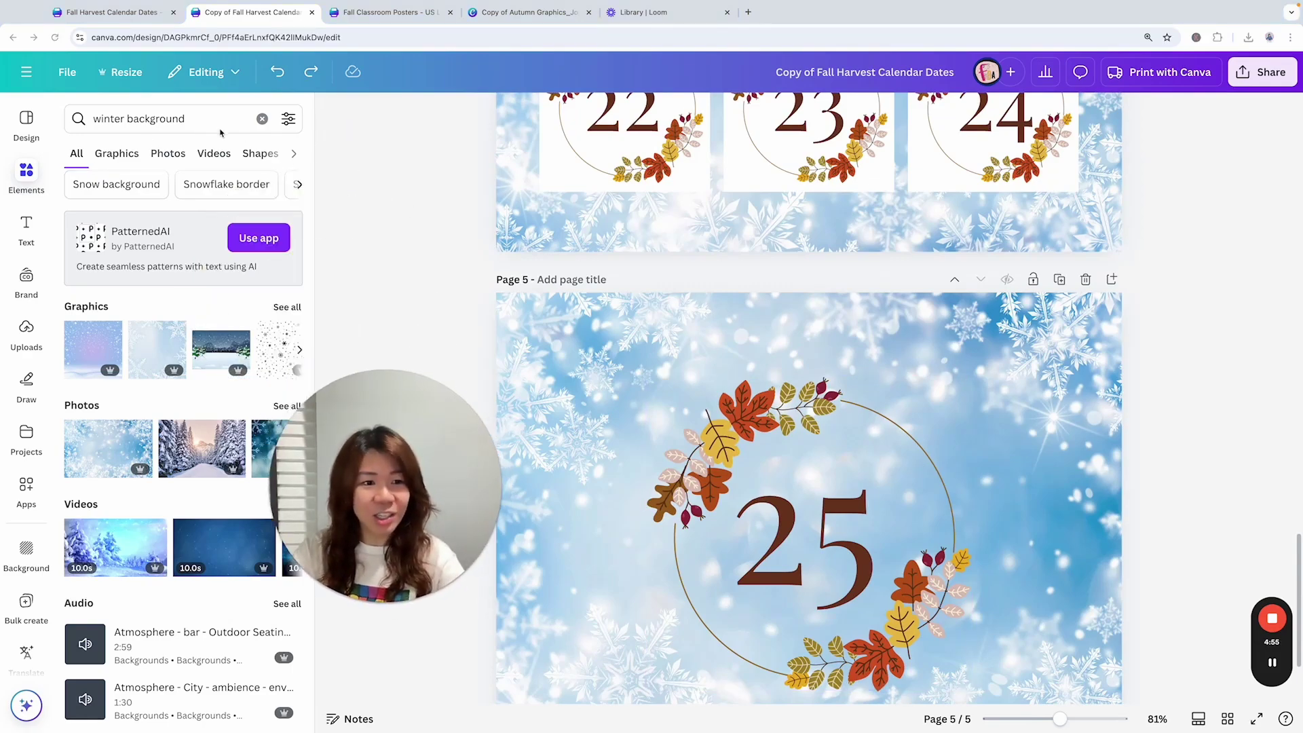
scroll(916, 254, up, 20)
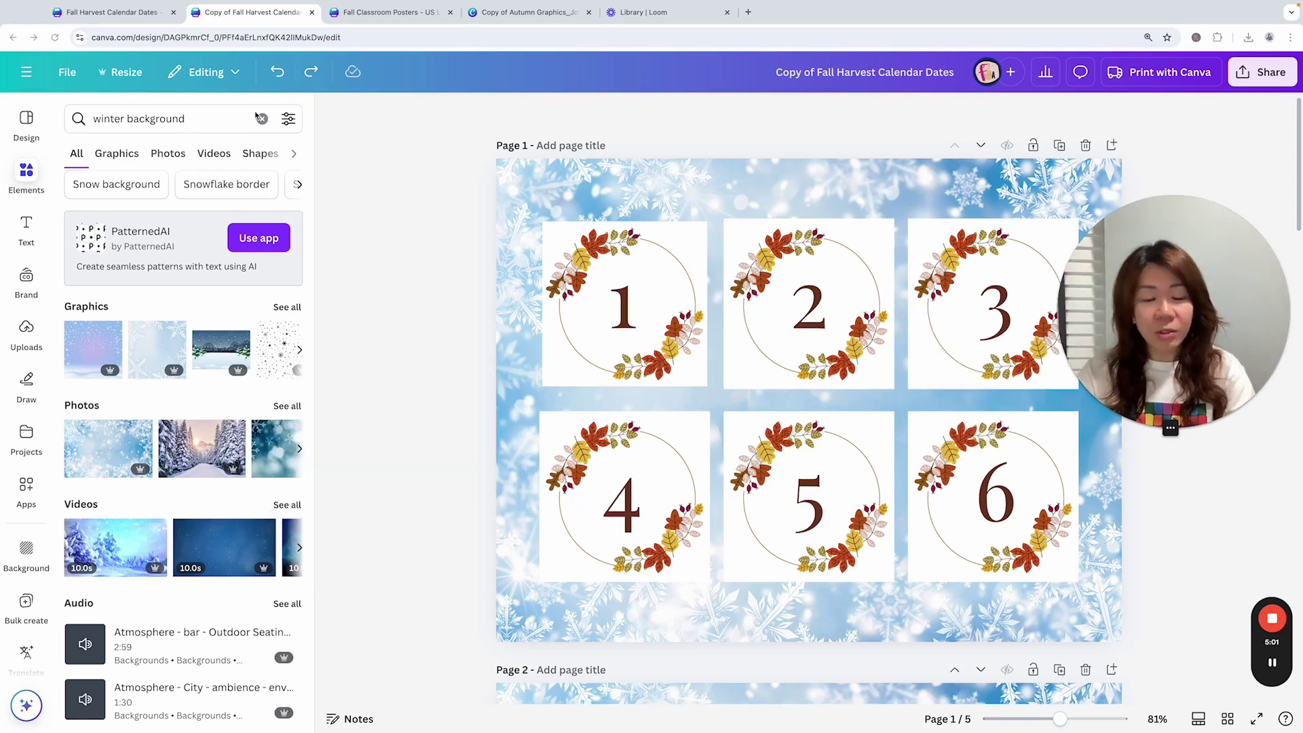
Search Elements for 'christmas wreath' in place of the old winter background query
click(215, 117)
key(ctrl+a)
text(wr)
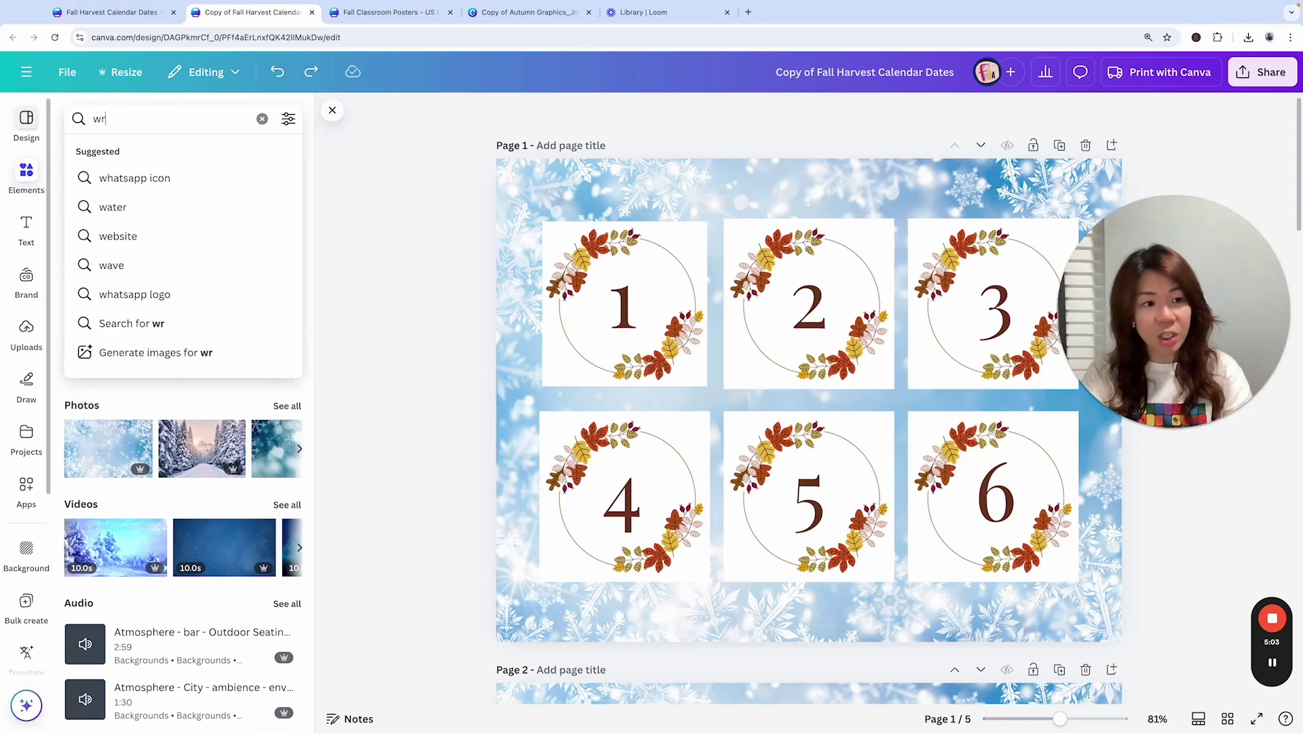
text(tea)
key(BackSpace)
key(BackSpace)
key(BackSpace)
text(eat)
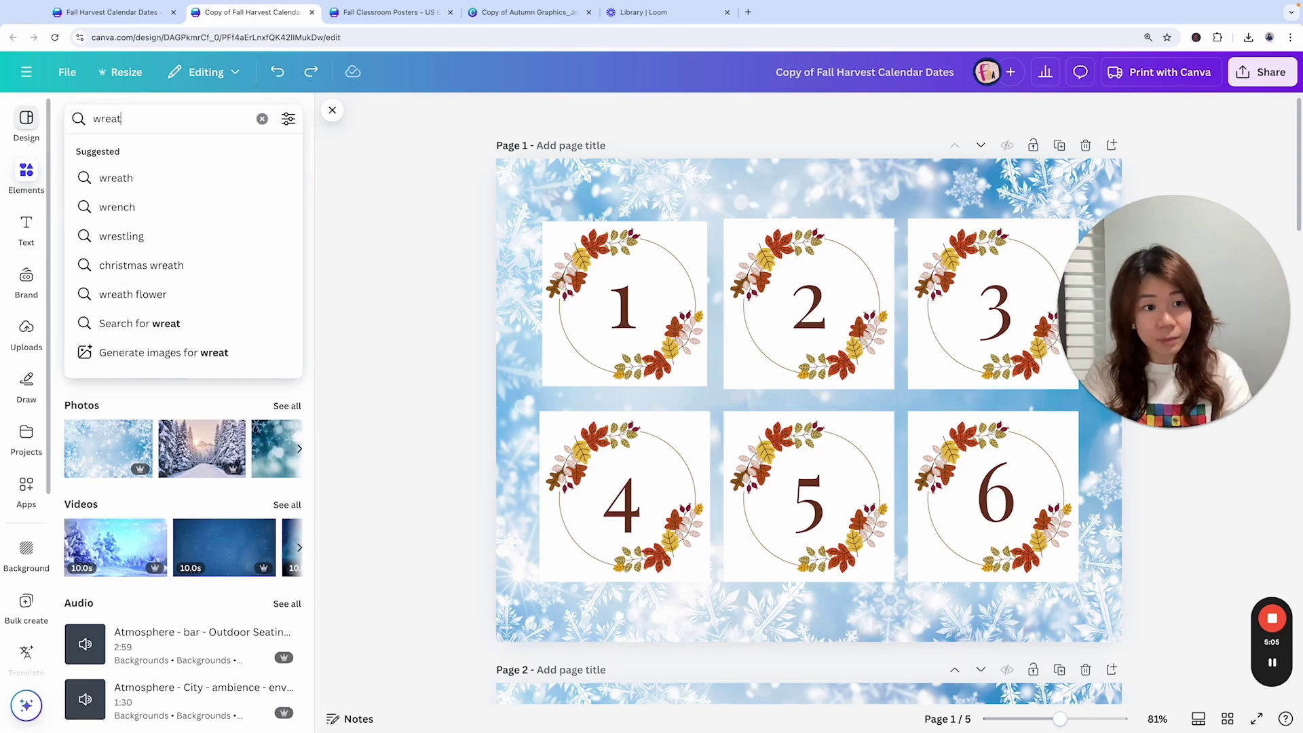
text(h)
key(Return)
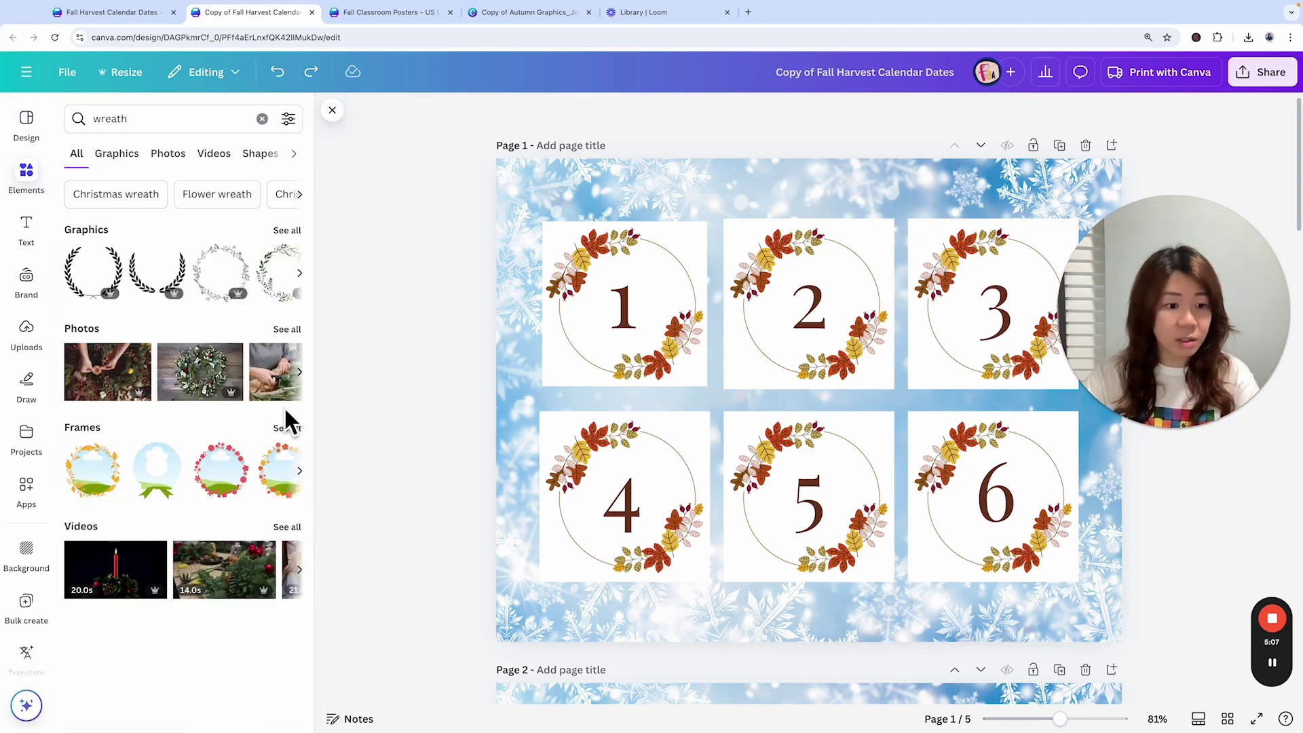
click(95, 126)
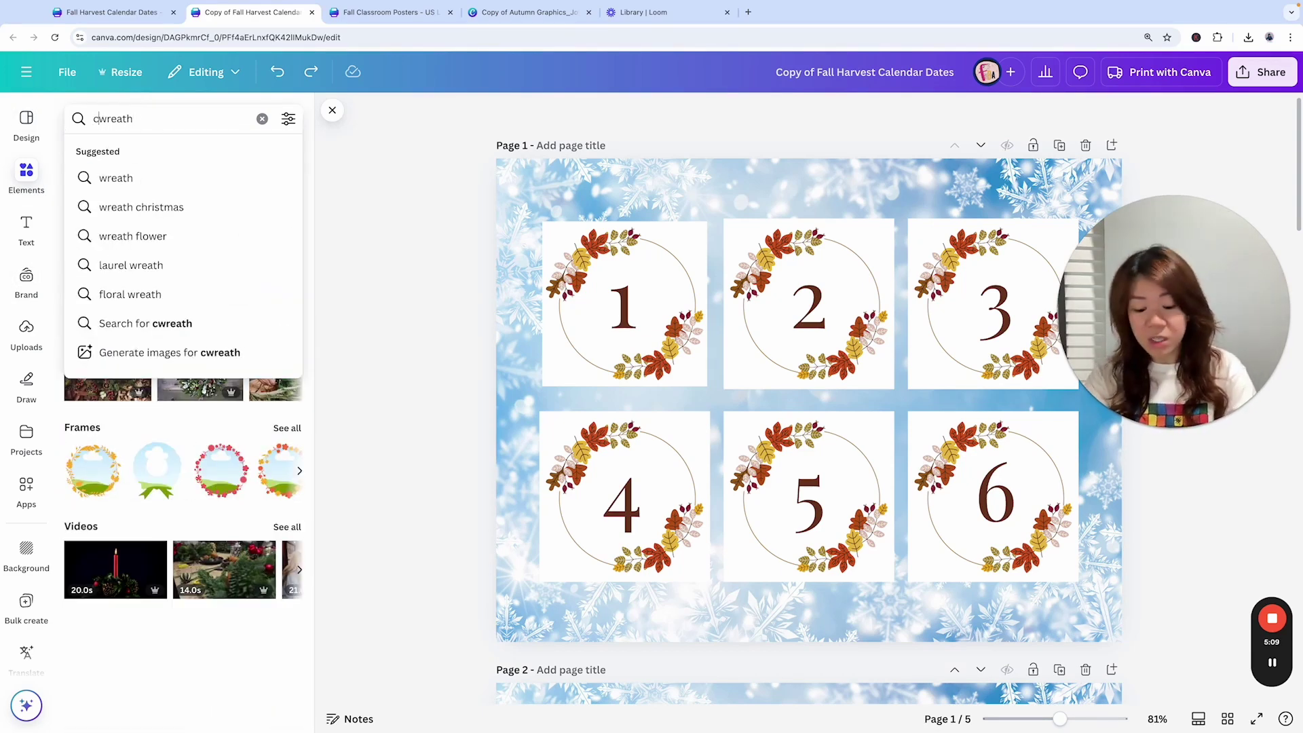
text(christmas)
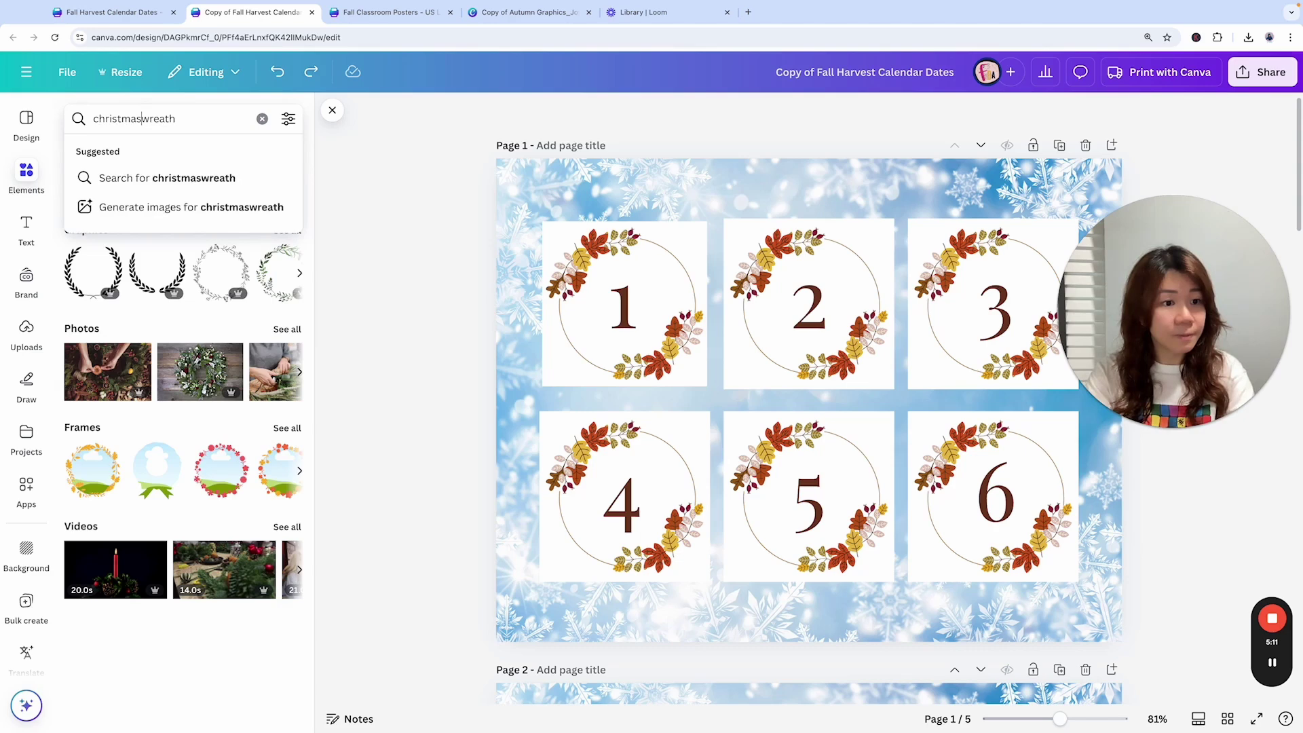
key(Return)
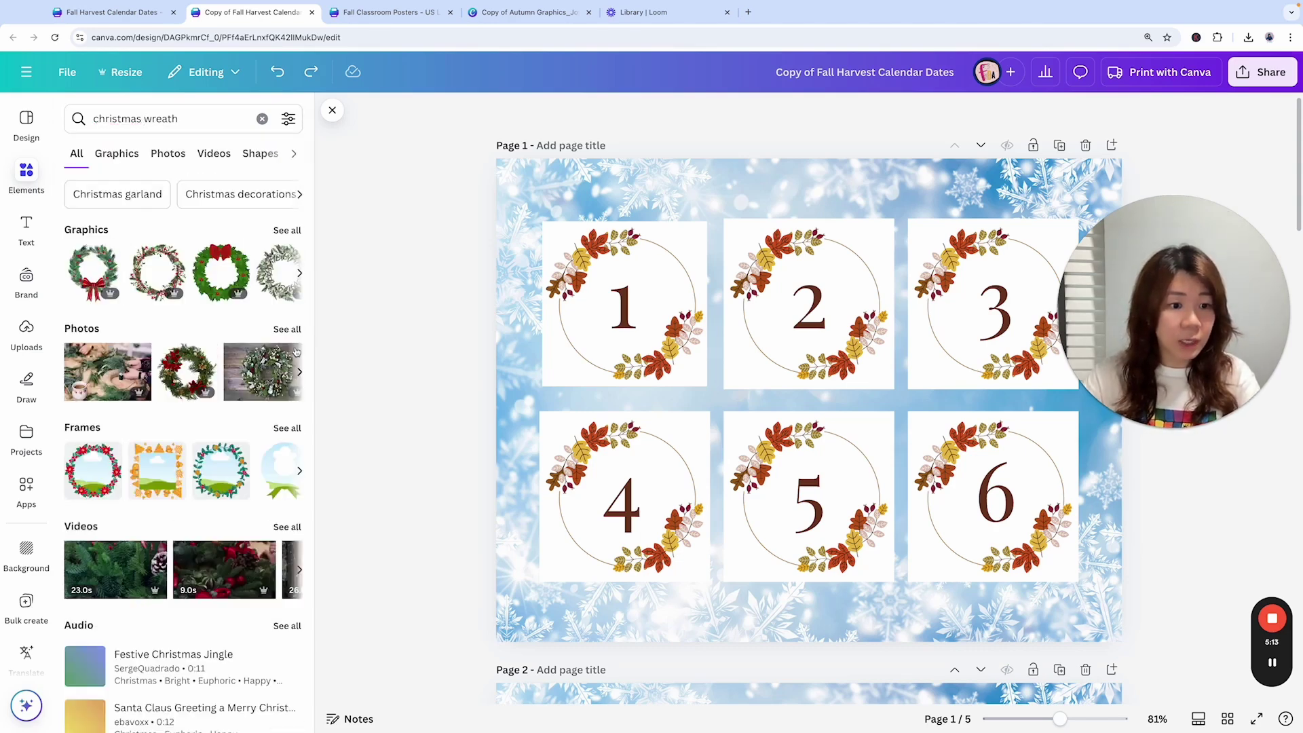
Swap tile 1's autumn wreath for a red-berry Christmas wreath sized and centred on it
click(288, 230)
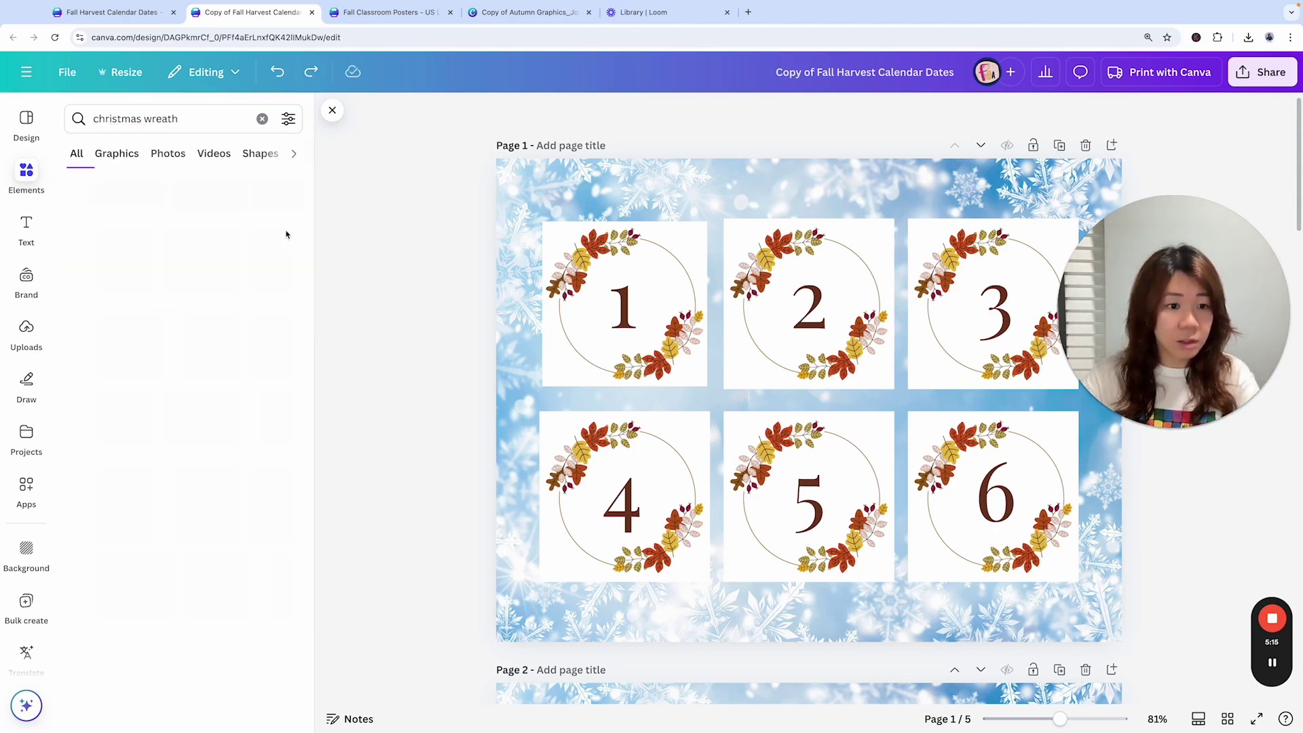
scroll(241, 328, down, 3)
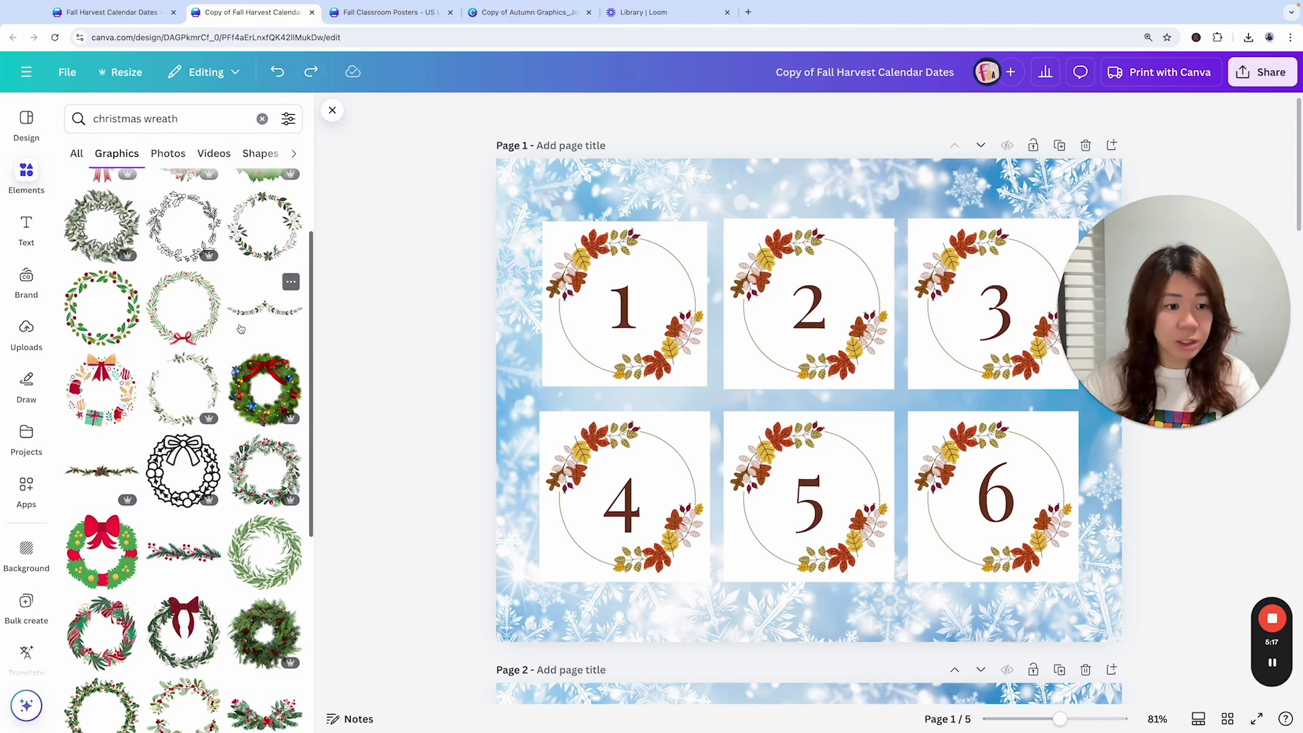
click(117, 324)
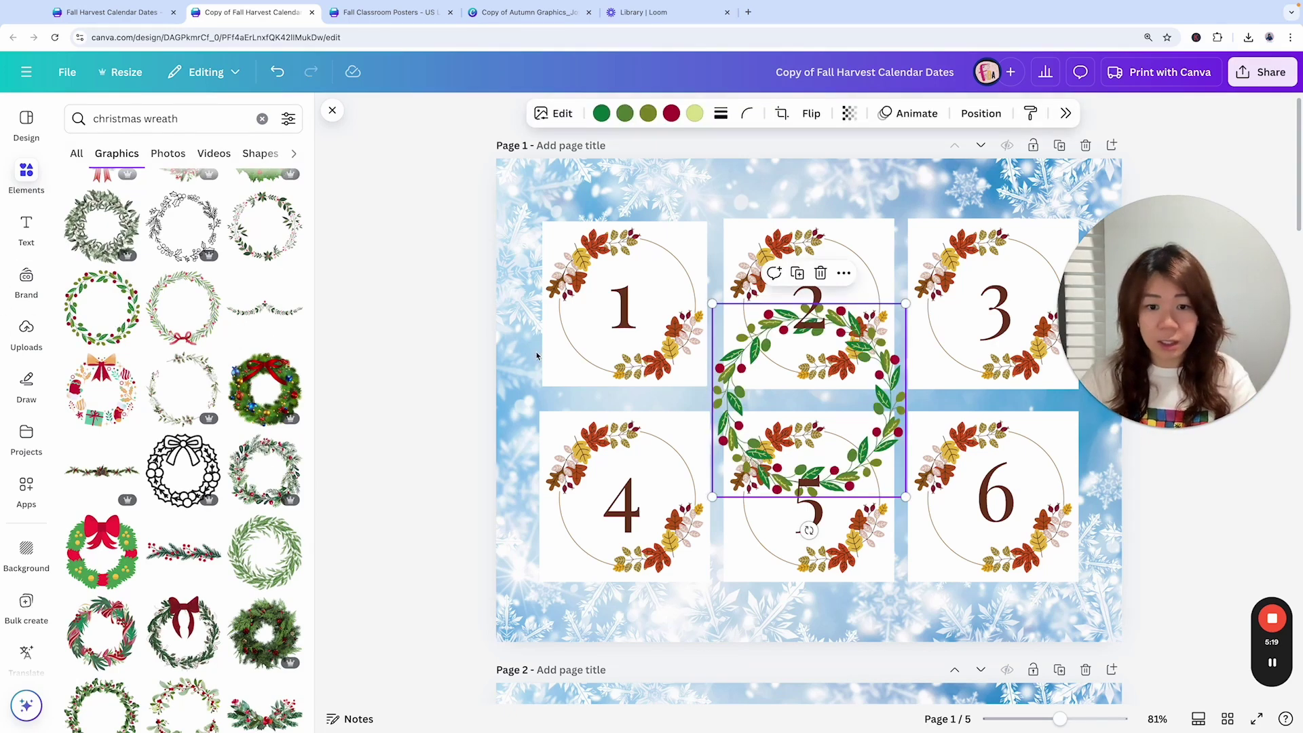
click(564, 354)
key(Delete)
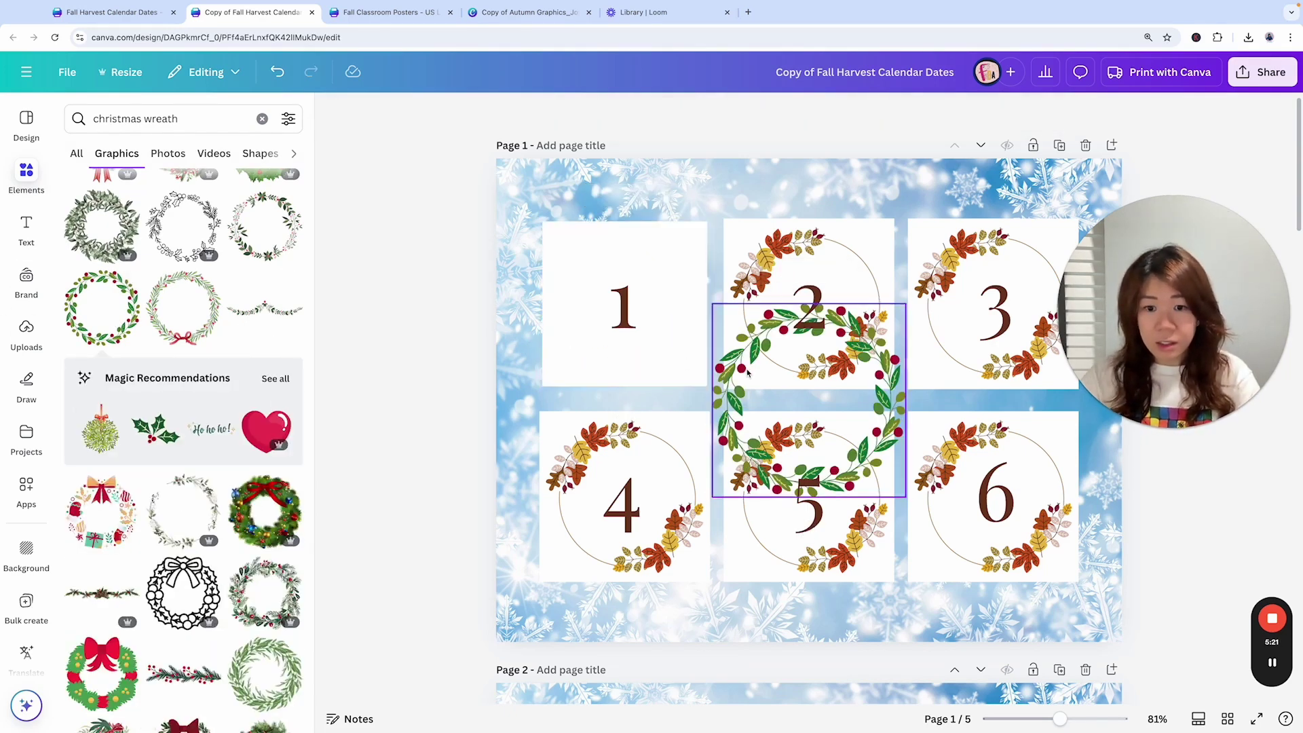
drag(758, 380, 577, 296)
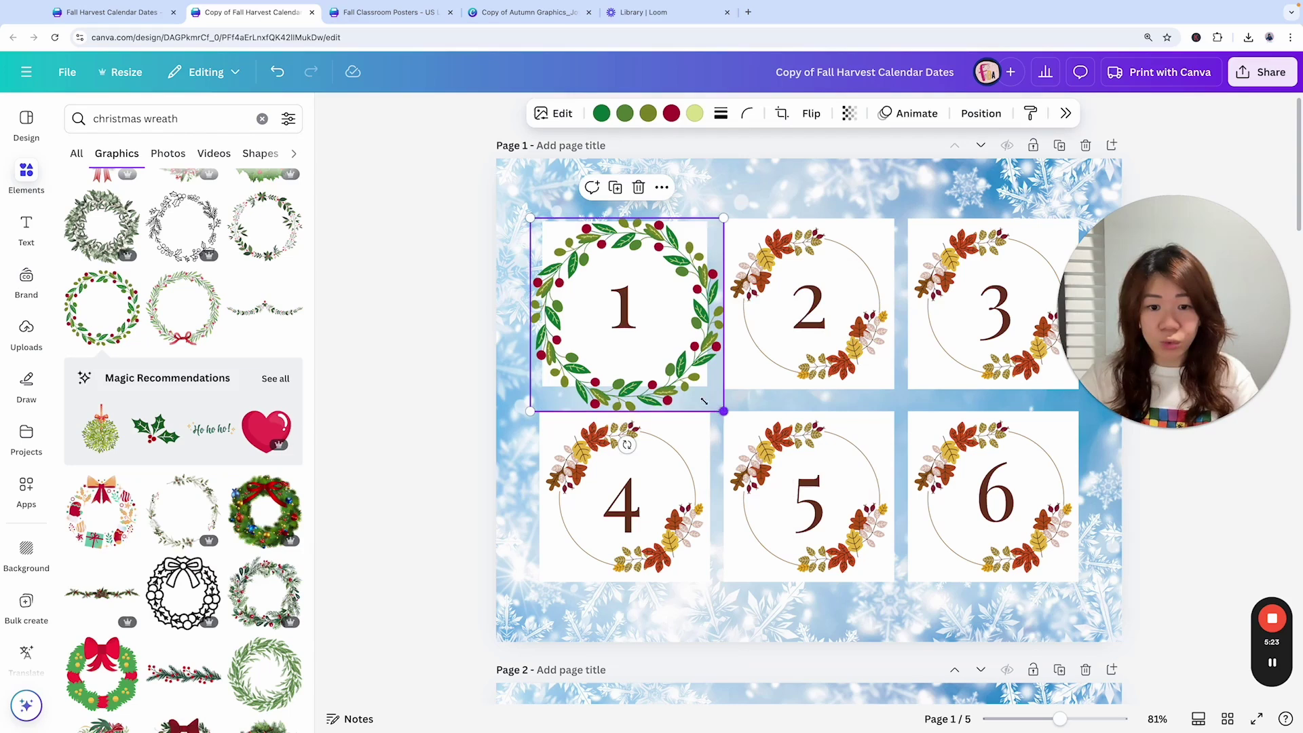
drag(703, 401, 678, 374)
drag(667, 302, 682, 305)
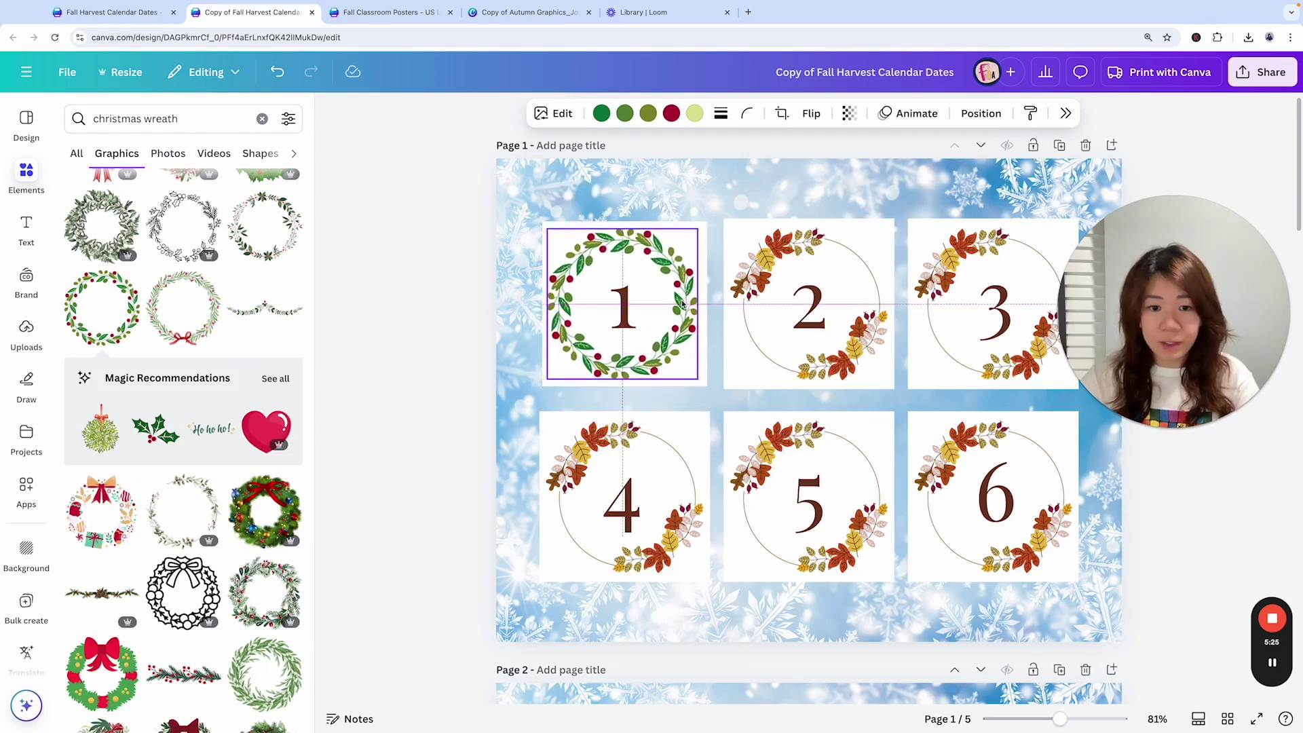
drag(698, 229, 667, 256)
Use the blue-grey berry-sprig wreath on tile 1 instead of the green one
scroll(194, 336, down, 3)
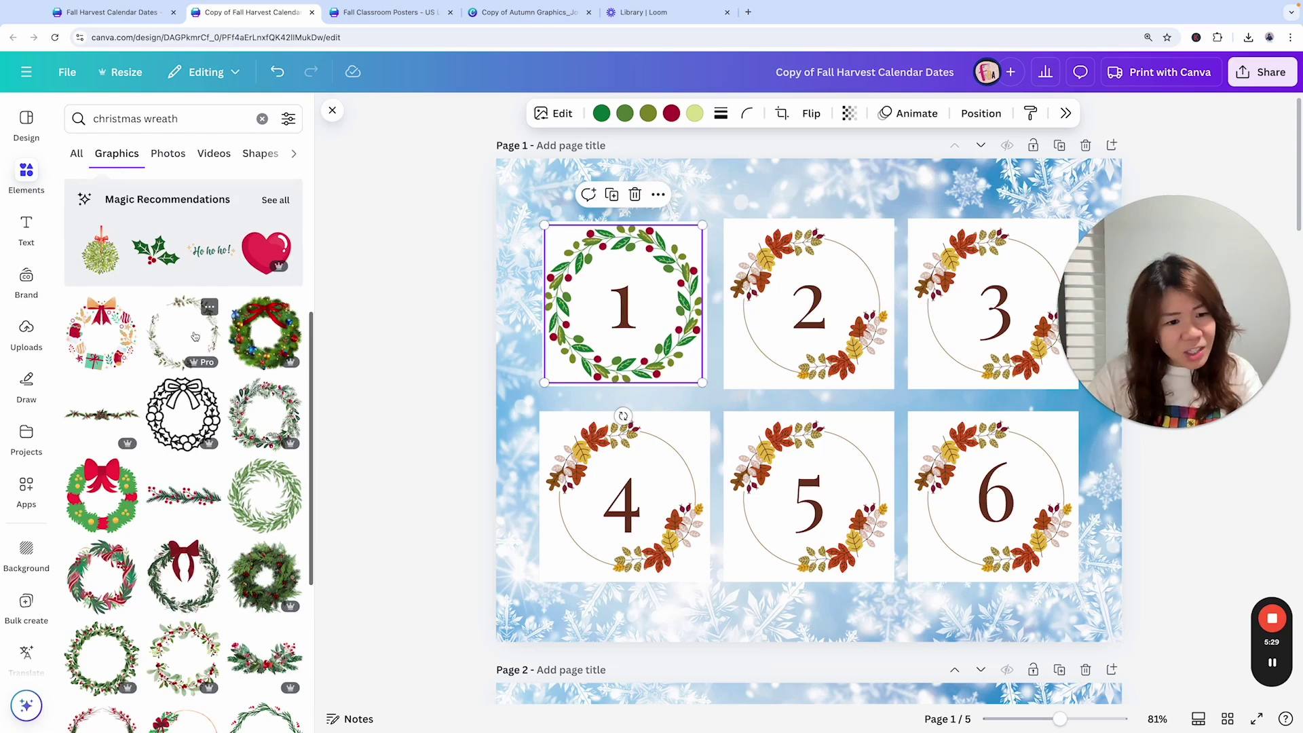
scroll(214, 326, down, 10)
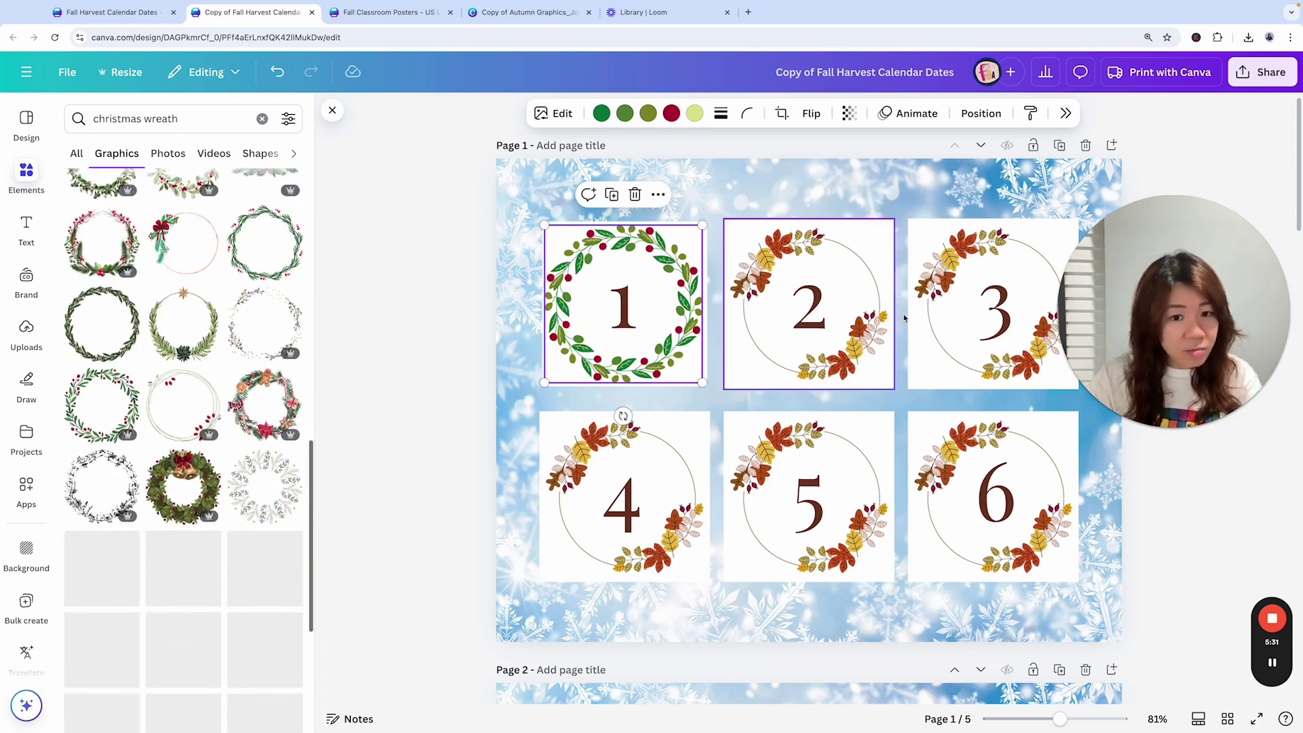
click(264, 455)
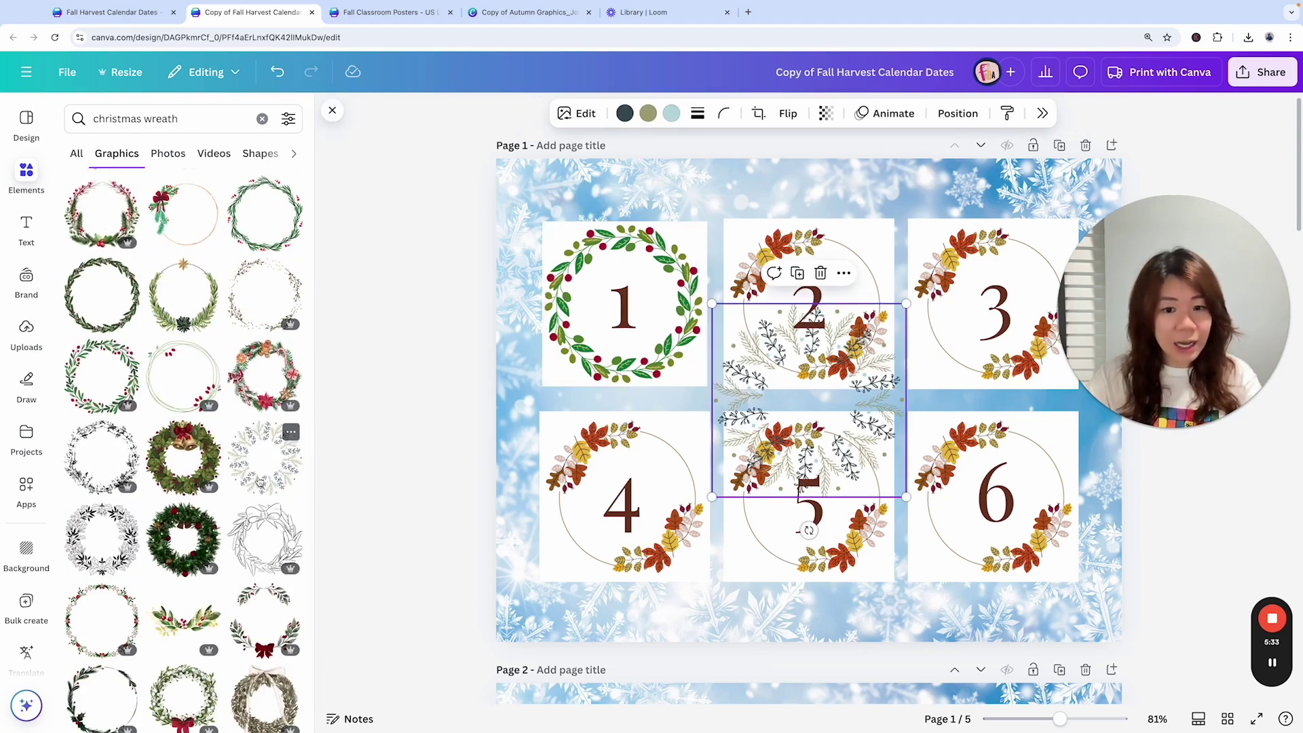
click(652, 258)
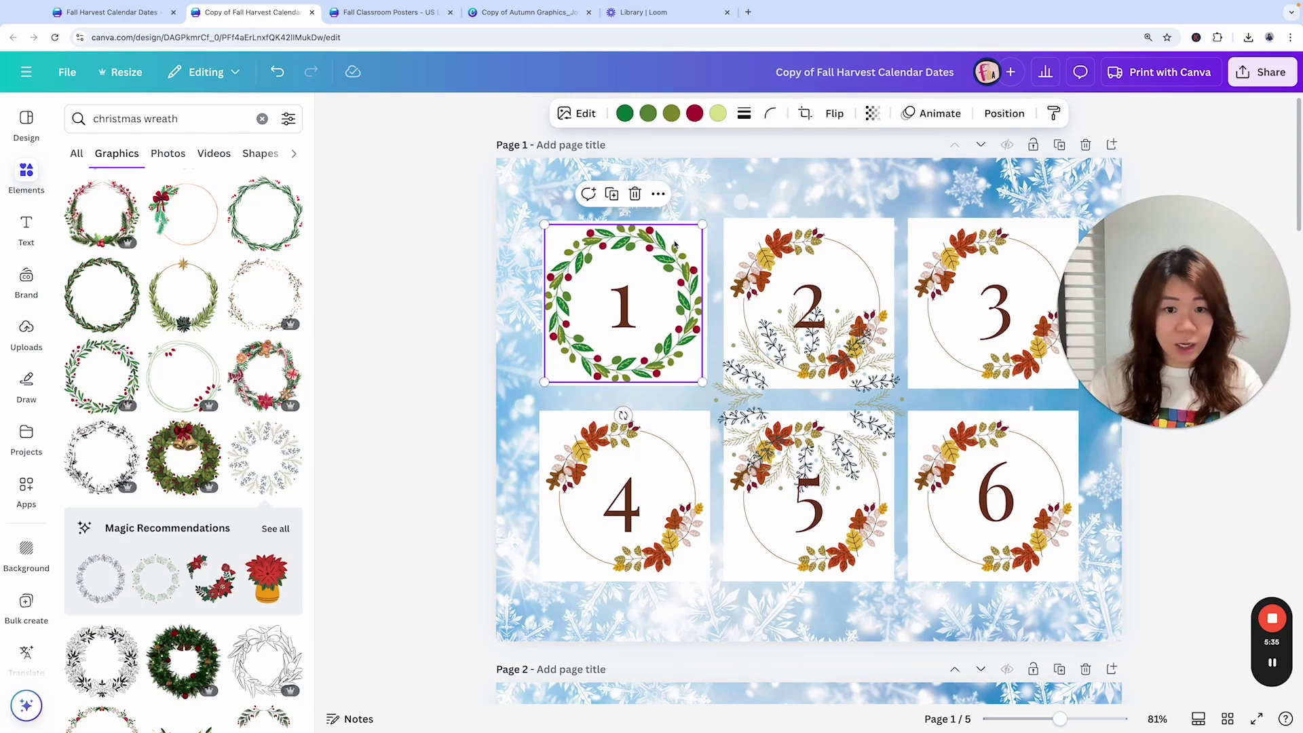
key(Delete)
drag(745, 358, 562, 257)
click(439, 220)
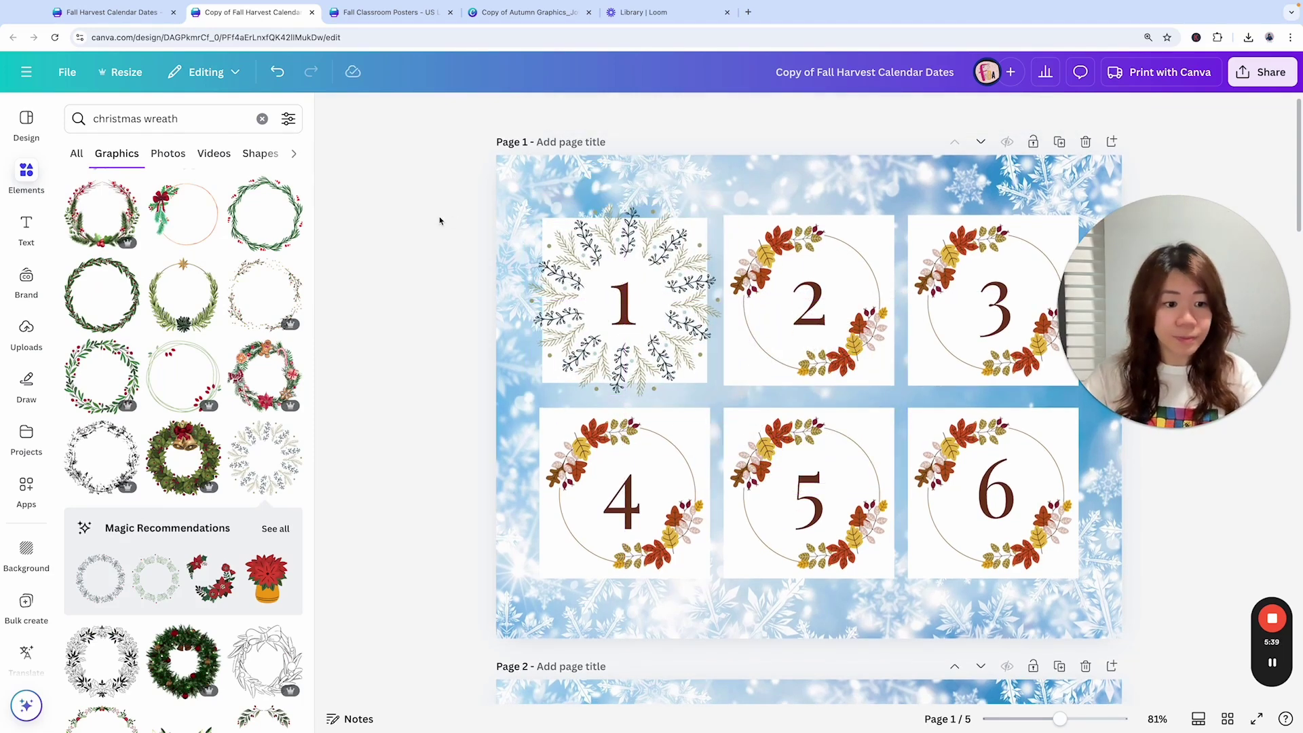
Delete the autumn wreath from tile 2
click(807, 245)
click(774, 243)
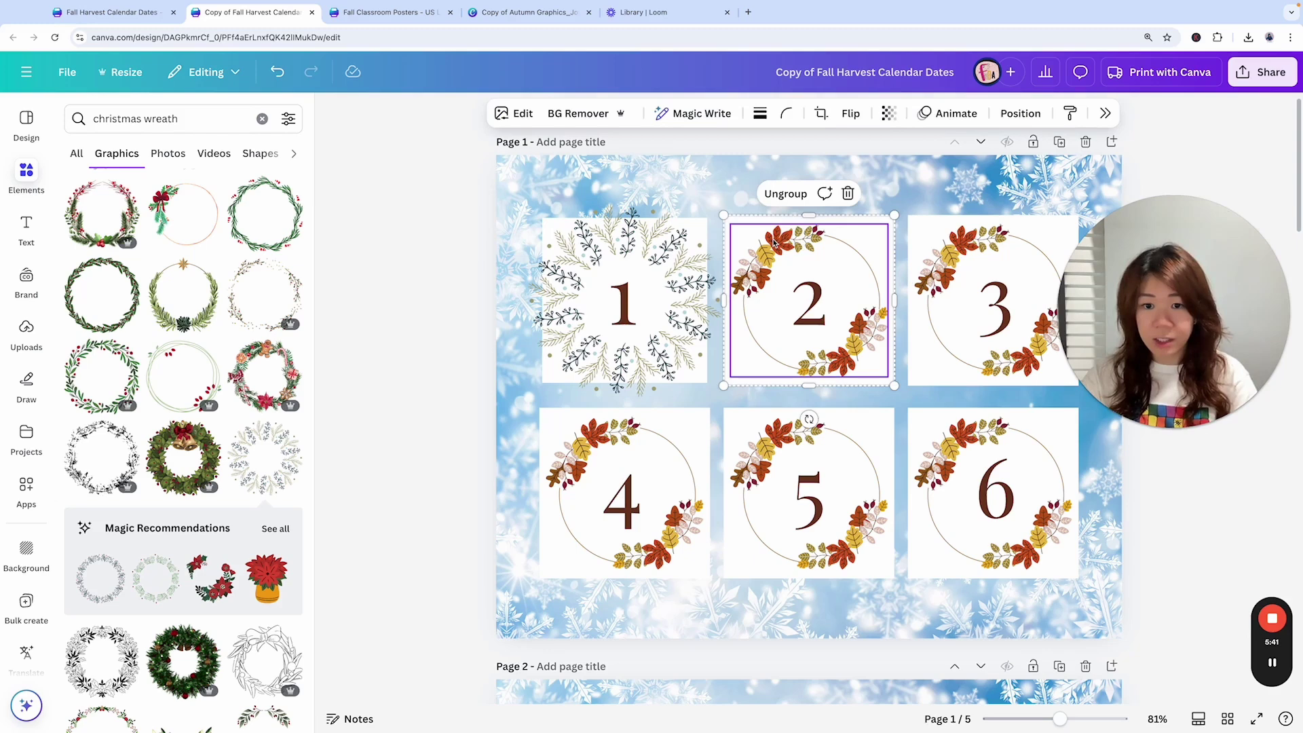
key(Delete)
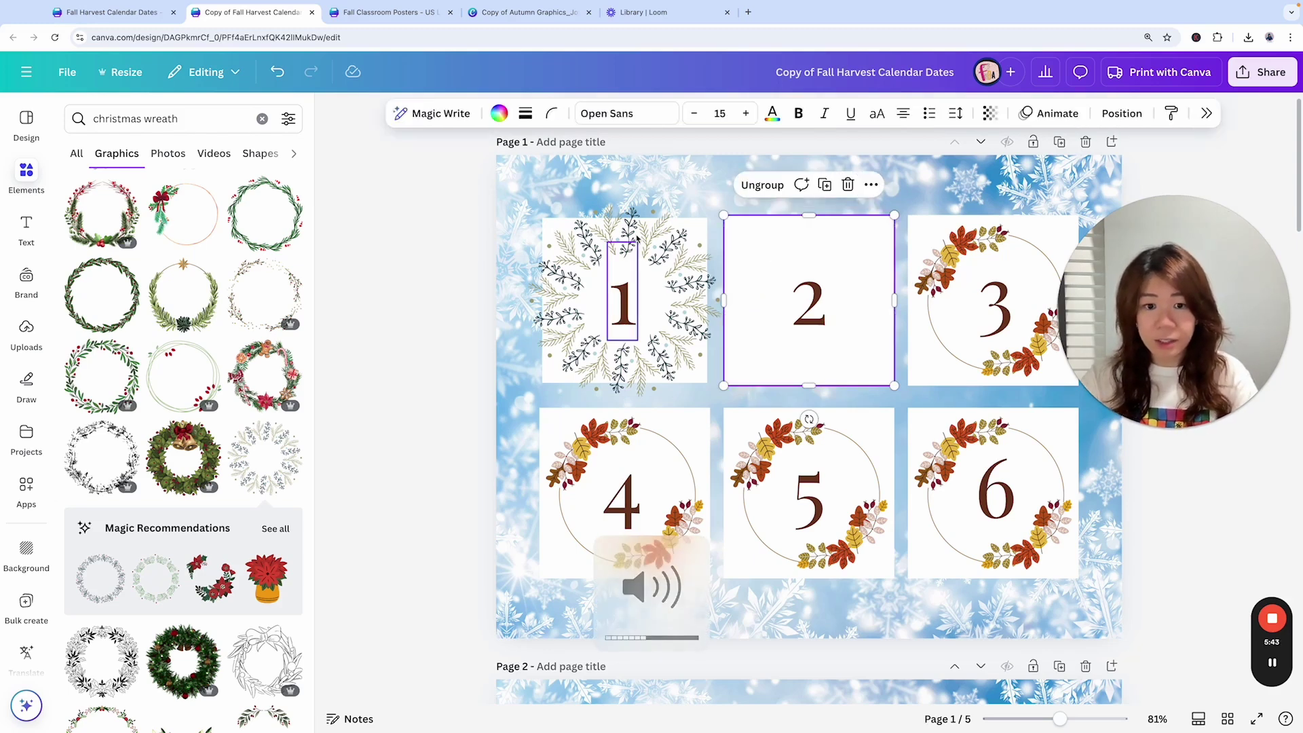
Make the number 1 light blue and apply that colour to all numbers with Change all
click(628, 298)
drag(1227, 304, 443, 322)
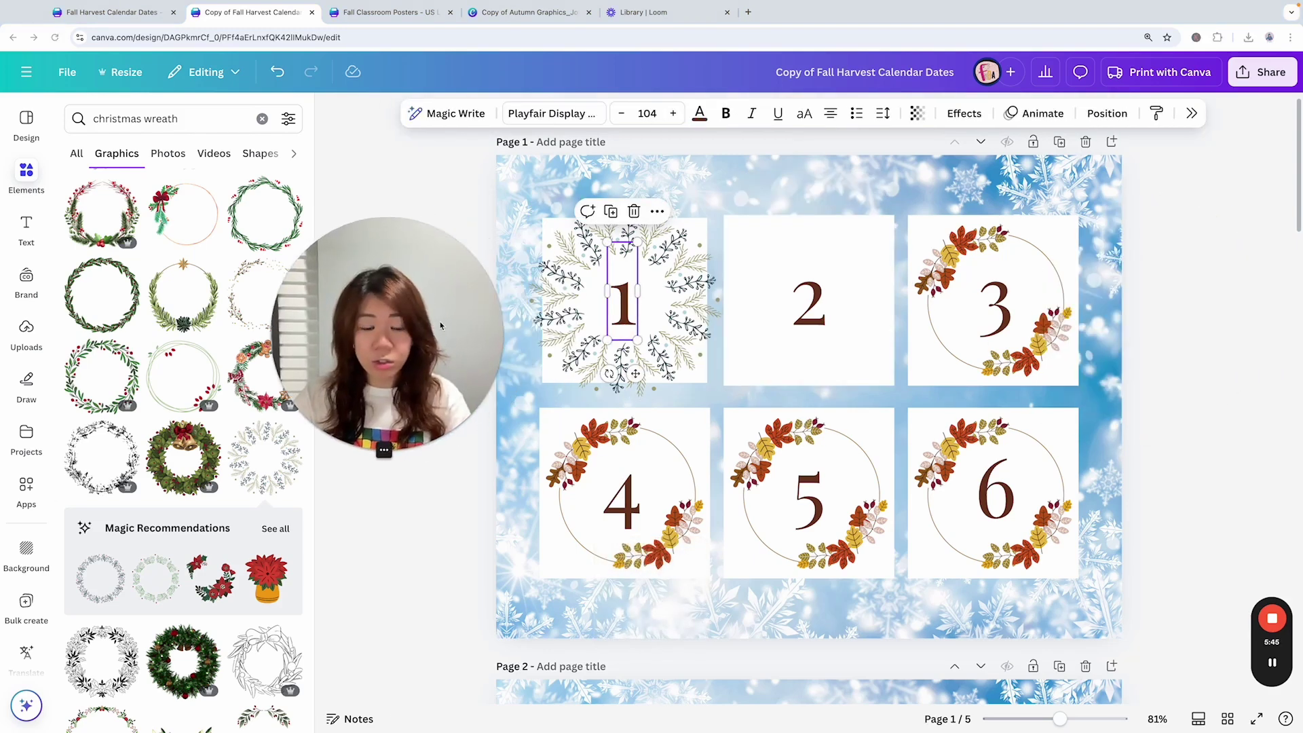
click(699, 115)
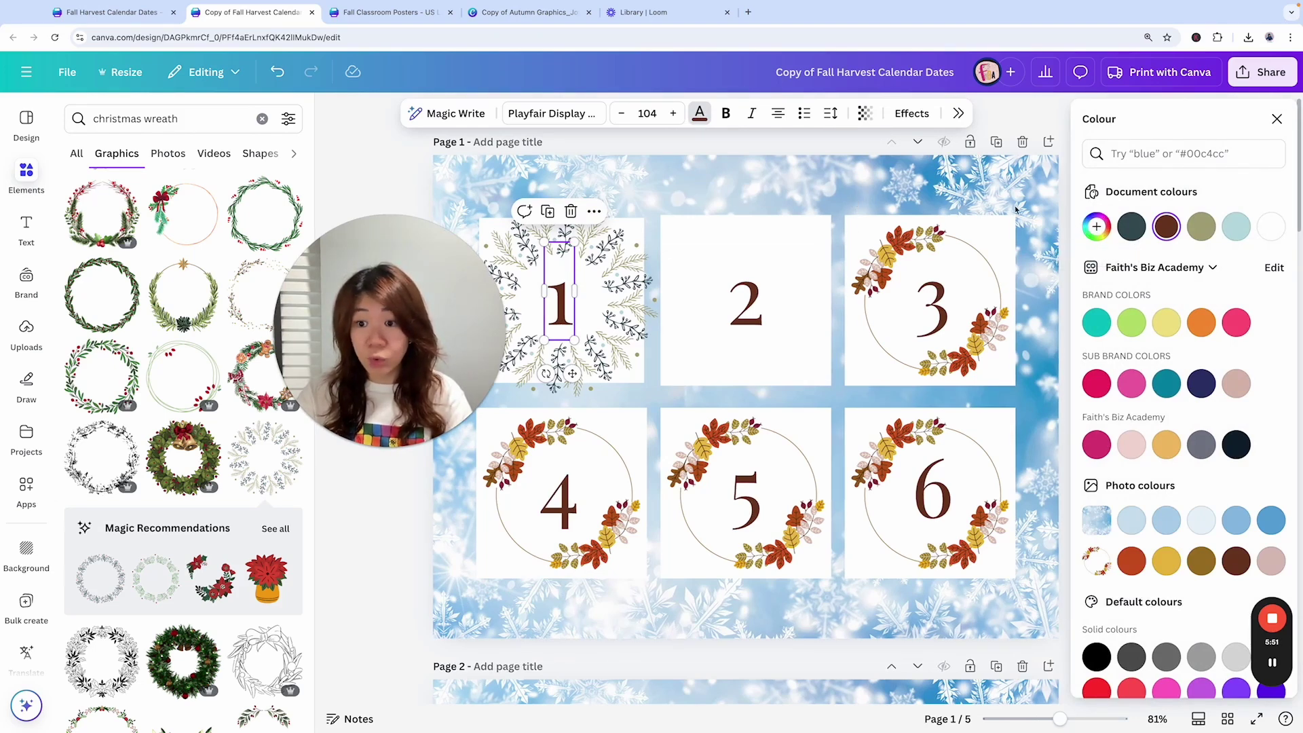
scroll(1271, 520, down, 1)
click(1272, 507)
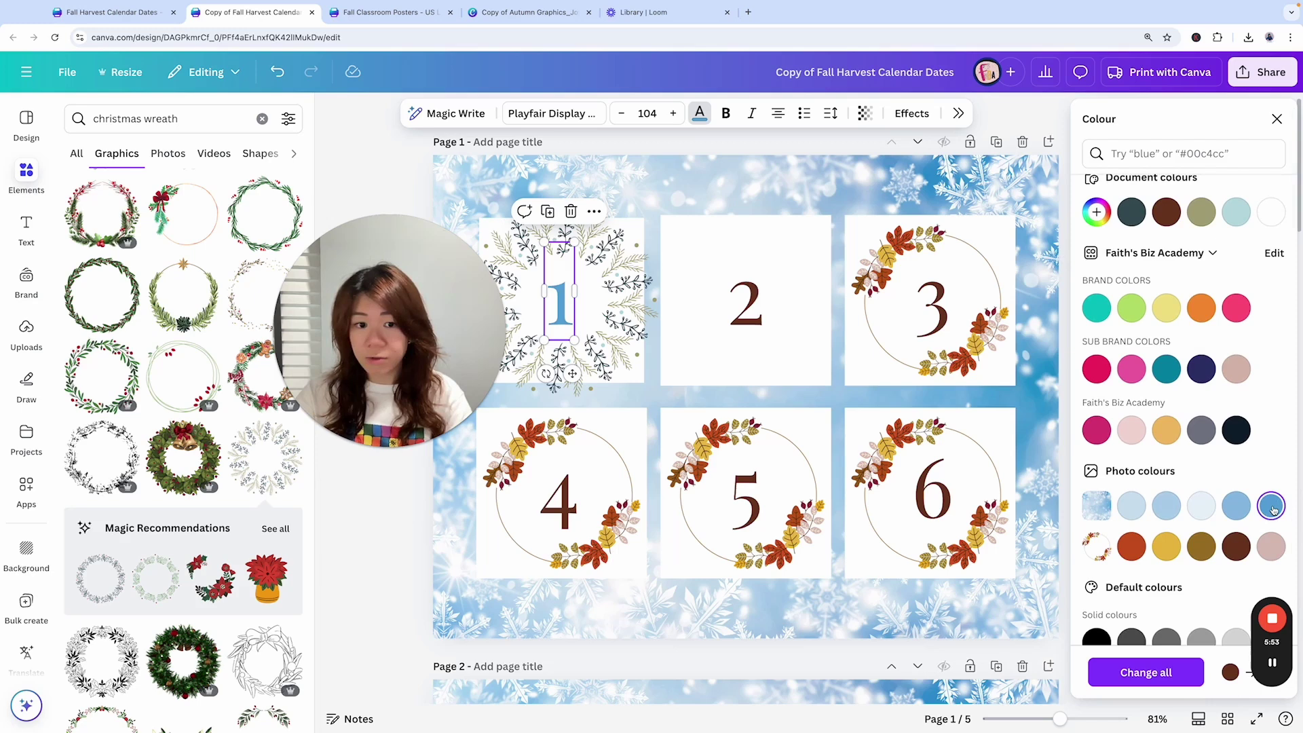
click(1152, 673)
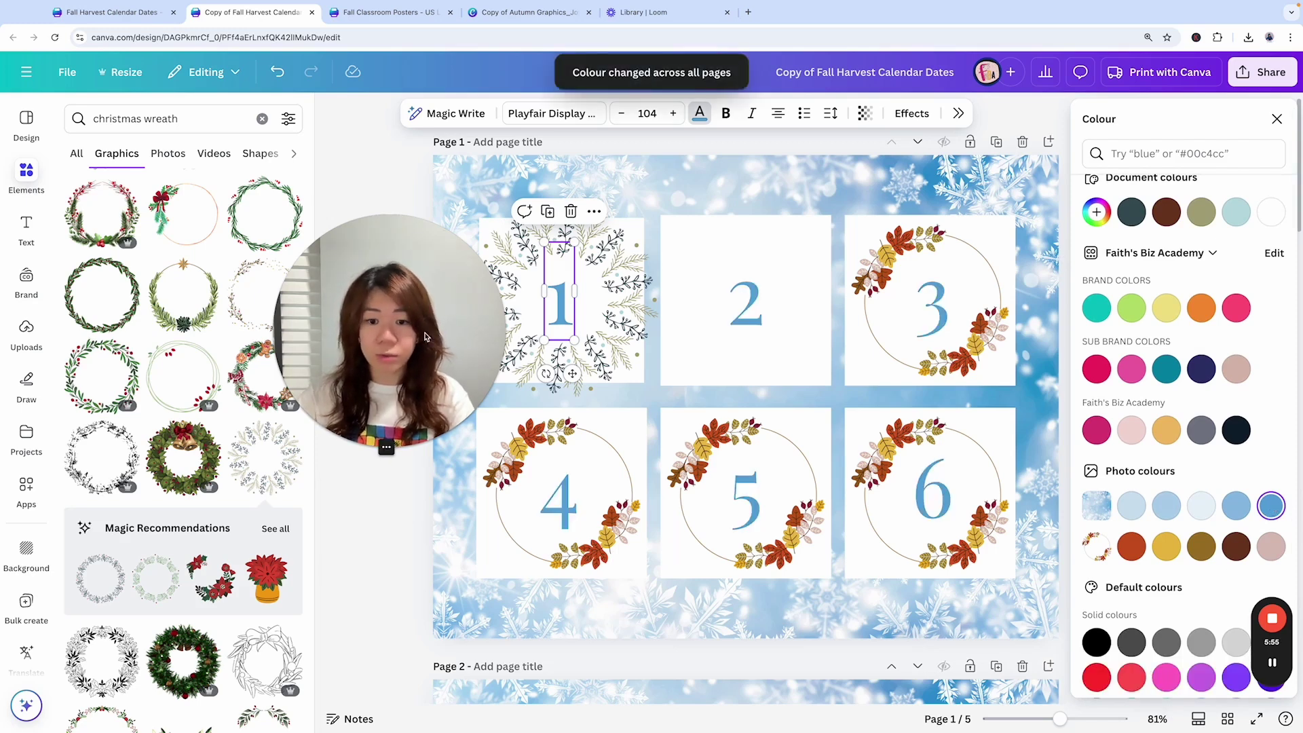
Delete the autumn wreaths from tiles 3–6, ungrouping tiles 4 and 6 first
click(899, 249)
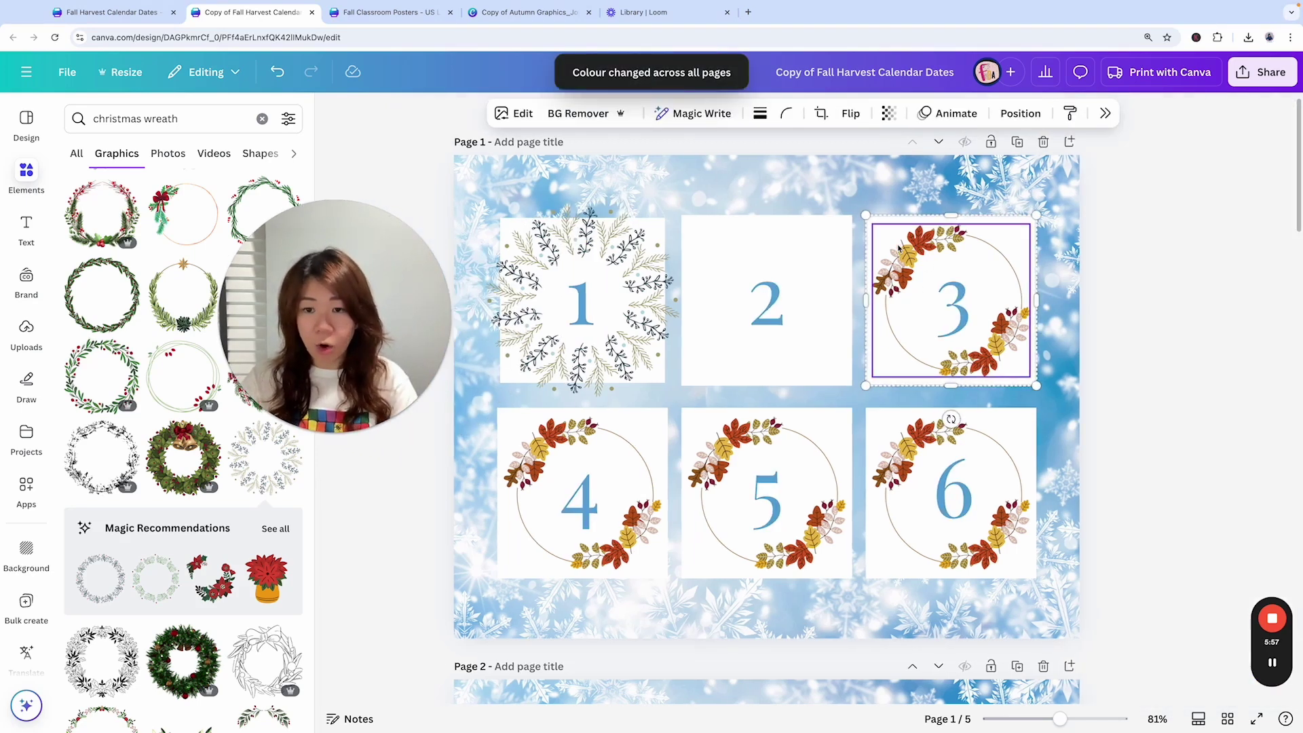
key(Delete)
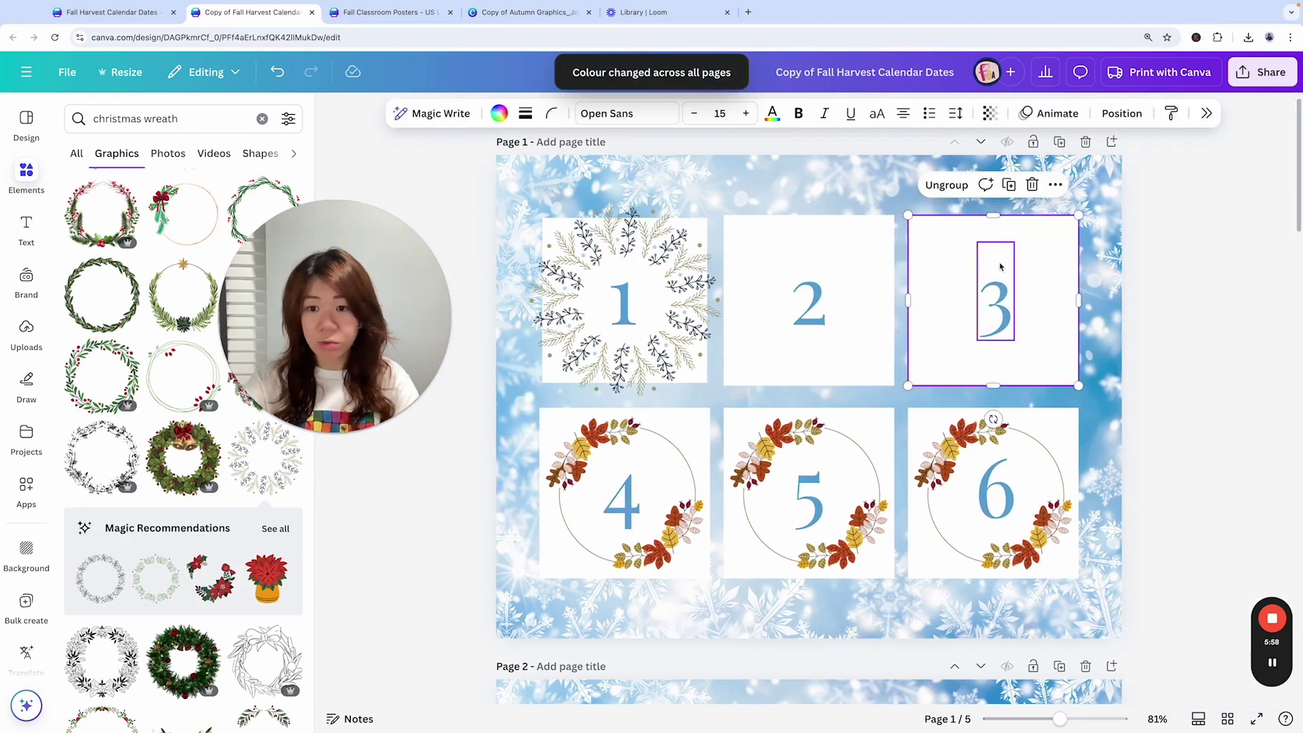
click(585, 435)
click(596, 380)
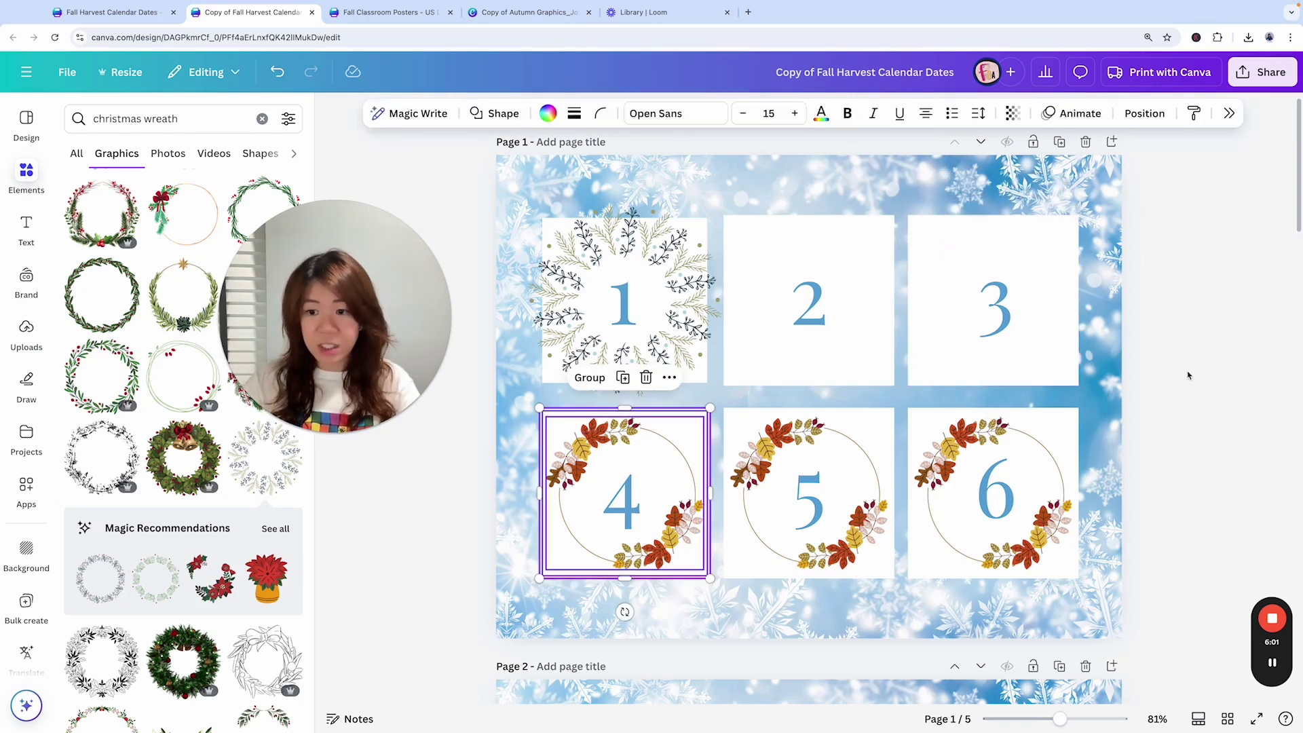
click(1188, 376)
click(577, 448)
key(Delete)
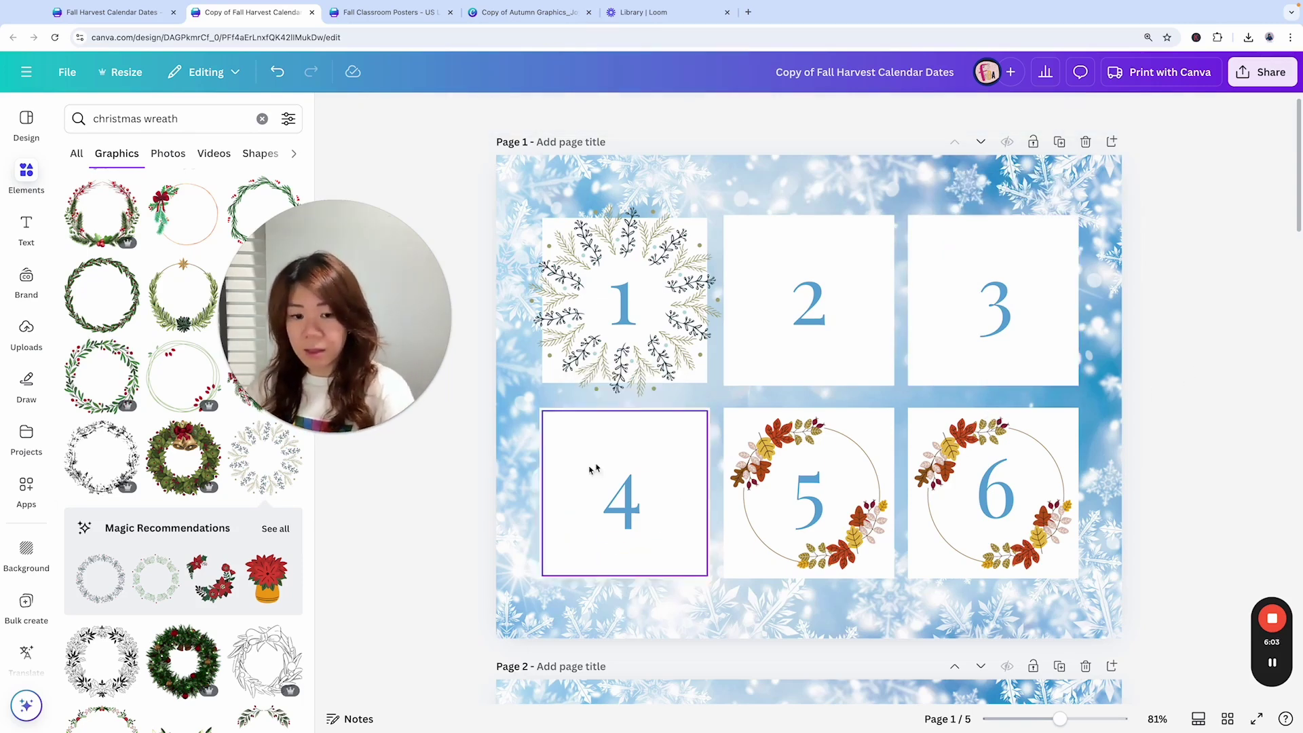
click(794, 443)
key(Delete)
click(954, 433)
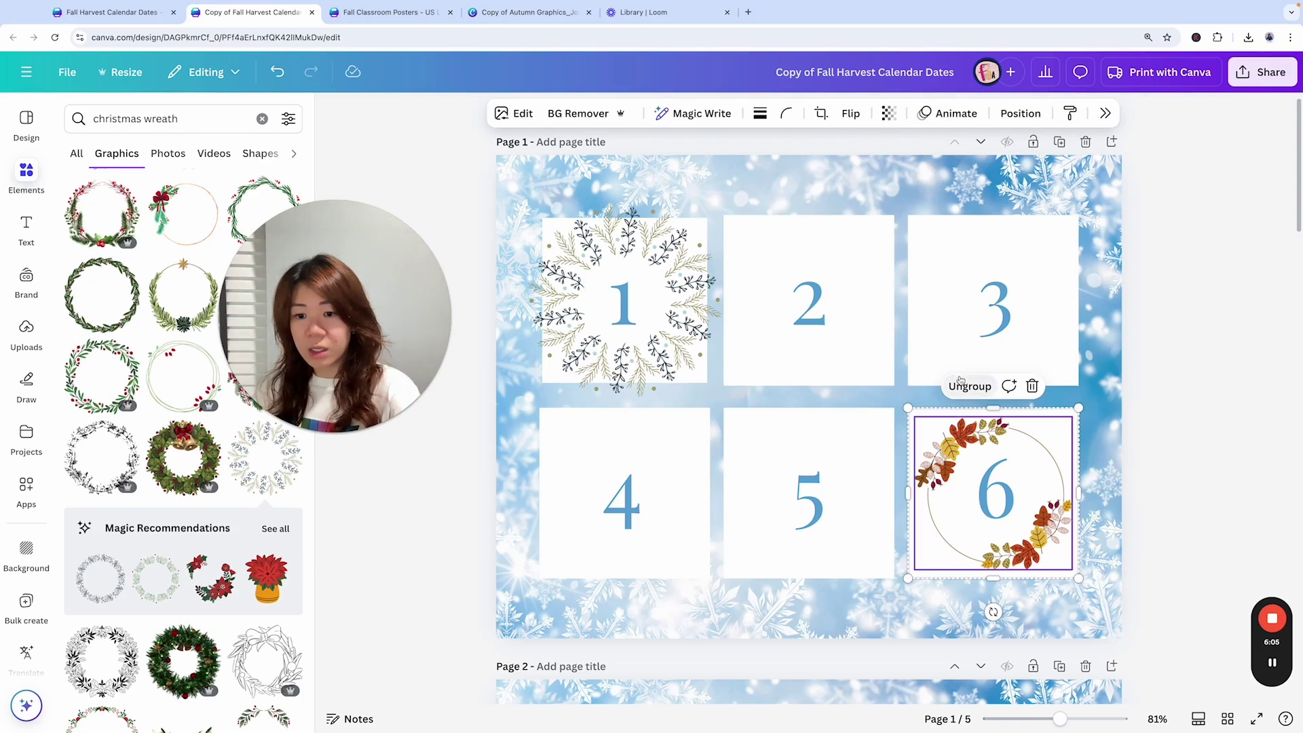
click(947, 378)
key(Escape)
click(975, 445)
key(Delete)
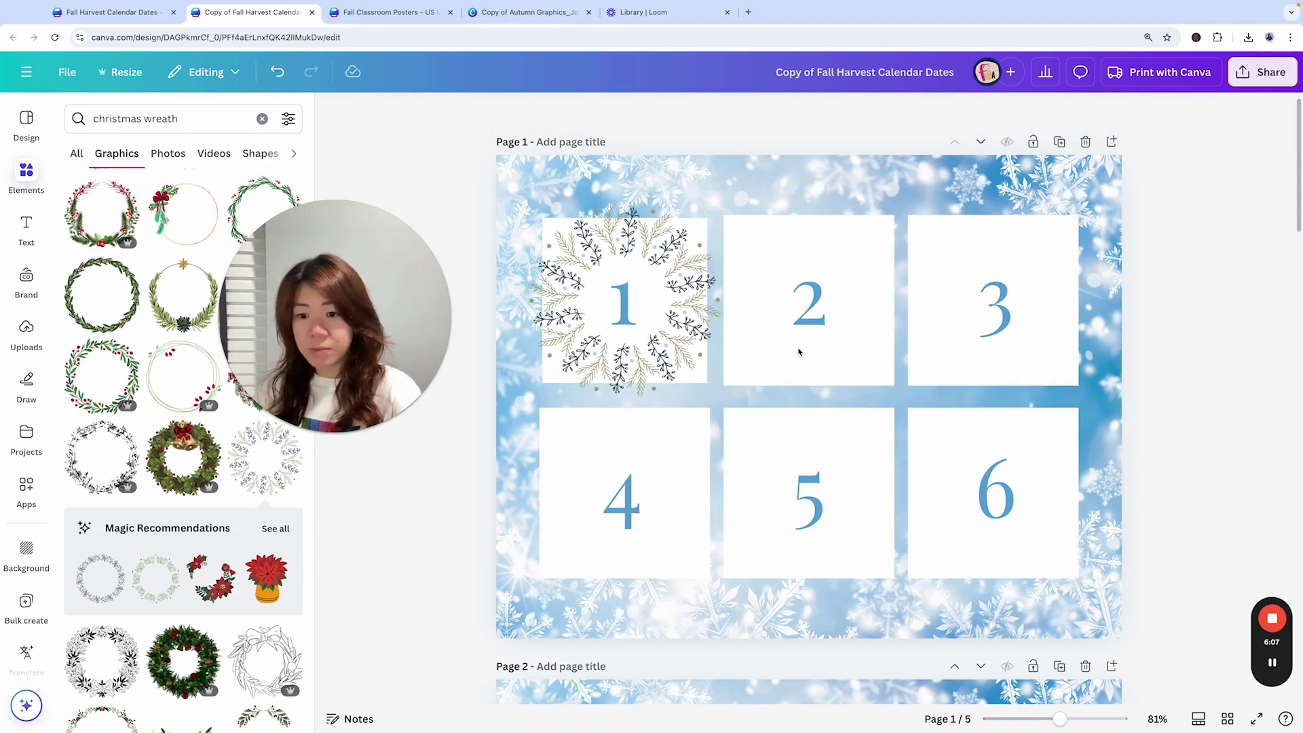
Copy tile 1's winter wreath onto tiles 2–6 and align the copies
click(631, 223)
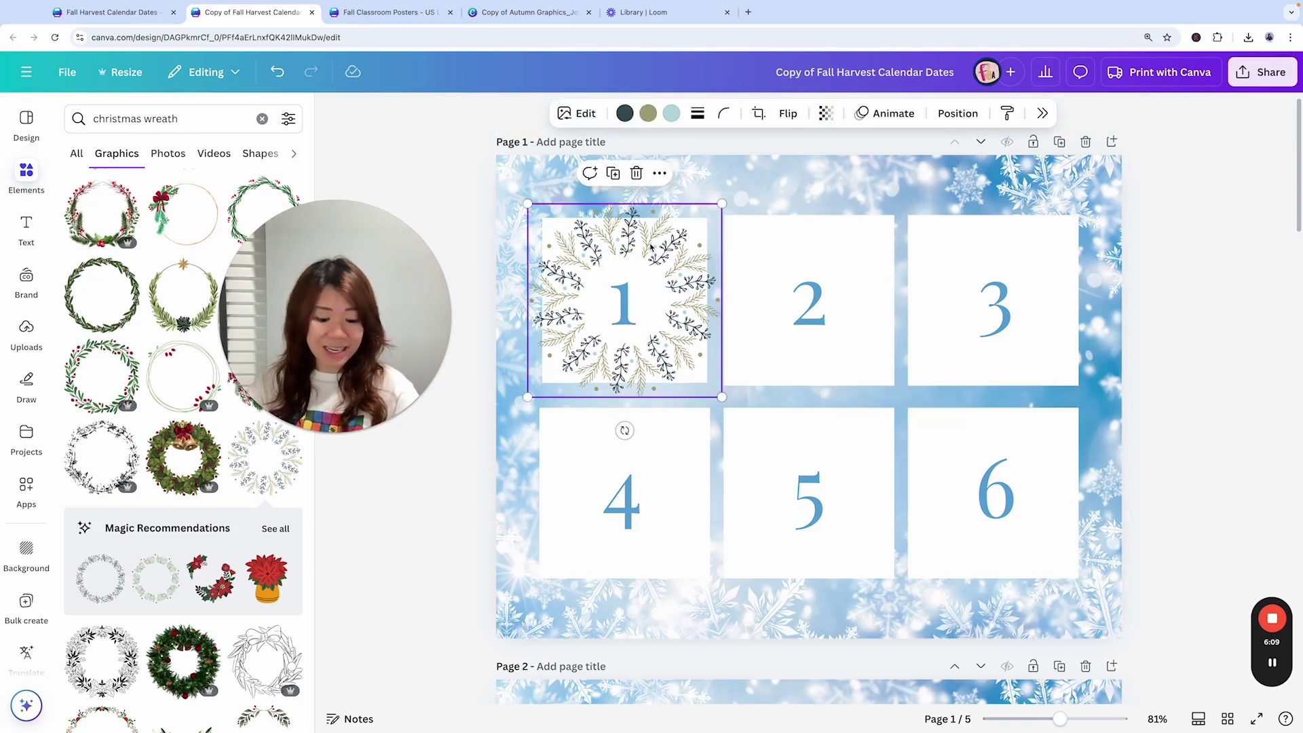
drag(650, 247, 970, 238)
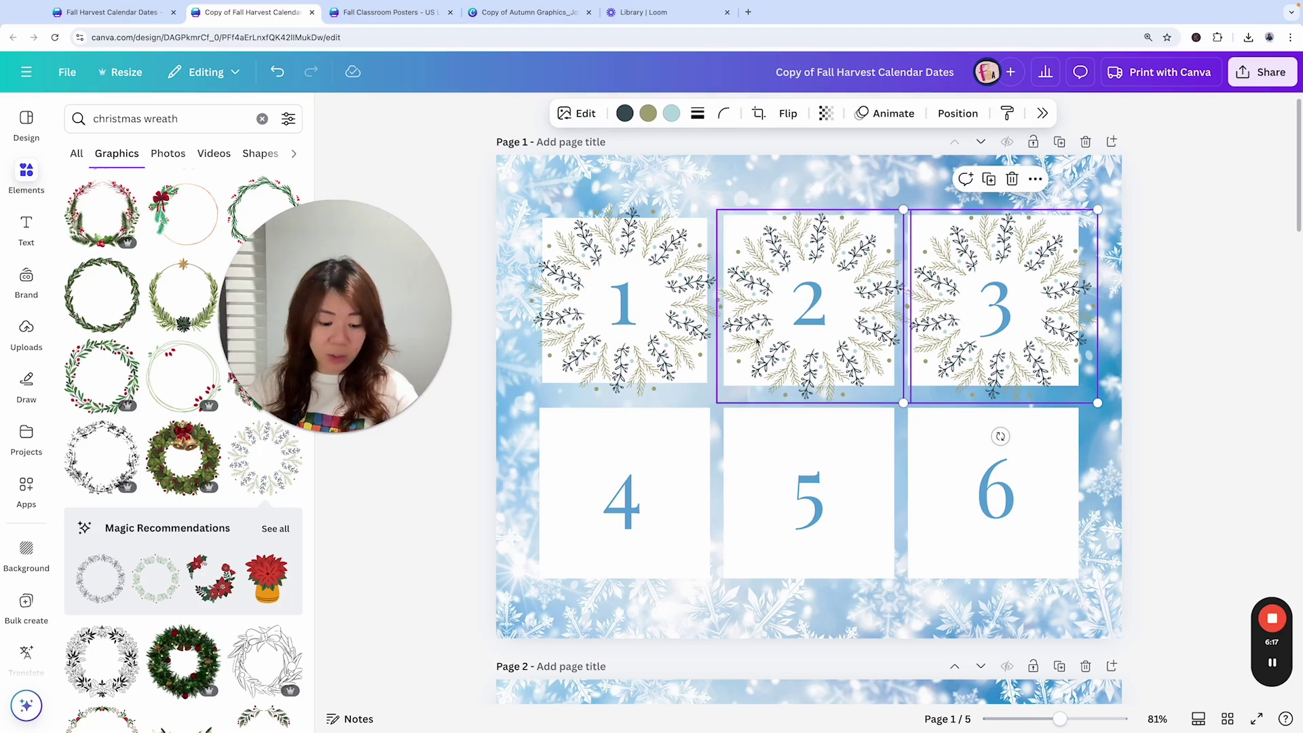
shift+click(756, 253)
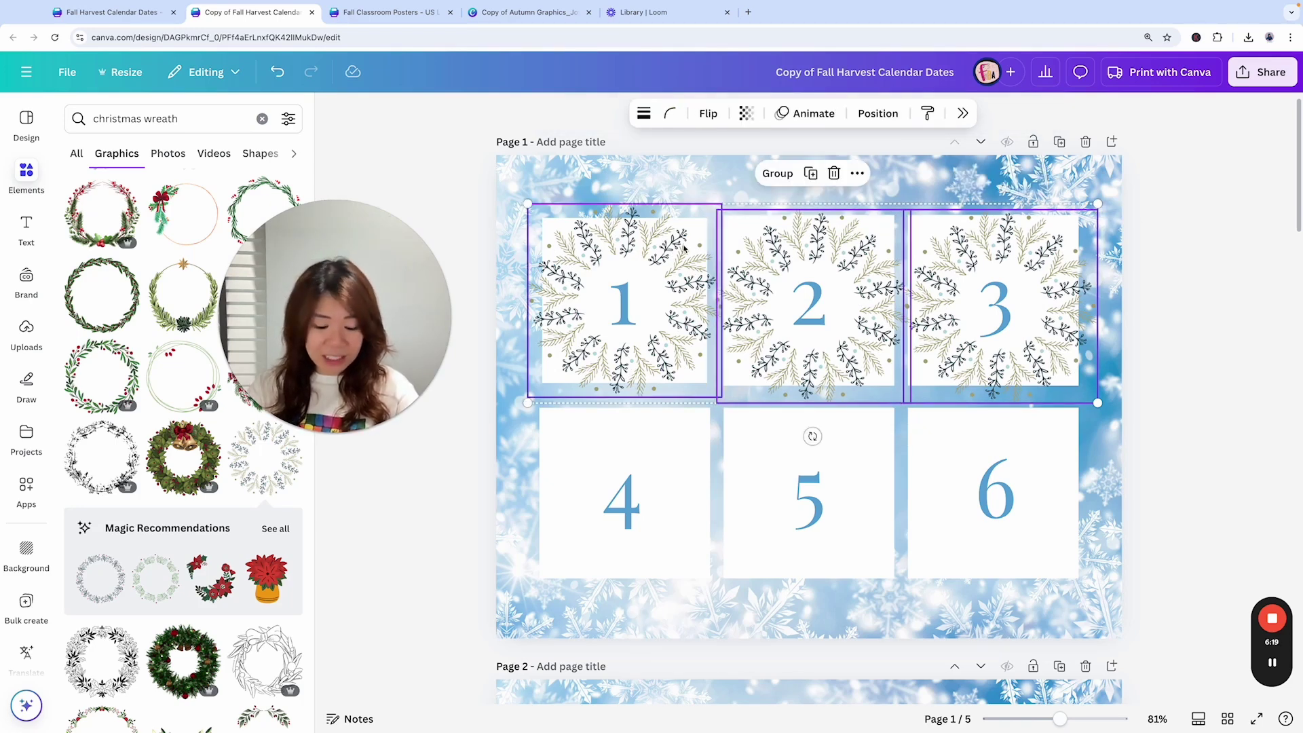
drag(659, 256, 642, 438)
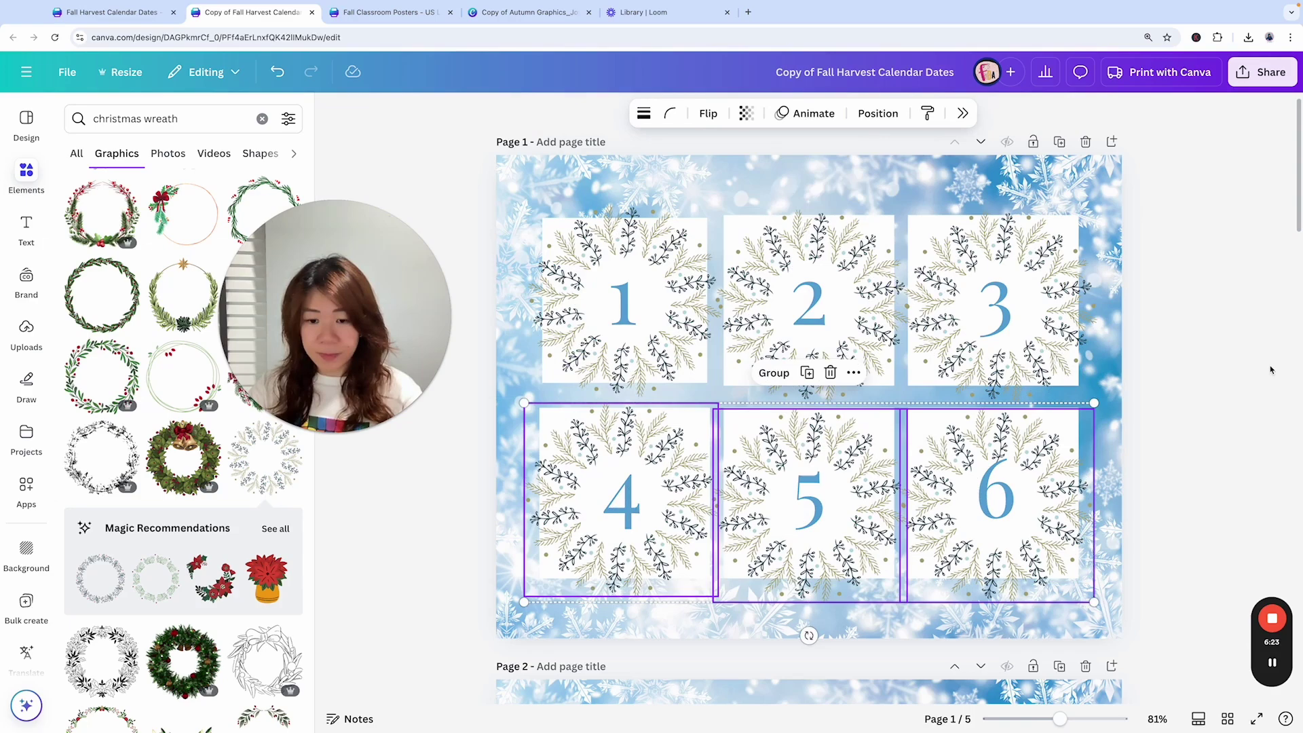
click(816, 439)
drag(816, 438, 812, 429)
drag(994, 435, 994, 432)
click(1236, 401)
scroll(1250, 398, down, 1)
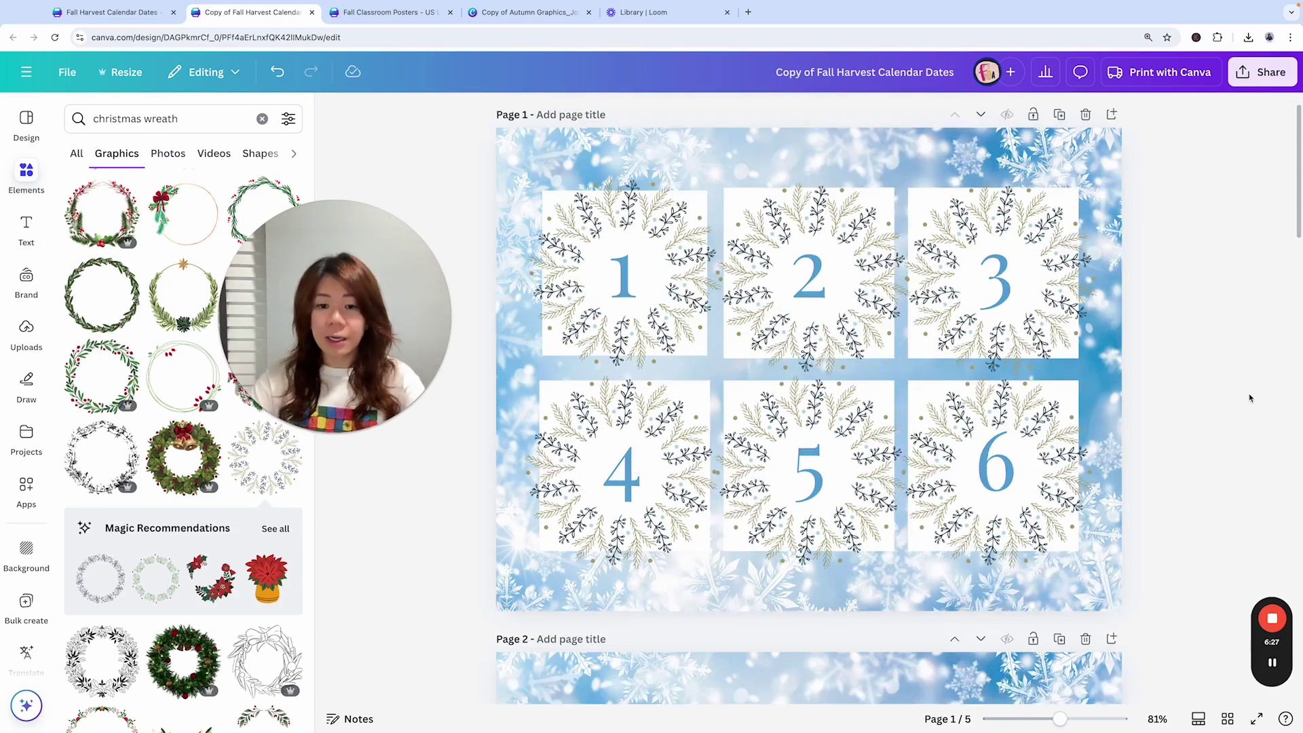
scroll(1251, 398, down, 6)
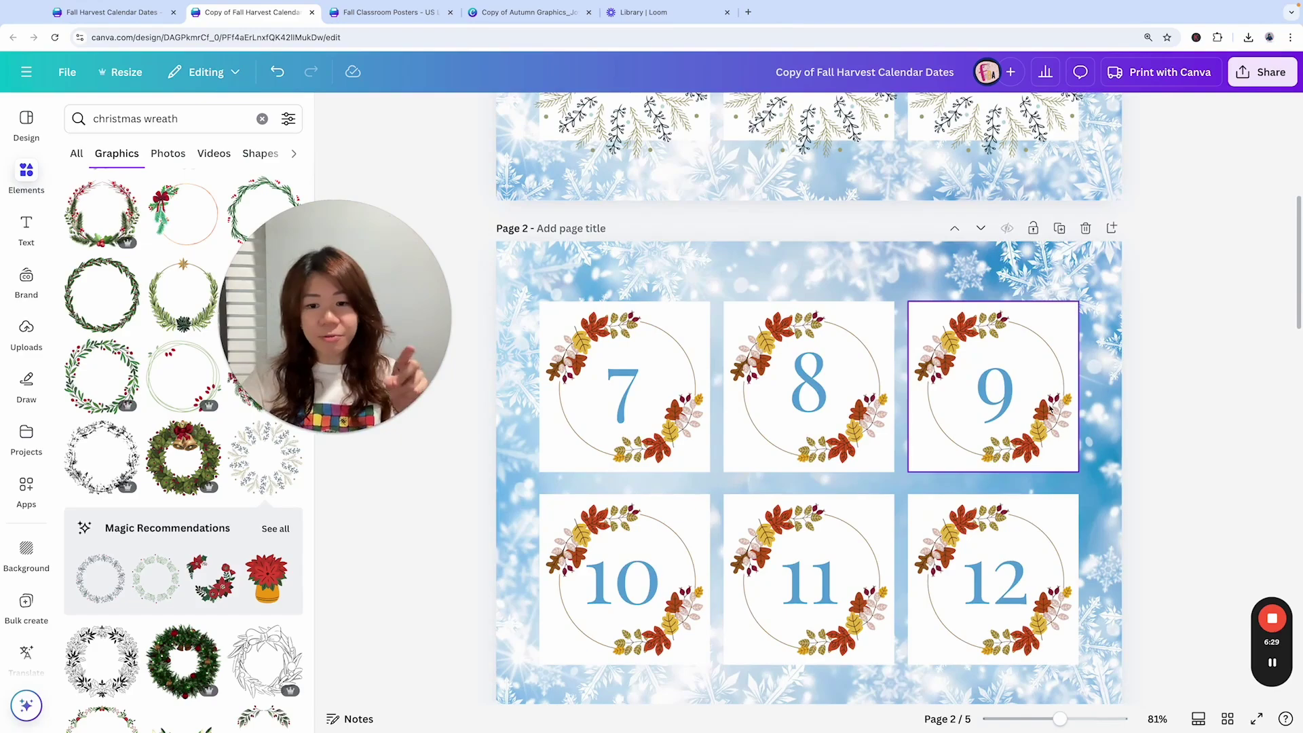
Delete the three autumn pages with days 7–12, 13–18 and 19–24
scroll(1050, 407, up, 3)
click(1085, 310)
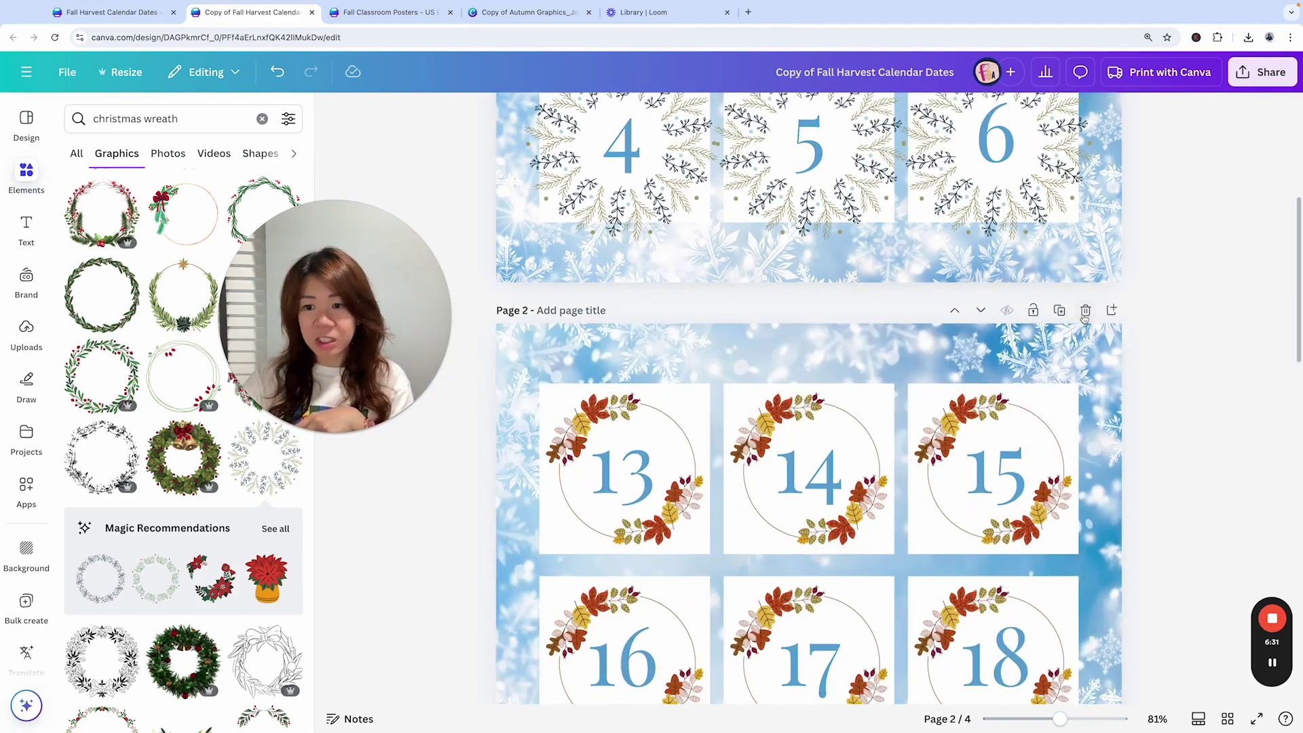
click(1085, 311)
click(1085, 311)
Duplicate the winter page 1 so its copy becomes page 2
scroll(1179, 344, up, 3)
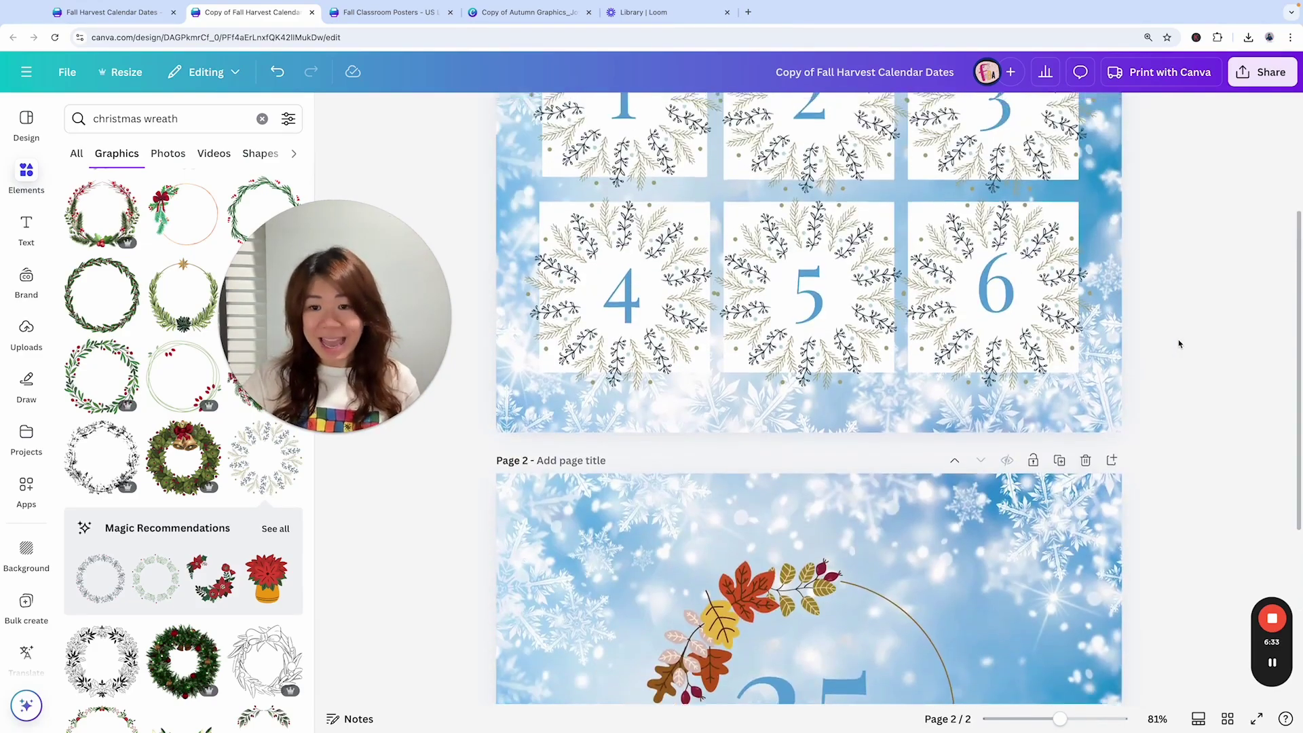
scroll(1178, 344, up, 3)
click(1058, 149)
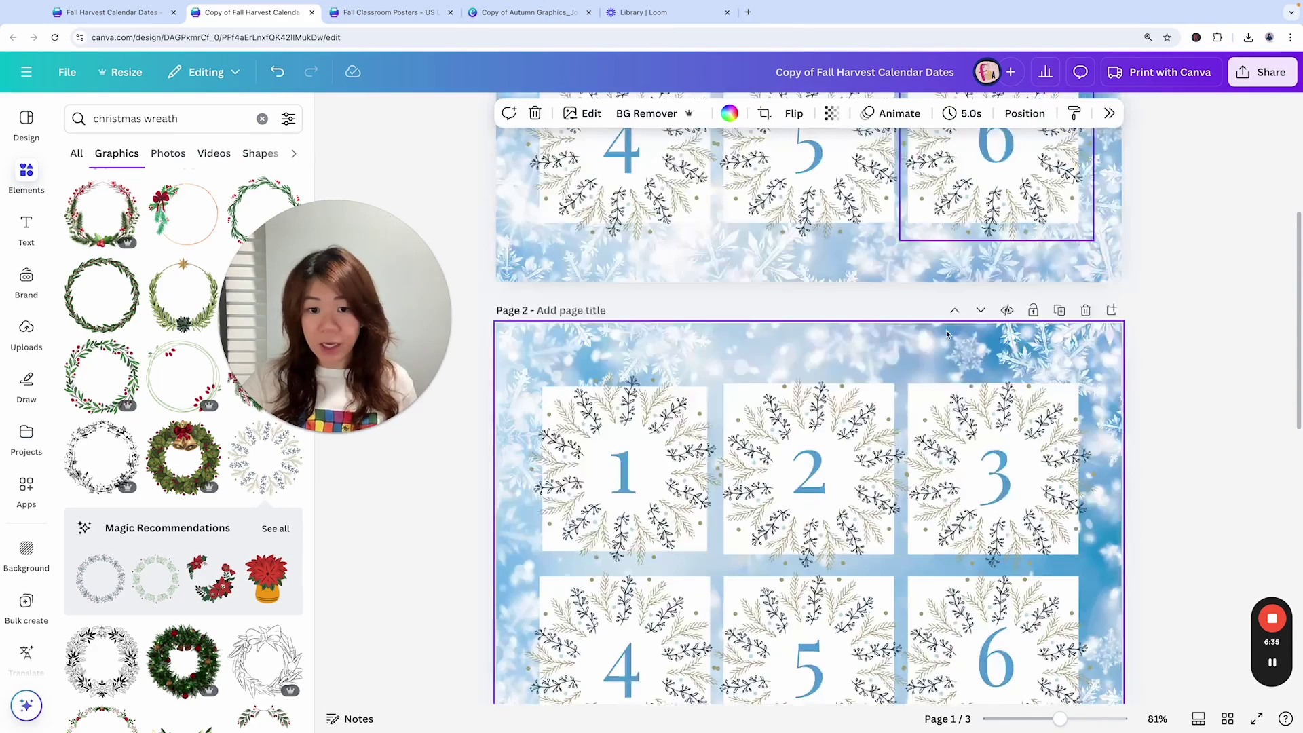
click(623, 303)
Change the first tile's number to 7 on the duplicated page
double_click(624, 304)
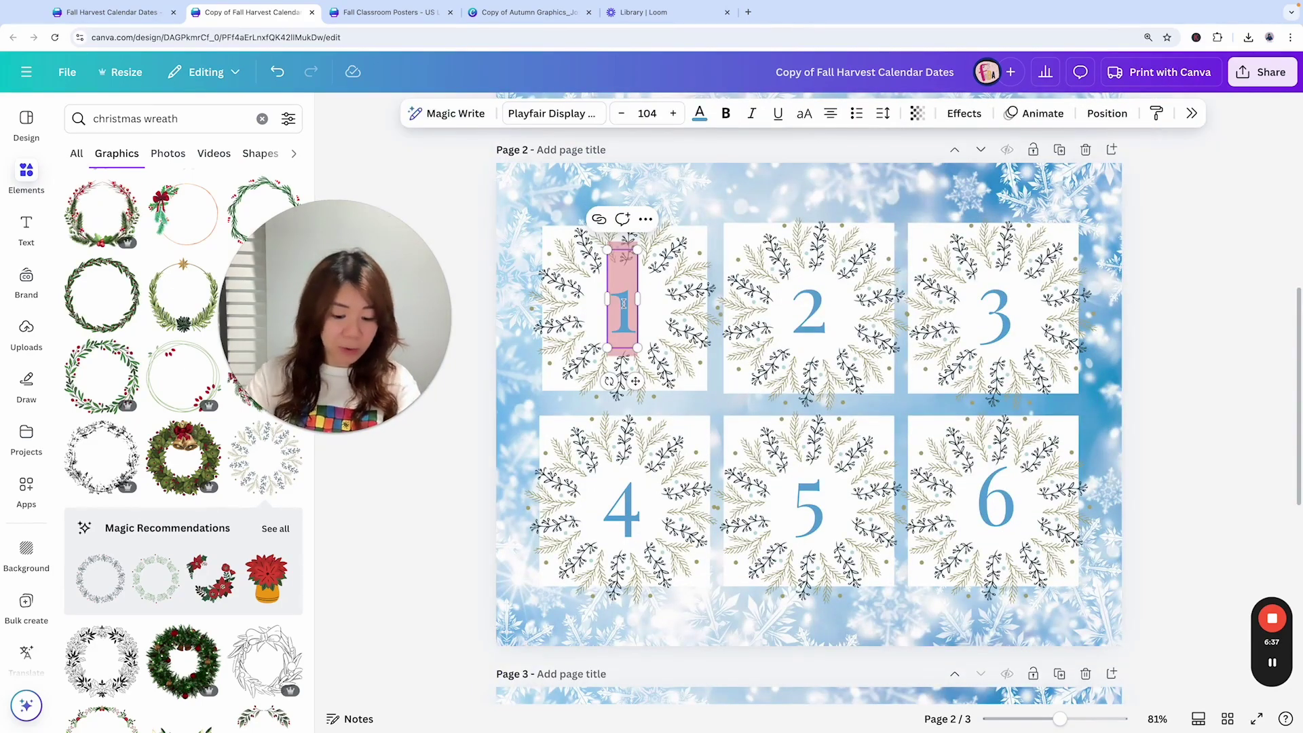
text(7)
click(810, 317)
double_click(811, 318)
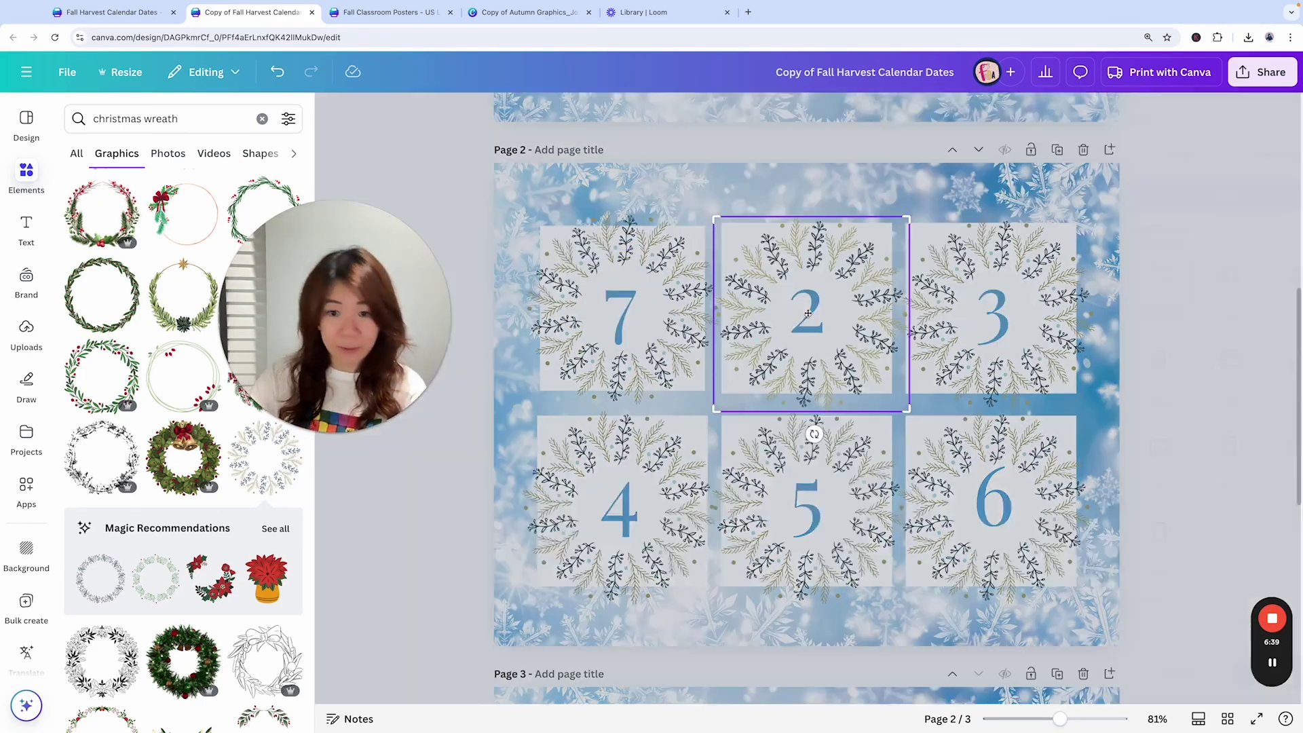
scroll(757, 334, down, 1)
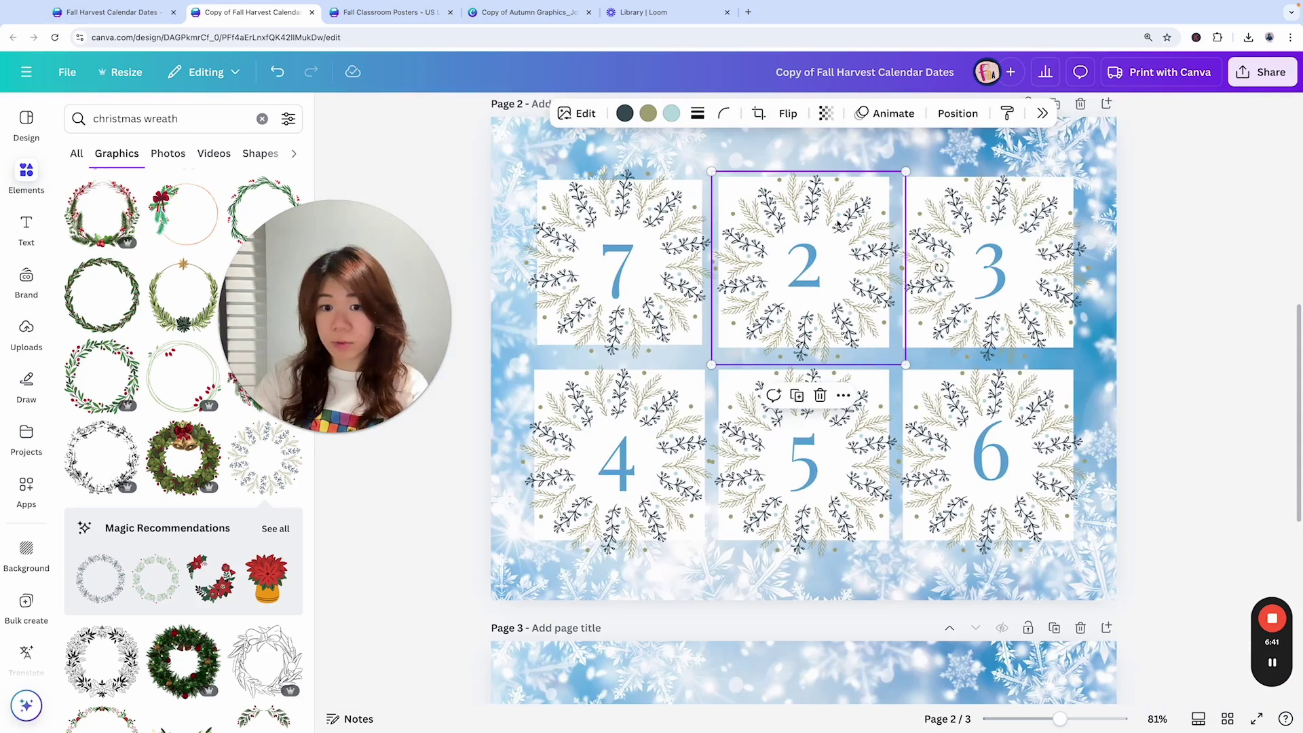
key(Return)
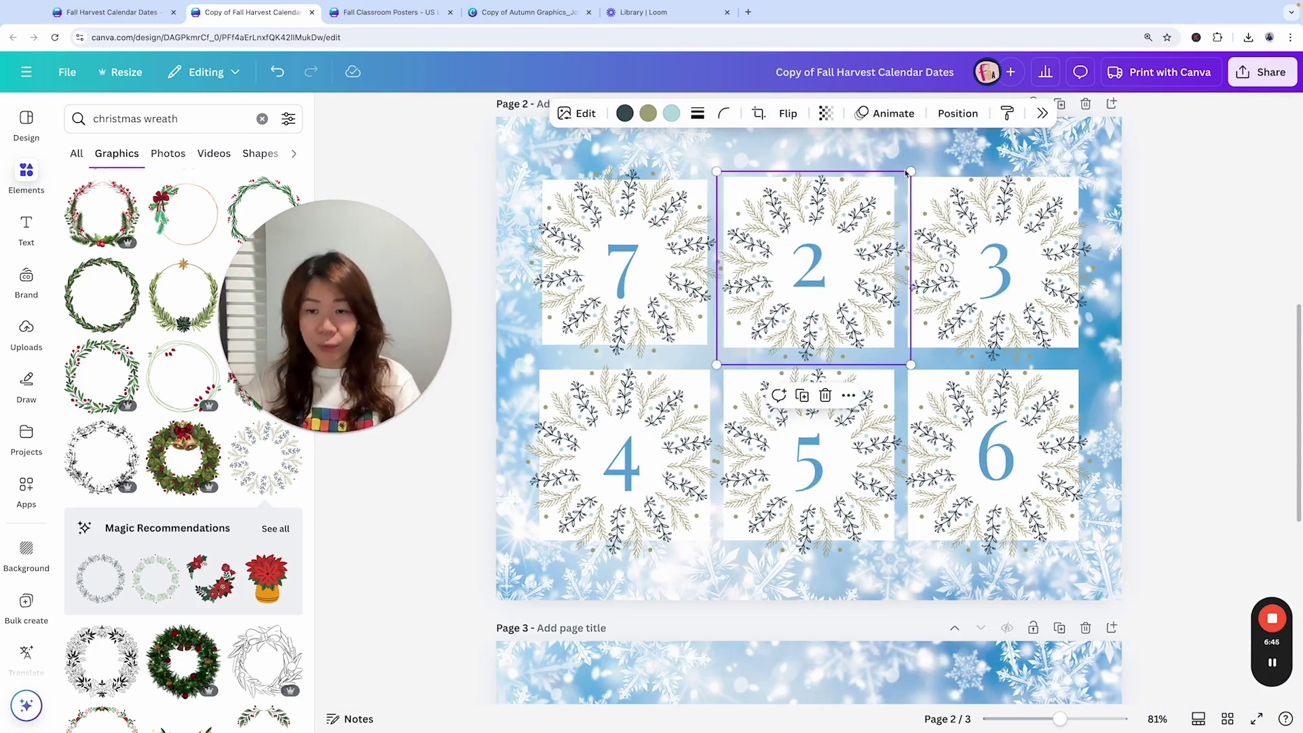
scroll(878, 147, up, 1)
click(812, 301)
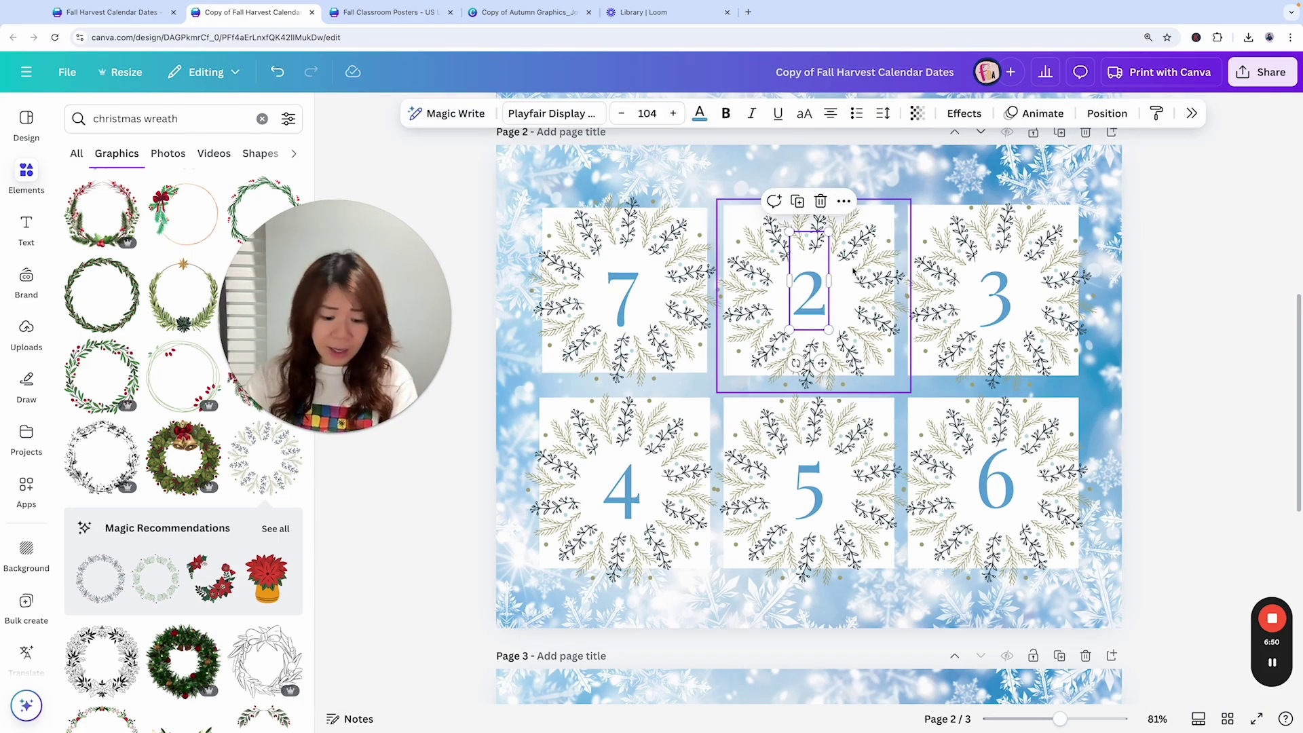
double_click(806, 292)
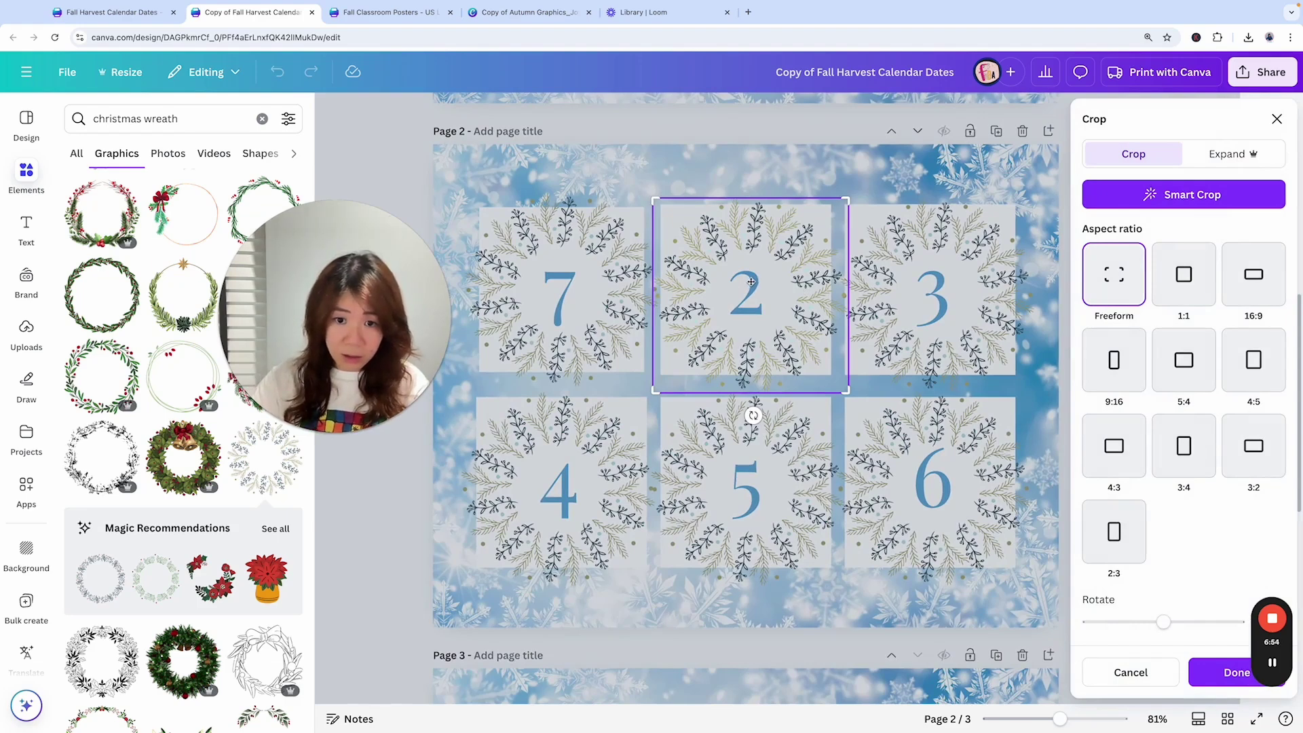
drag(751, 281, 748, 281)
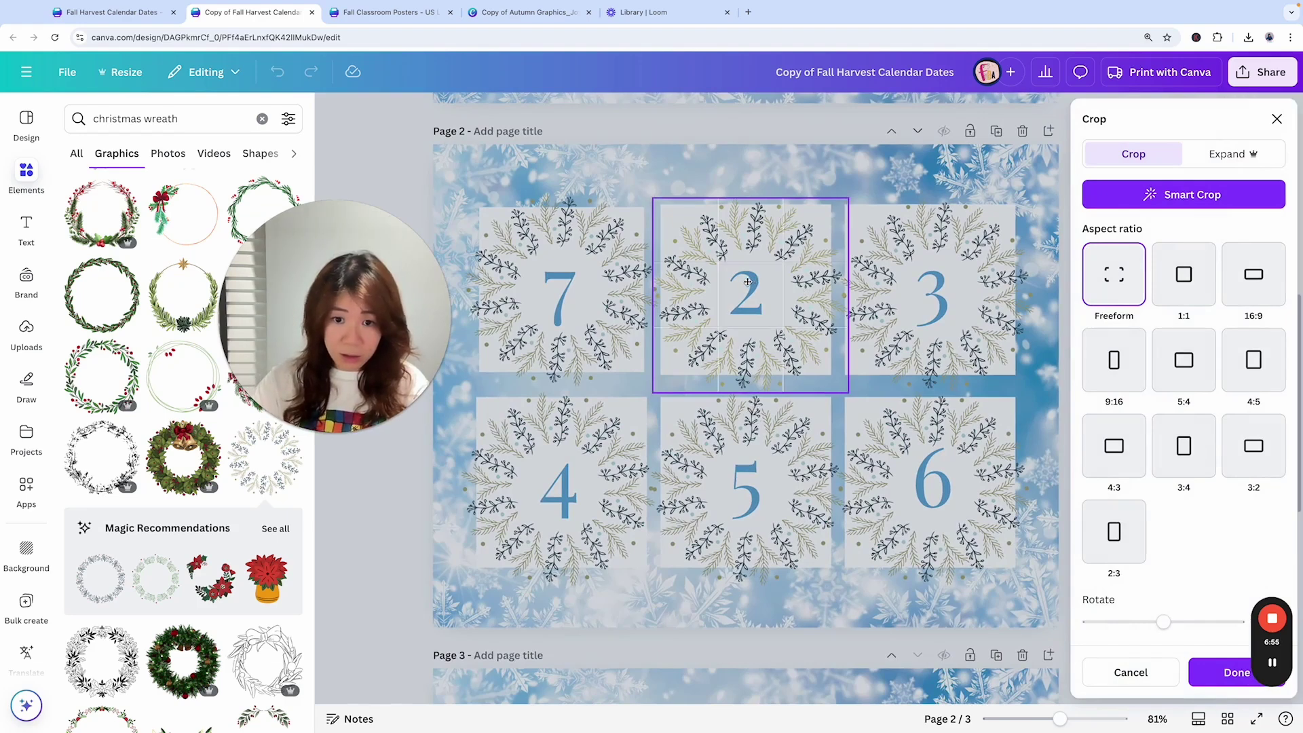
click(1278, 119)
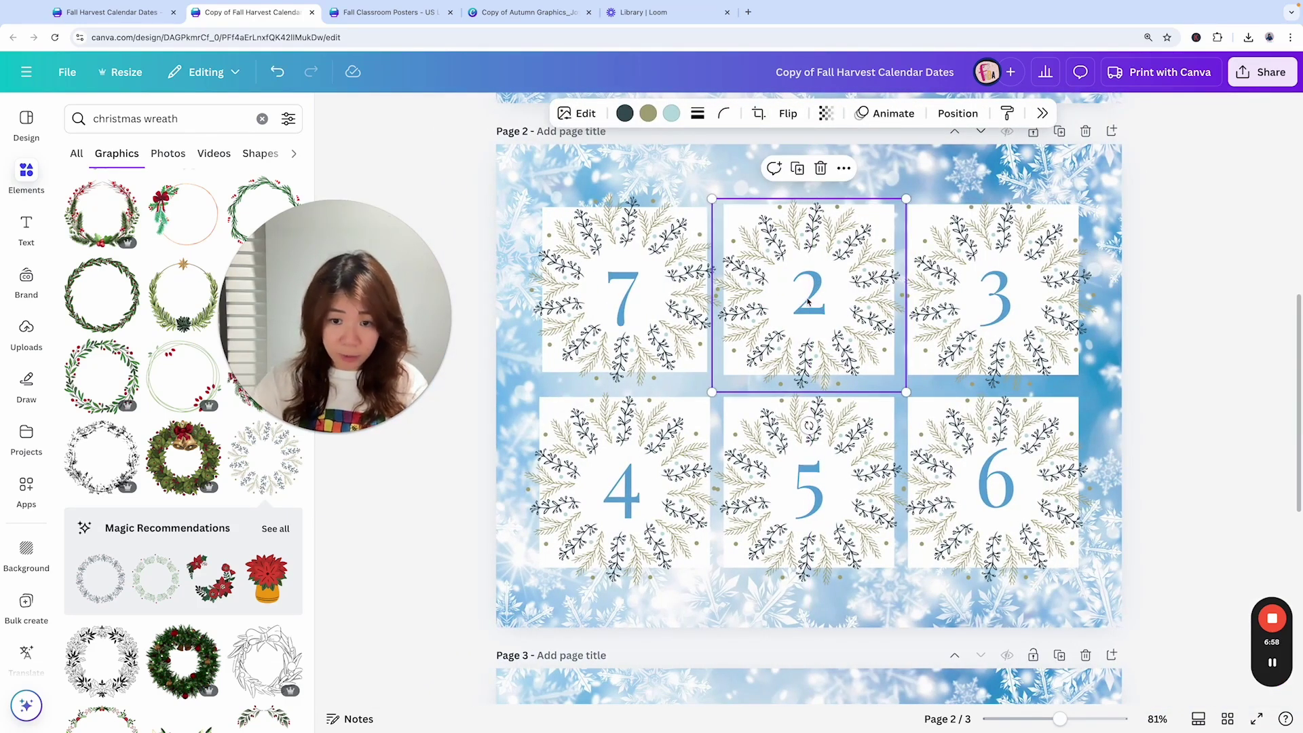
Bring tile 2's number in front of its wreath and change it from 2 to 8
click(811, 298)
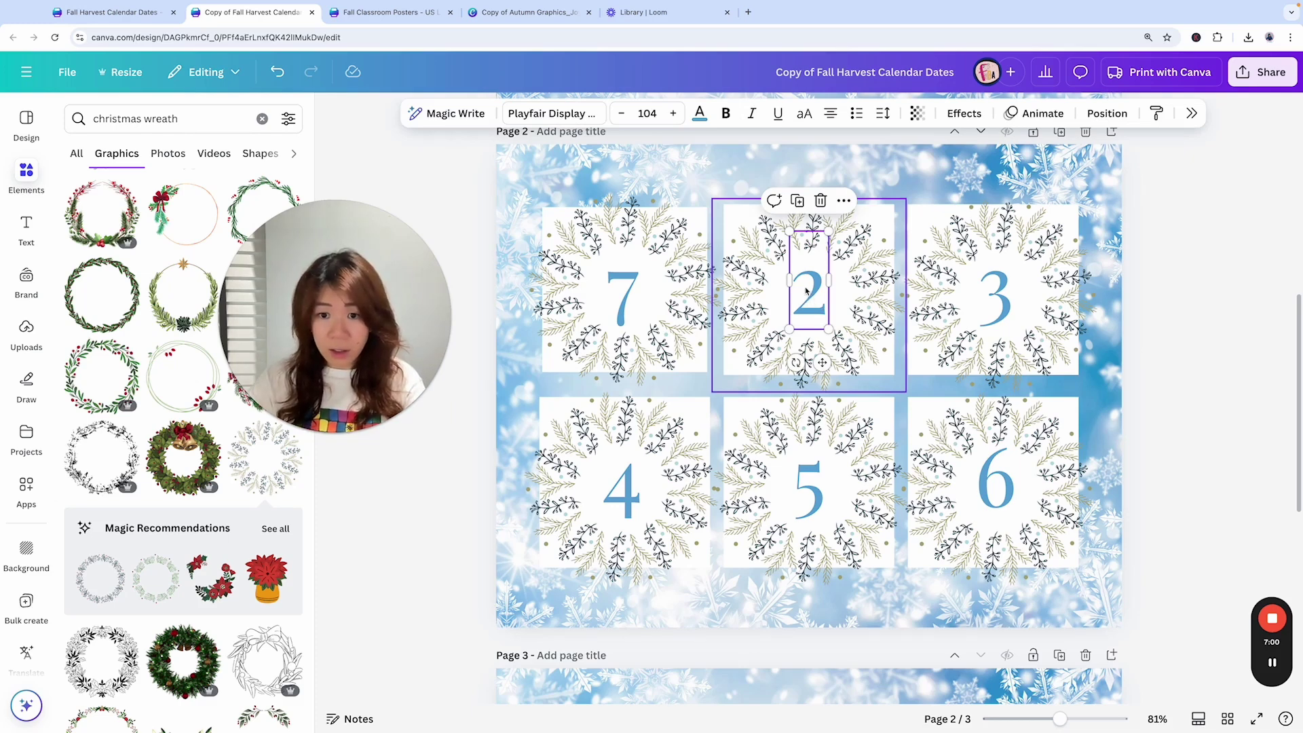
double_click(790, 219)
key(Escape)
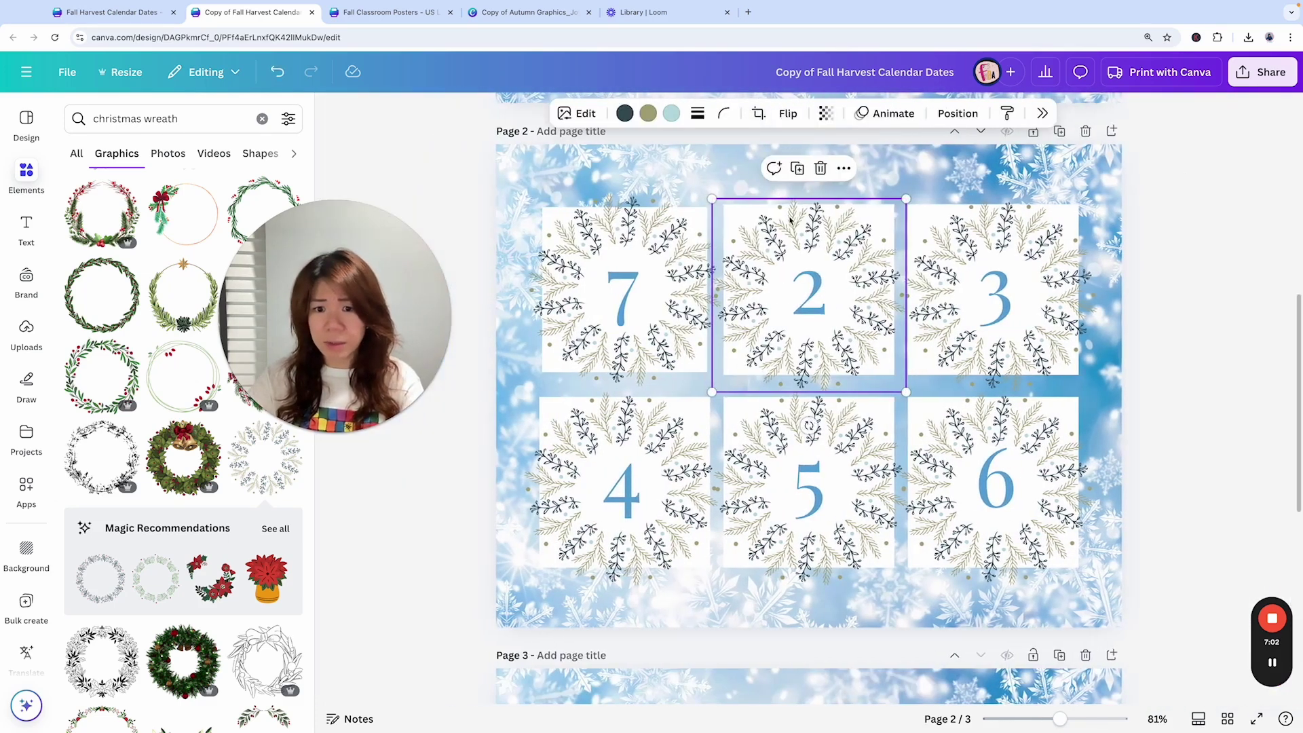
click(807, 293)
drag(807, 293, 809, 293)
click(808, 293)
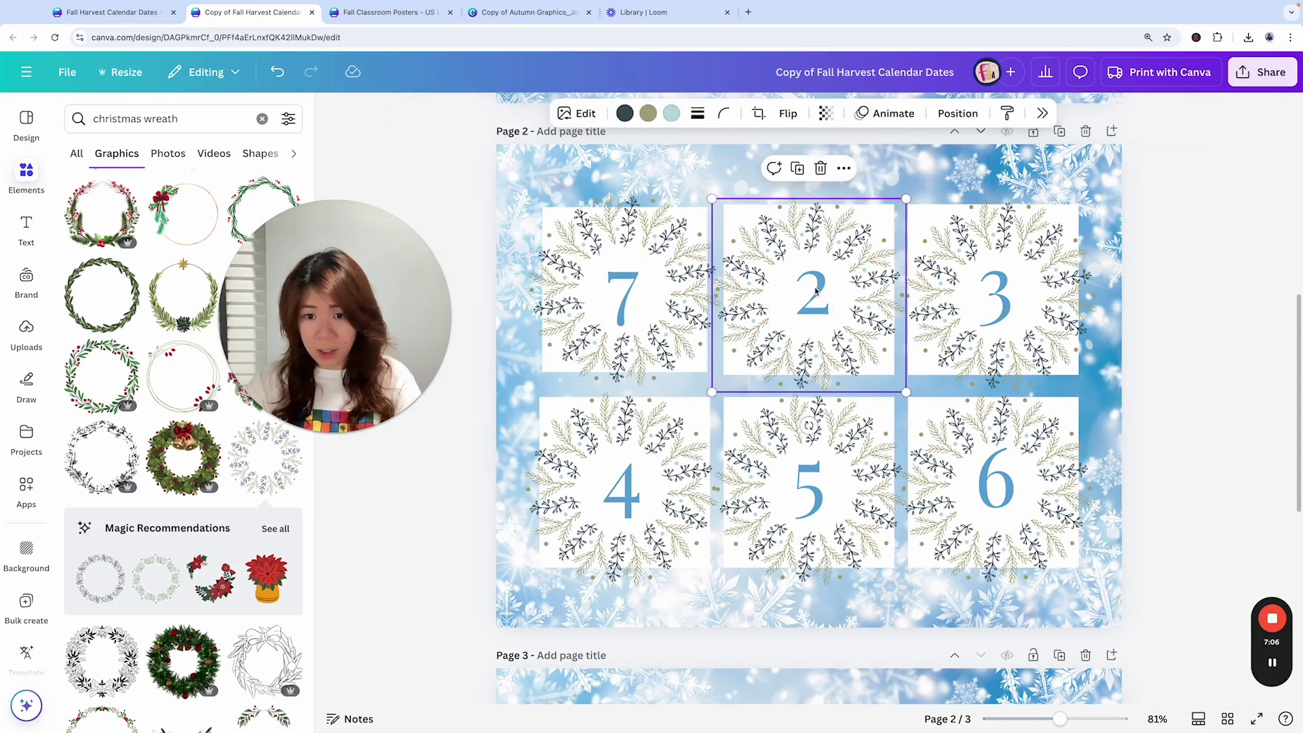
click(811, 293)
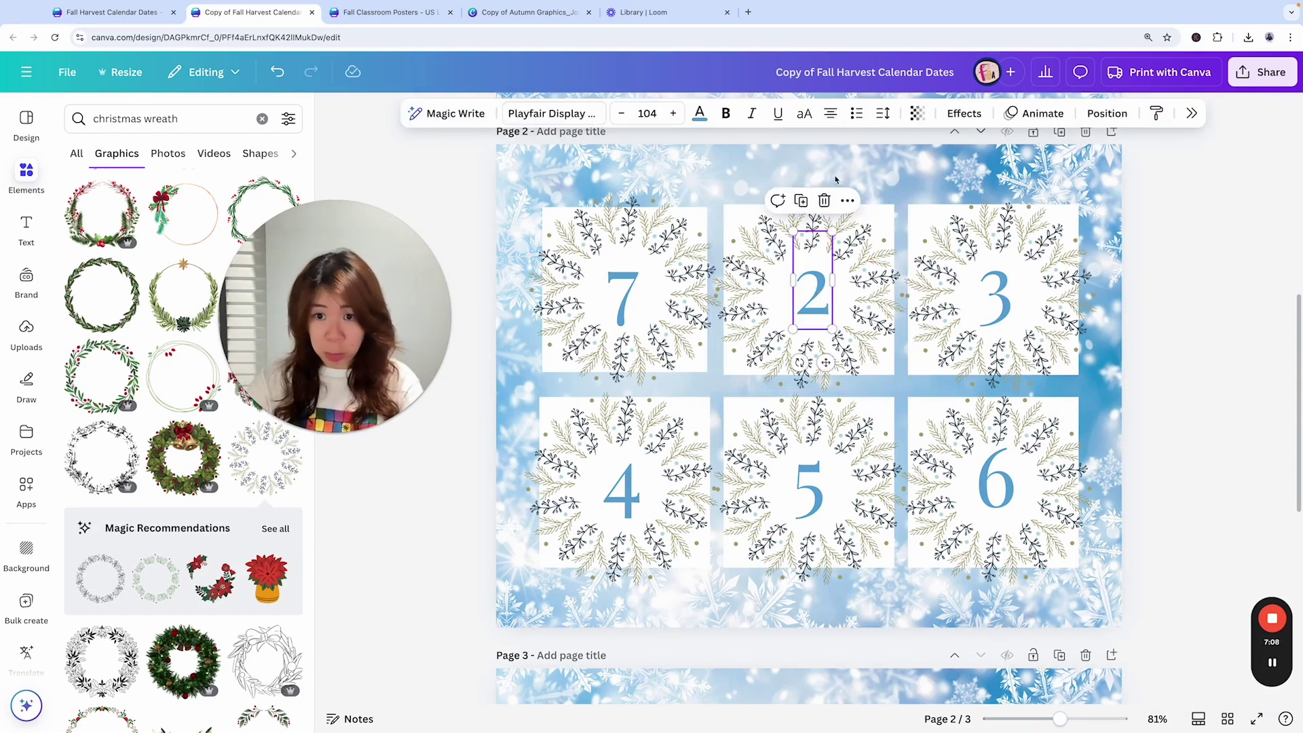
click(1106, 113)
click(1130, 230)
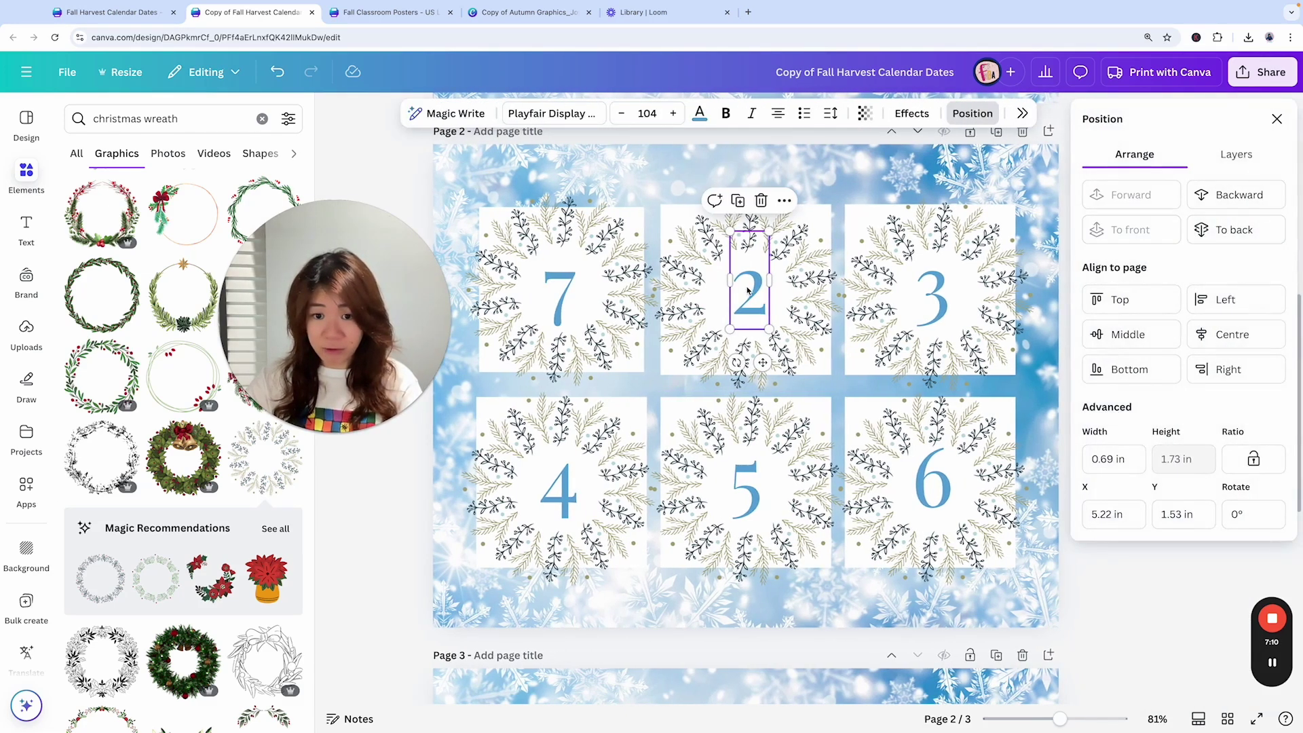
click(750, 288)
key(BackSpace)
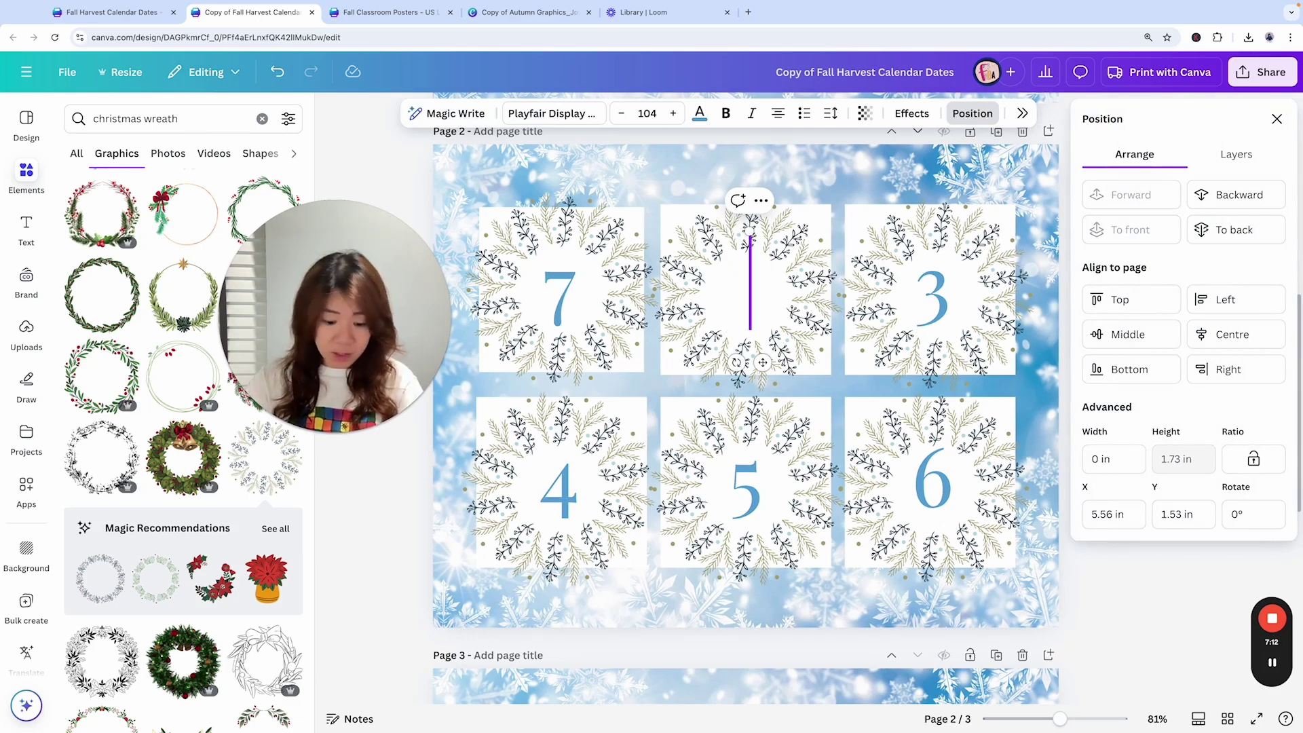
text(8)
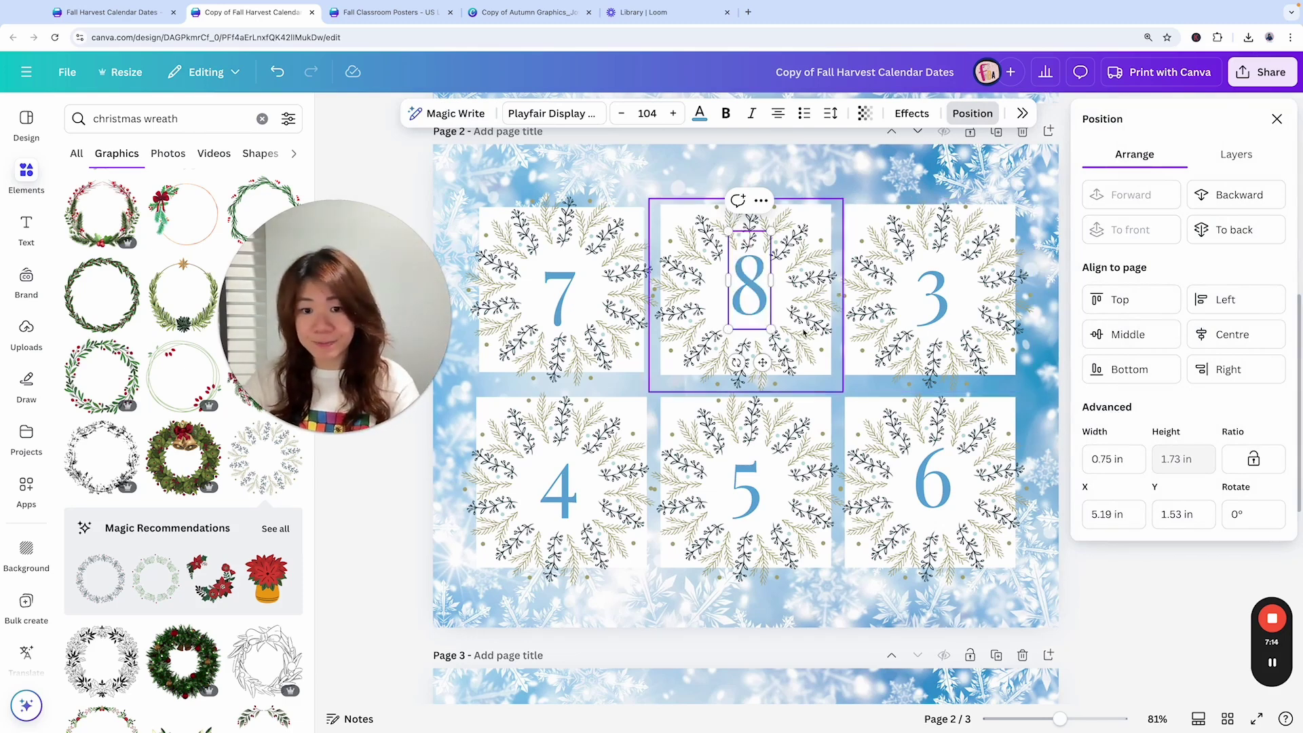
key(Escape)
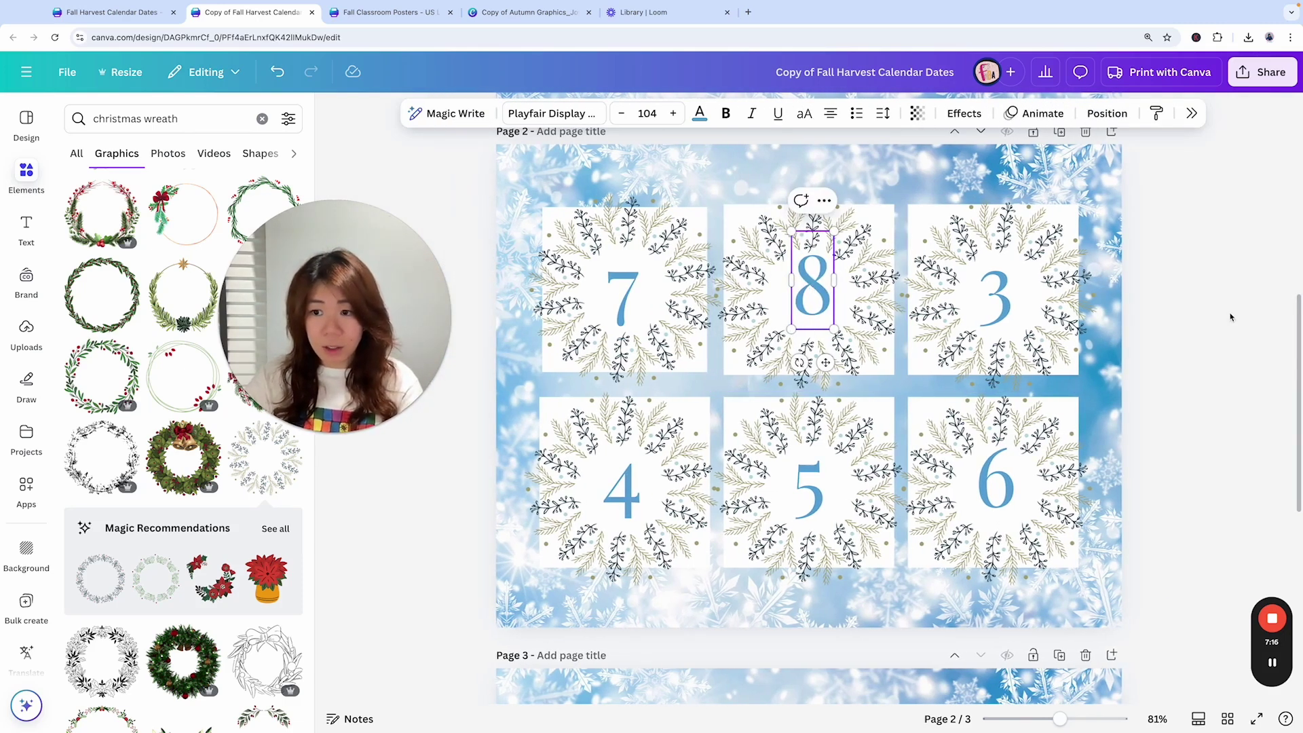
Replace tile 3's number 3 with a copy of the 8 retyped as 9
click(986, 293)
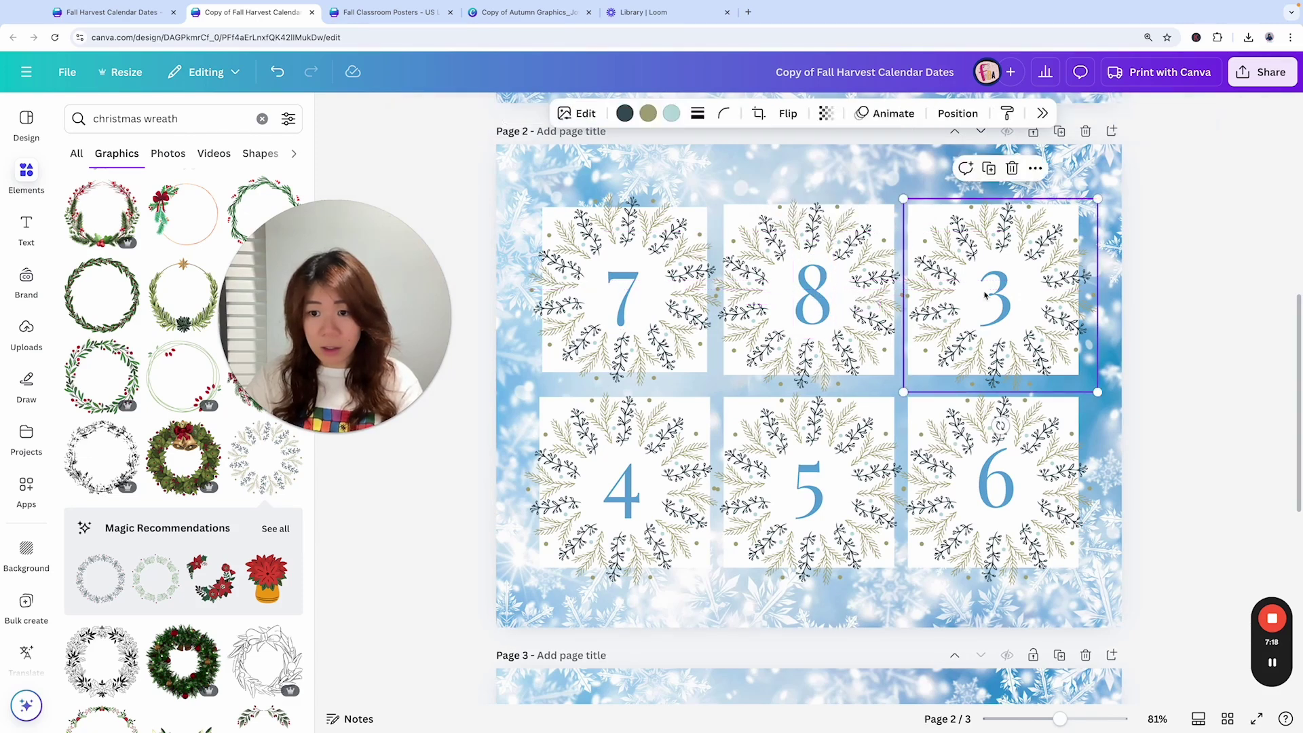
click(824, 284)
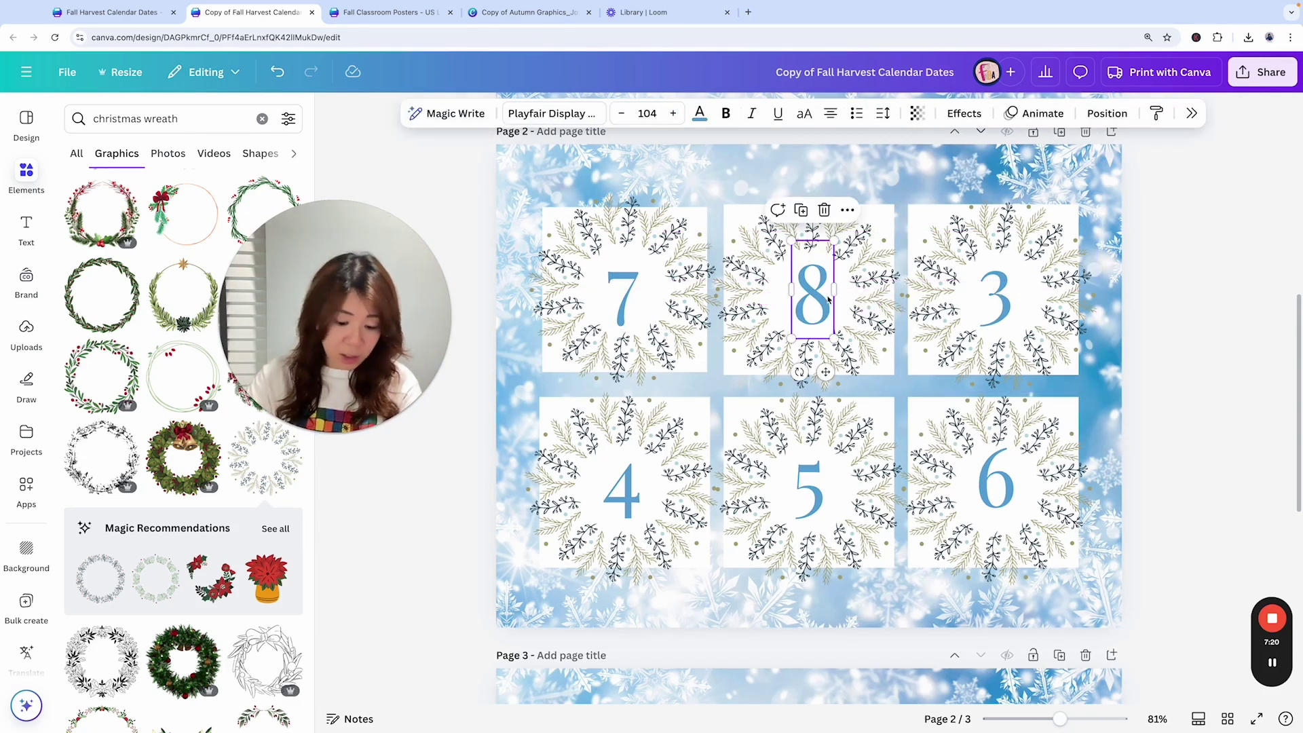
click(997, 296)
click(999, 296)
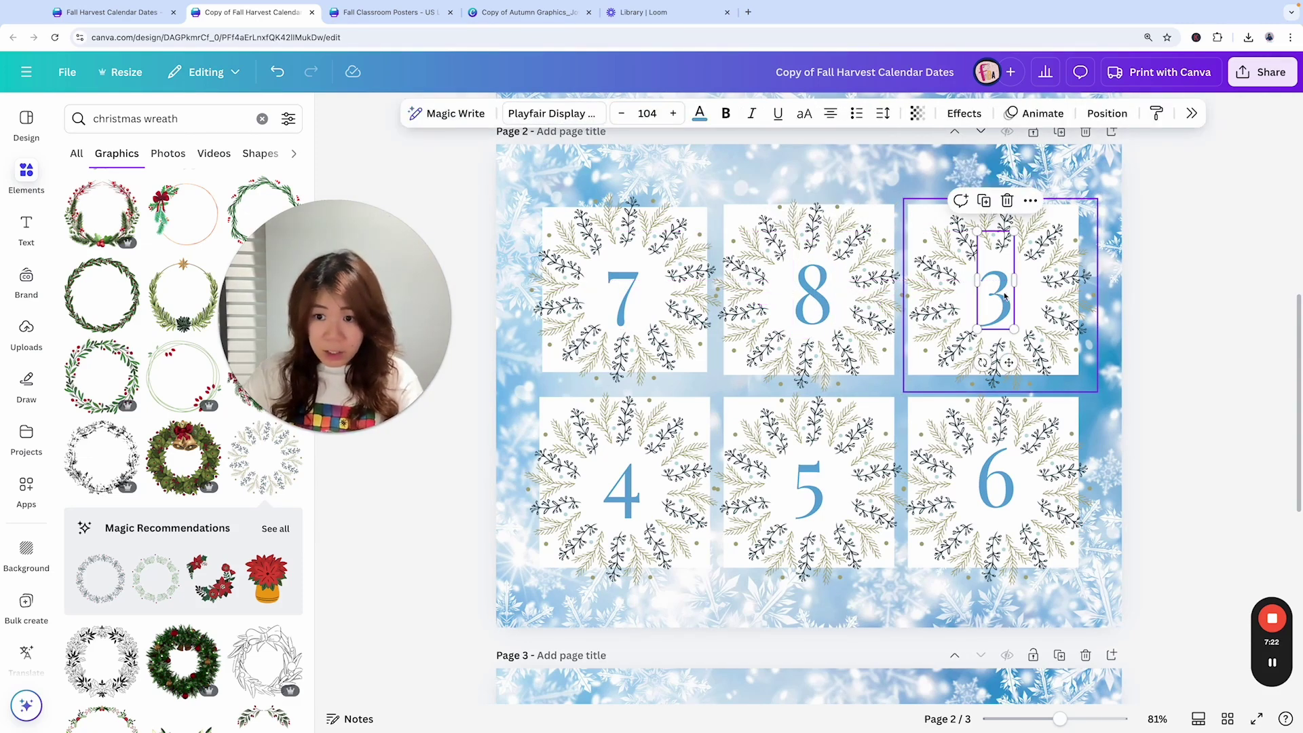
key(Delete)
click(813, 299)
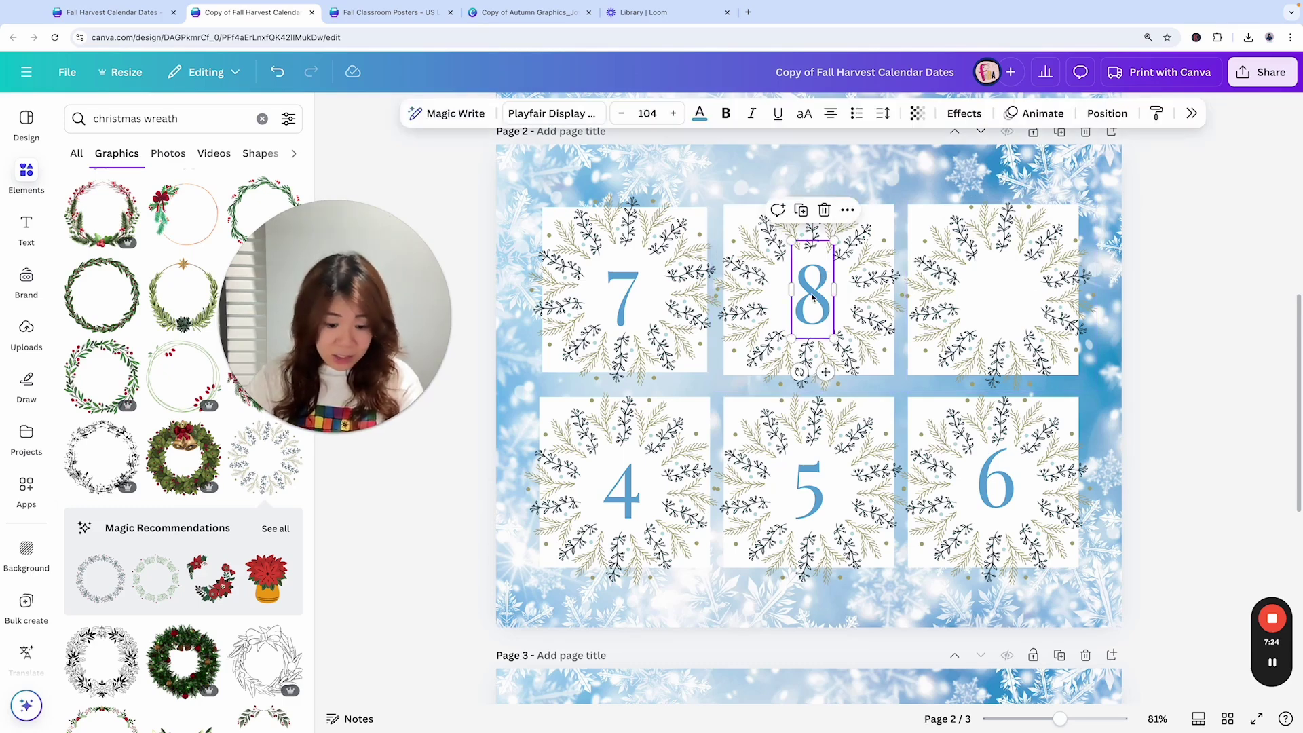
drag(812, 298, 1006, 297)
text(9)
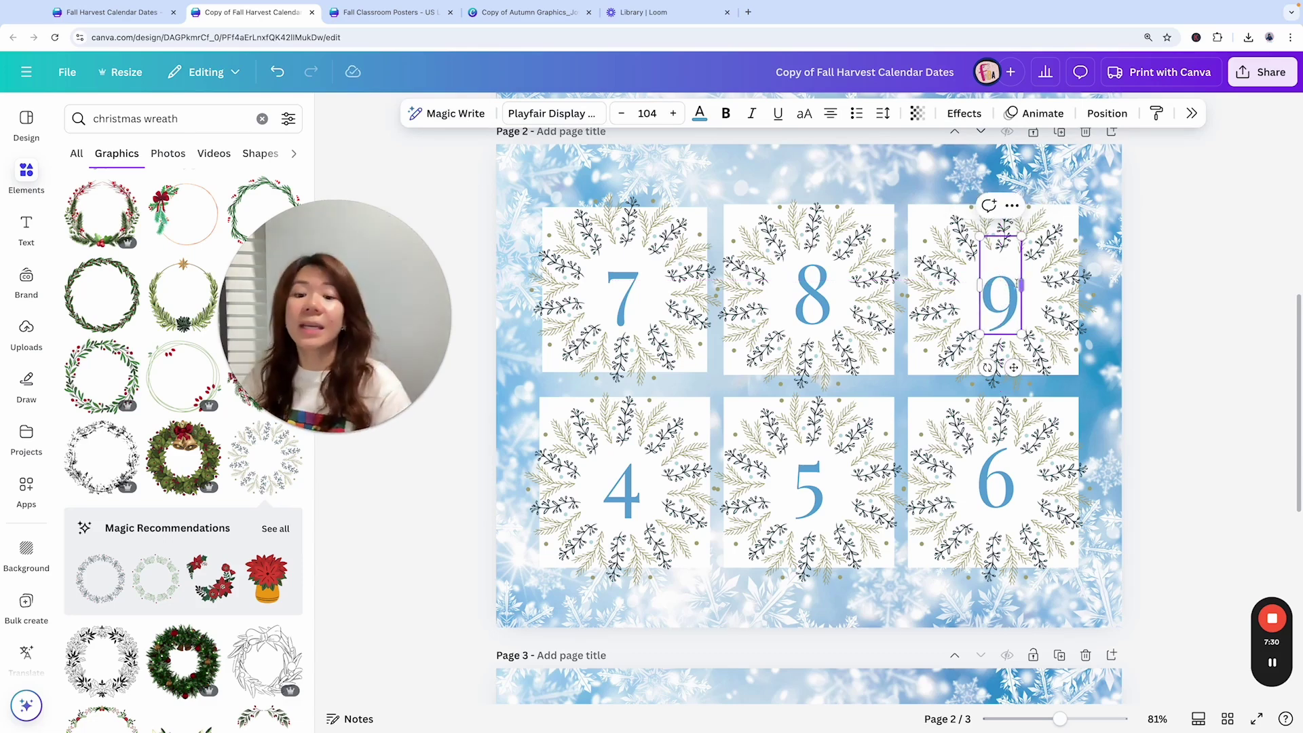
click(1161, 267)
Select the 7, 8 and 9 and evenly space them with Position > Tidy up
click(1000, 291)
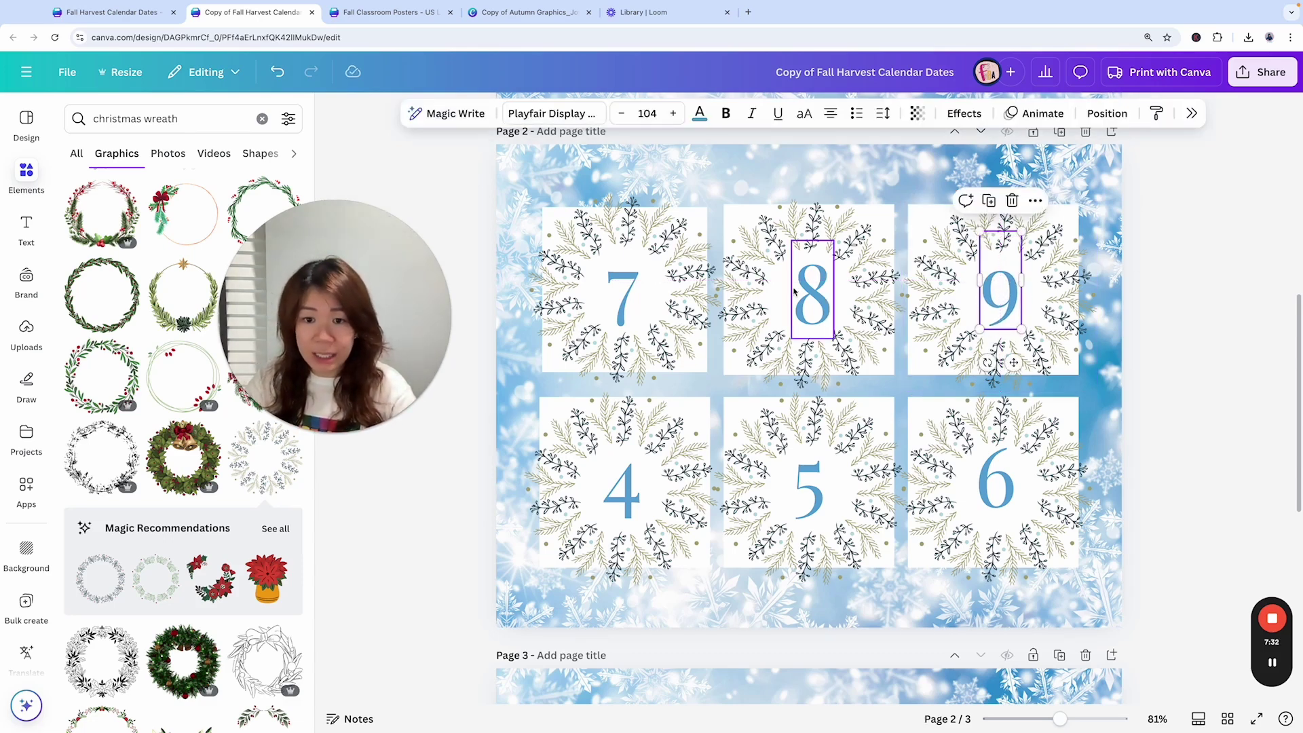
shift+click(823, 297)
shift+click(625, 294)
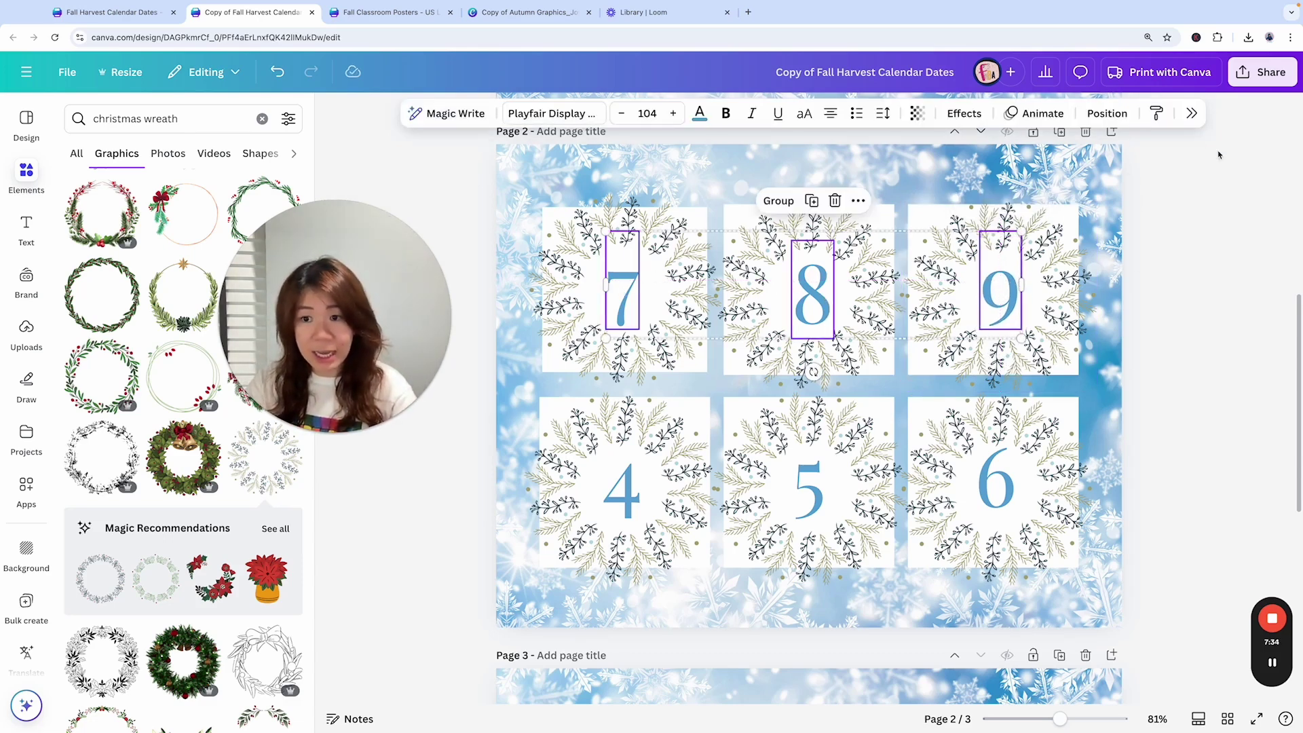
click(1106, 113)
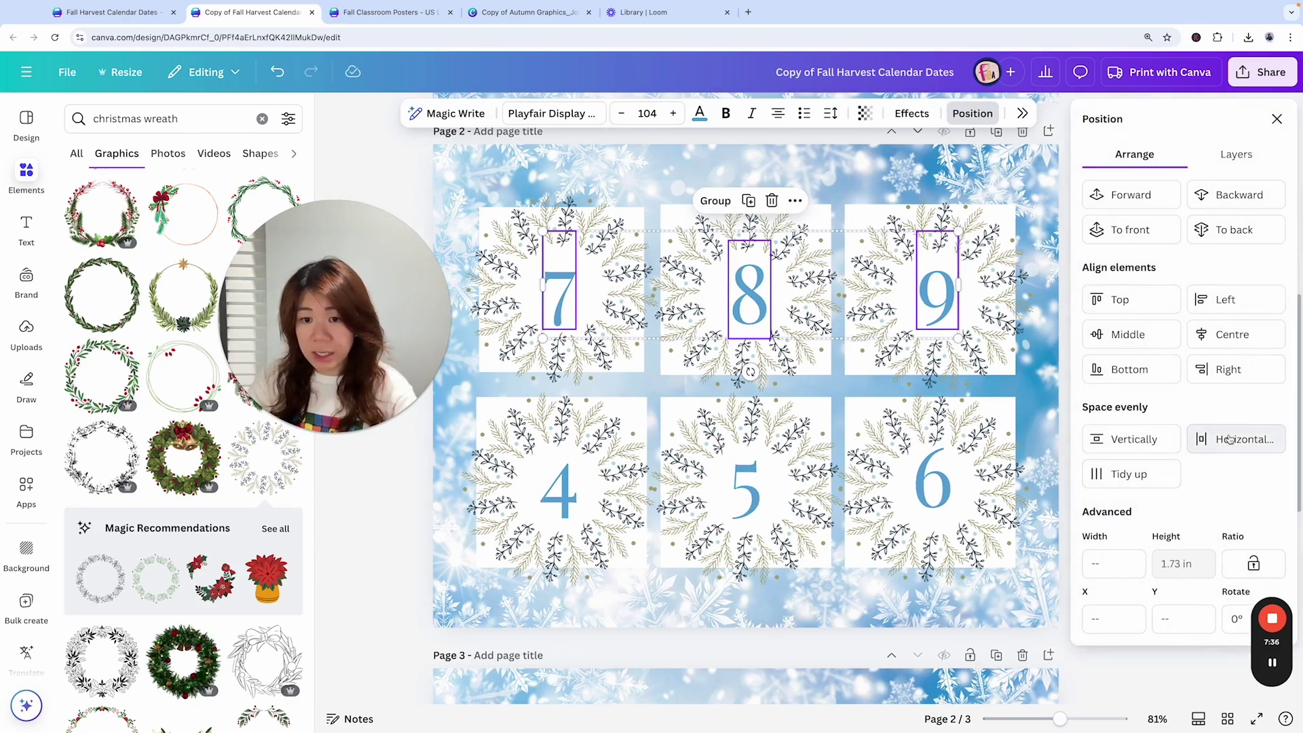
click(1146, 474)
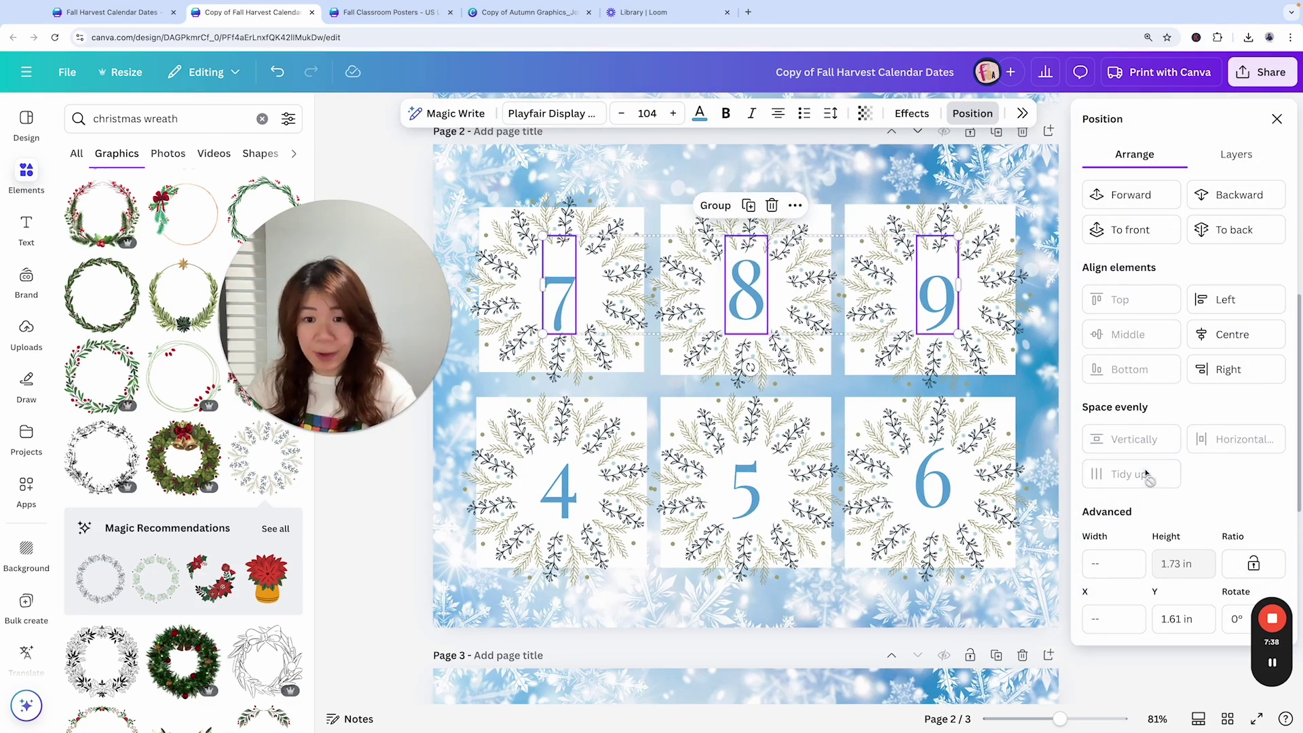
click(422, 173)
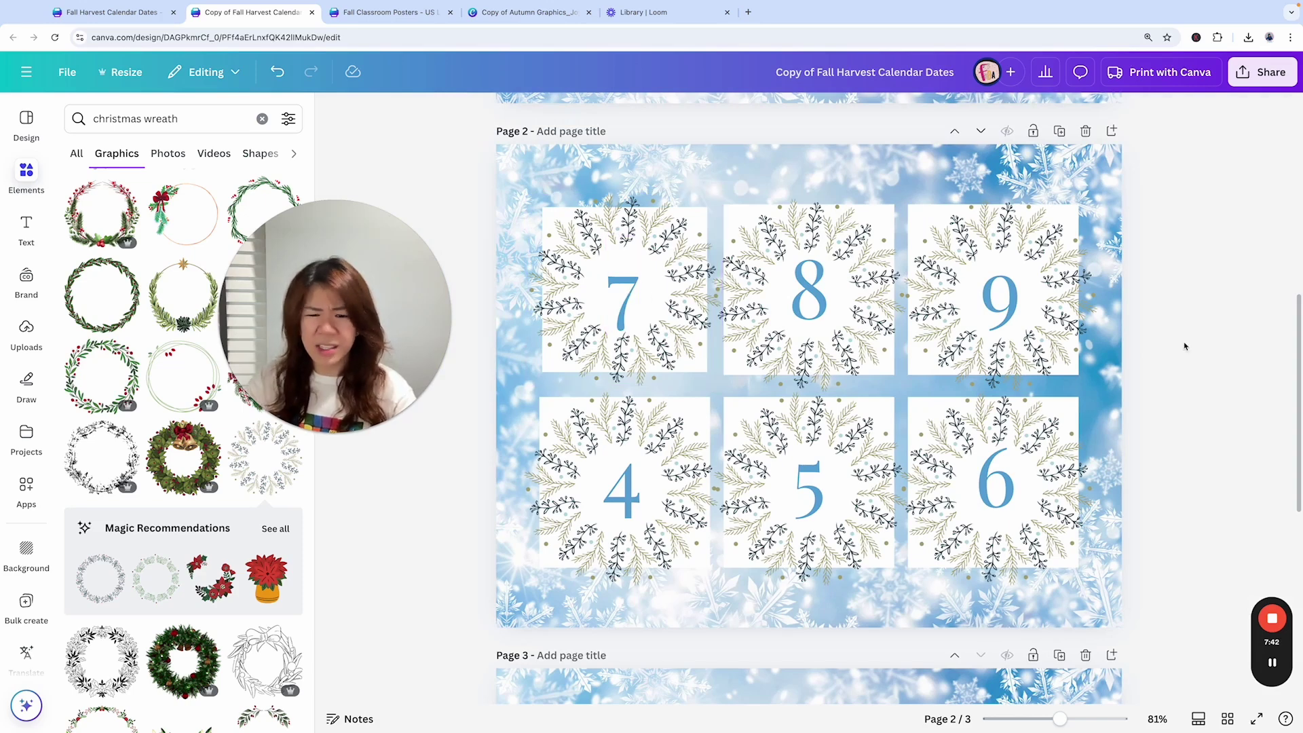
Delete the numbers 4, 5 and 6 from the bottom row of wreath cards
click(619, 495)
click(633, 496)
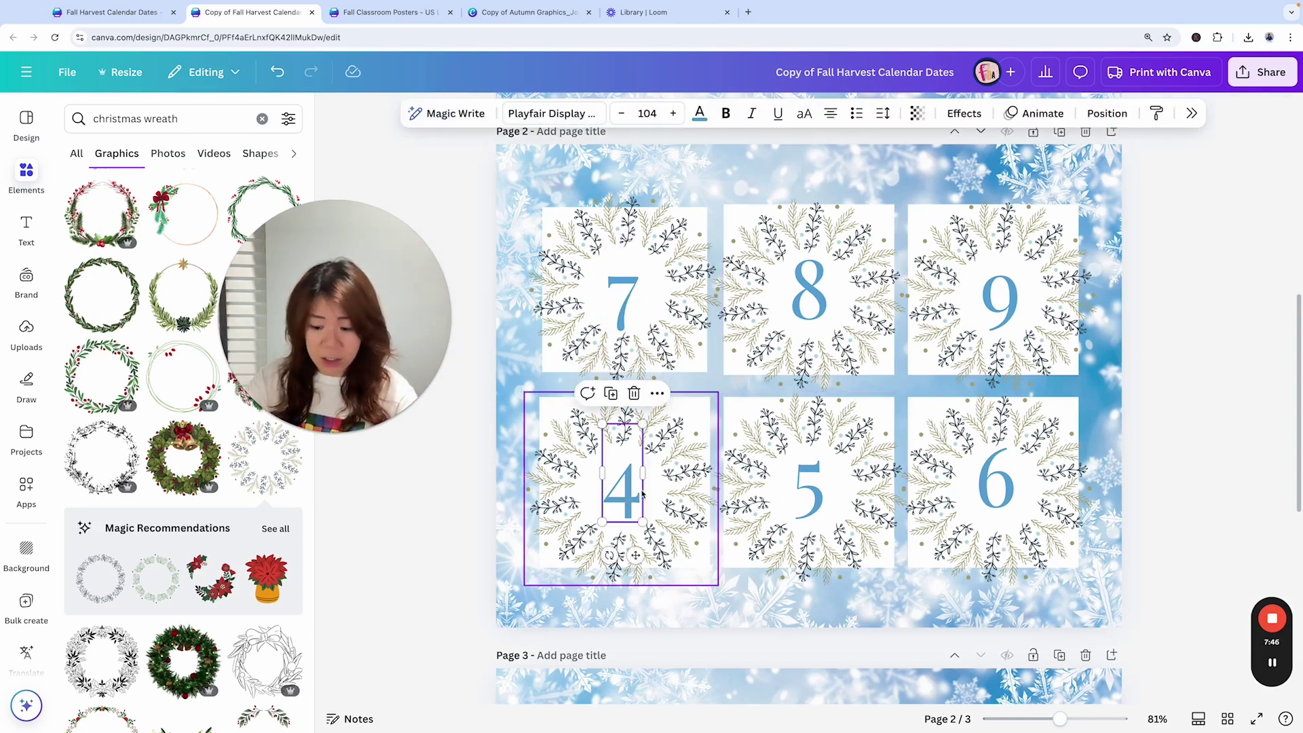
key(Delete)
click(805, 484)
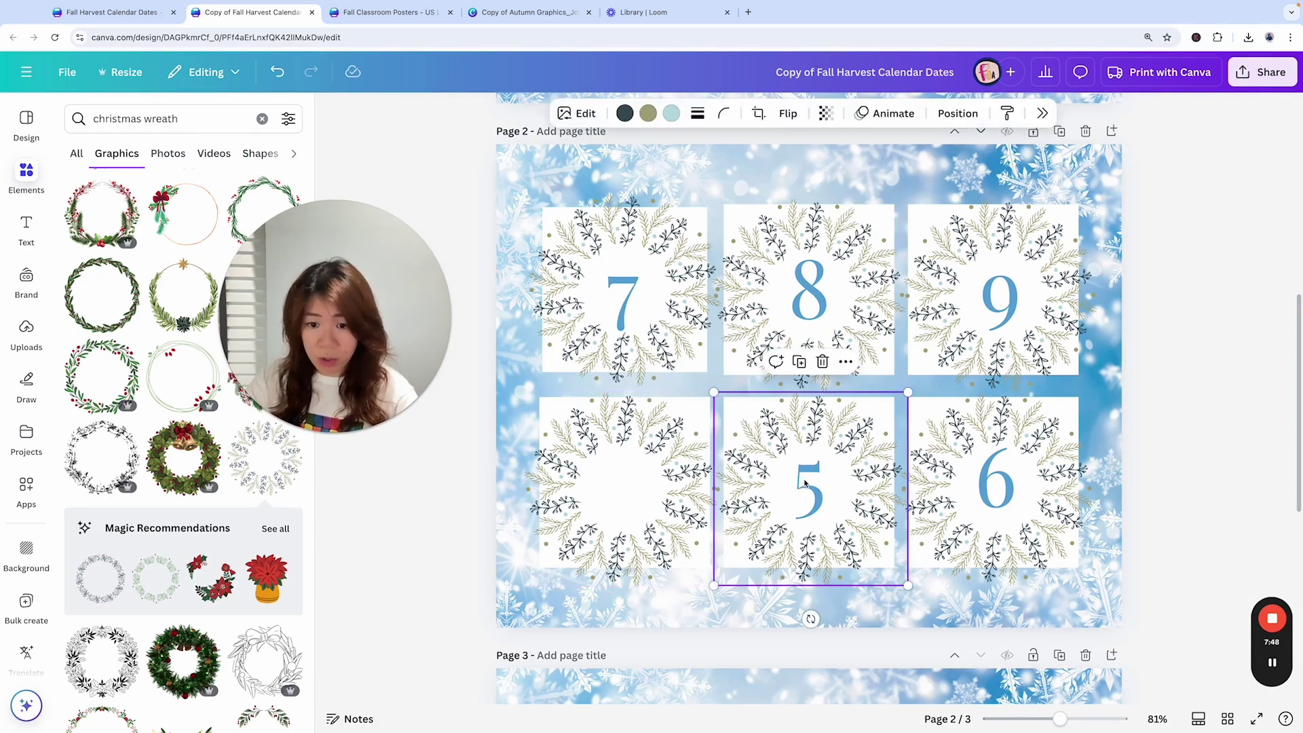
click(804, 482)
key(Delete)
click(964, 482)
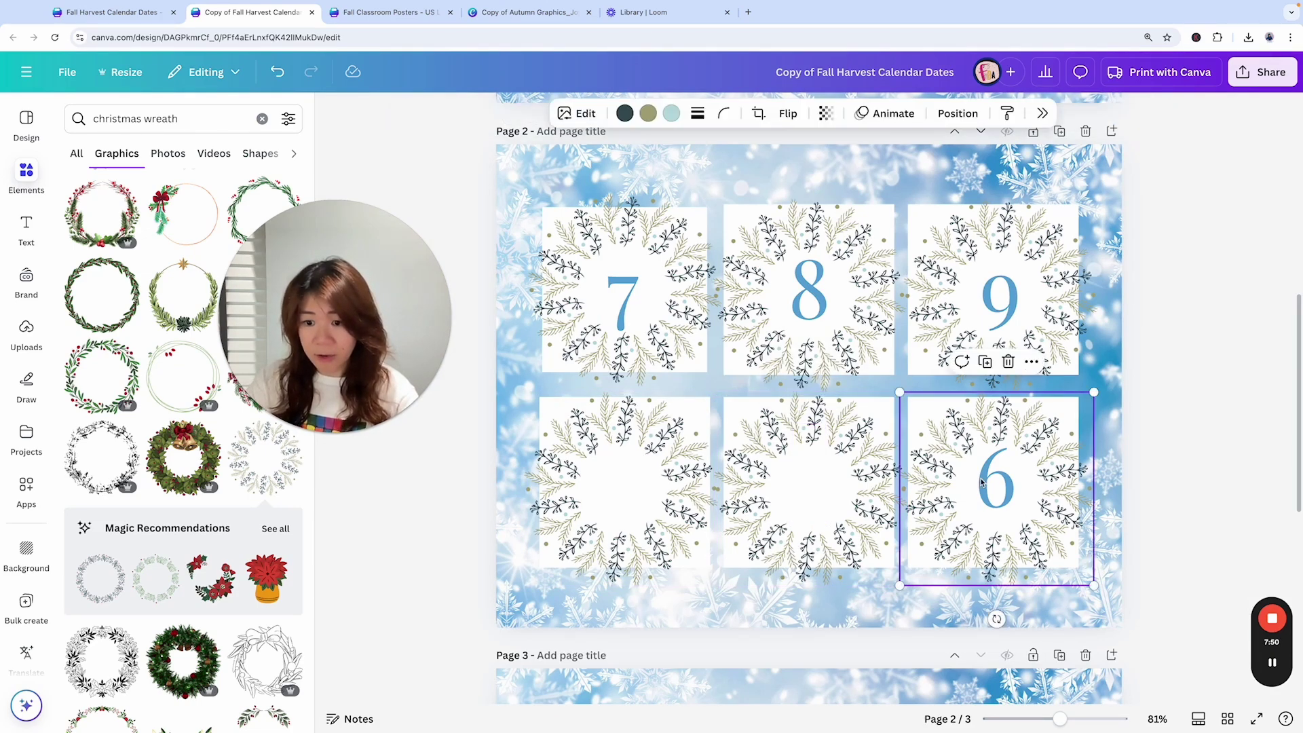
click(981, 482)
key(Delete)
Duplicate the number 9 into the empty bottom-left card and retype it as 10
click(998, 298)
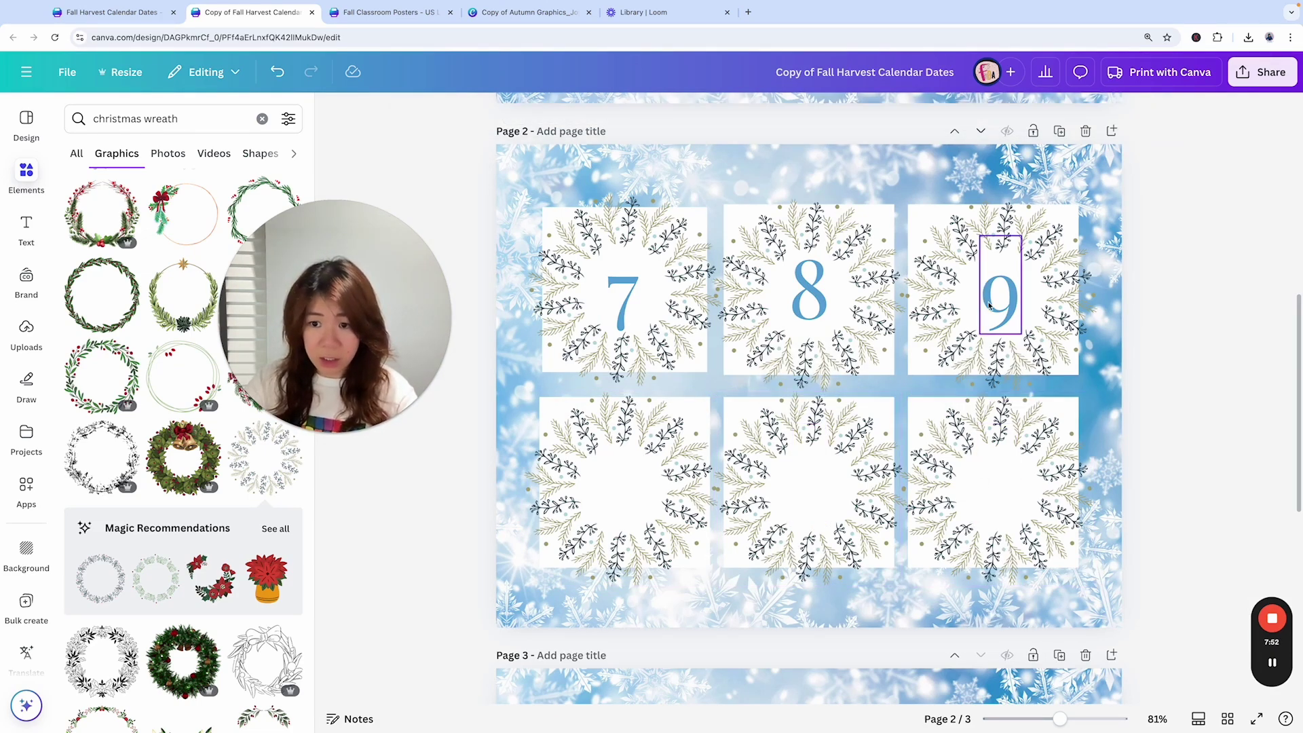
key(ctrl+d)
drag(1003, 302, 629, 477)
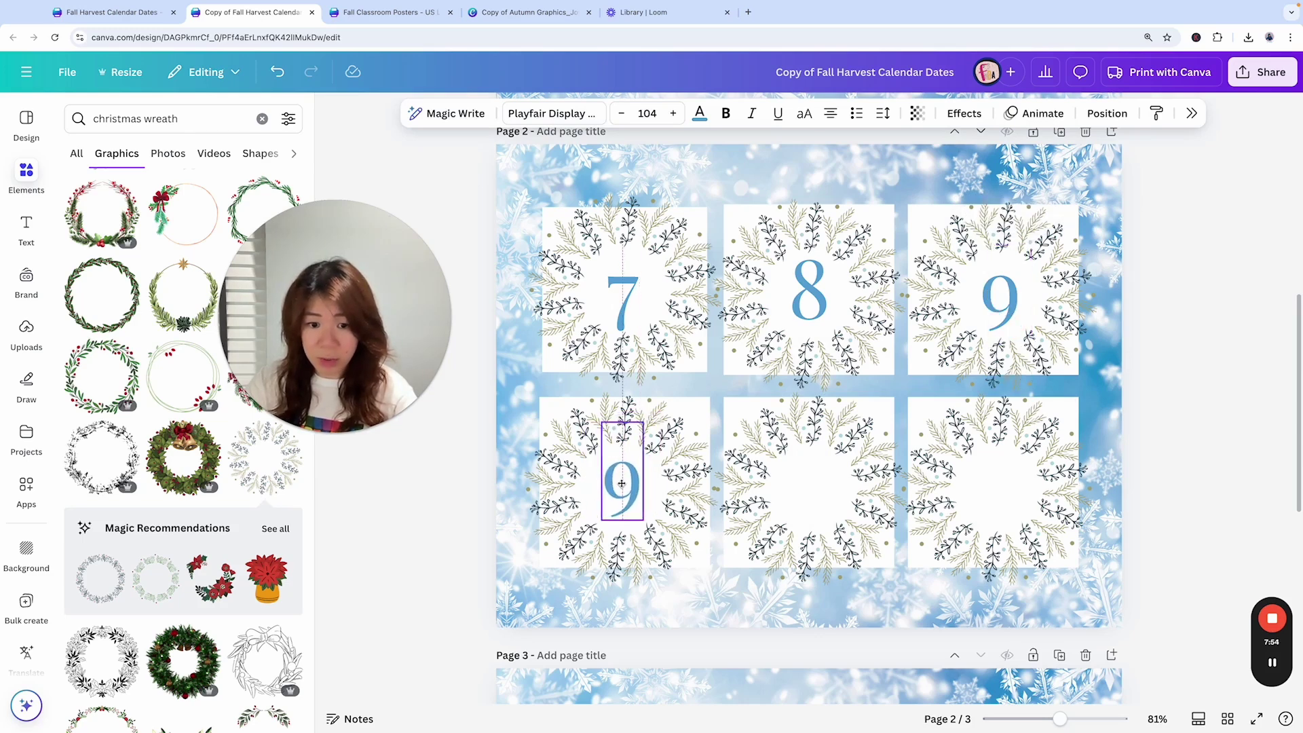
double_click(624, 475)
text(10)
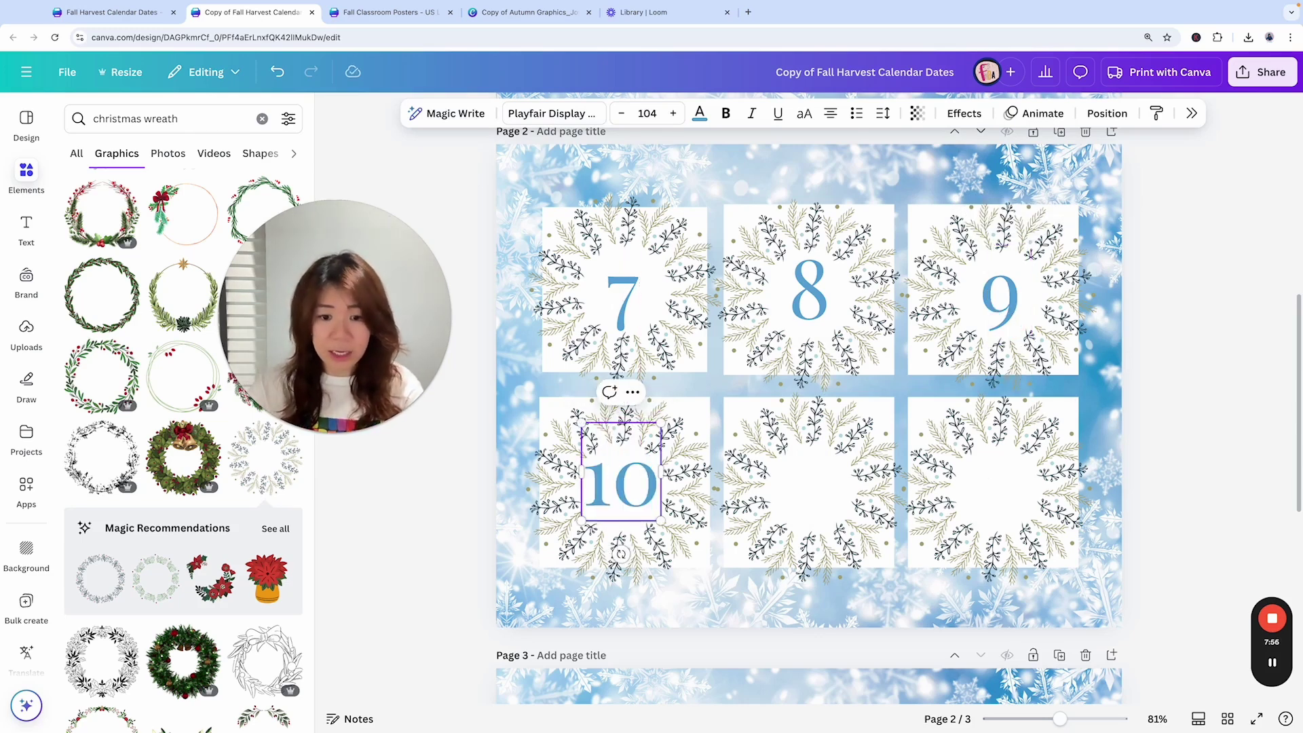
click(1225, 425)
Duplicate the numbers into the bottom-middle and bottom-right cards as 11 and 12
click(621, 478)
key(ctrl+d)
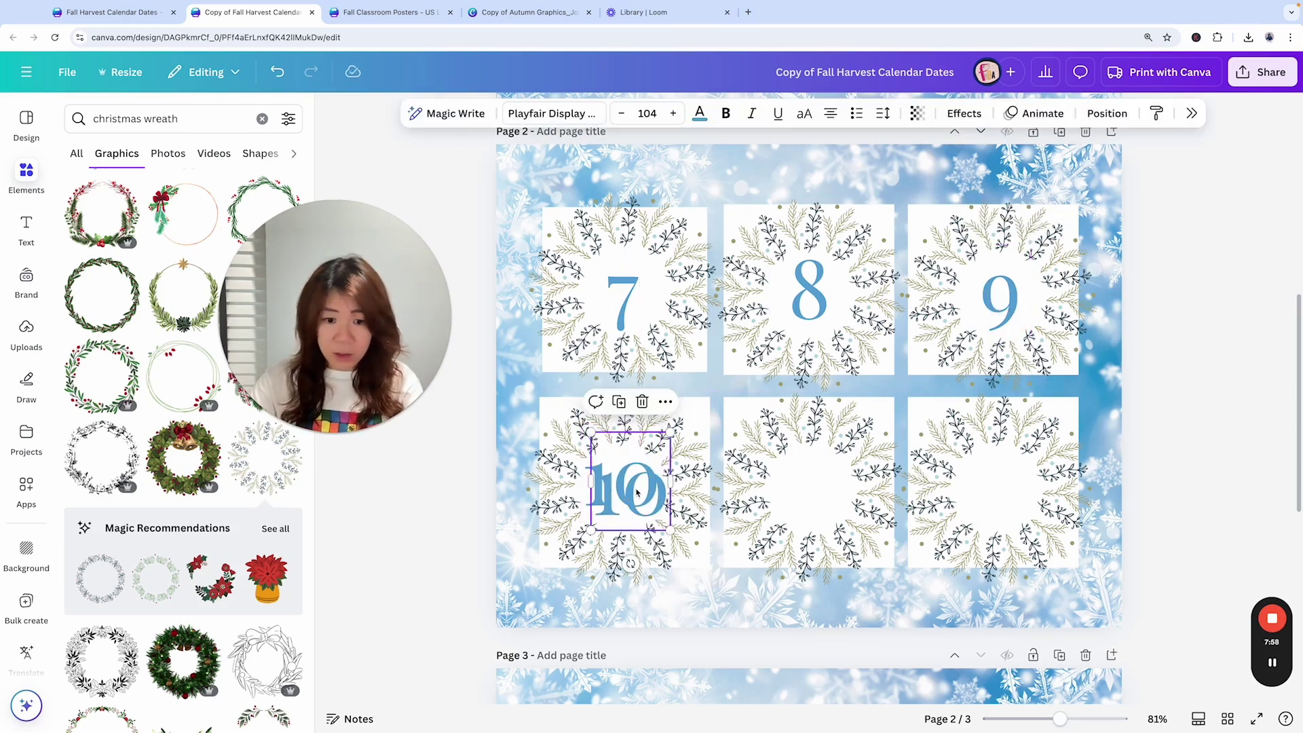
drag(631, 483, 812, 481)
double_click(808, 481)
text(11)
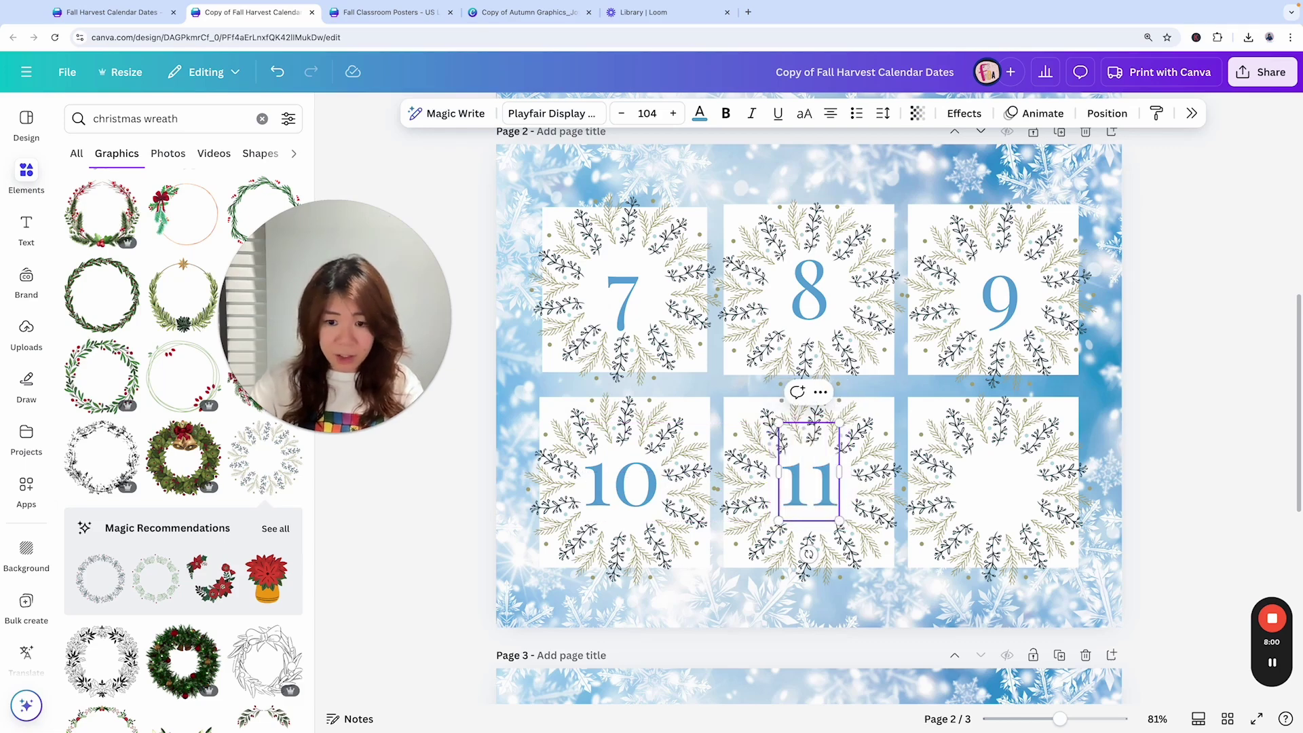
click(1179, 423)
click(809, 481)
key(ctrl+d)
drag(811, 483, 997, 483)
double_click(997, 482)
text(12)
click(1275, 400)
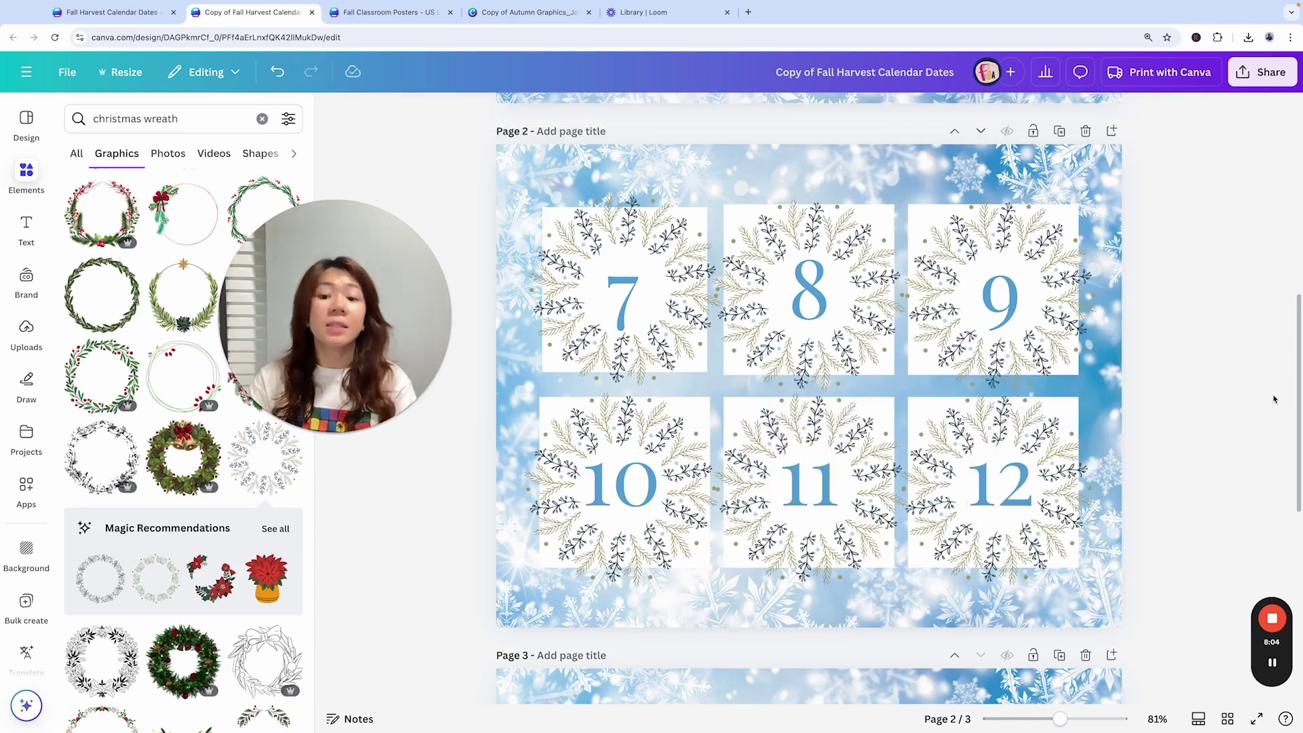
Use the page grid to open page 1 (cards 1–6) and select its number 1
click(1227, 718)
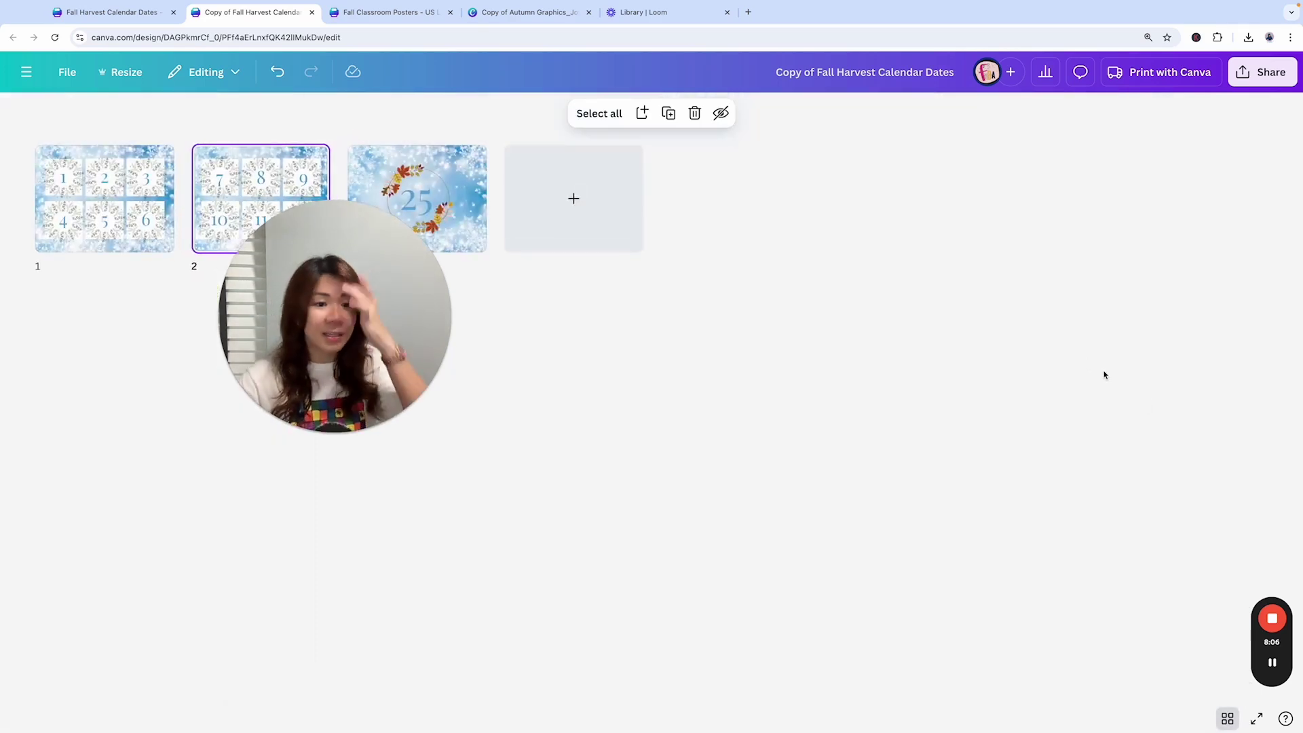
drag(408, 319, 1246, 465)
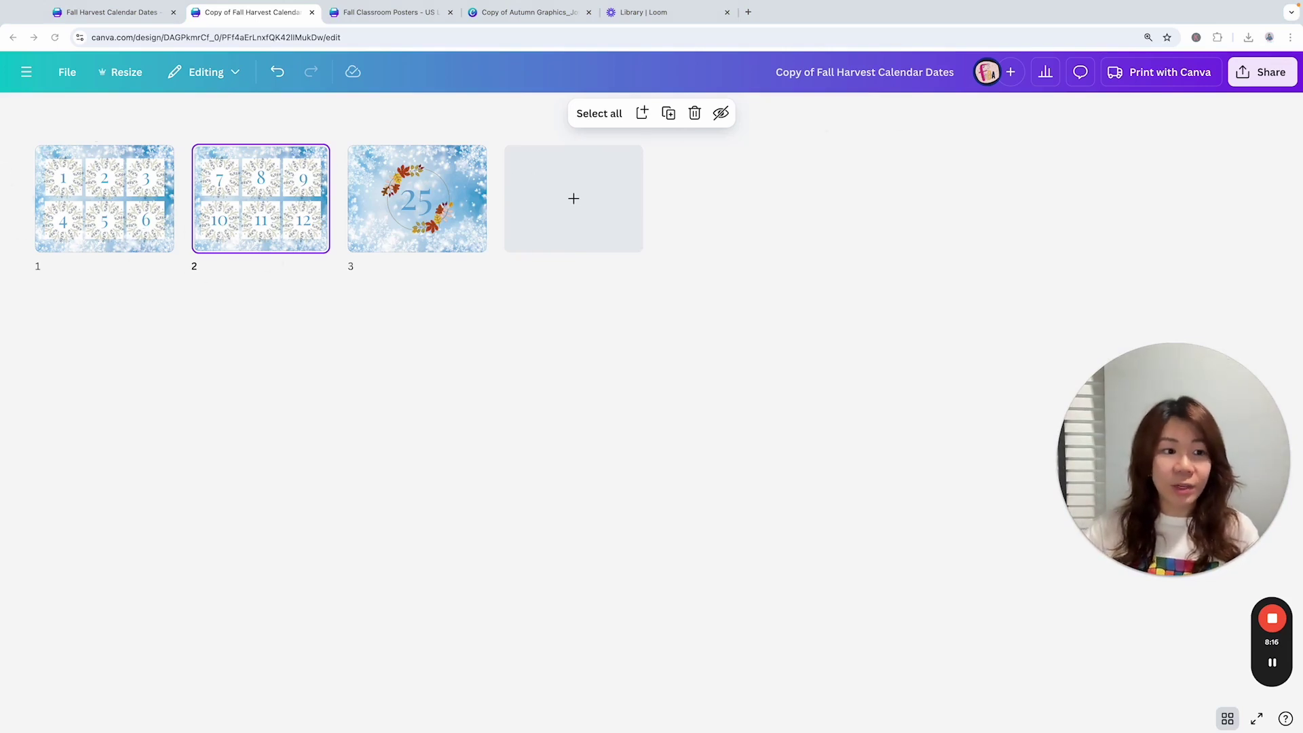
drag(1097, 368, 1084, 259)
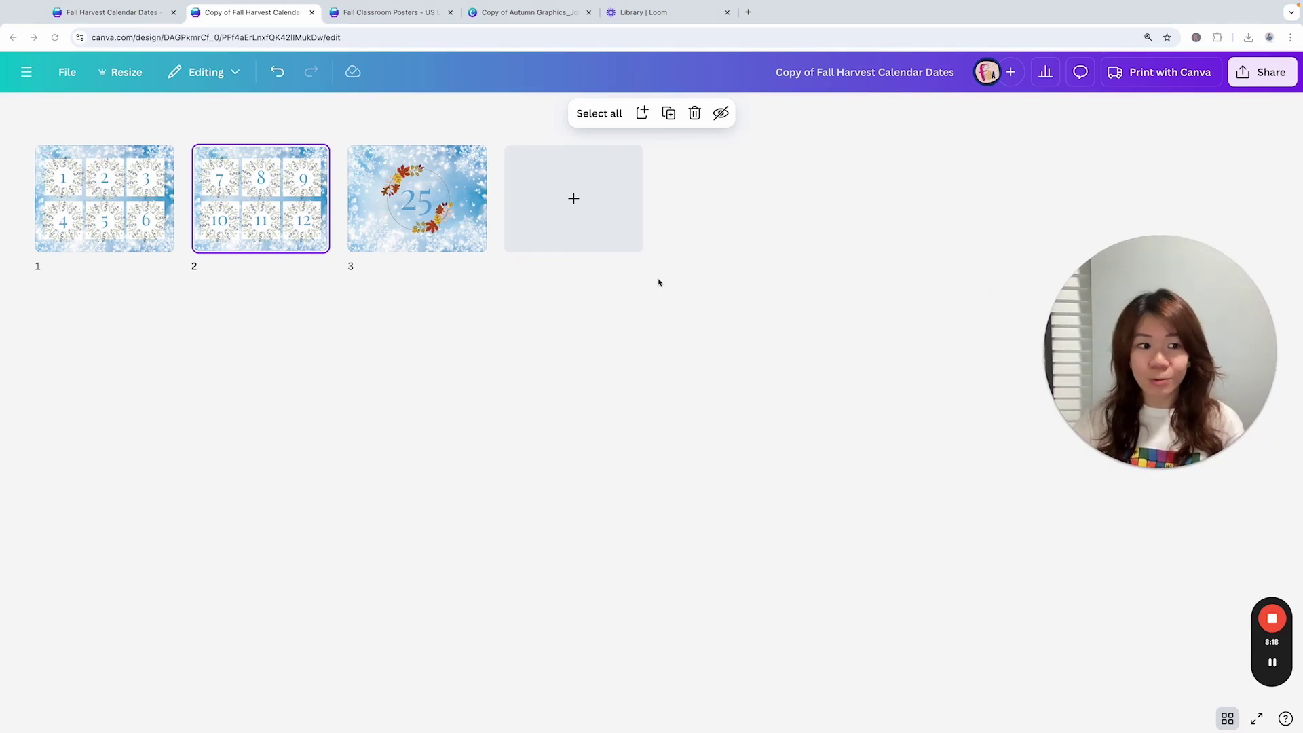
click(141, 196)
double_click(141, 197)
click(622, 298)
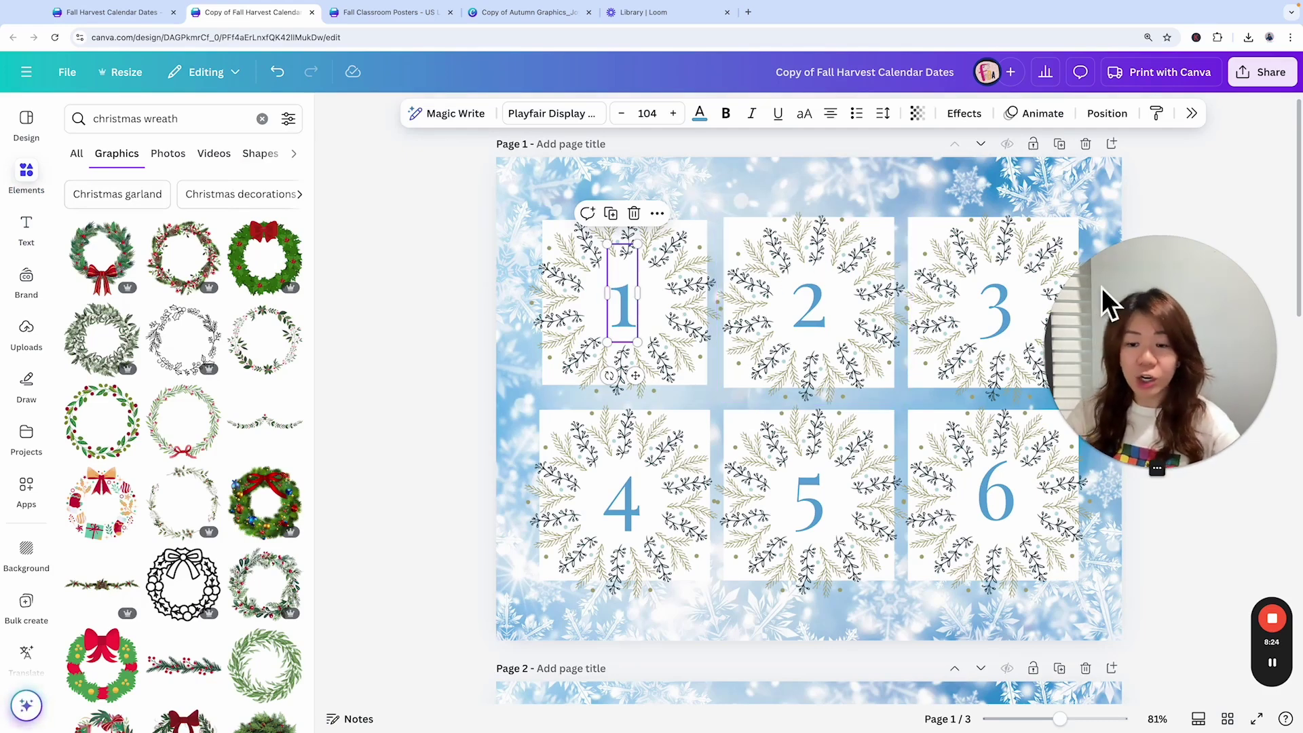
Load faithsbizacademy.com/PLR-PRINTABLES in a new tab and copy its address
drag(1105, 296, 248, 289)
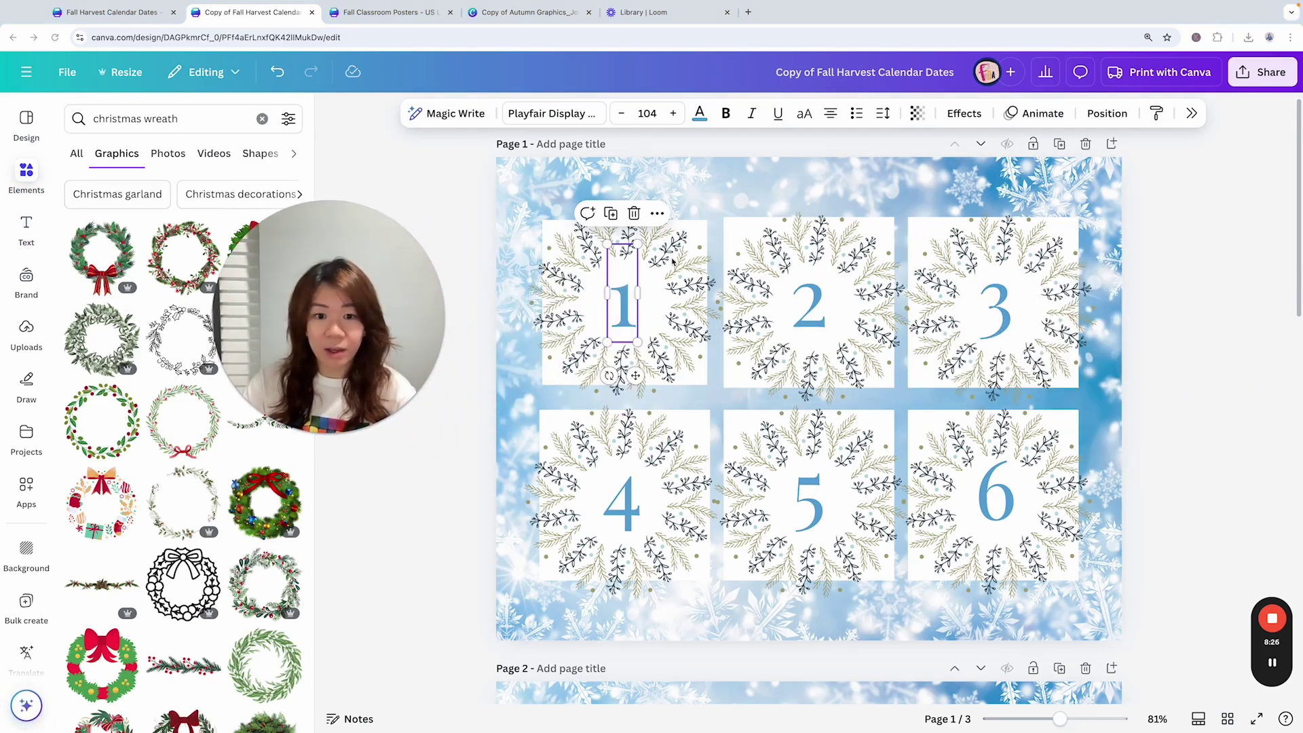
click(674, 261)
click(719, 129)
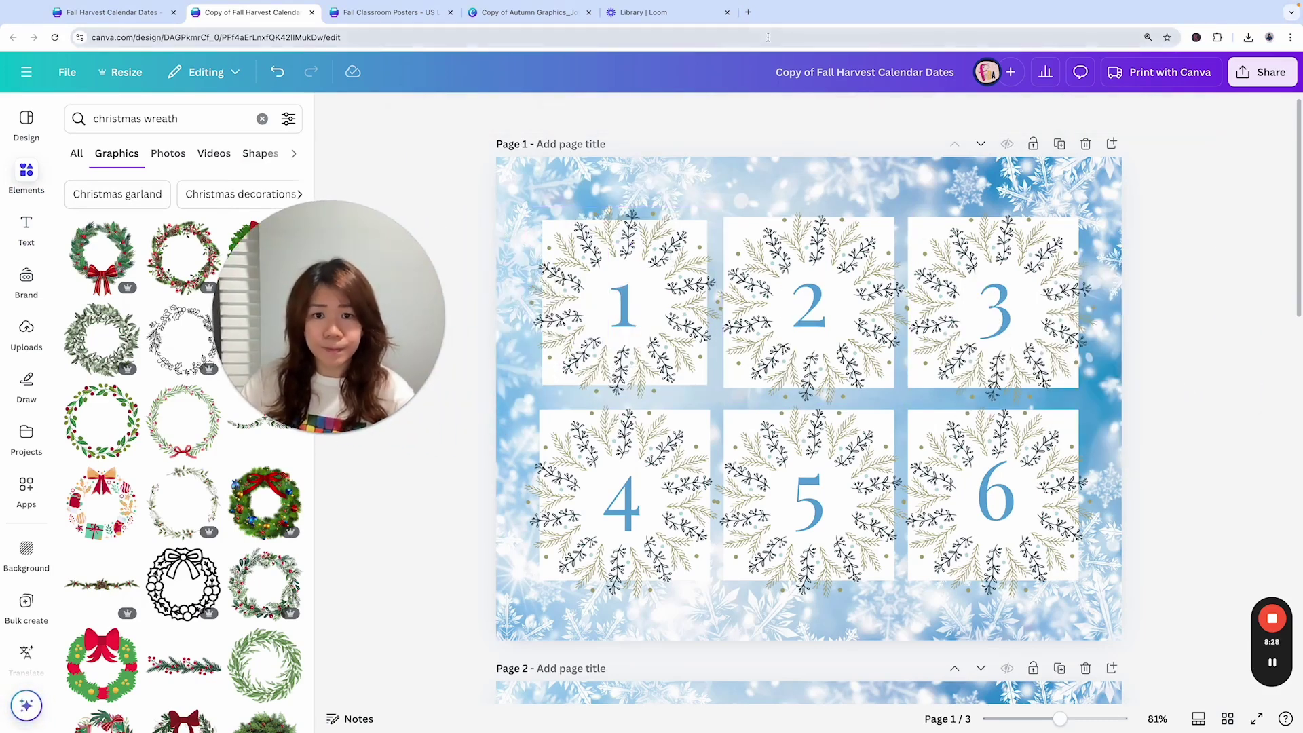
key(ctrl+t)
text(fait)
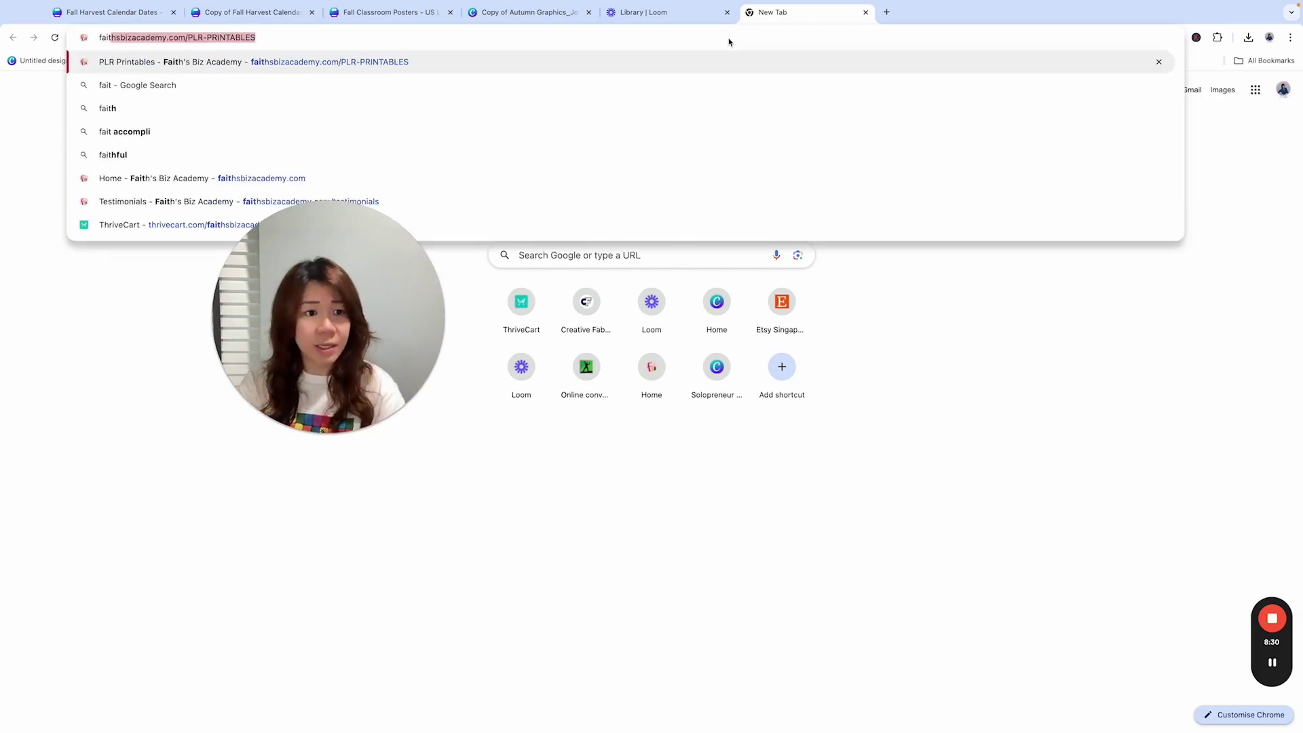
key(Return)
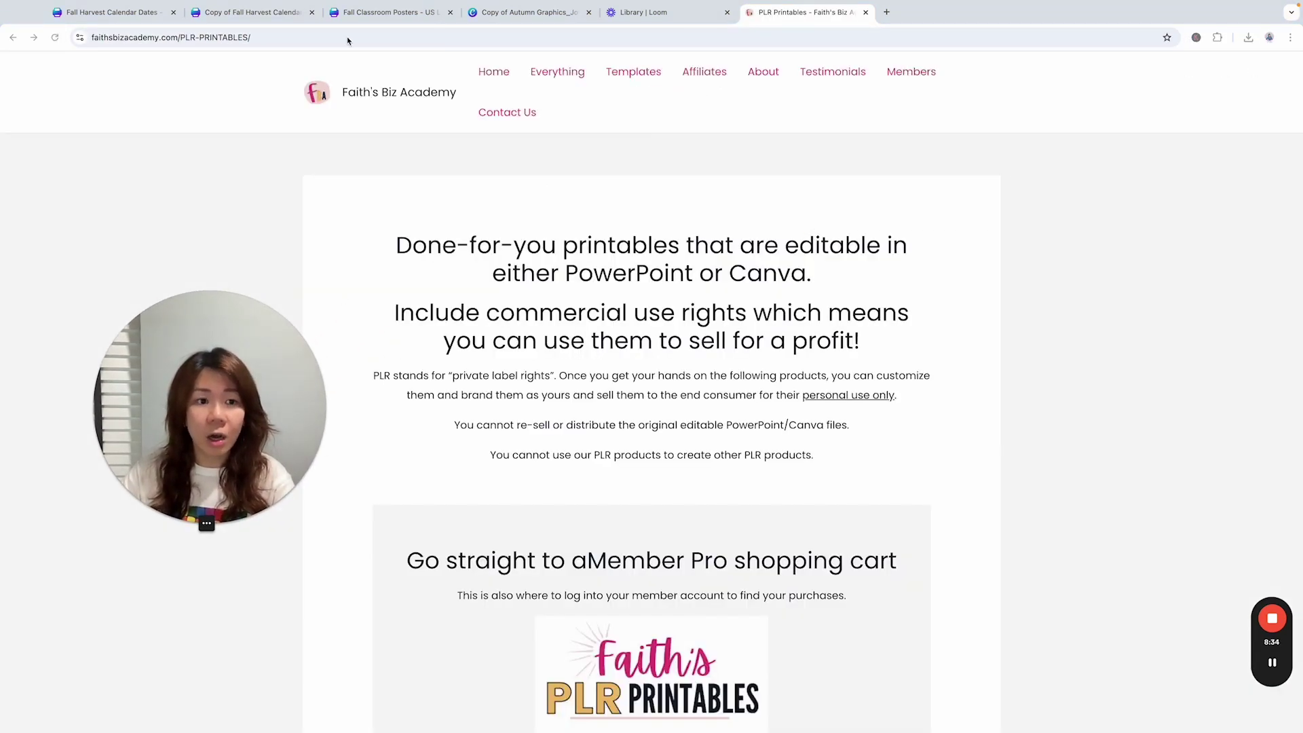
click(347, 40)
key(super+c)
Switch through the open Canva design tabs back to the advent calendar
click(380, 12)
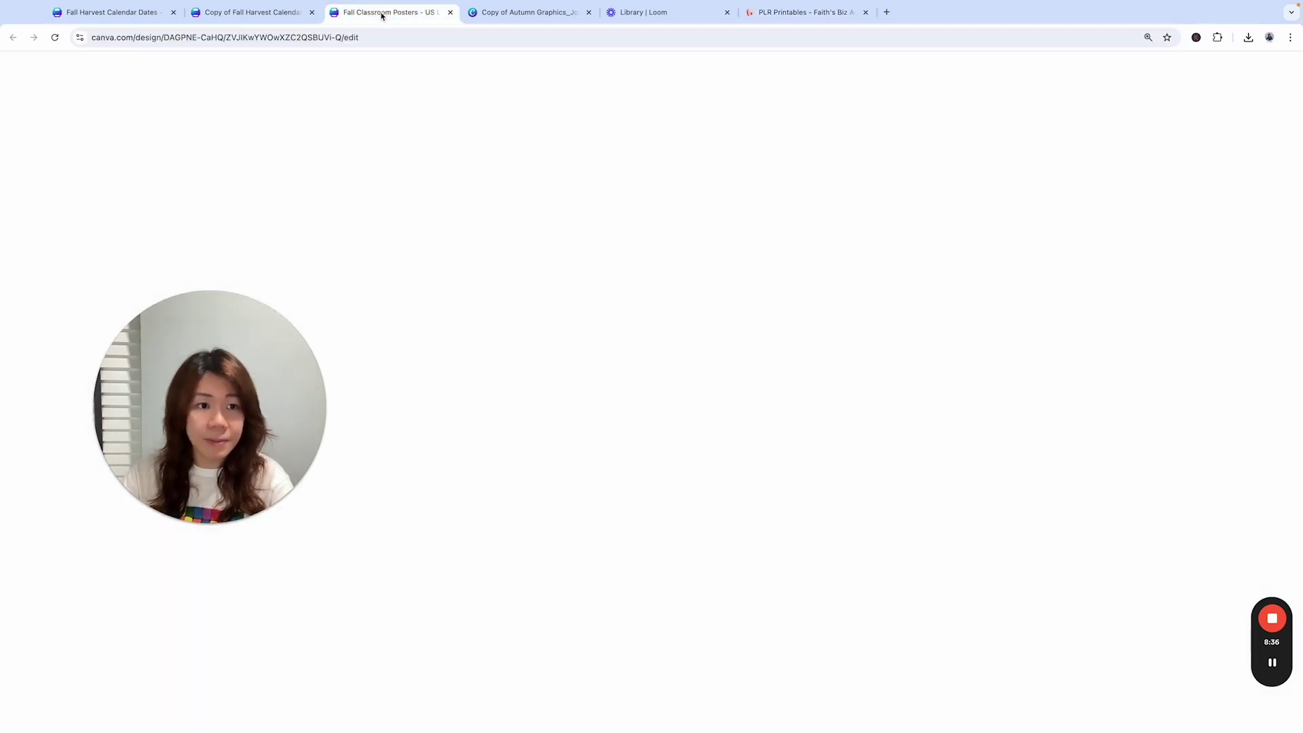
click(543, 12)
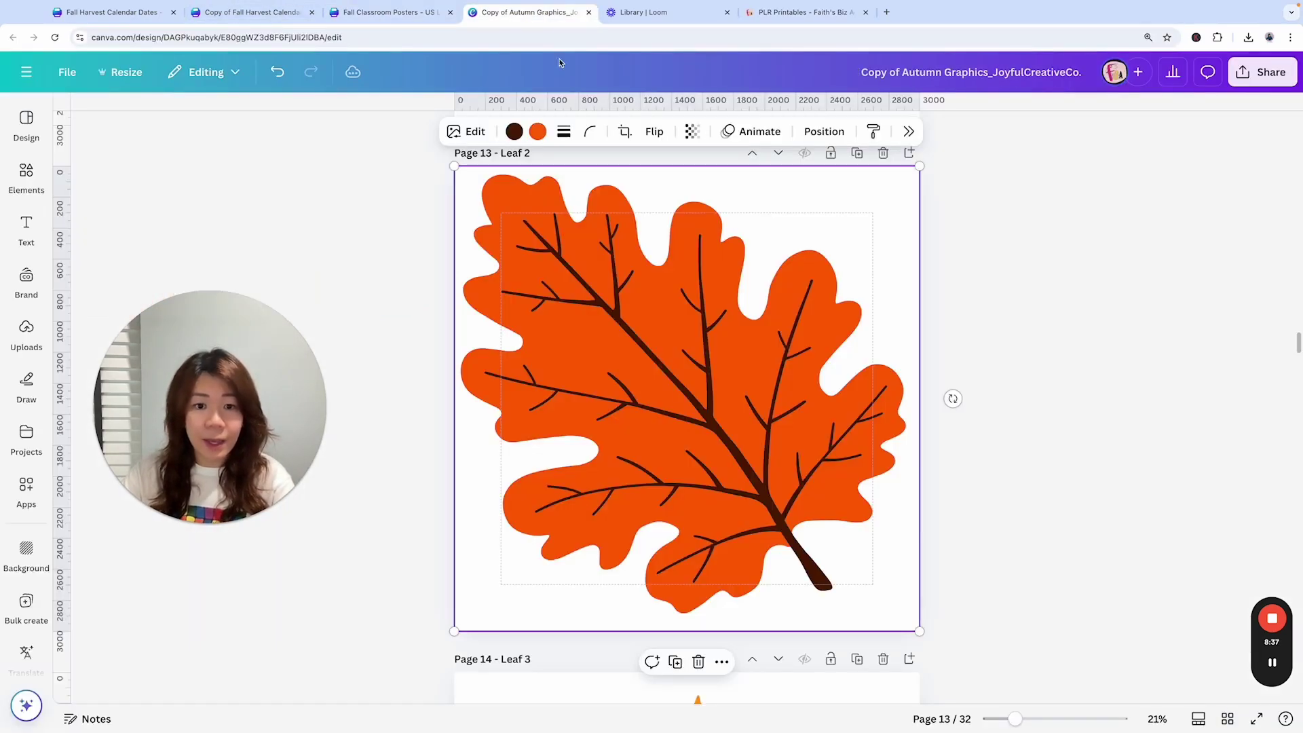
click(251, 12)
Add a link to wreath card 1 using the pasted PLR Printables URL
click(664, 256)
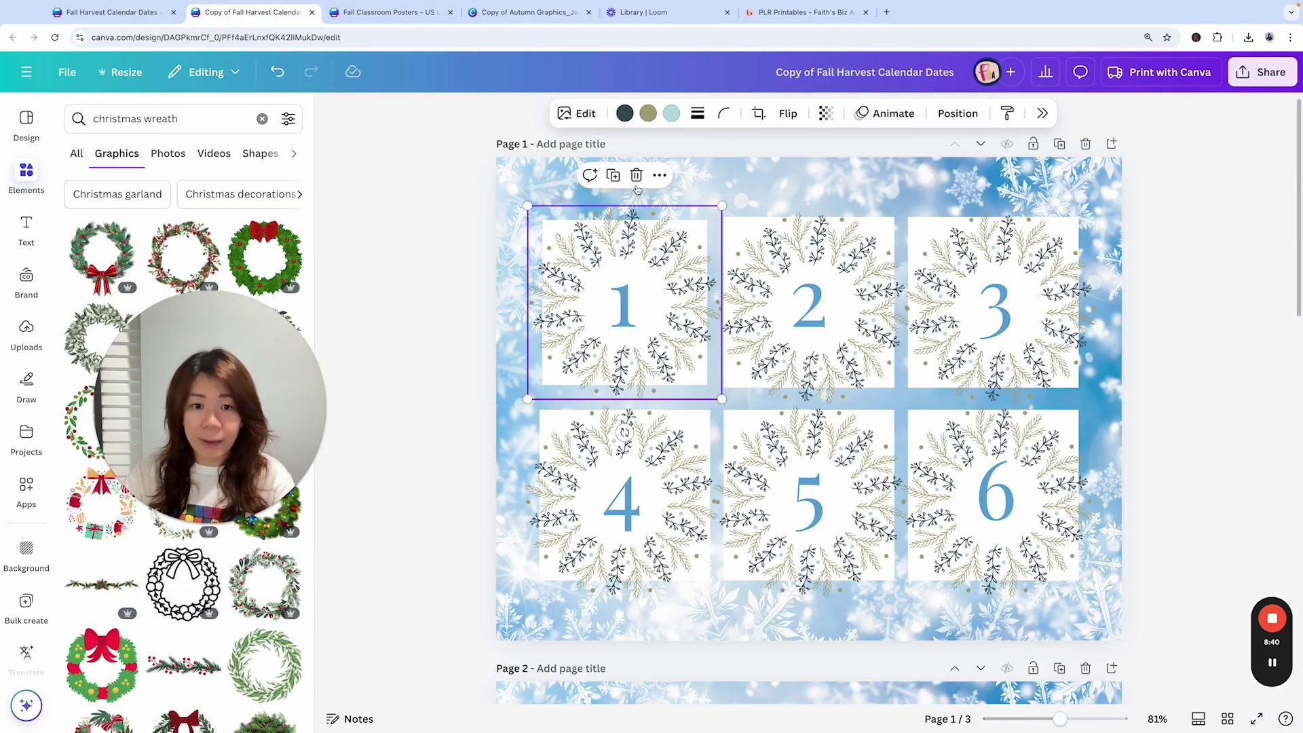
click(657, 176)
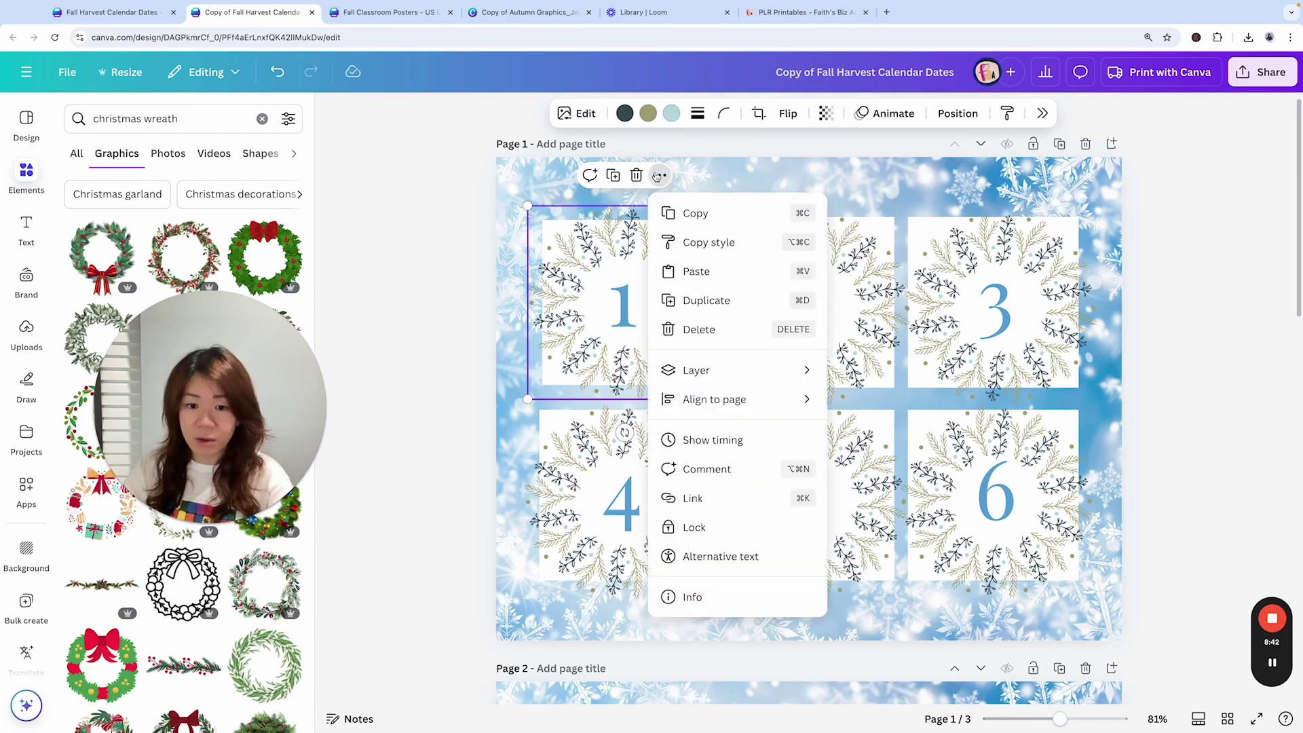
click(732, 499)
key(ctrl+v)
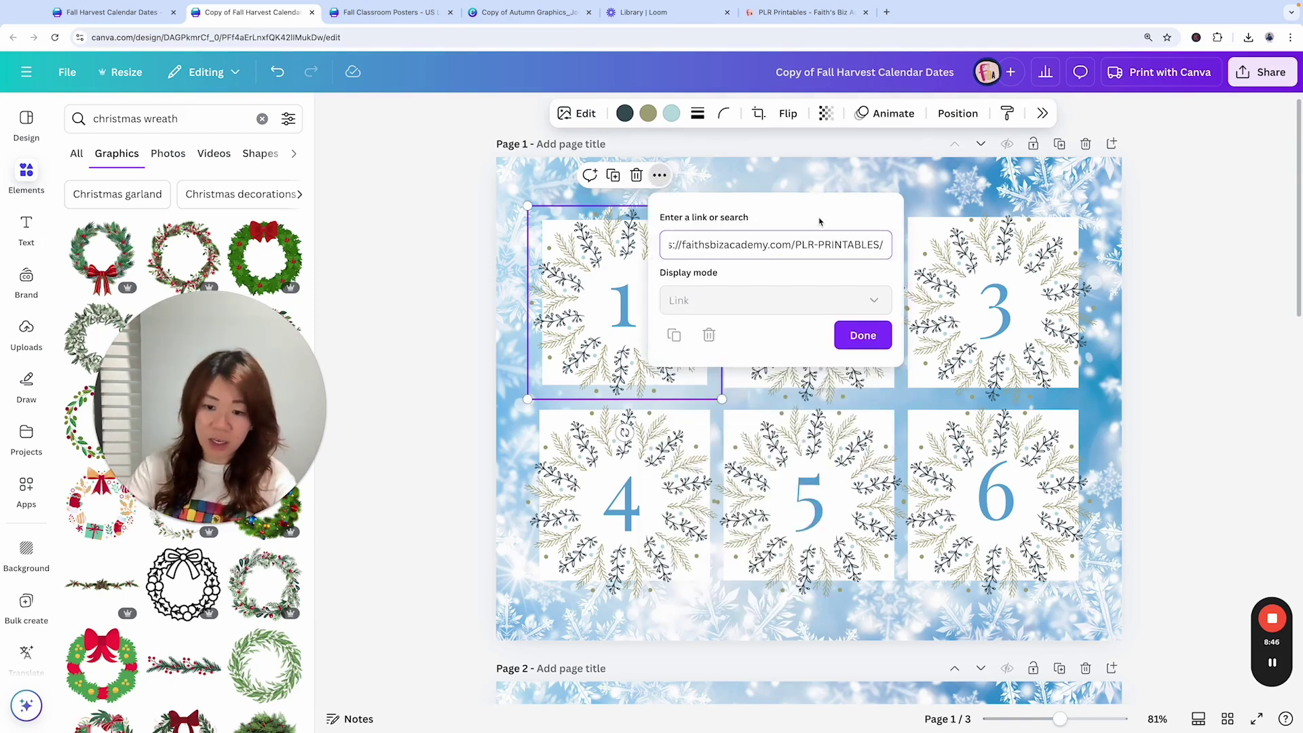
click(862, 335)
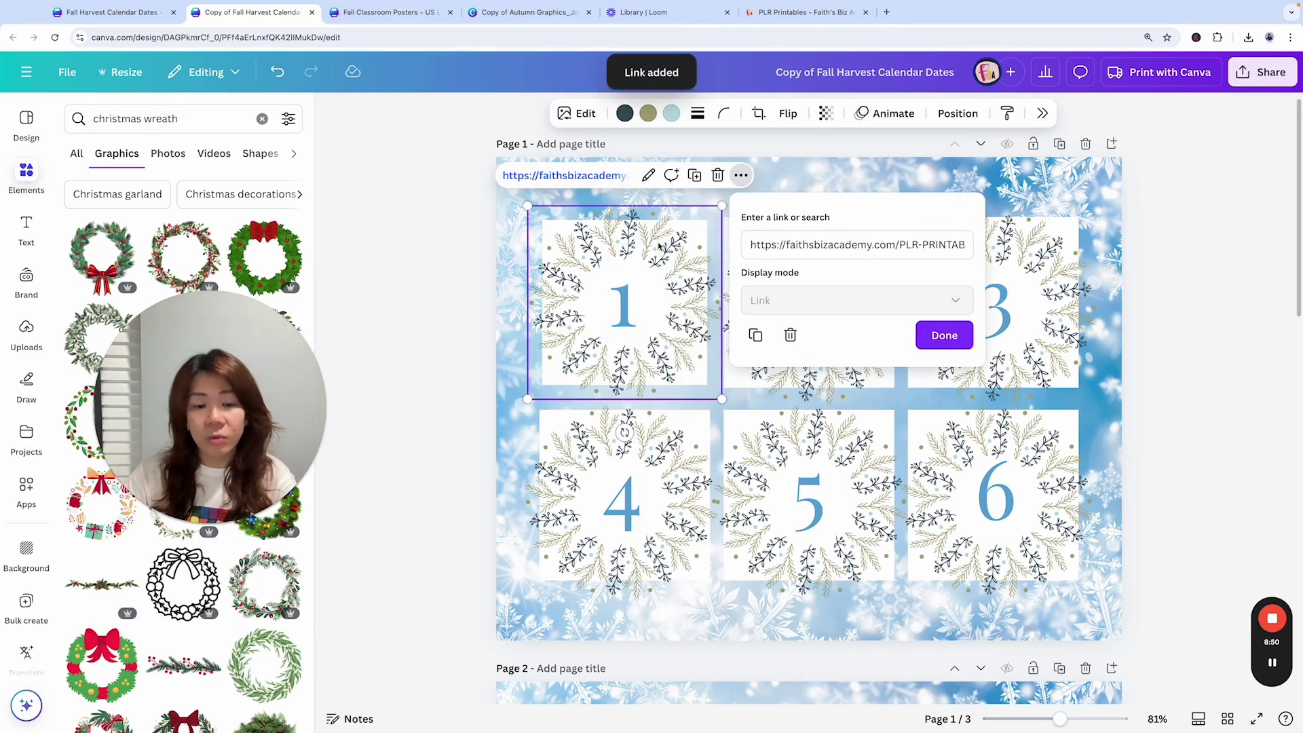
scroll(621, 309, down, 1)
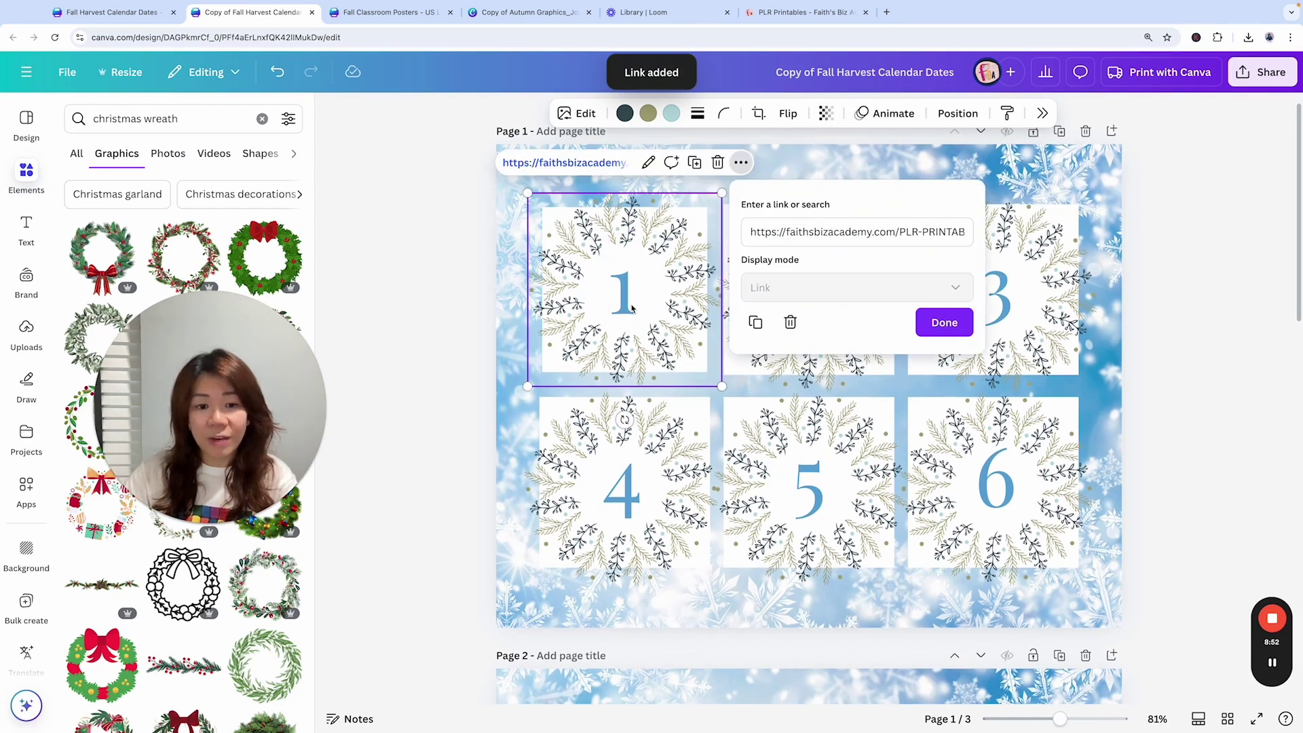
click(944, 322)
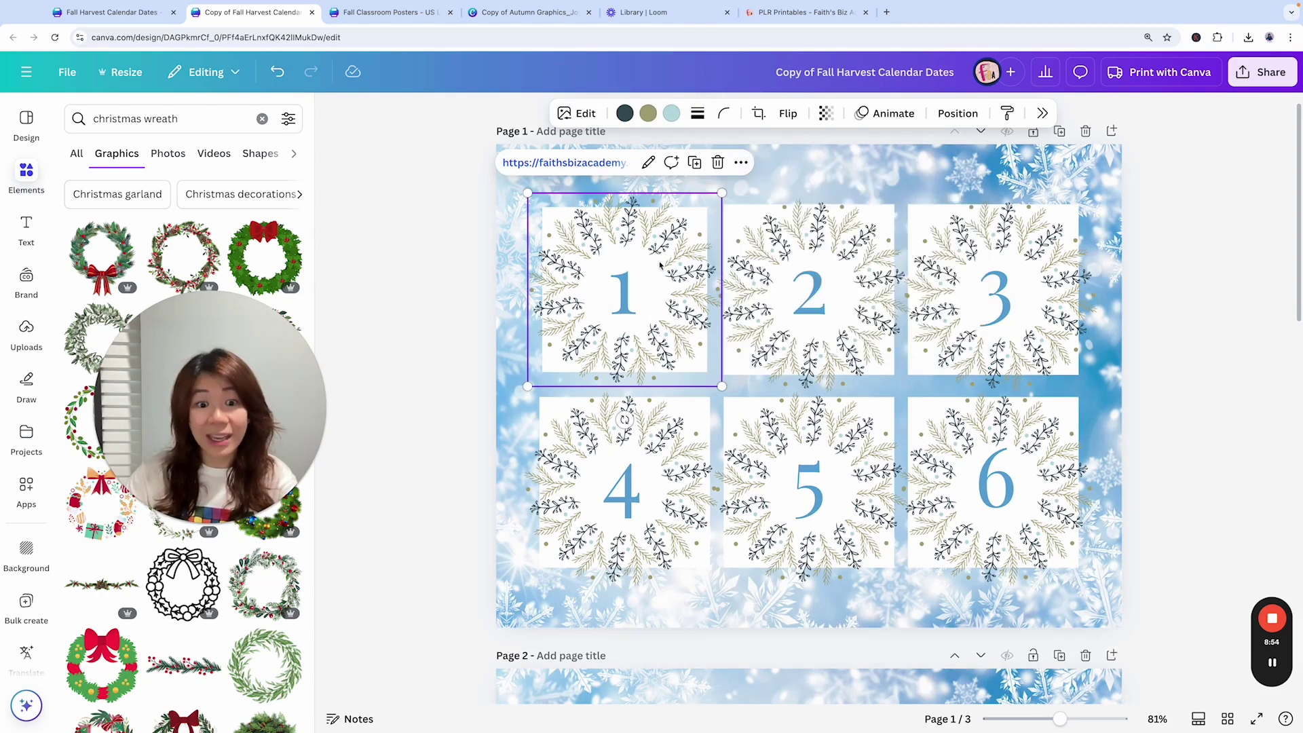
Link the number 1 text in its card to the PLR Printables page too
click(625, 298)
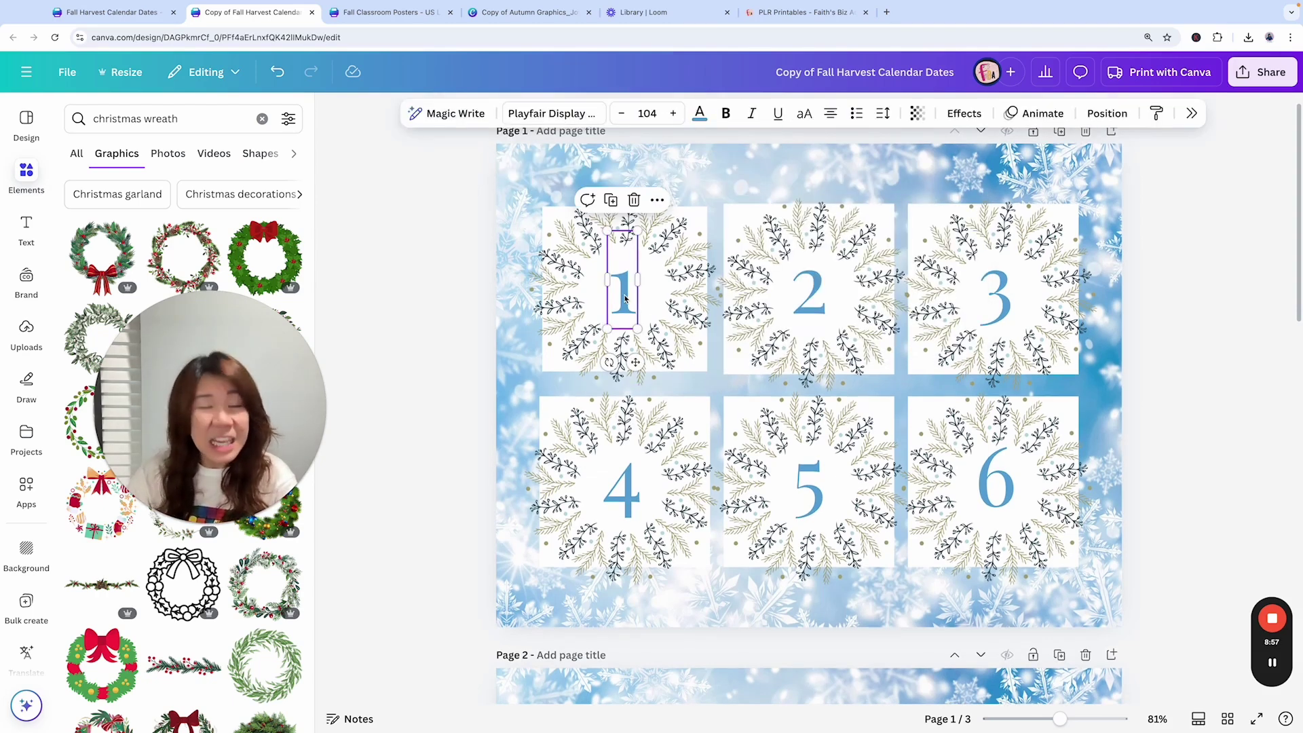
click(657, 201)
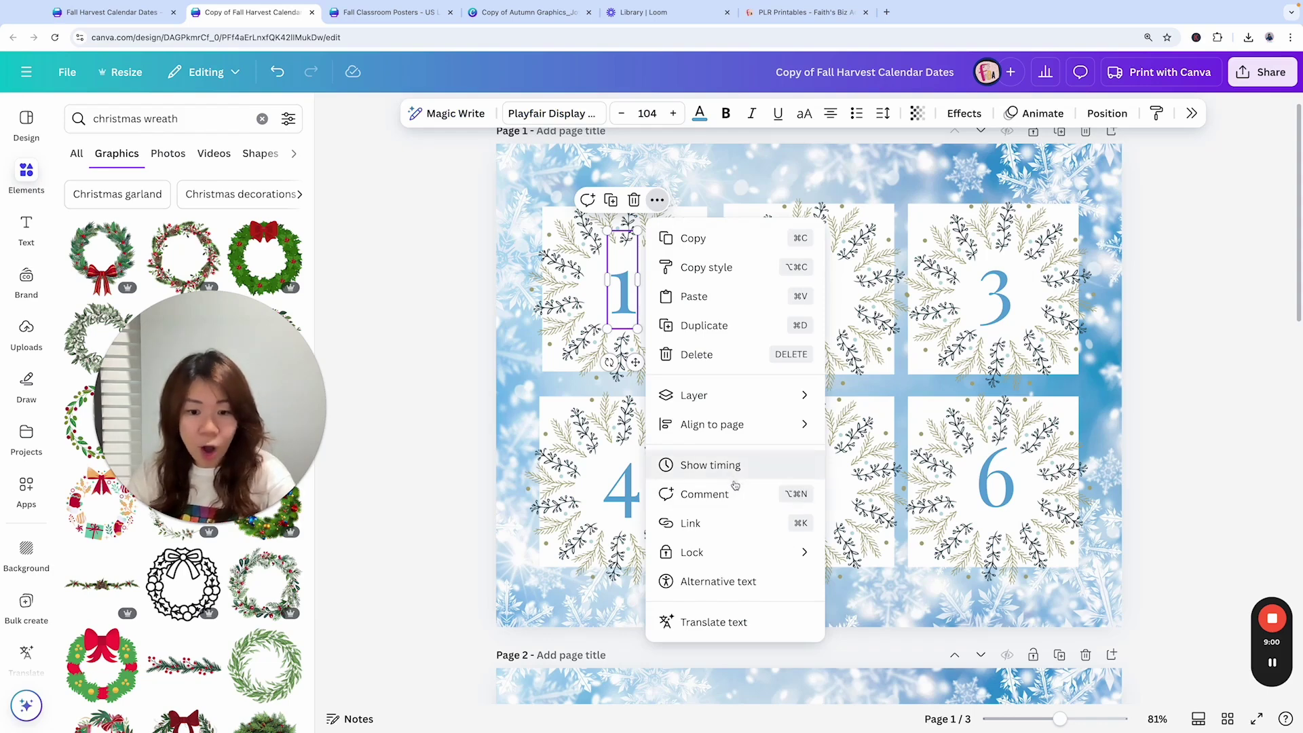
click(692, 523)
key(super+v)
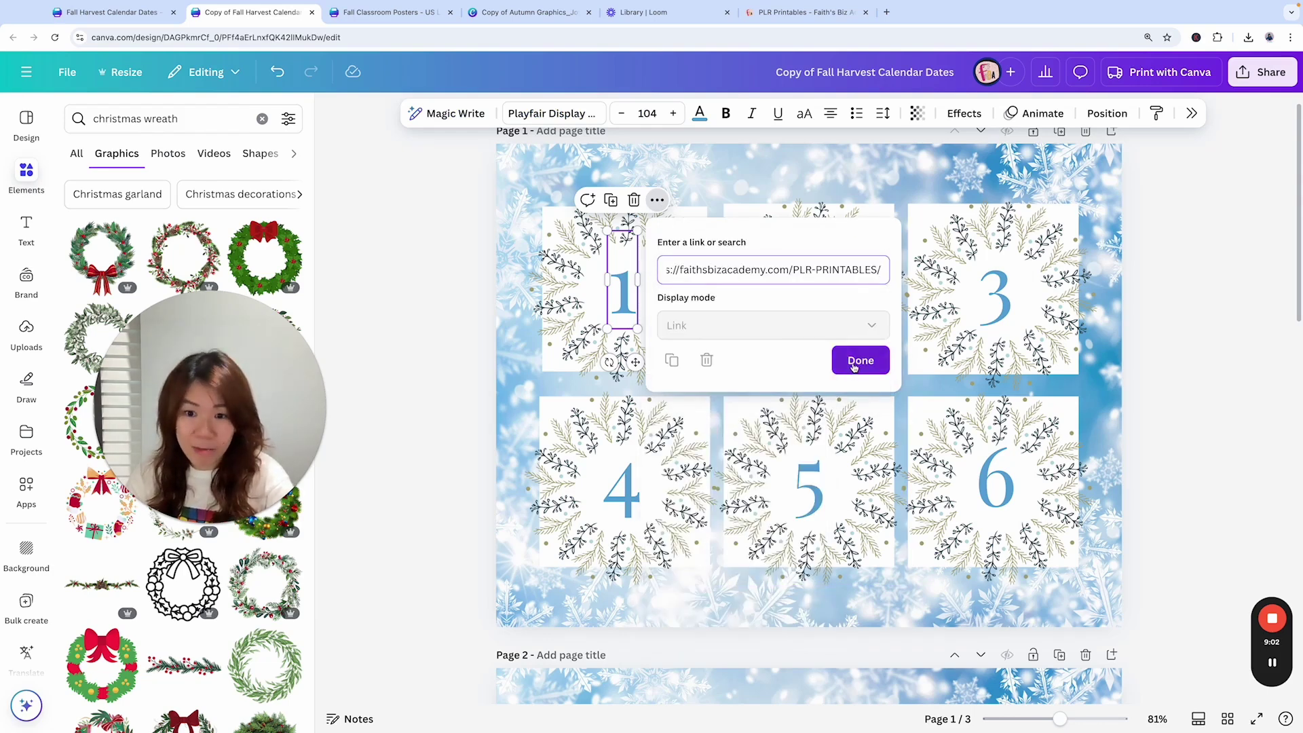
click(854, 364)
click(1262, 330)
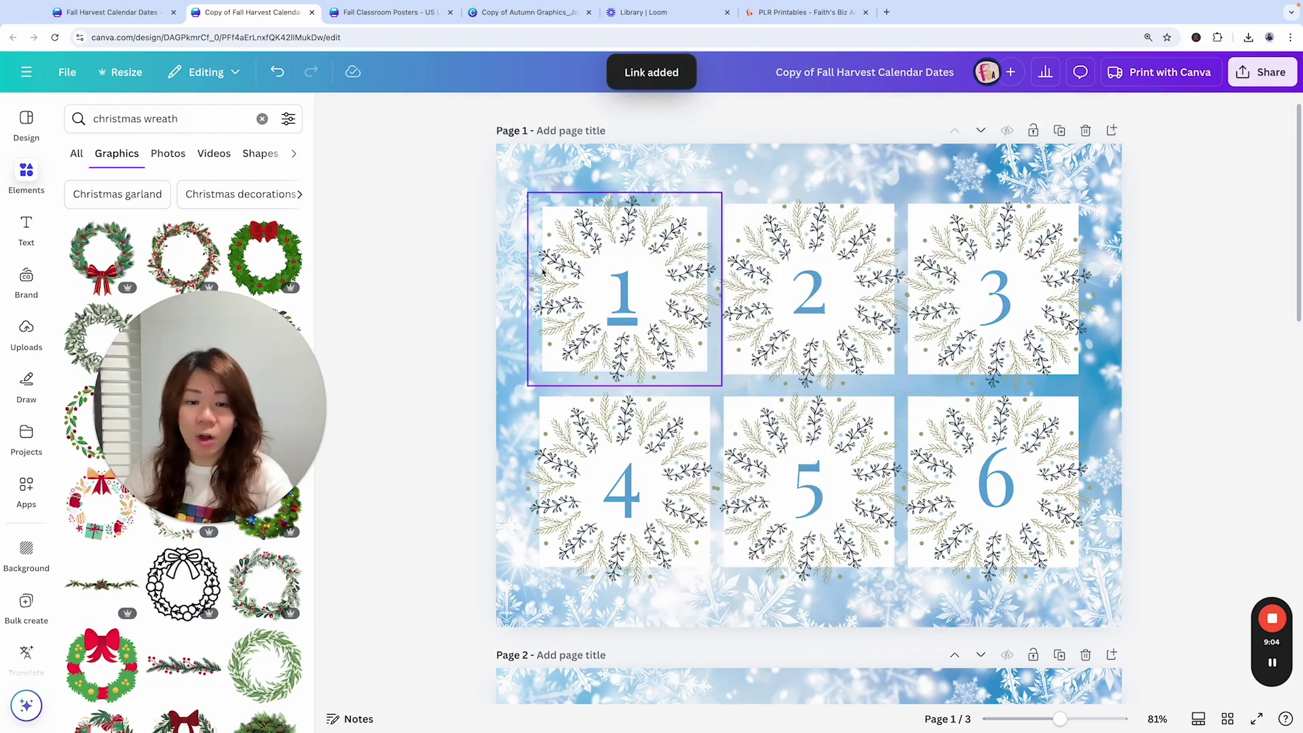
click(848, 253)
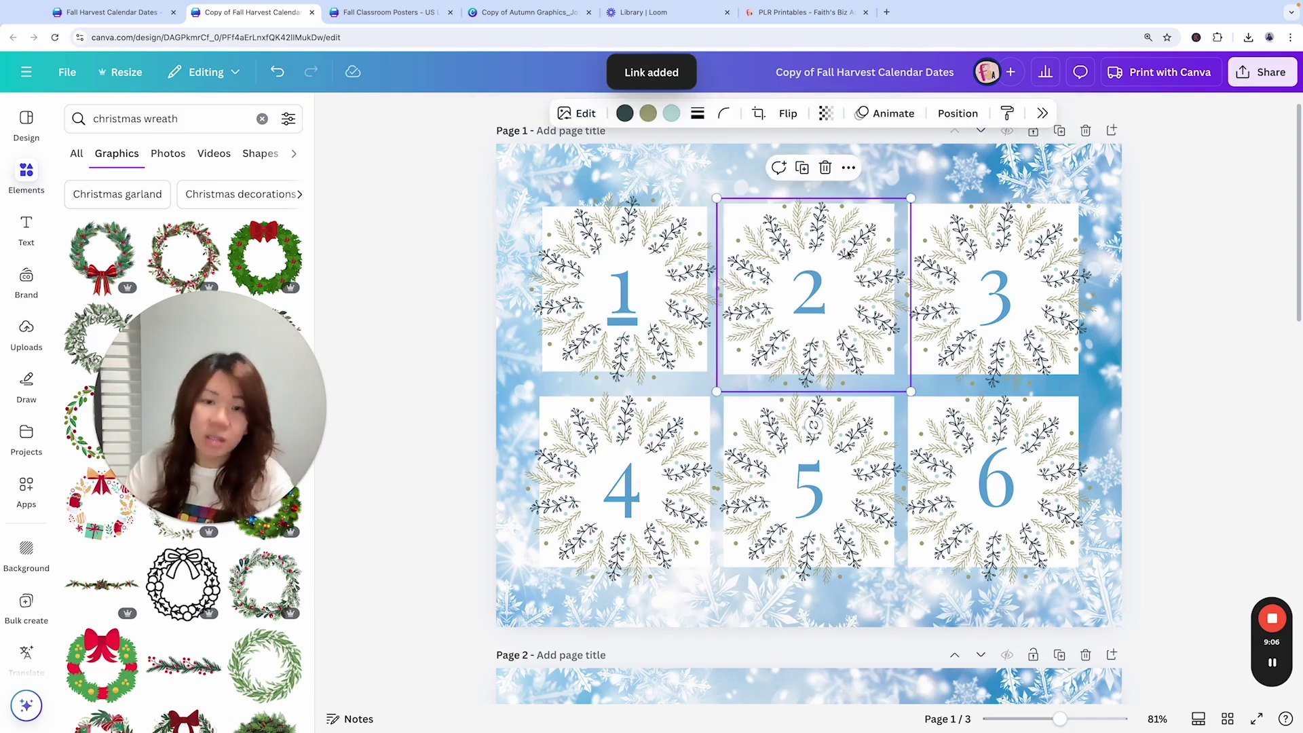
Copy the address of the Faith's Biz Academy Affiliates page and return to Canva
click(805, 15)
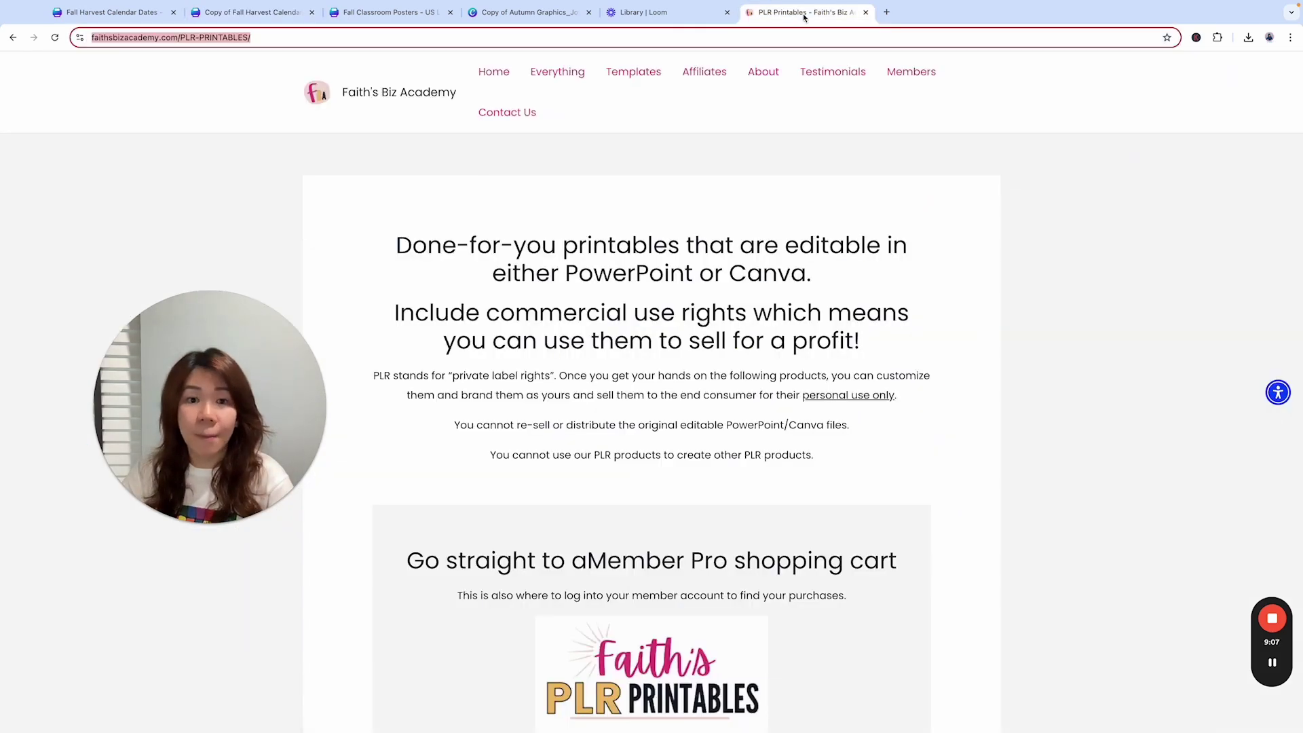
click(633, 74)
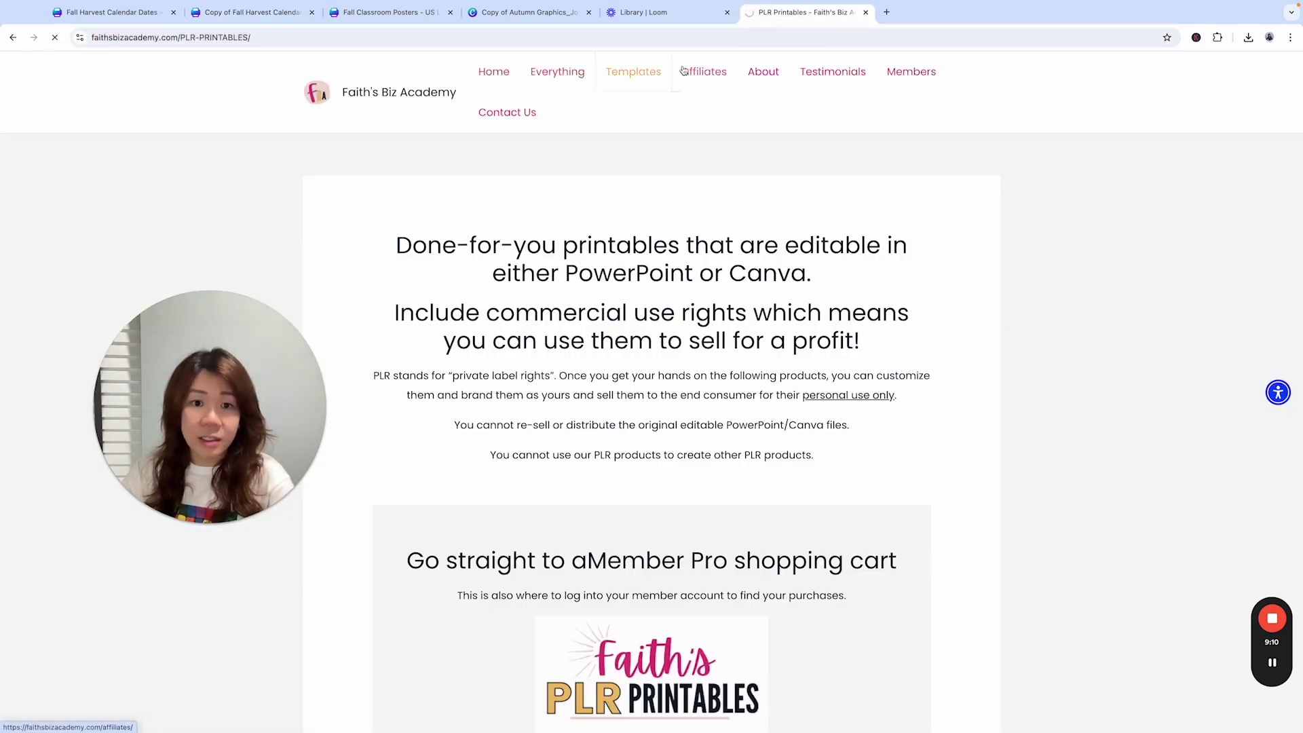
click(473, 37)
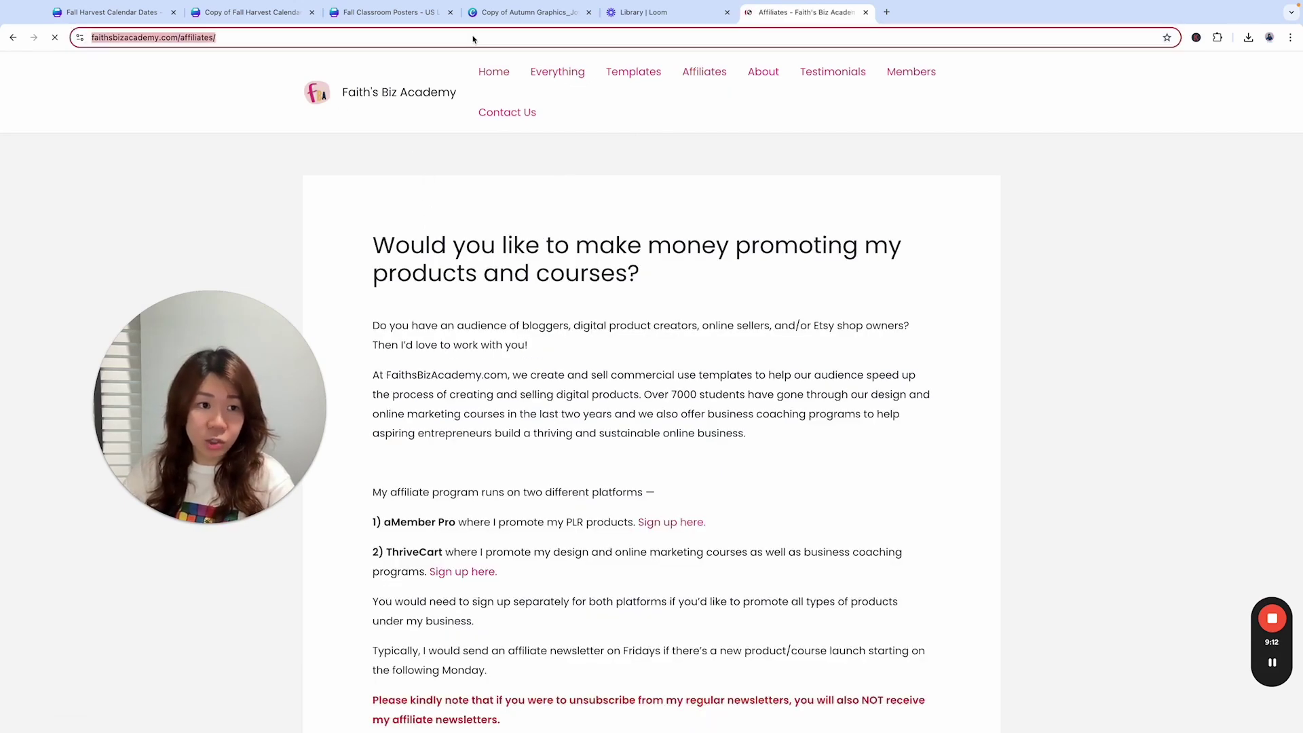
click(253, 13)
Attach the pasted Affiliates URL as a link on wreath 2
click(851, 171)
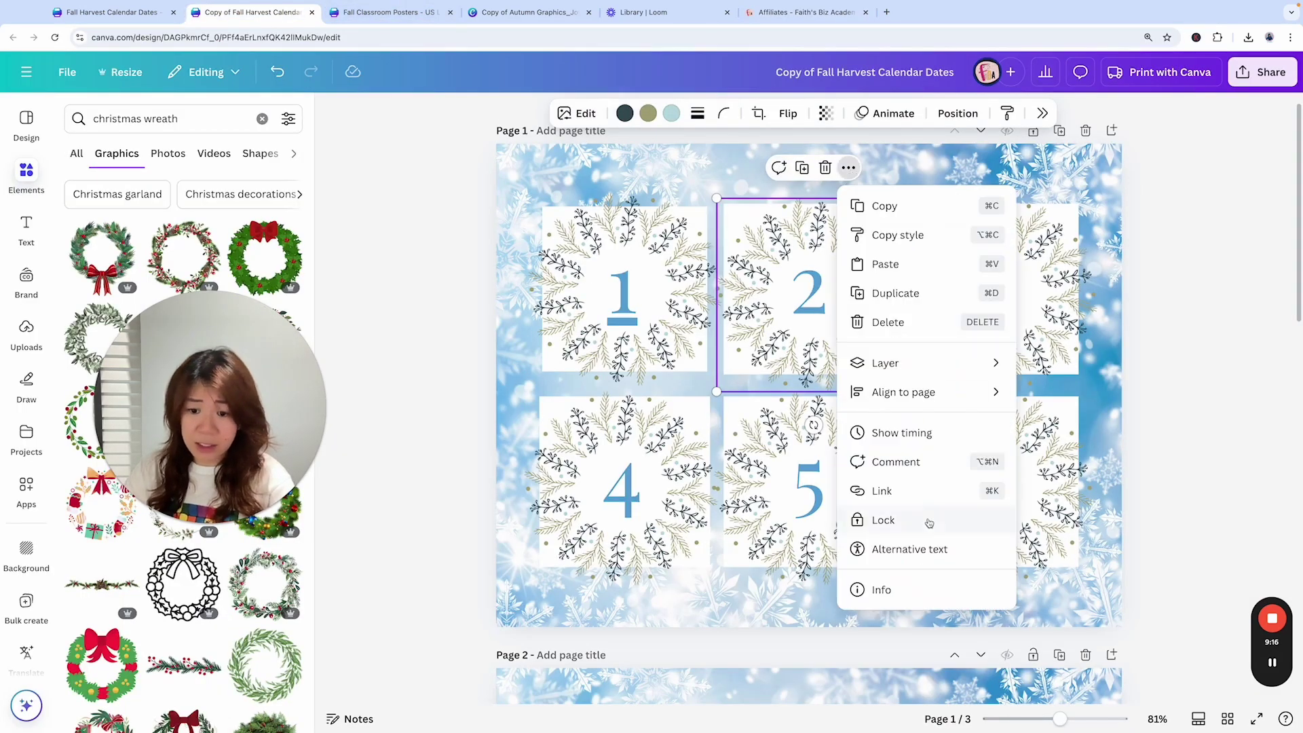
click(903, 491)
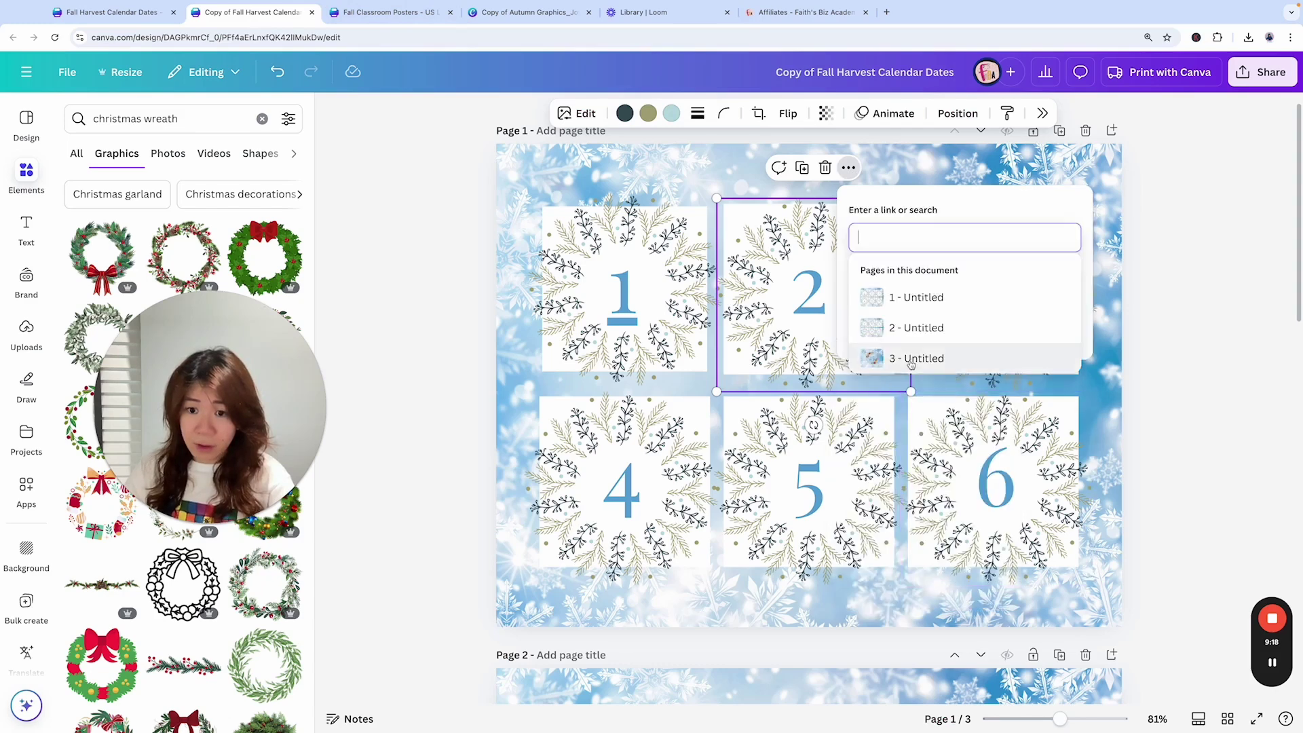
key(super+v)
click(1134, 327)
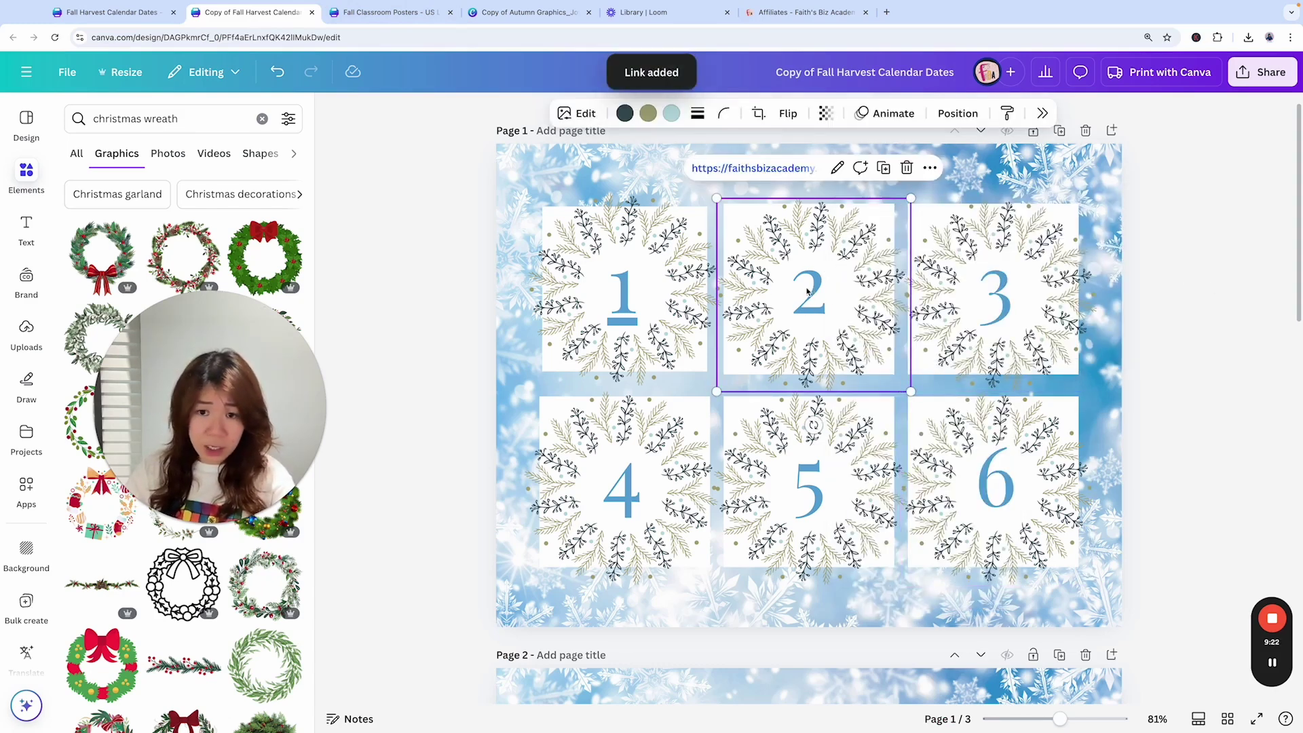
click(1261, 285)
drag(225, 397, 313, 332)
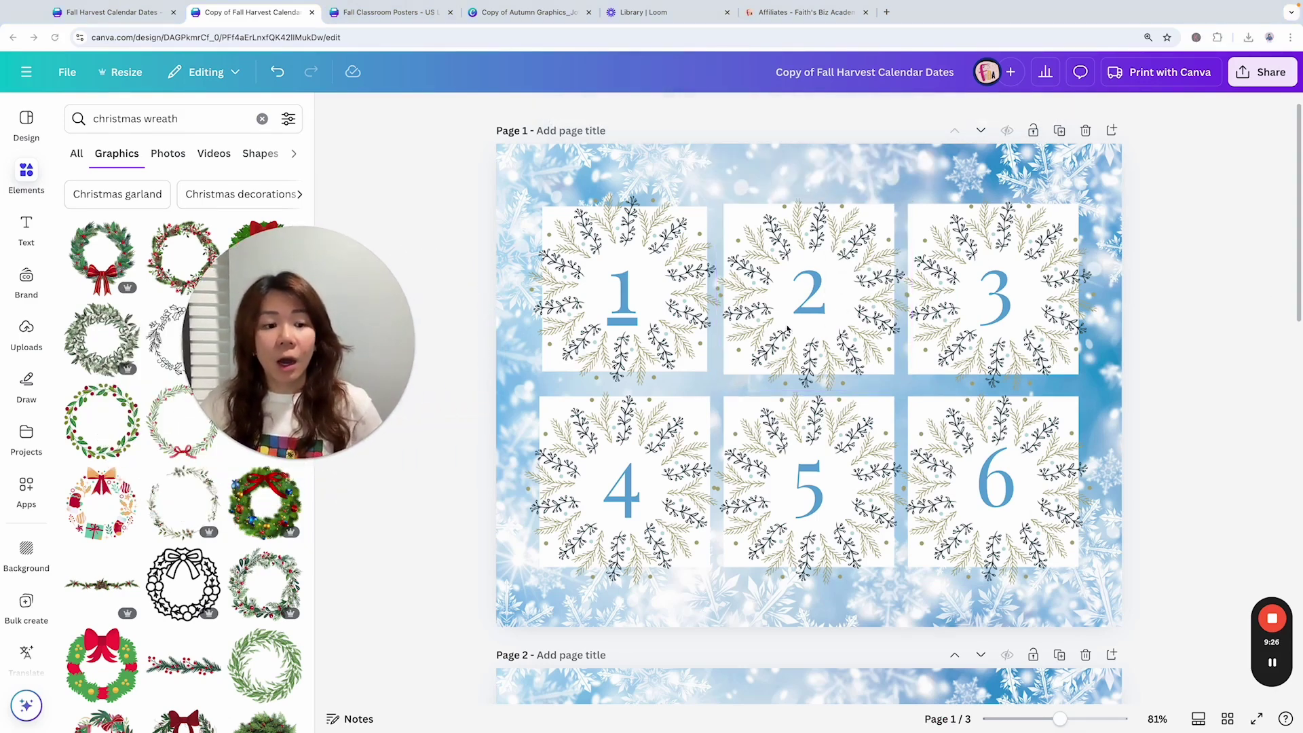
Convert the design to a website, set the subpath to advent, and publish it
click(1237, 82)
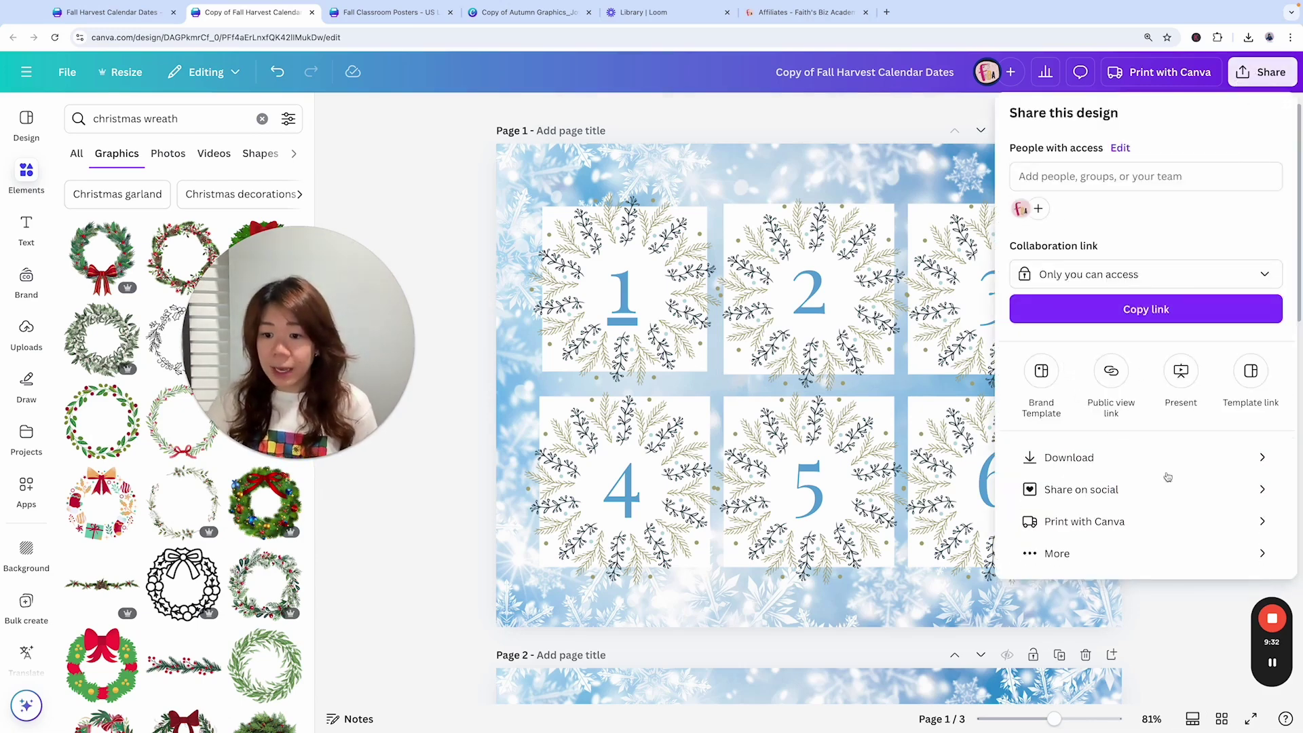
click(1047, 561)
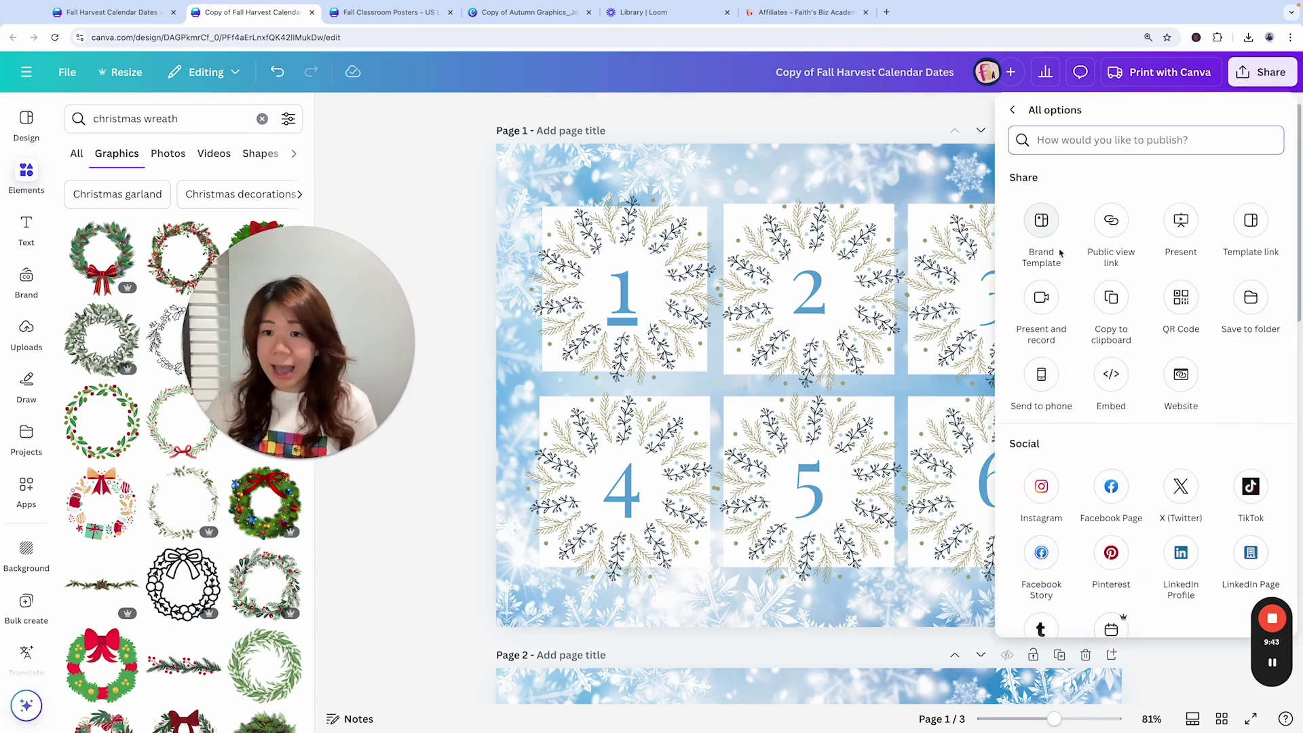
click(1181, 375)
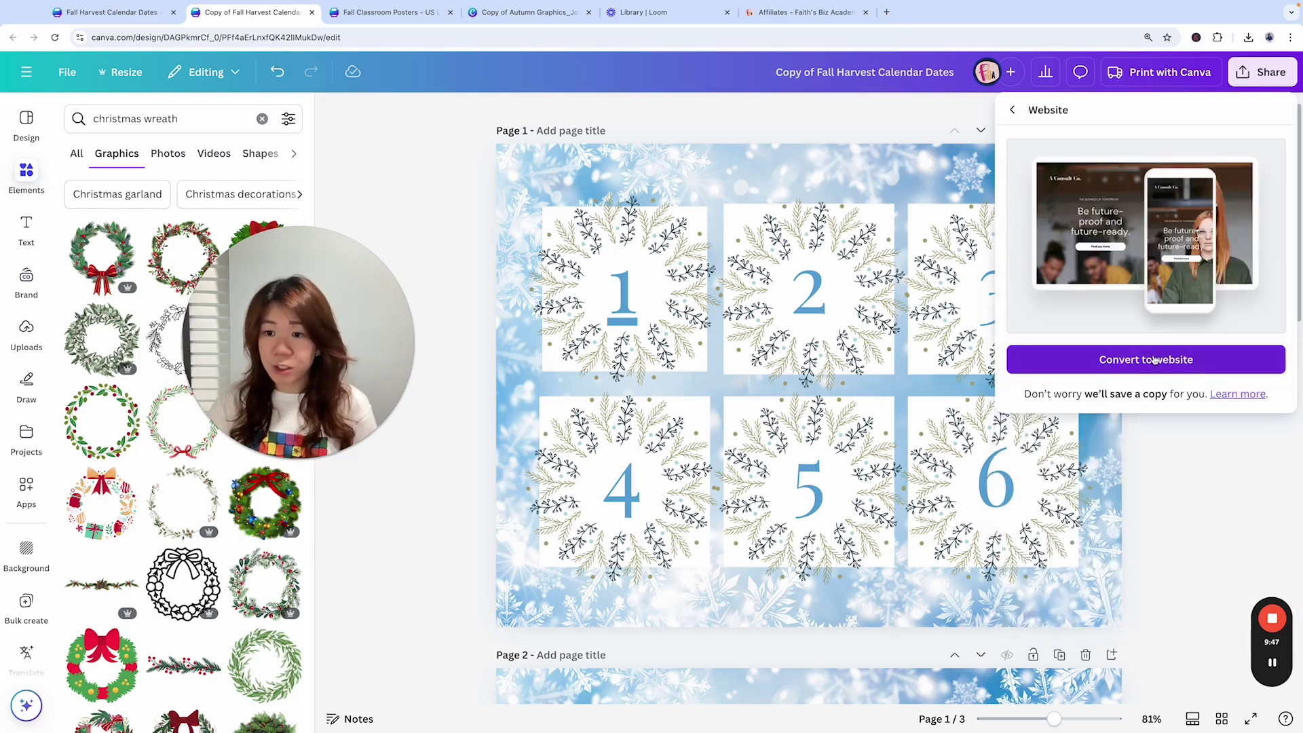
click(1153, 360)
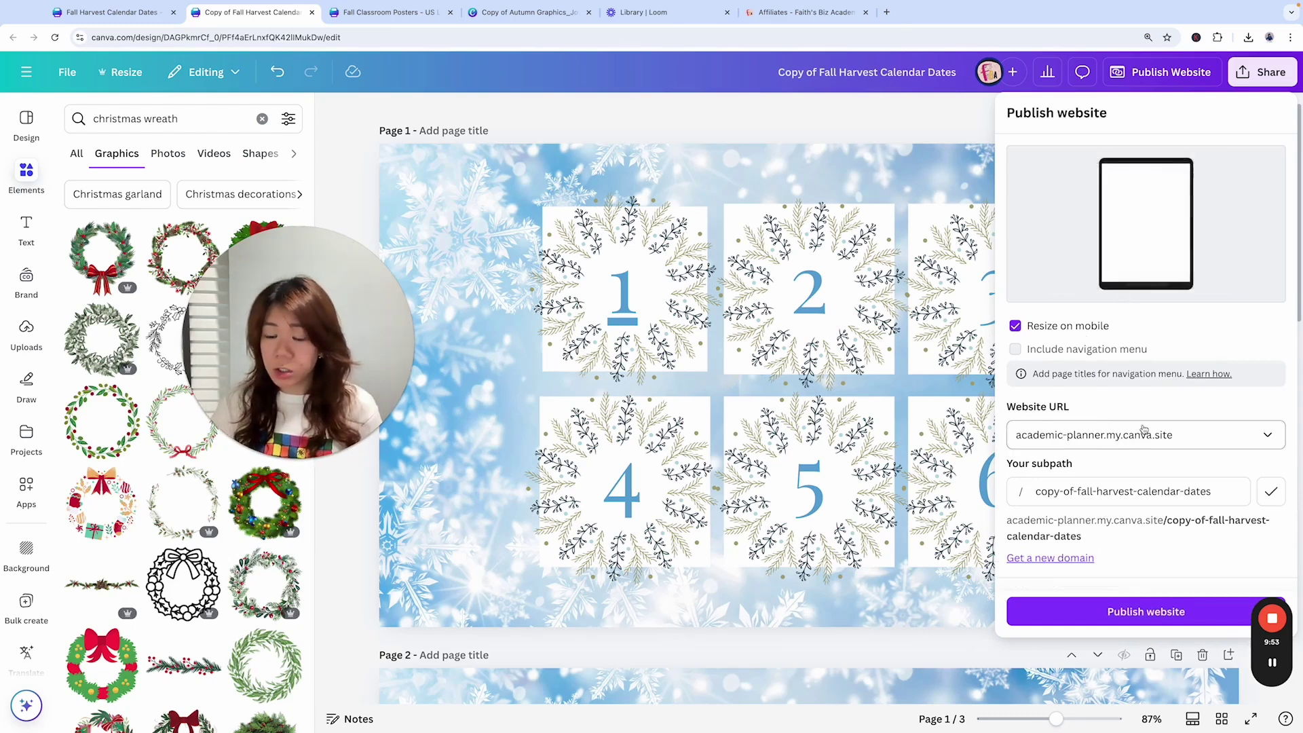
scroll(1086, 442, down, 1)
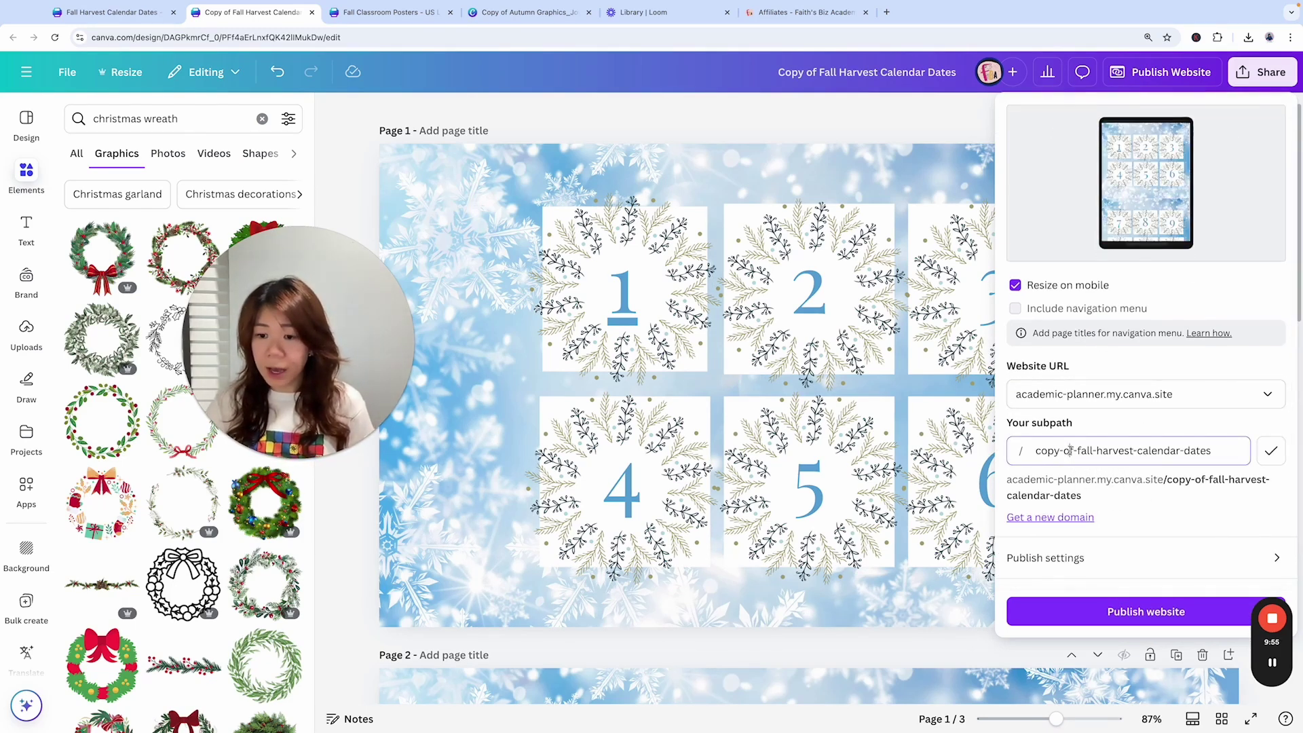
triple_click(1037, 451)
text(c)
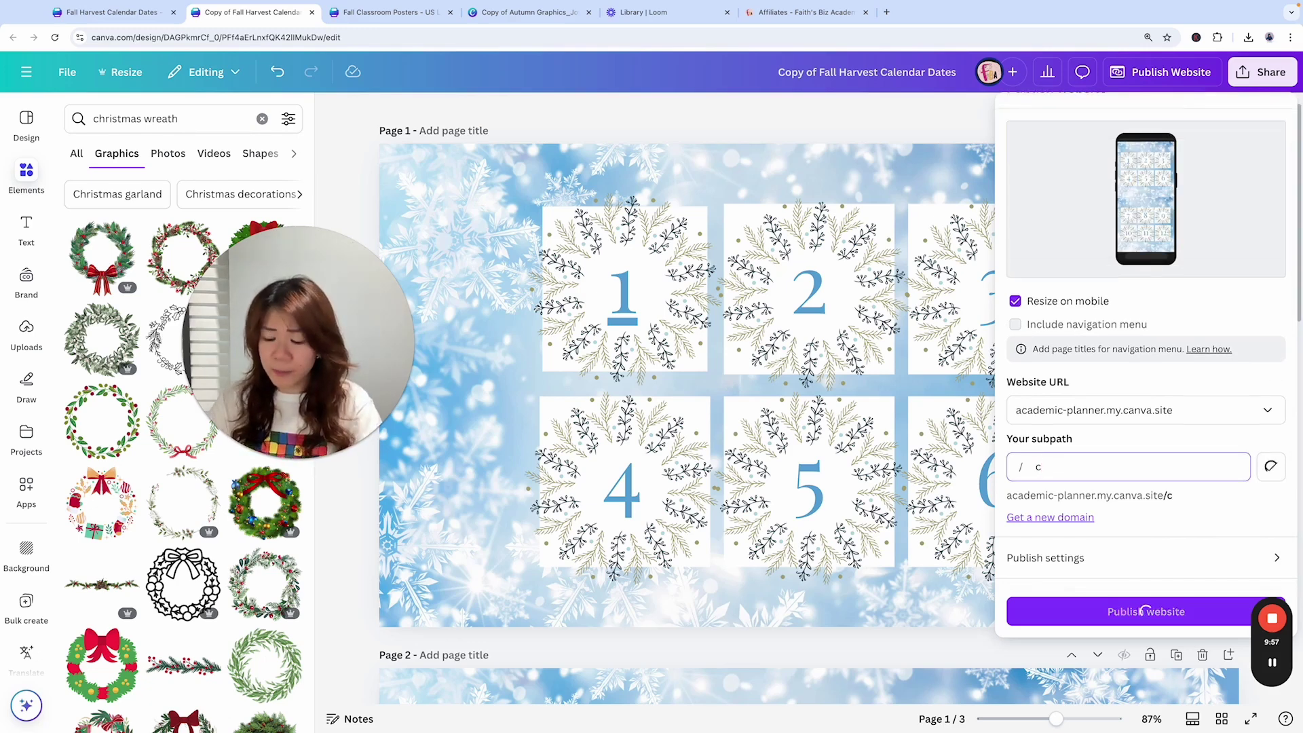
text(dvent)
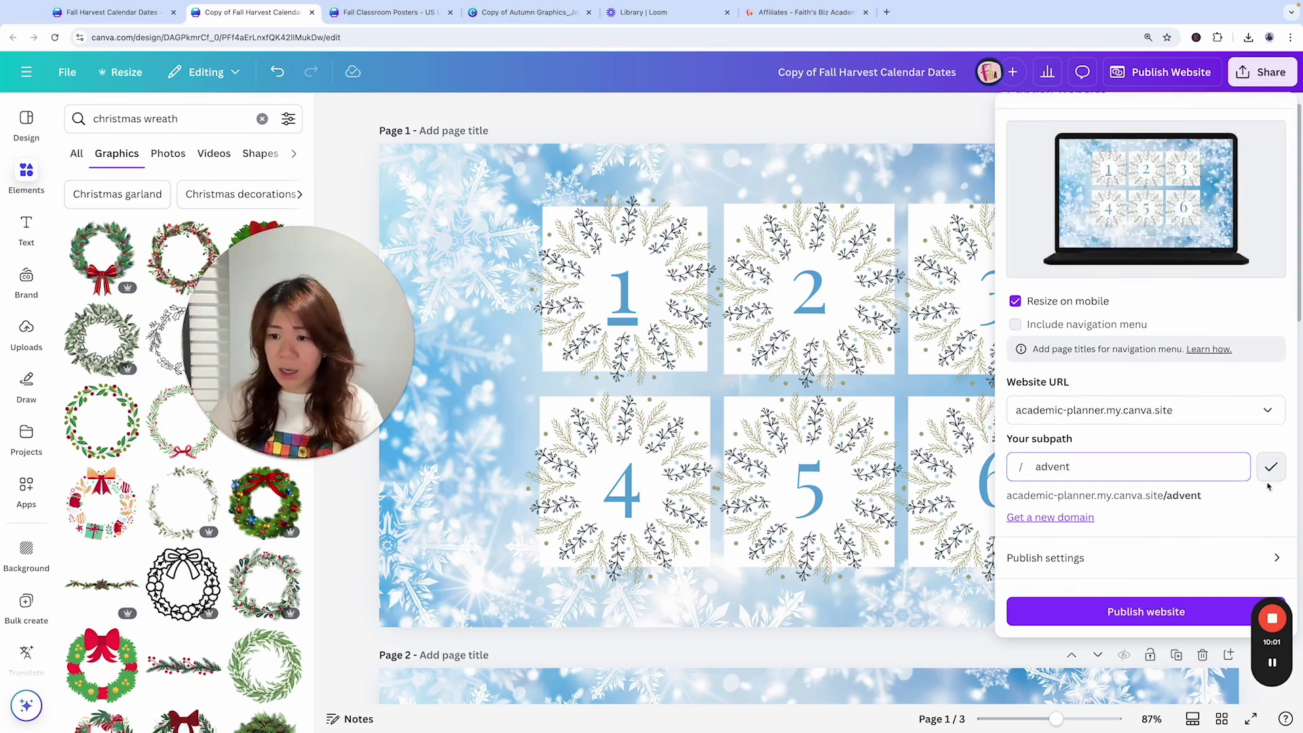
click(1140, 613)
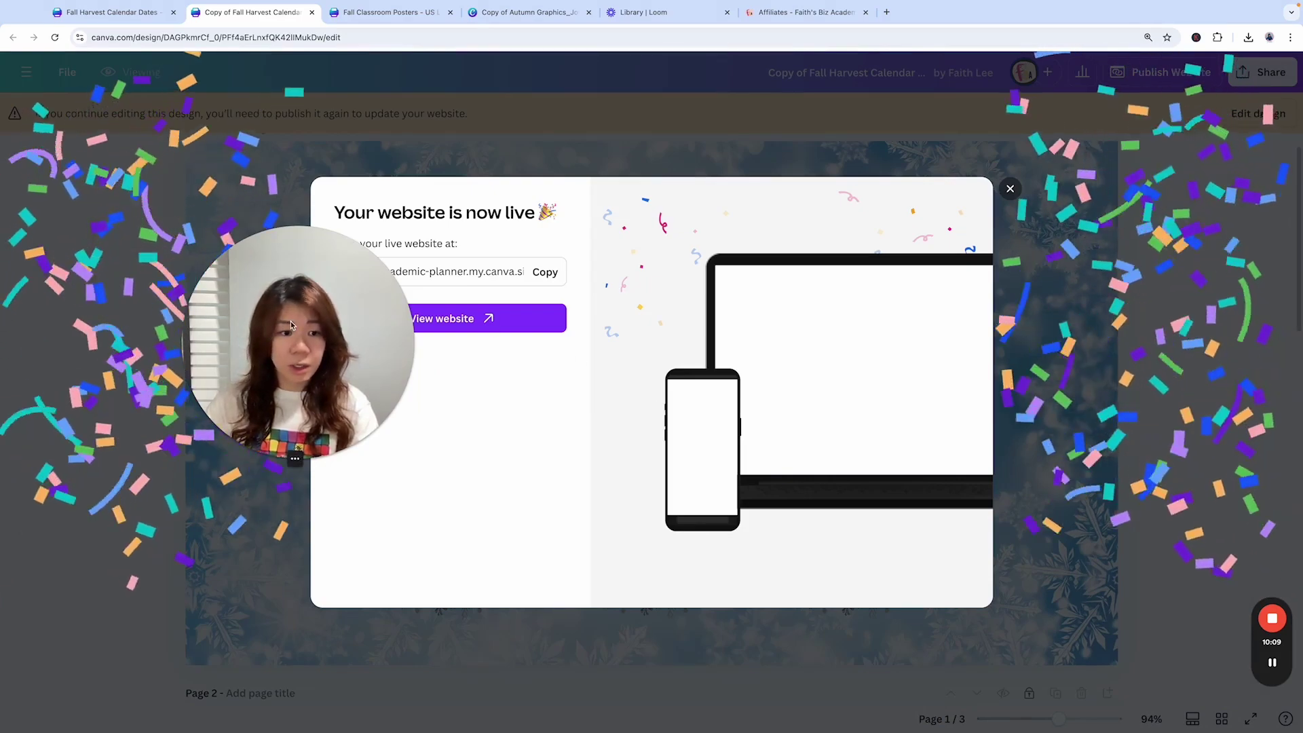
Open the live advent site and check that tiles 1 and 2 open their linked pages
click(459, 319)
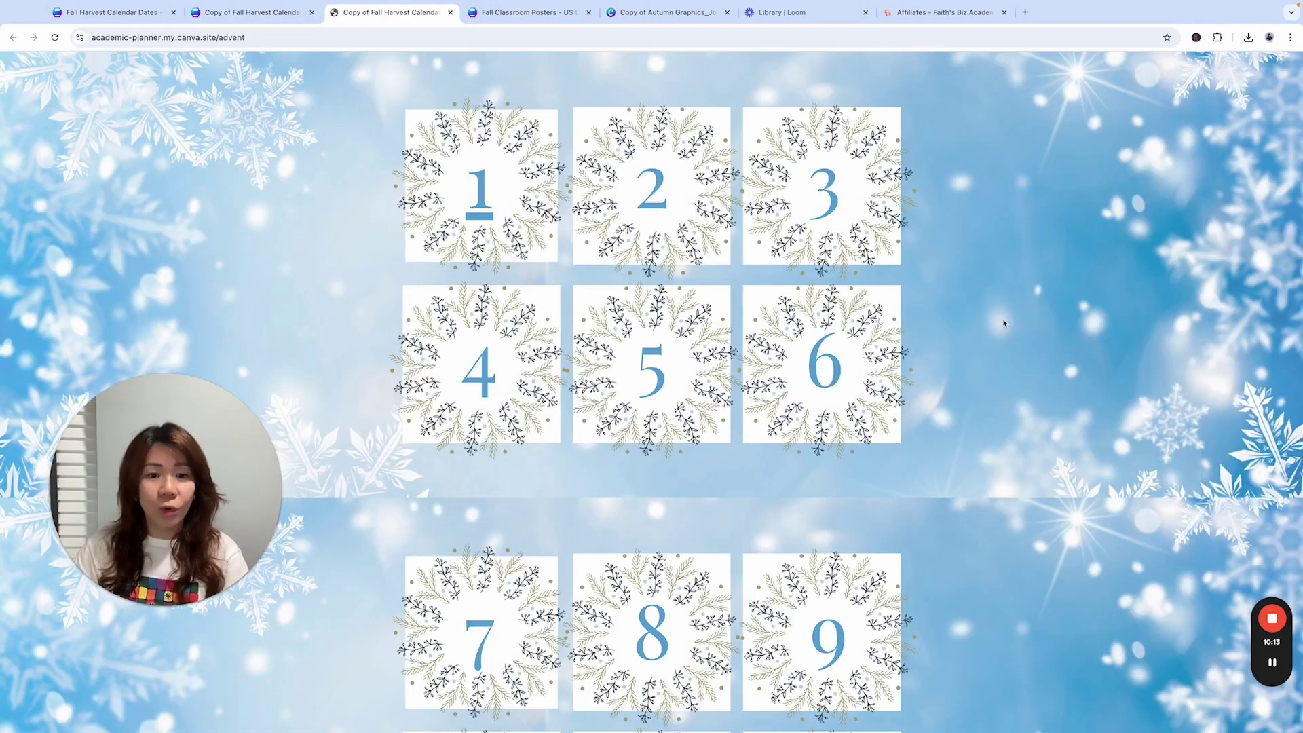
scroll(1007, 325, down, 5)
scroll(1009, 323, up, 10)
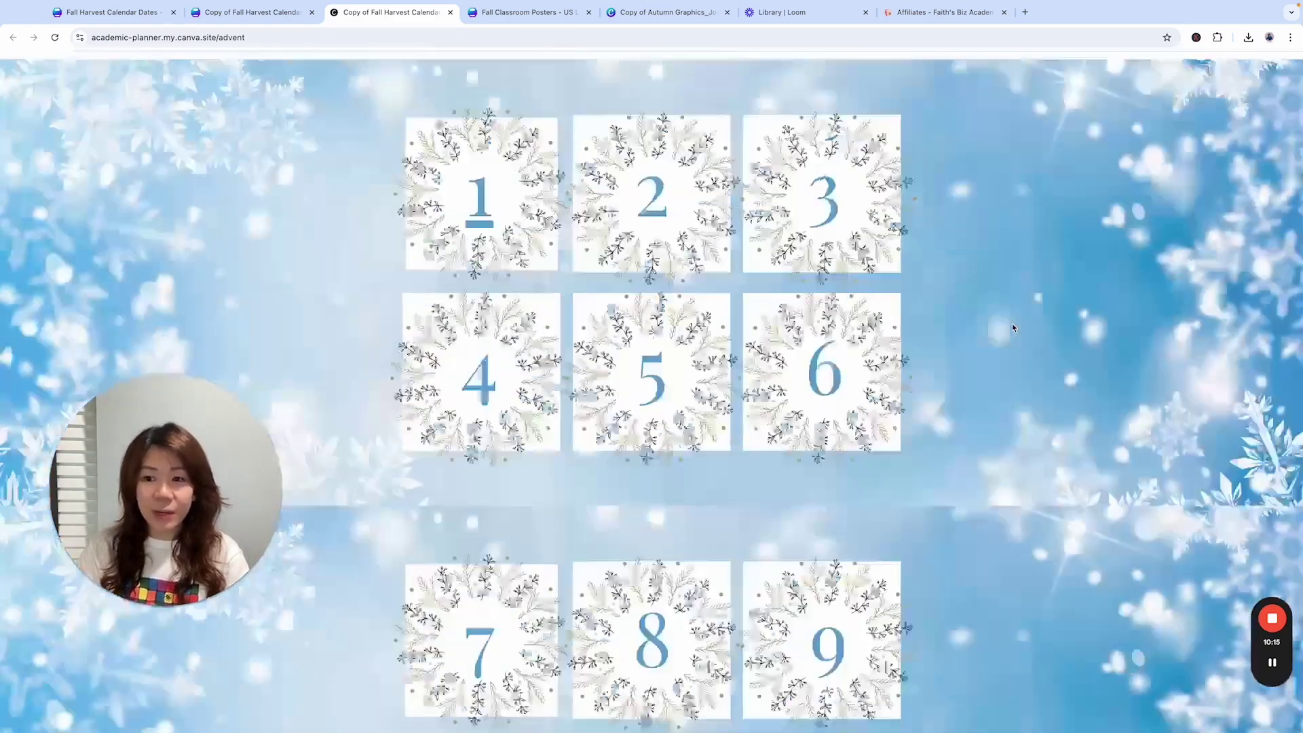
click(477, 199)
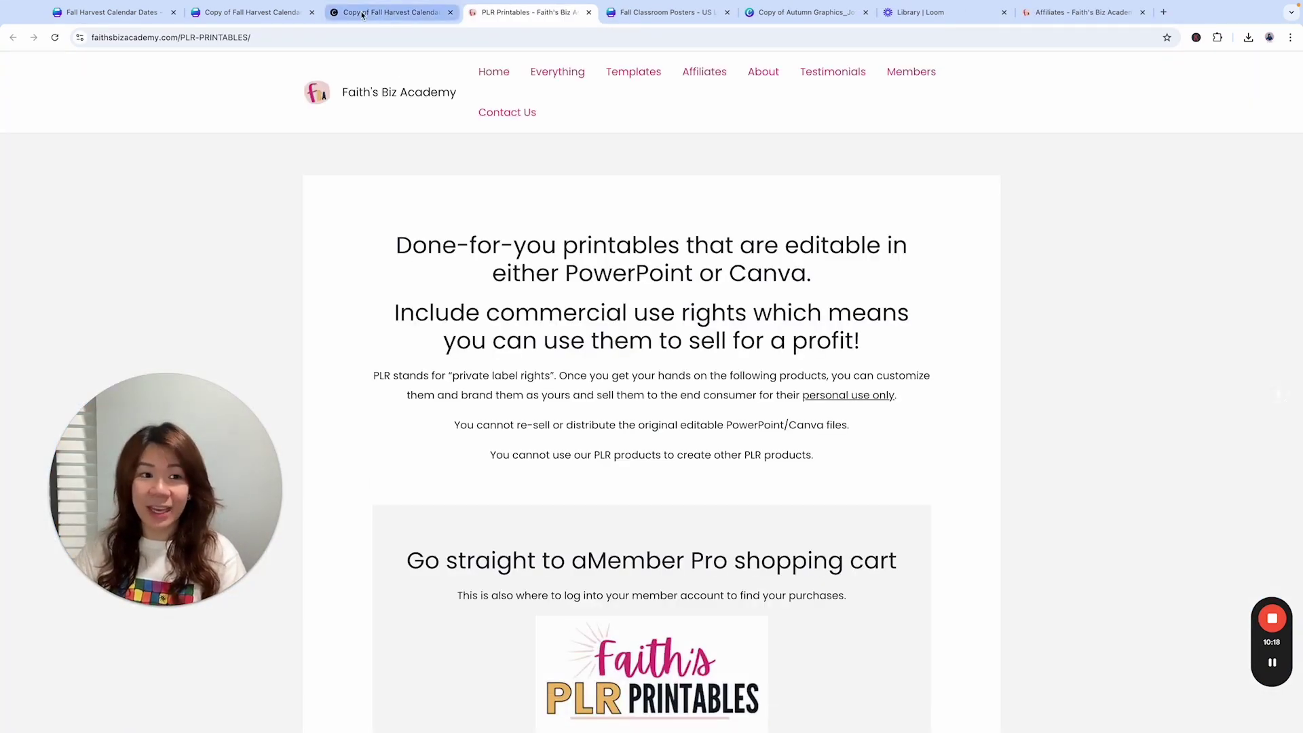
click(363, 13)
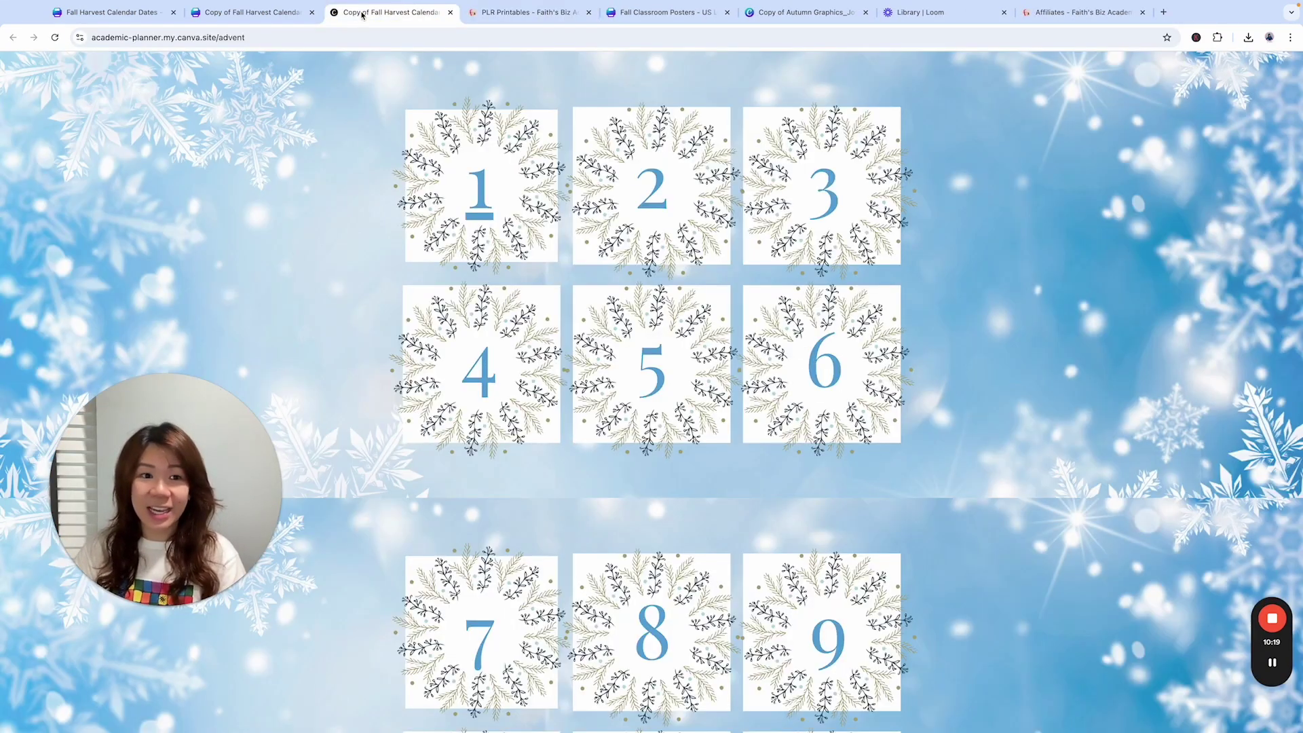
click(664, 193)
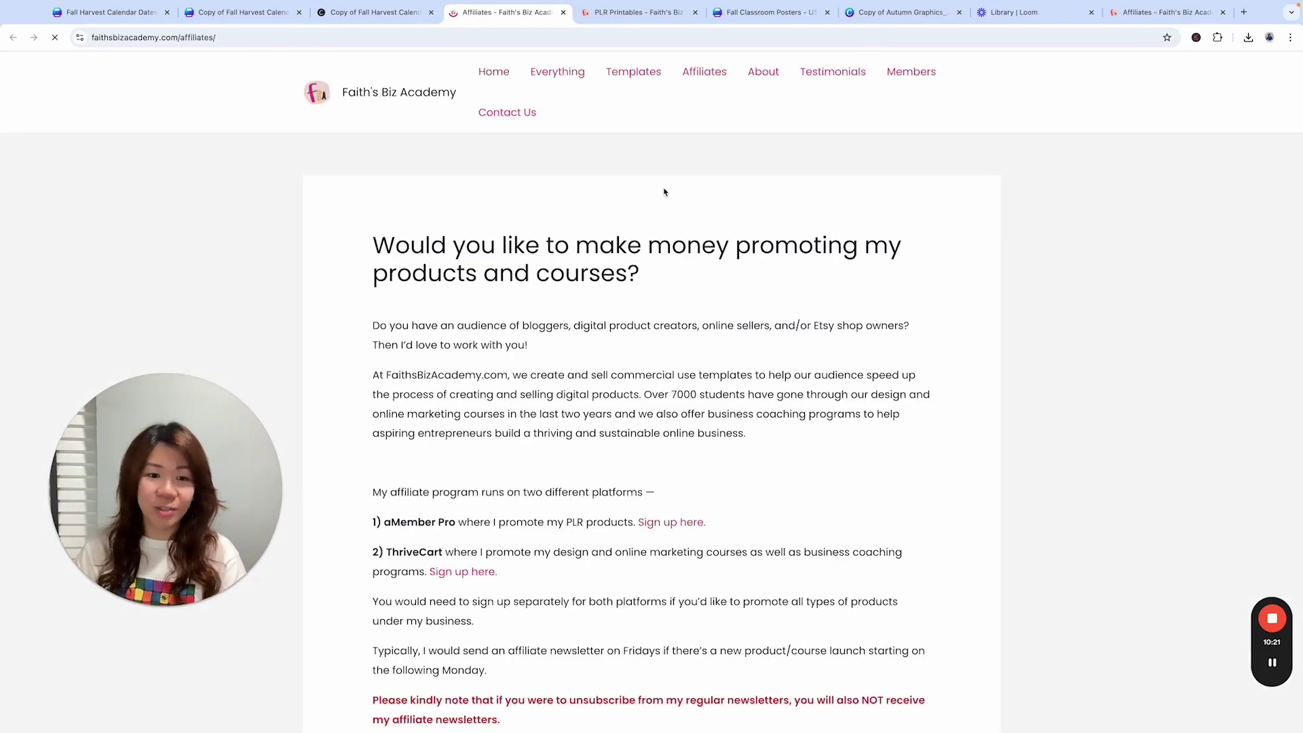
click(373, 13)
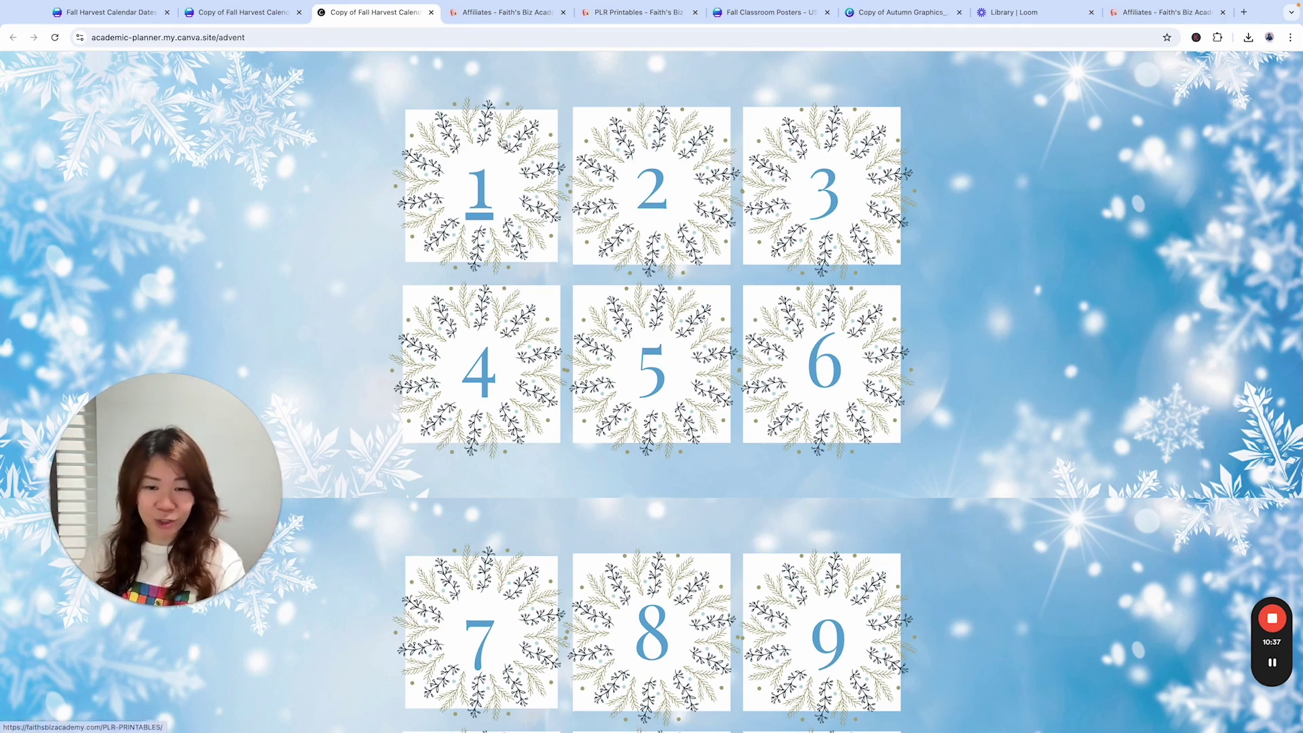
Return to the Canva editor and close the 'Your website is now live' dialog
click(235, 34)
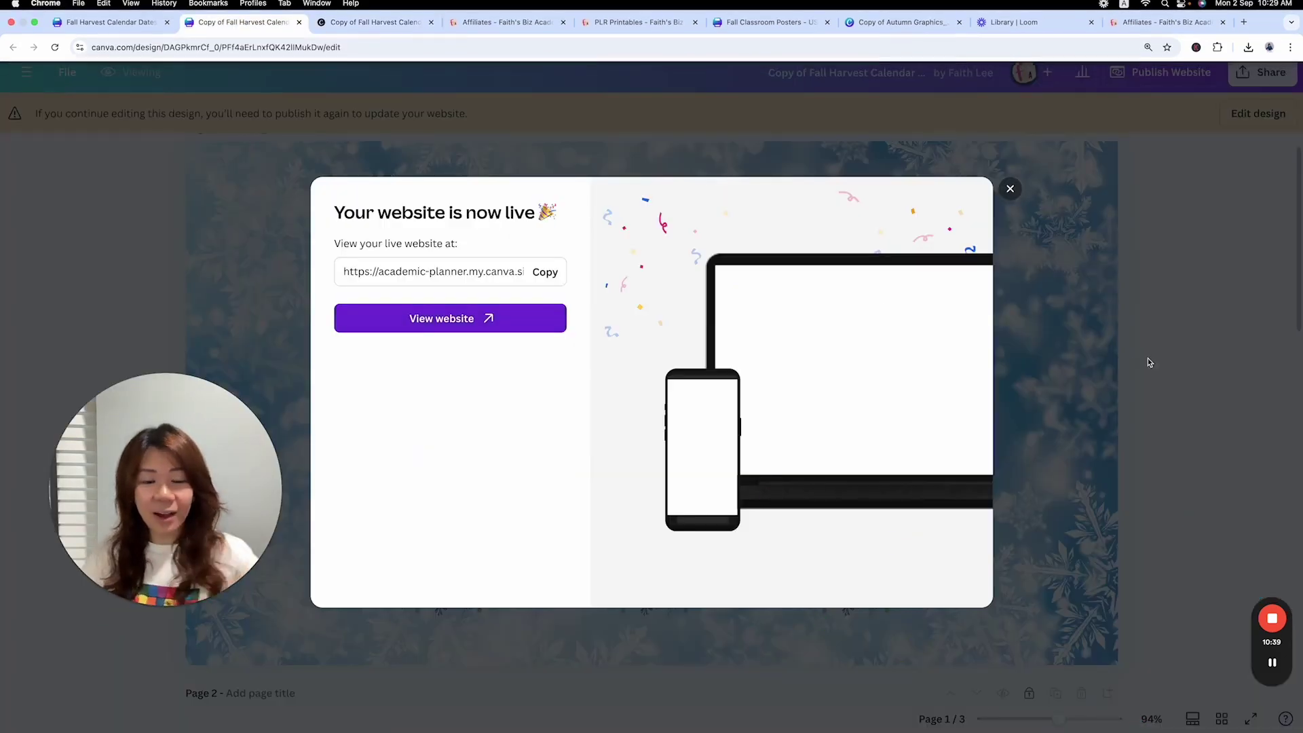
click(1010, 190)
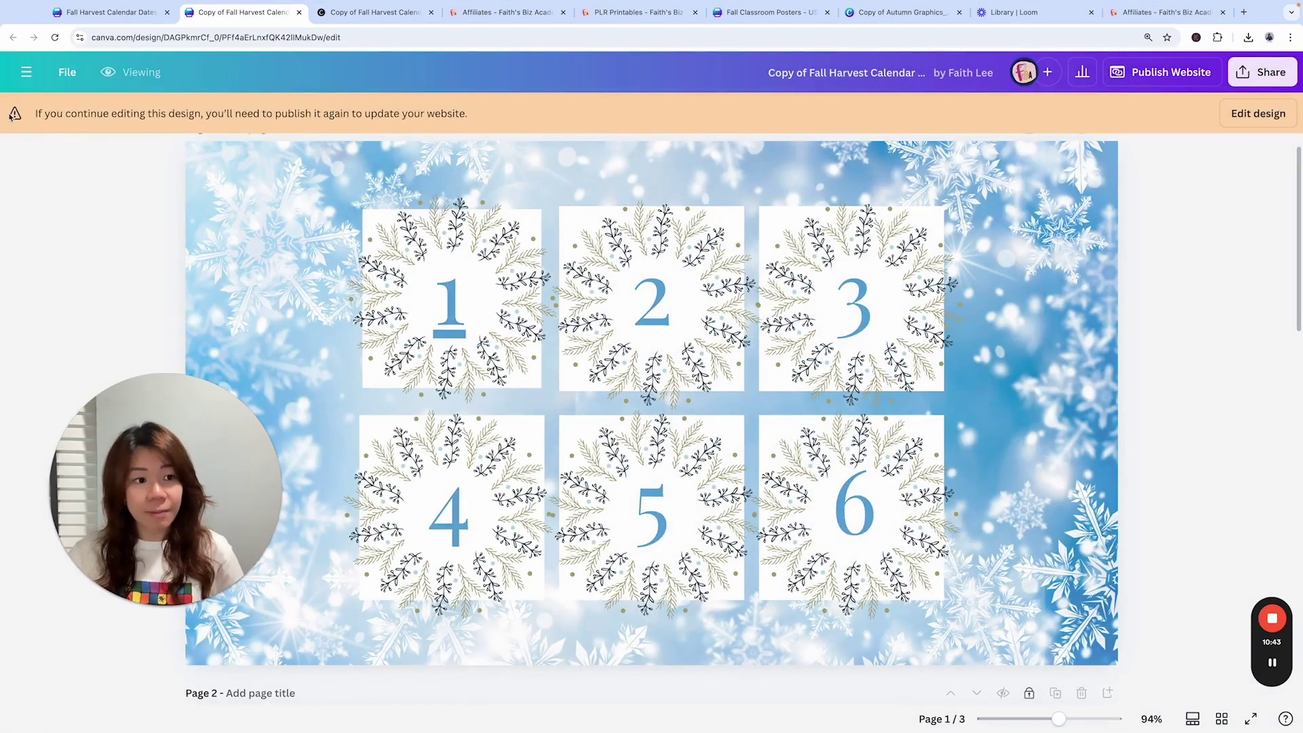